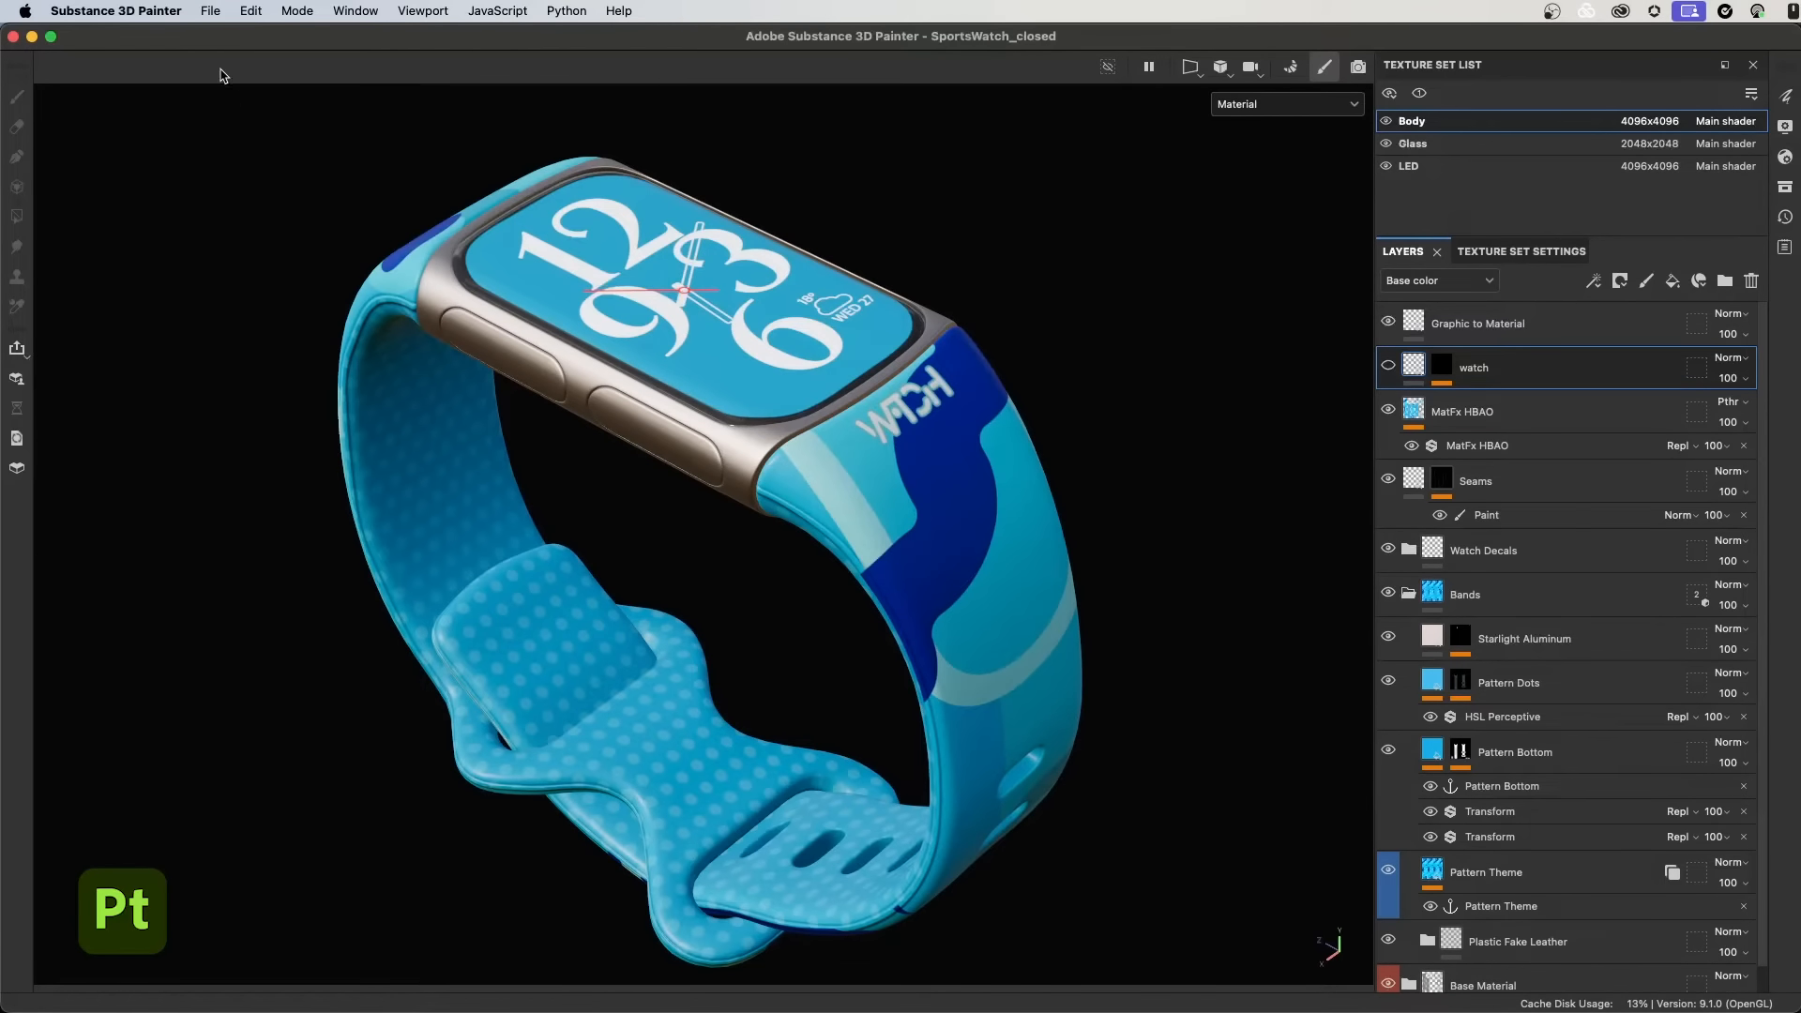
# Step: Review the output directory and file format in the Send to After Effects configuration and close it without applying changes
pyautogui.click(212, 12)
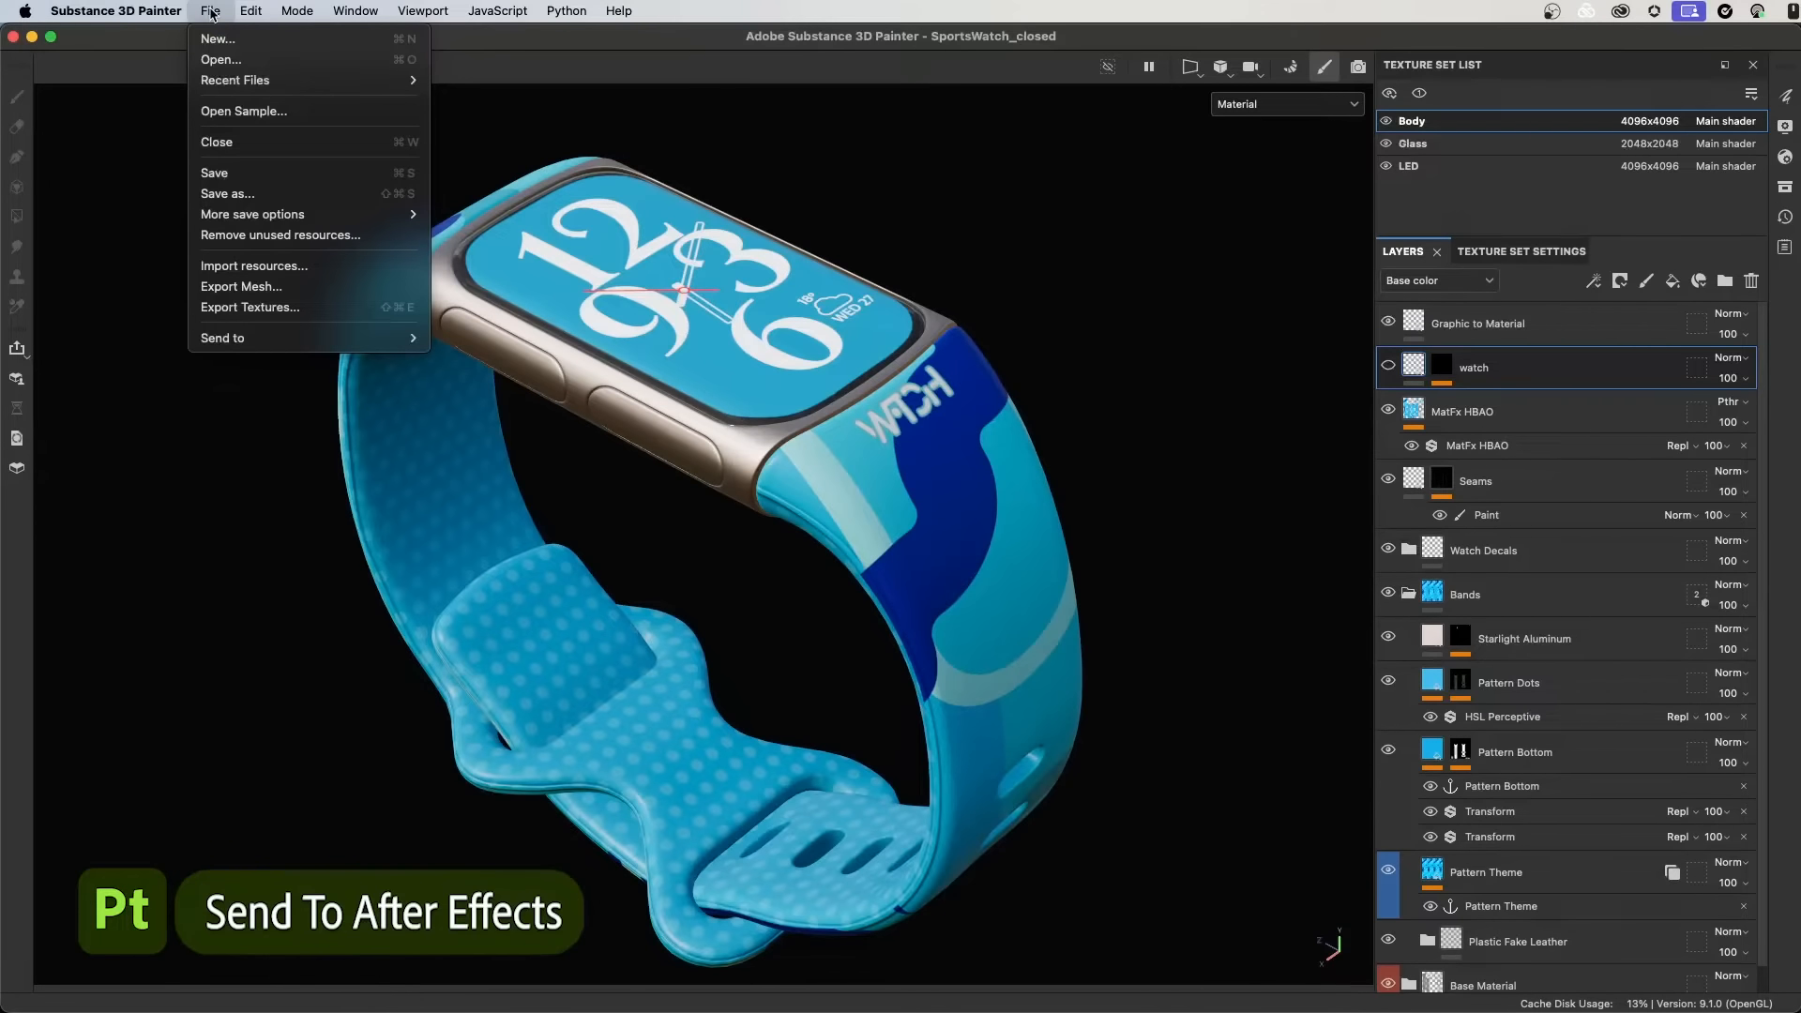
pyautogui.moveTo(252, 338)
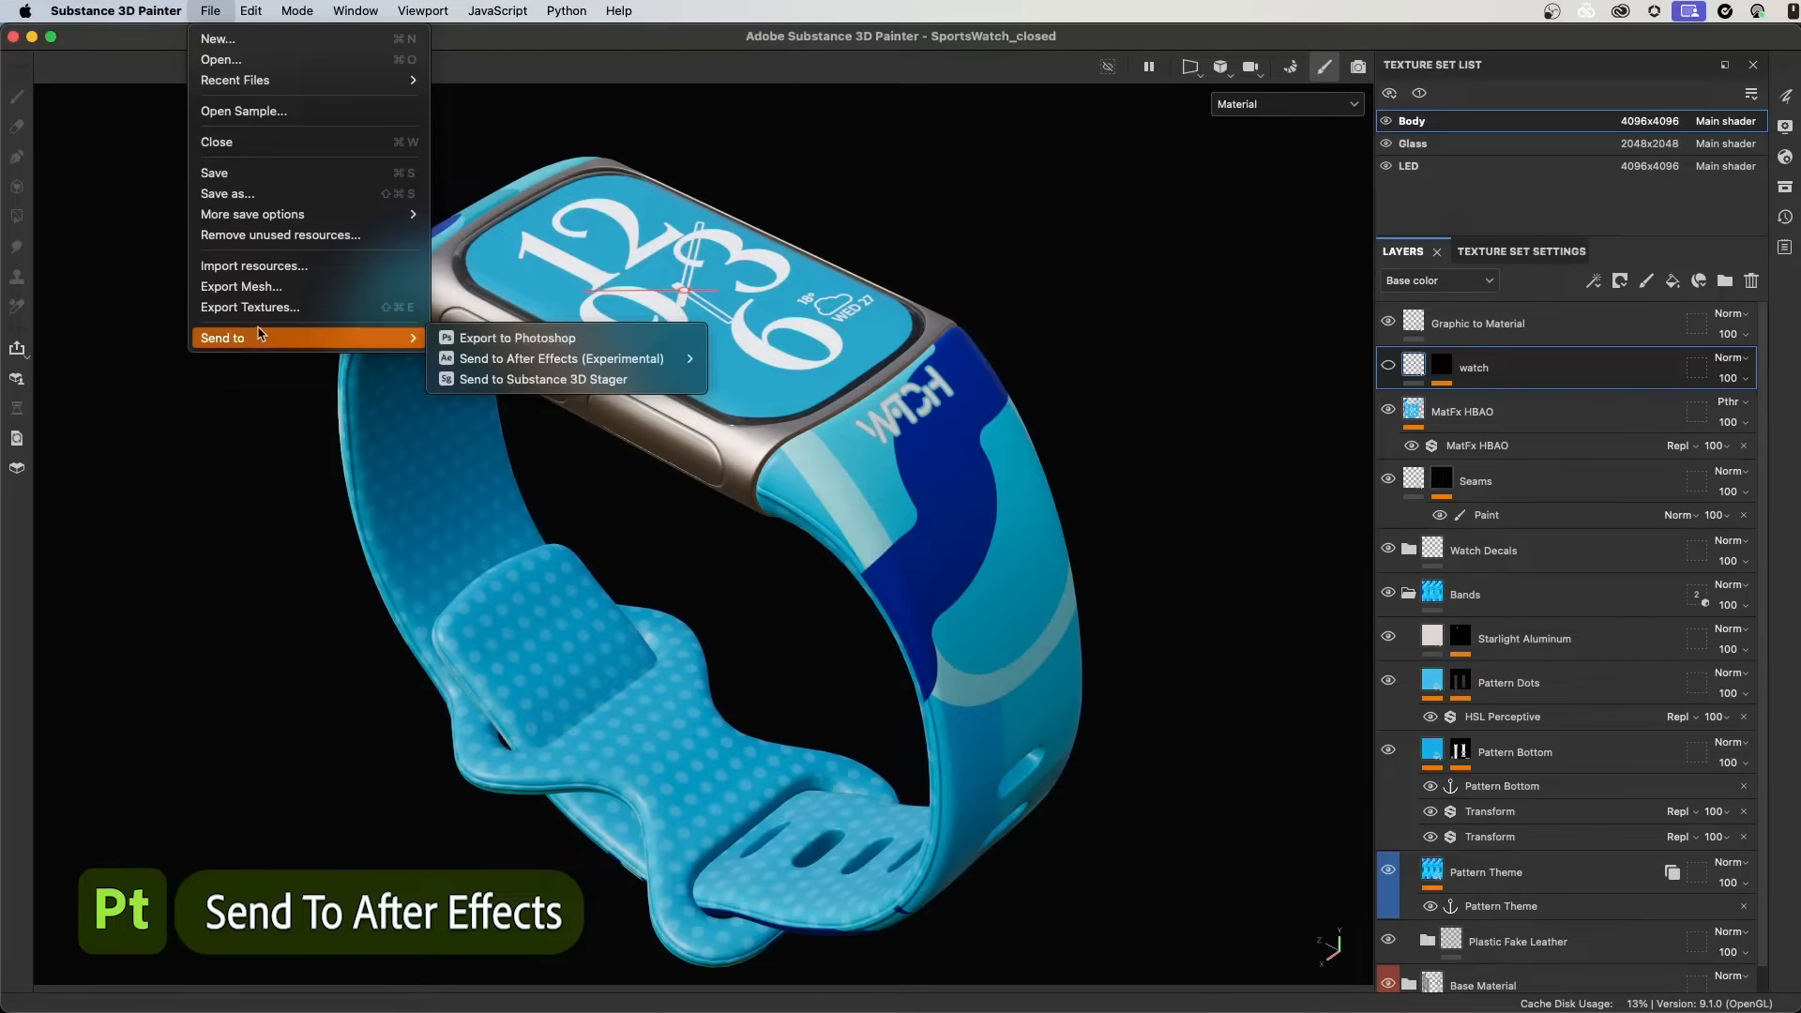
pyautogui.moveTo(610, 362)
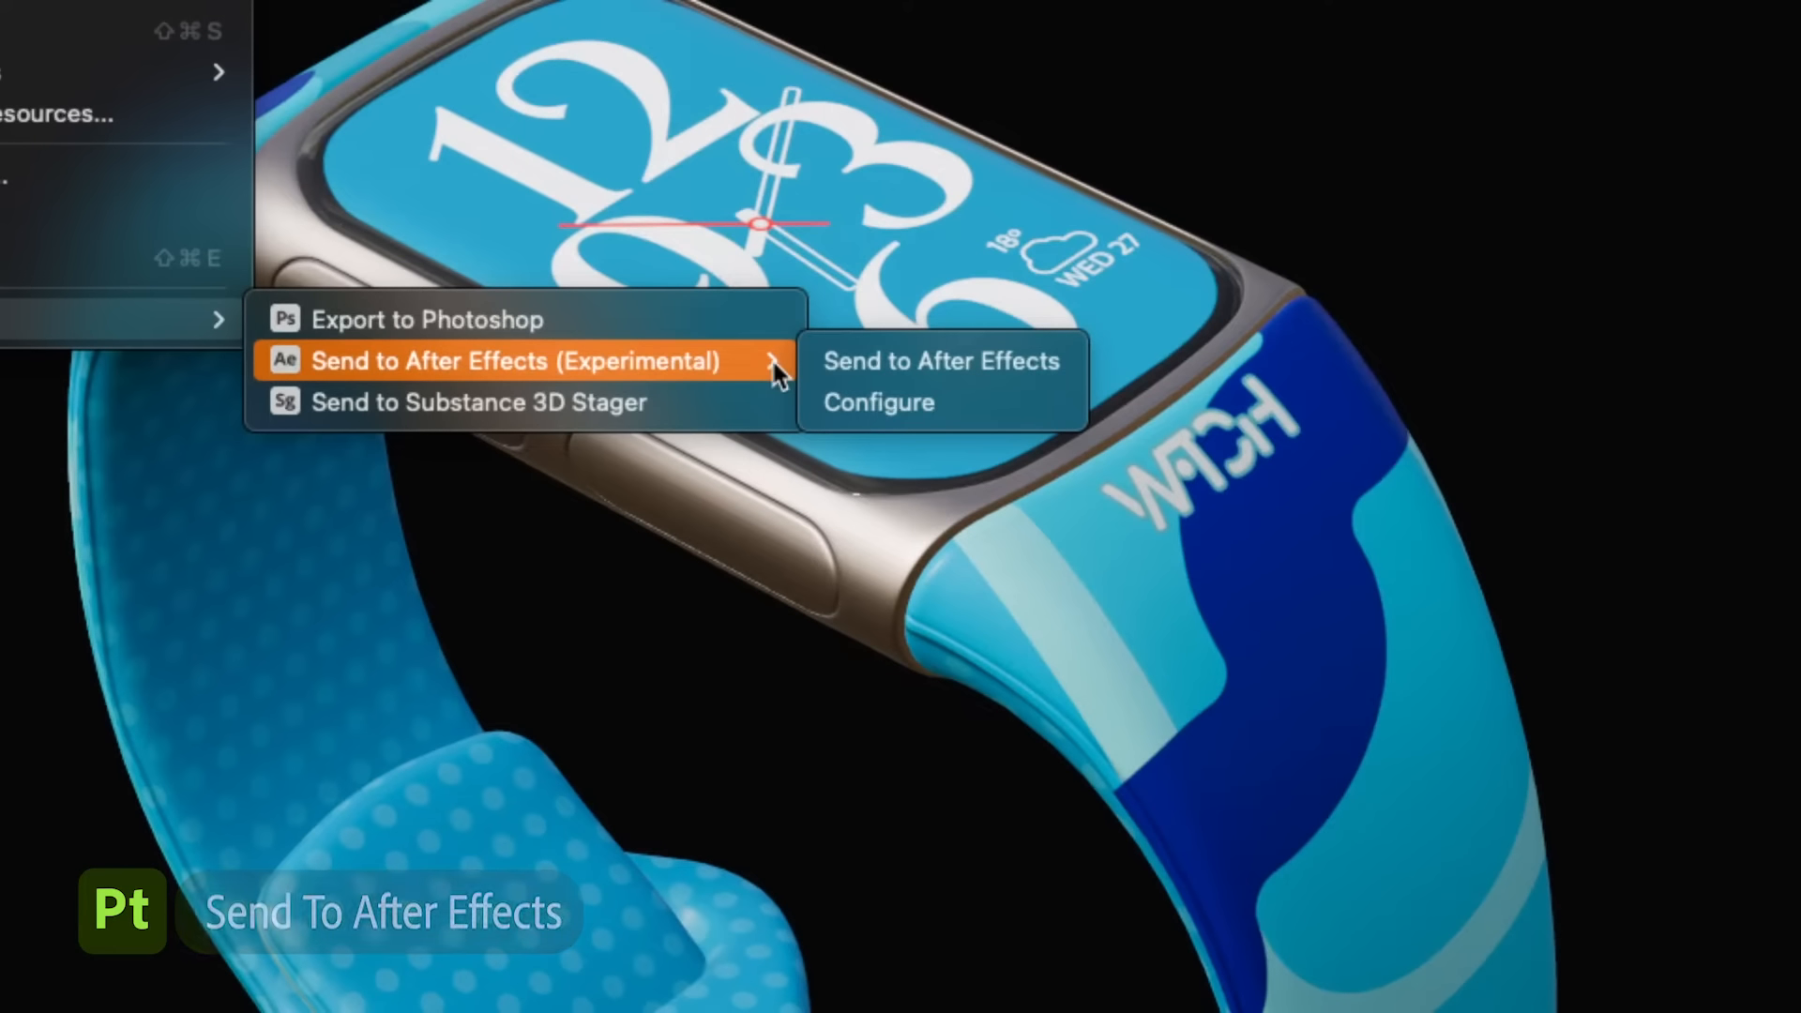
pyautogui.click(962, 404)
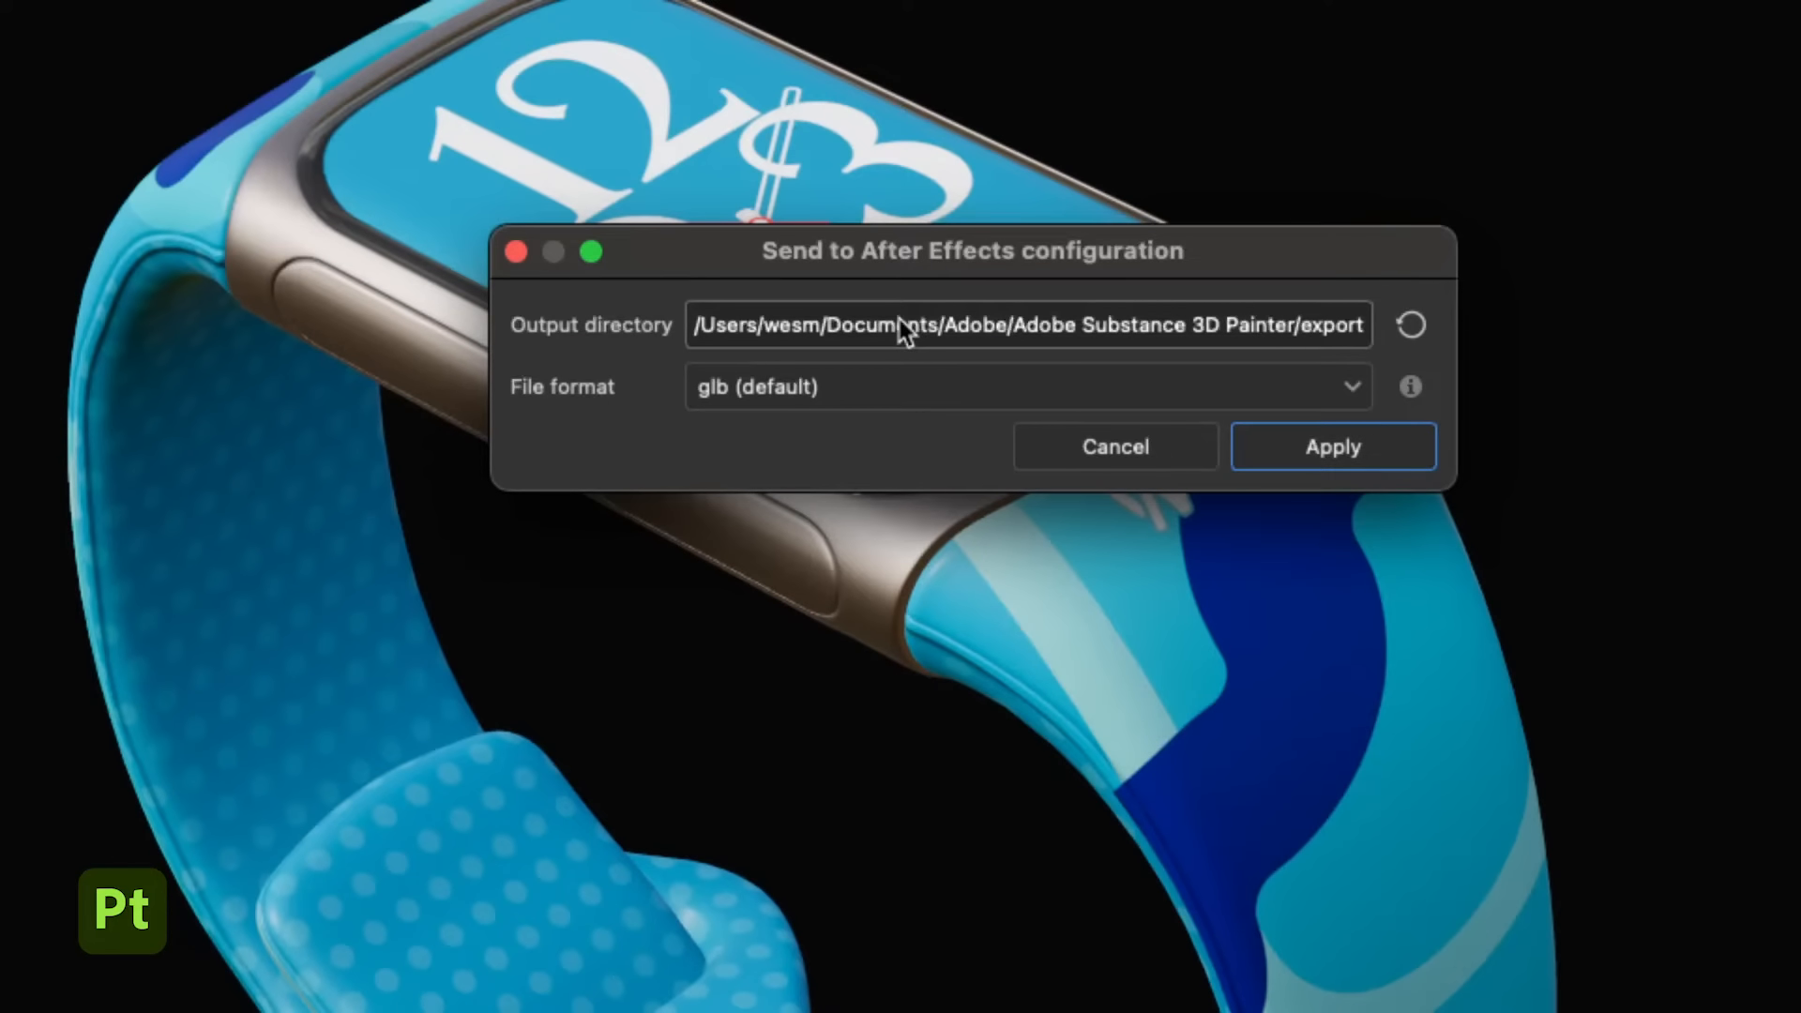
pyautogui.click(882, 394)
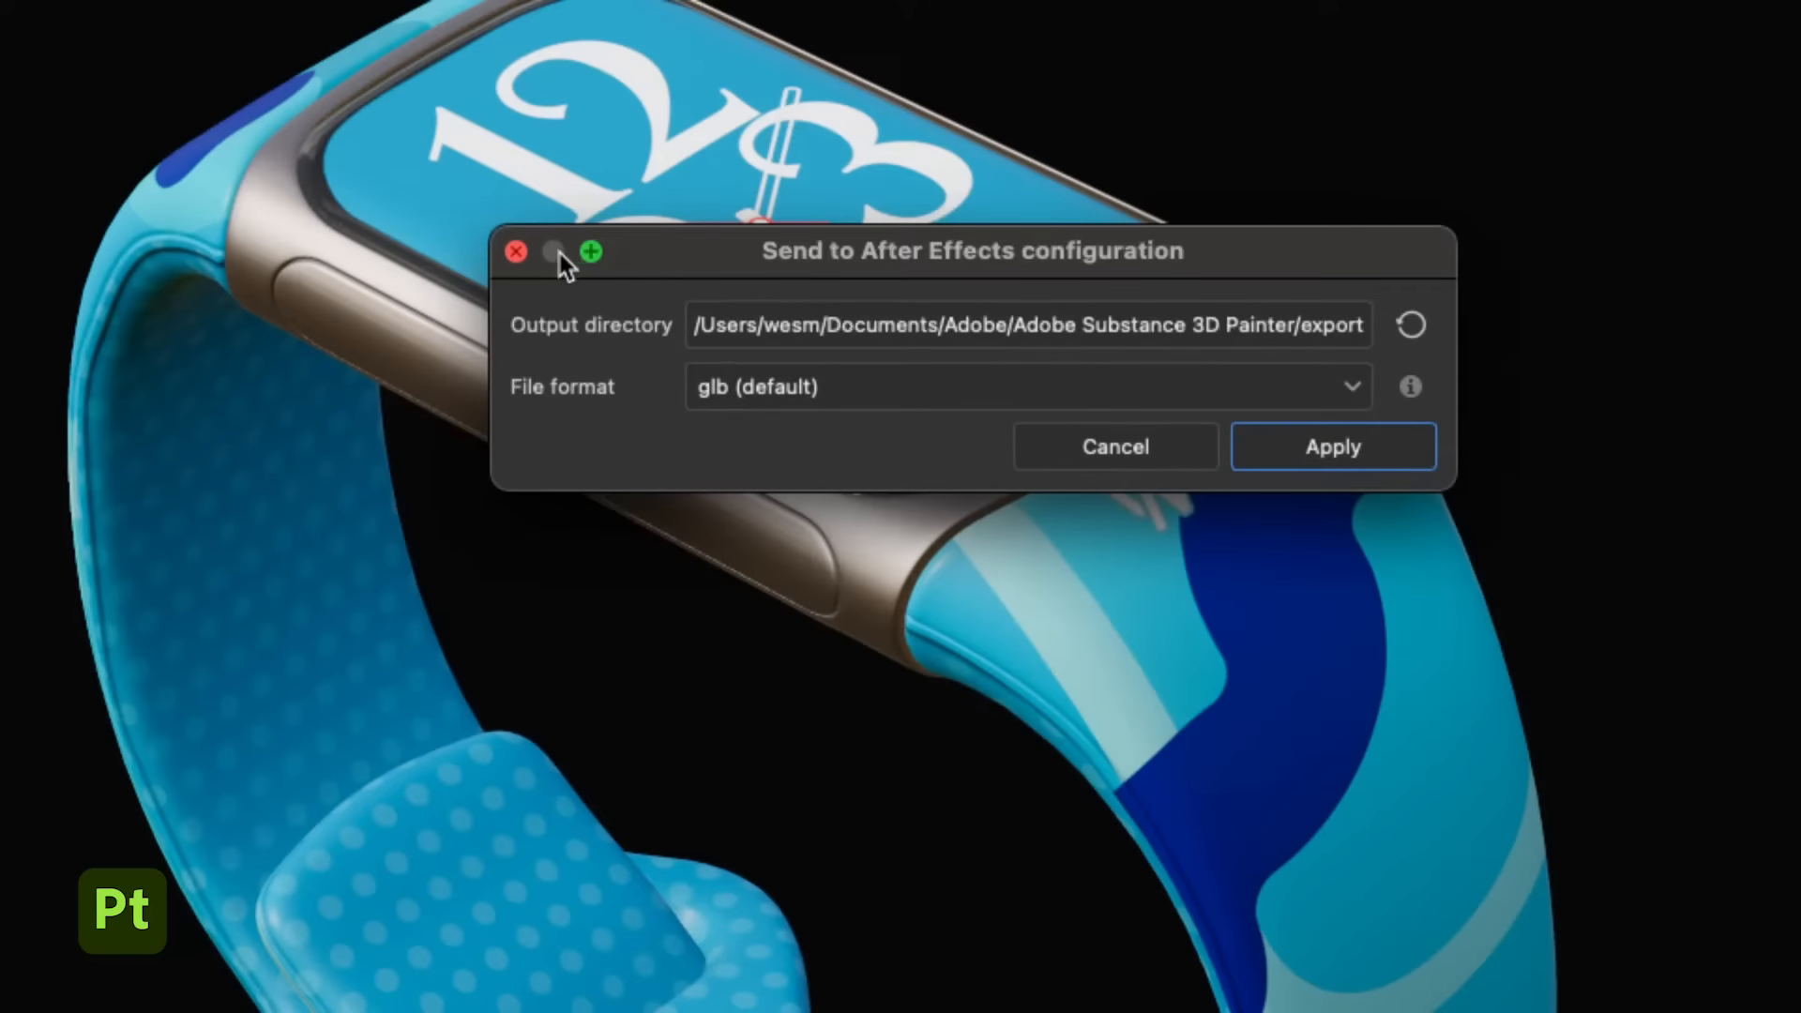
pyautogui.click(517, 252)
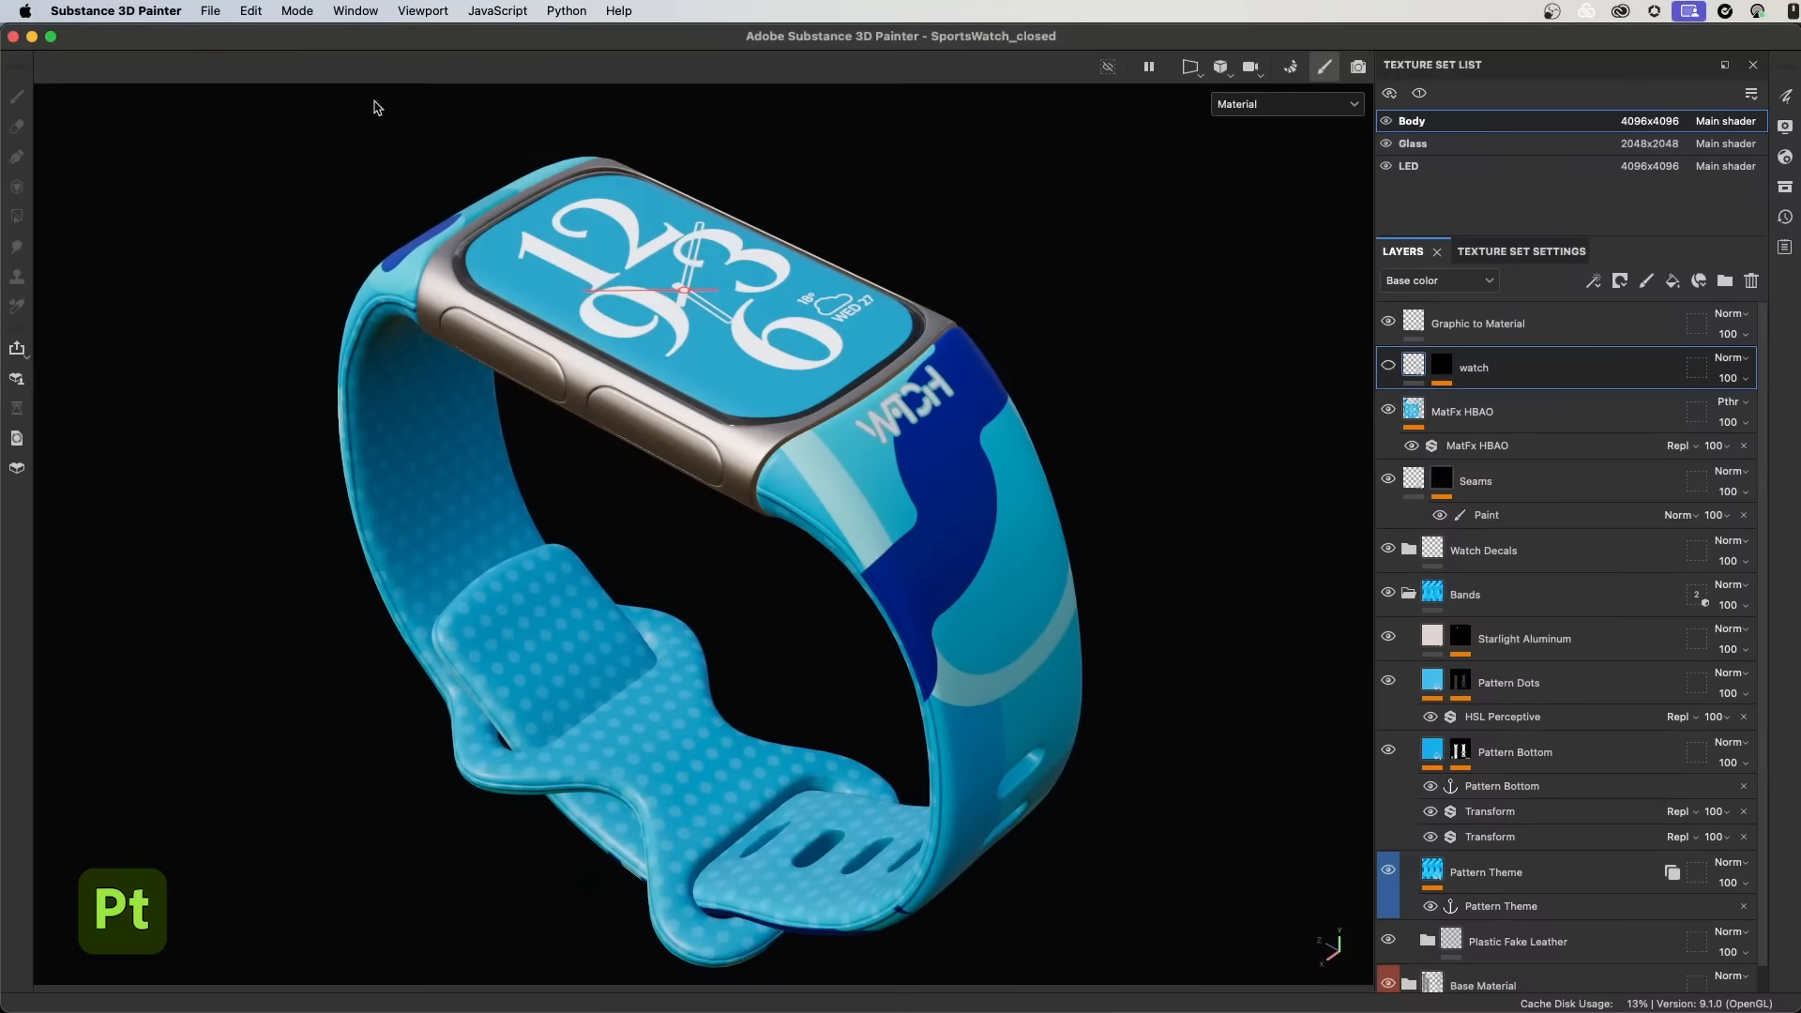
# Step: Send the textured SportsWatch_closed project to After Effects
pyautogui.click(210, 11)
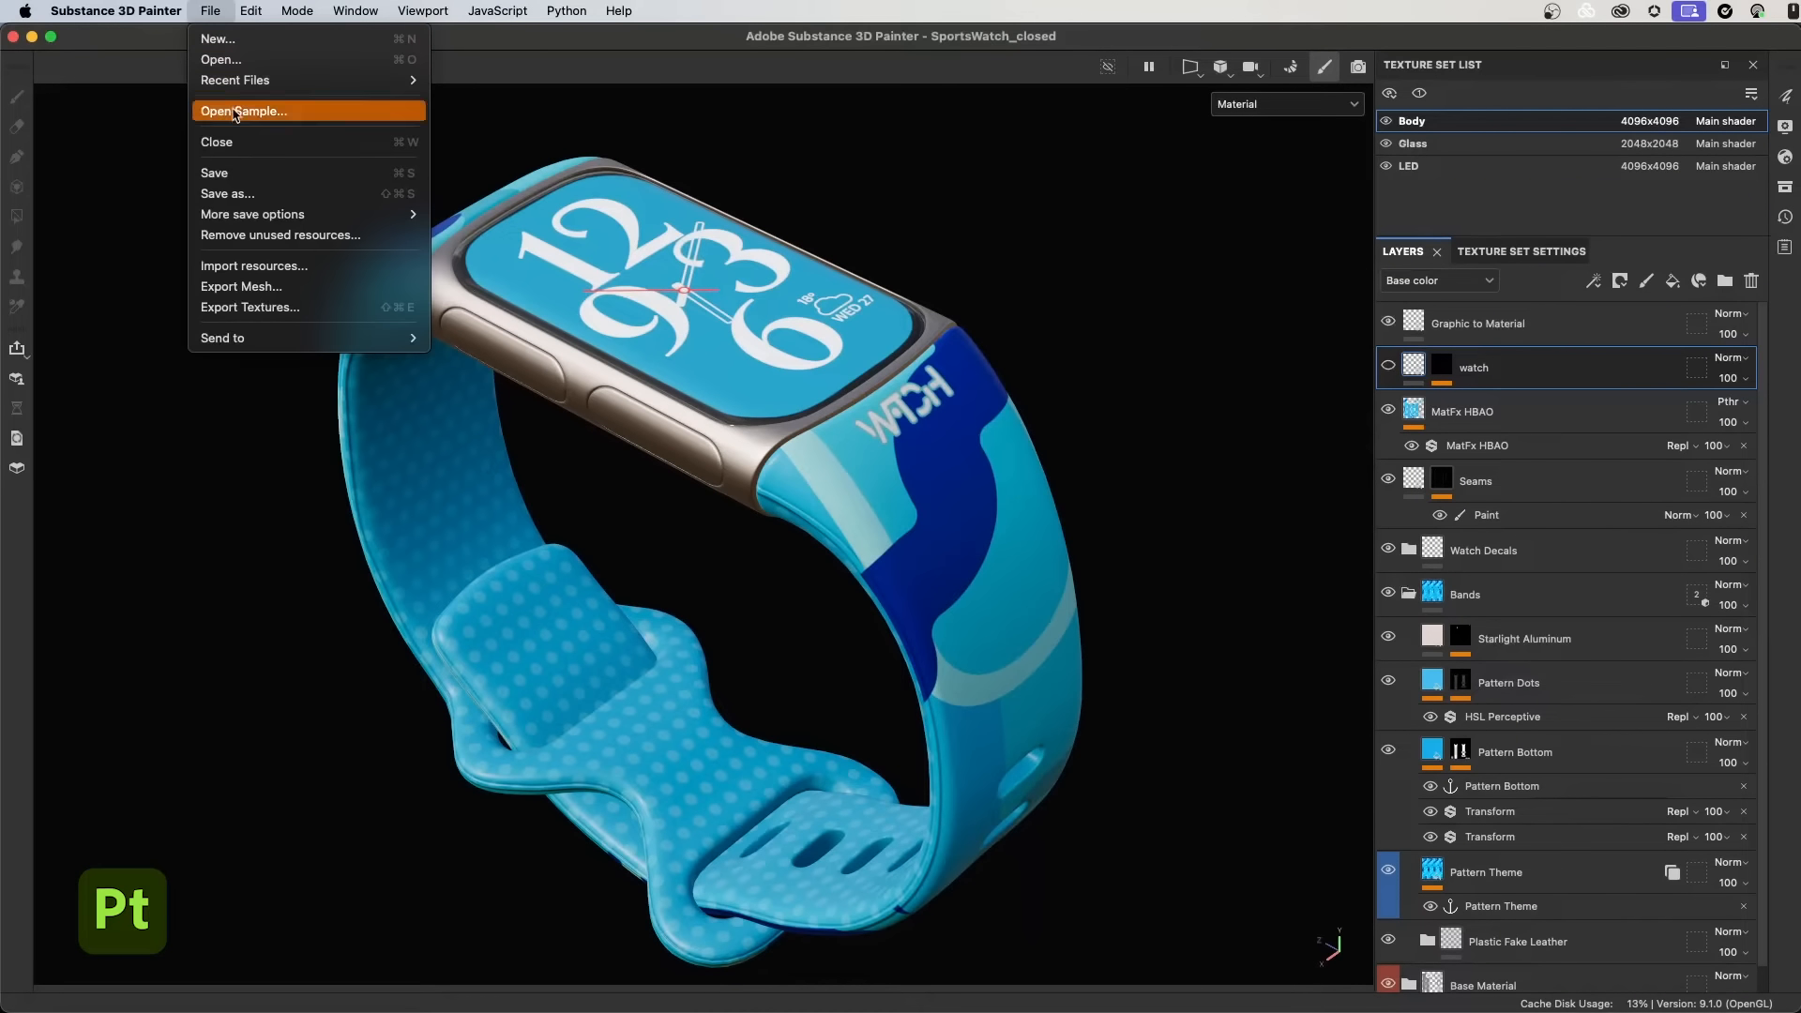
pyautogui.moveTo(245, 342)
pyautogui.moveTo(582, 361)
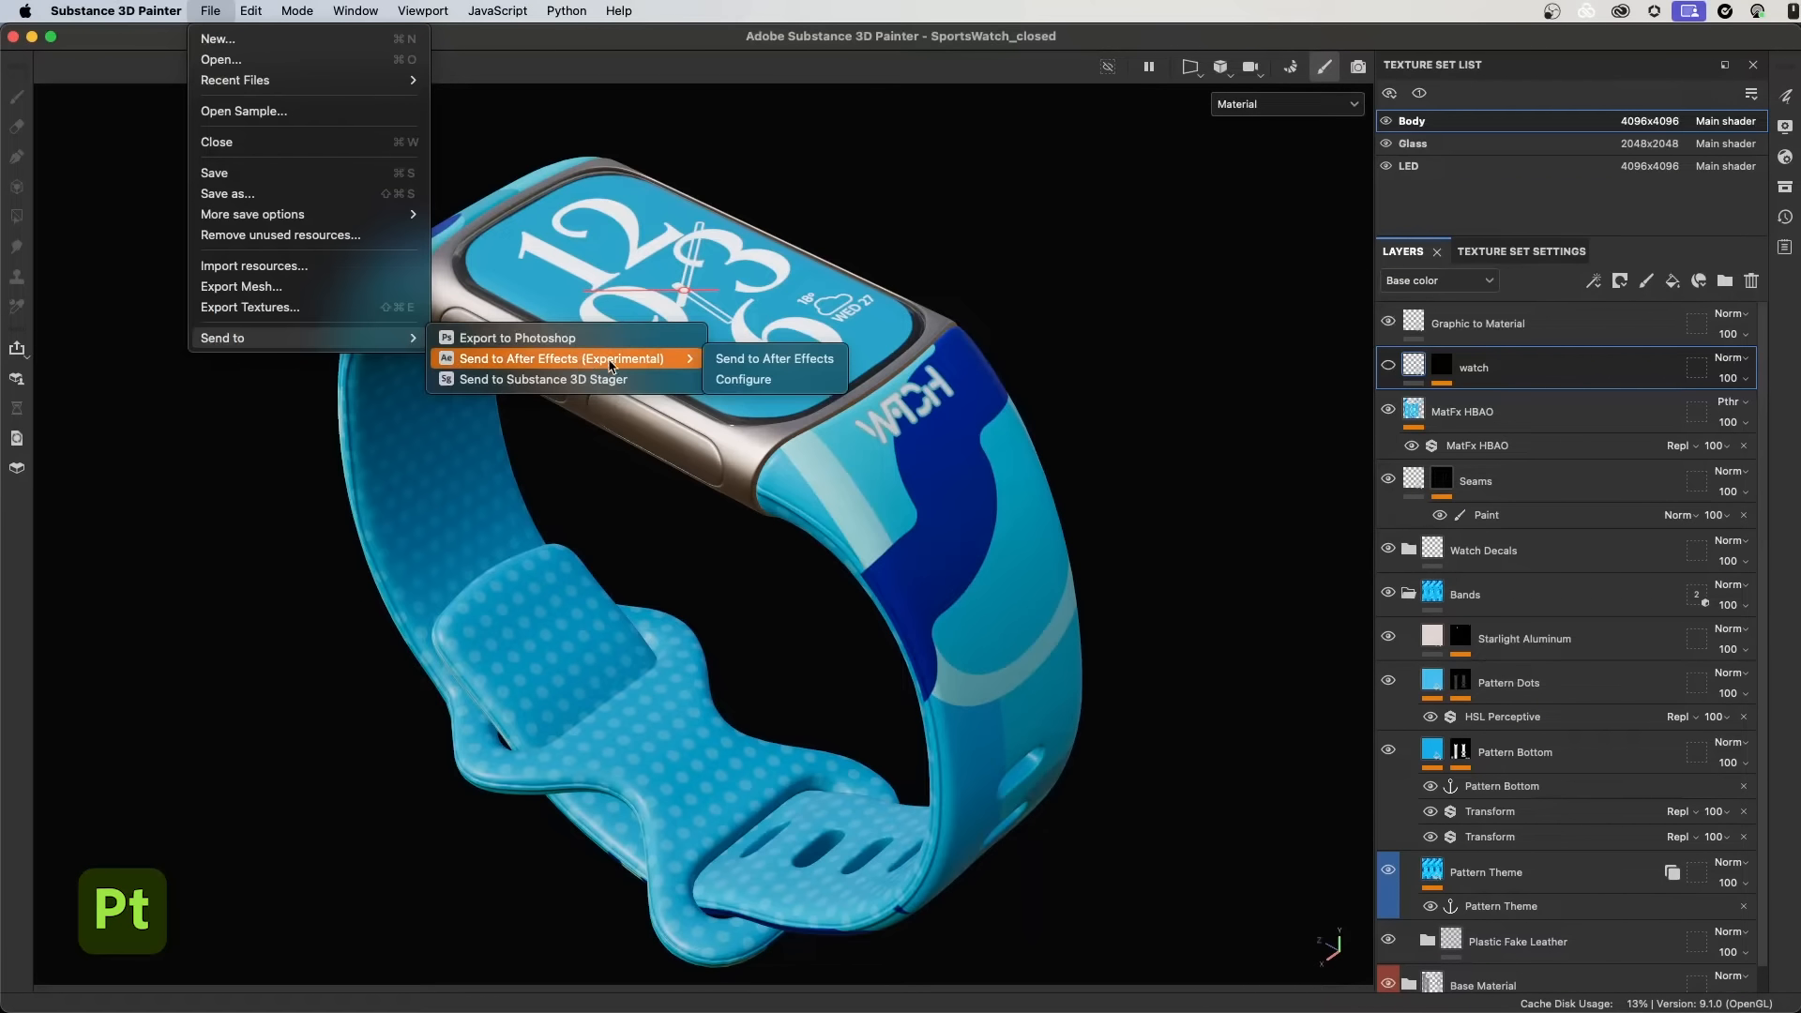
pyautogui.click(832, 363)
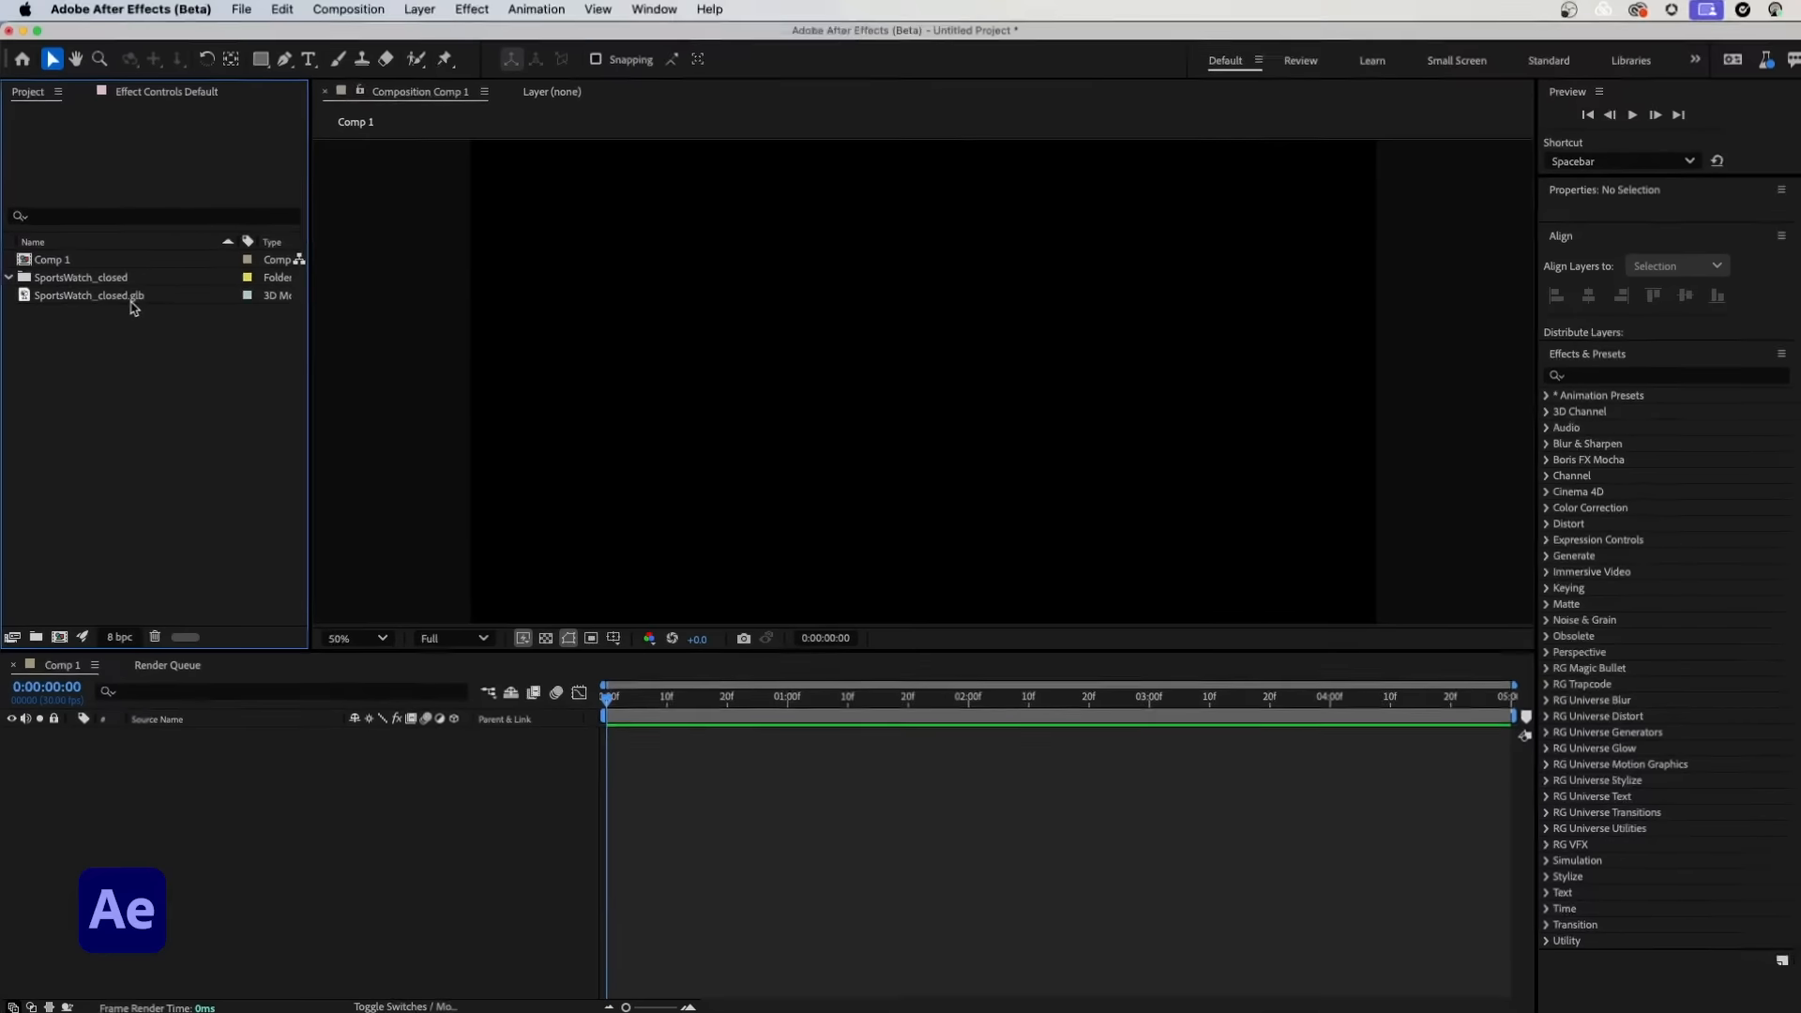
# Step: Create a new composition from SportsWatch_closed.glb, scaling the model to comp size in its model settings
pyautogui.click(225, 305)
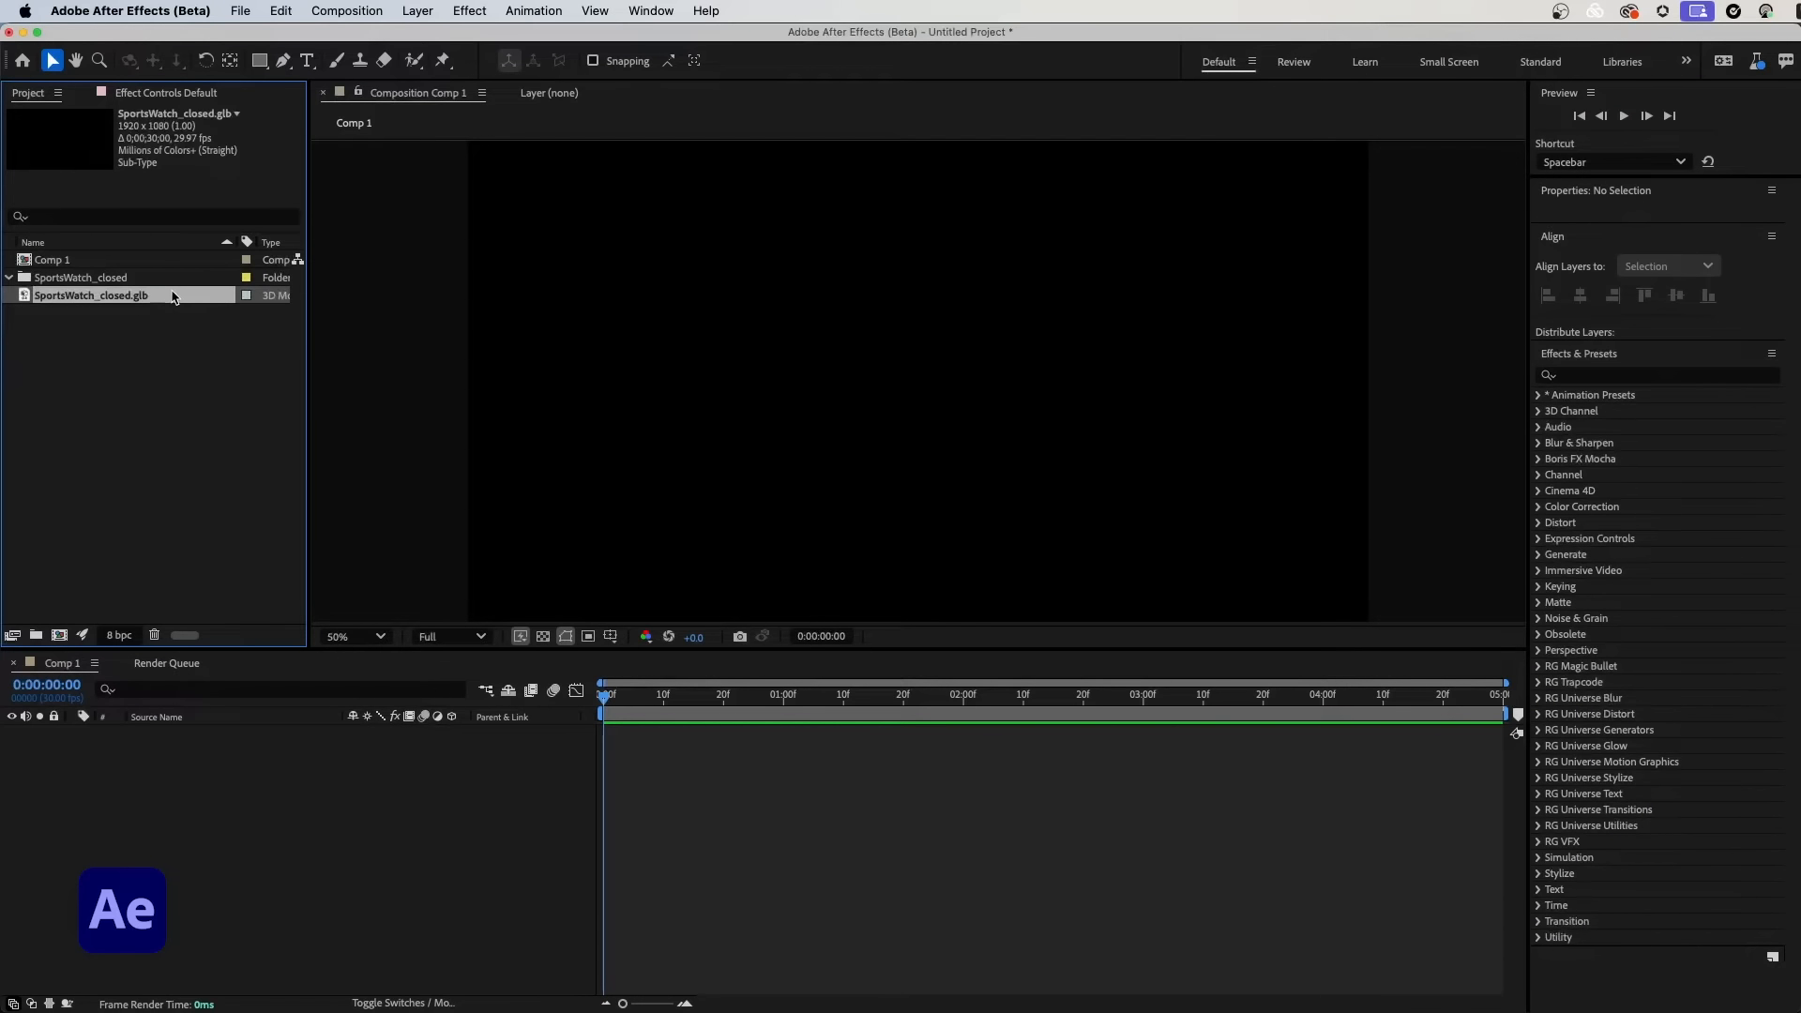
pyautogui.moveTo(171, 298); pyautogui.dragTo(61, 637)
pyautogui.moveTo(1207, 251); pyautogui.dragTo(1066, 211)
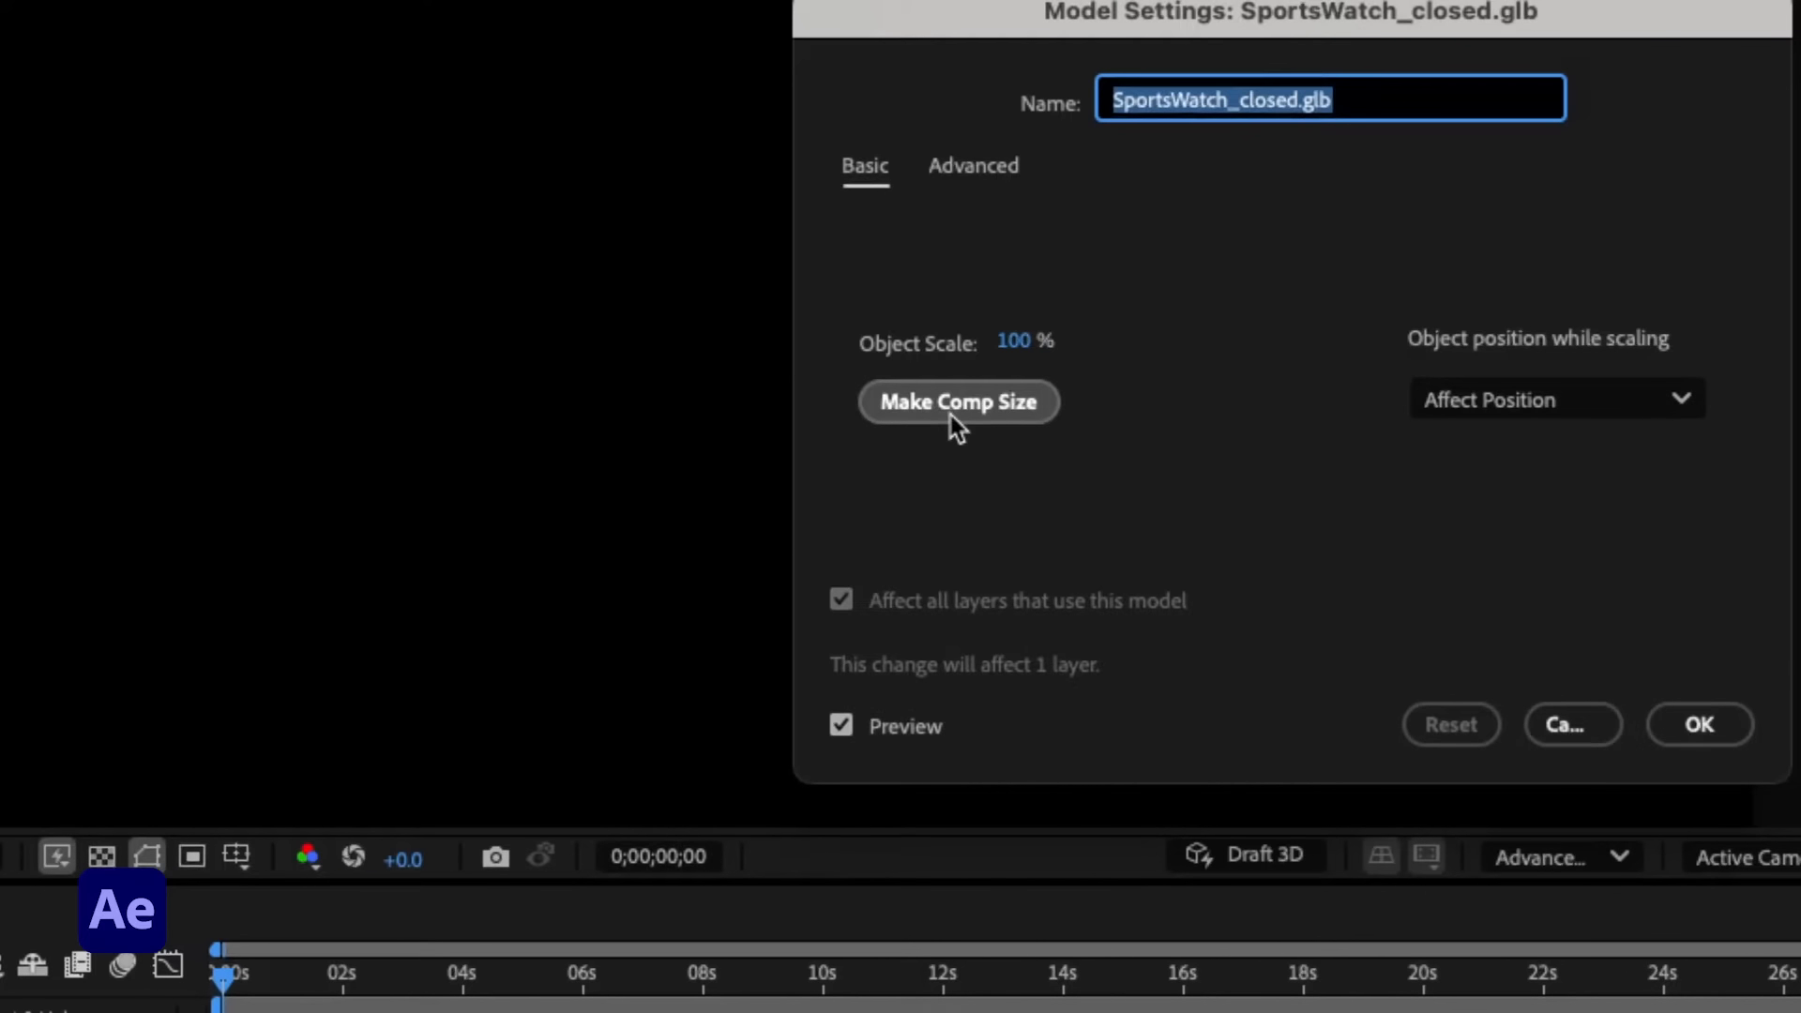
pyautogui.click(966, 412)
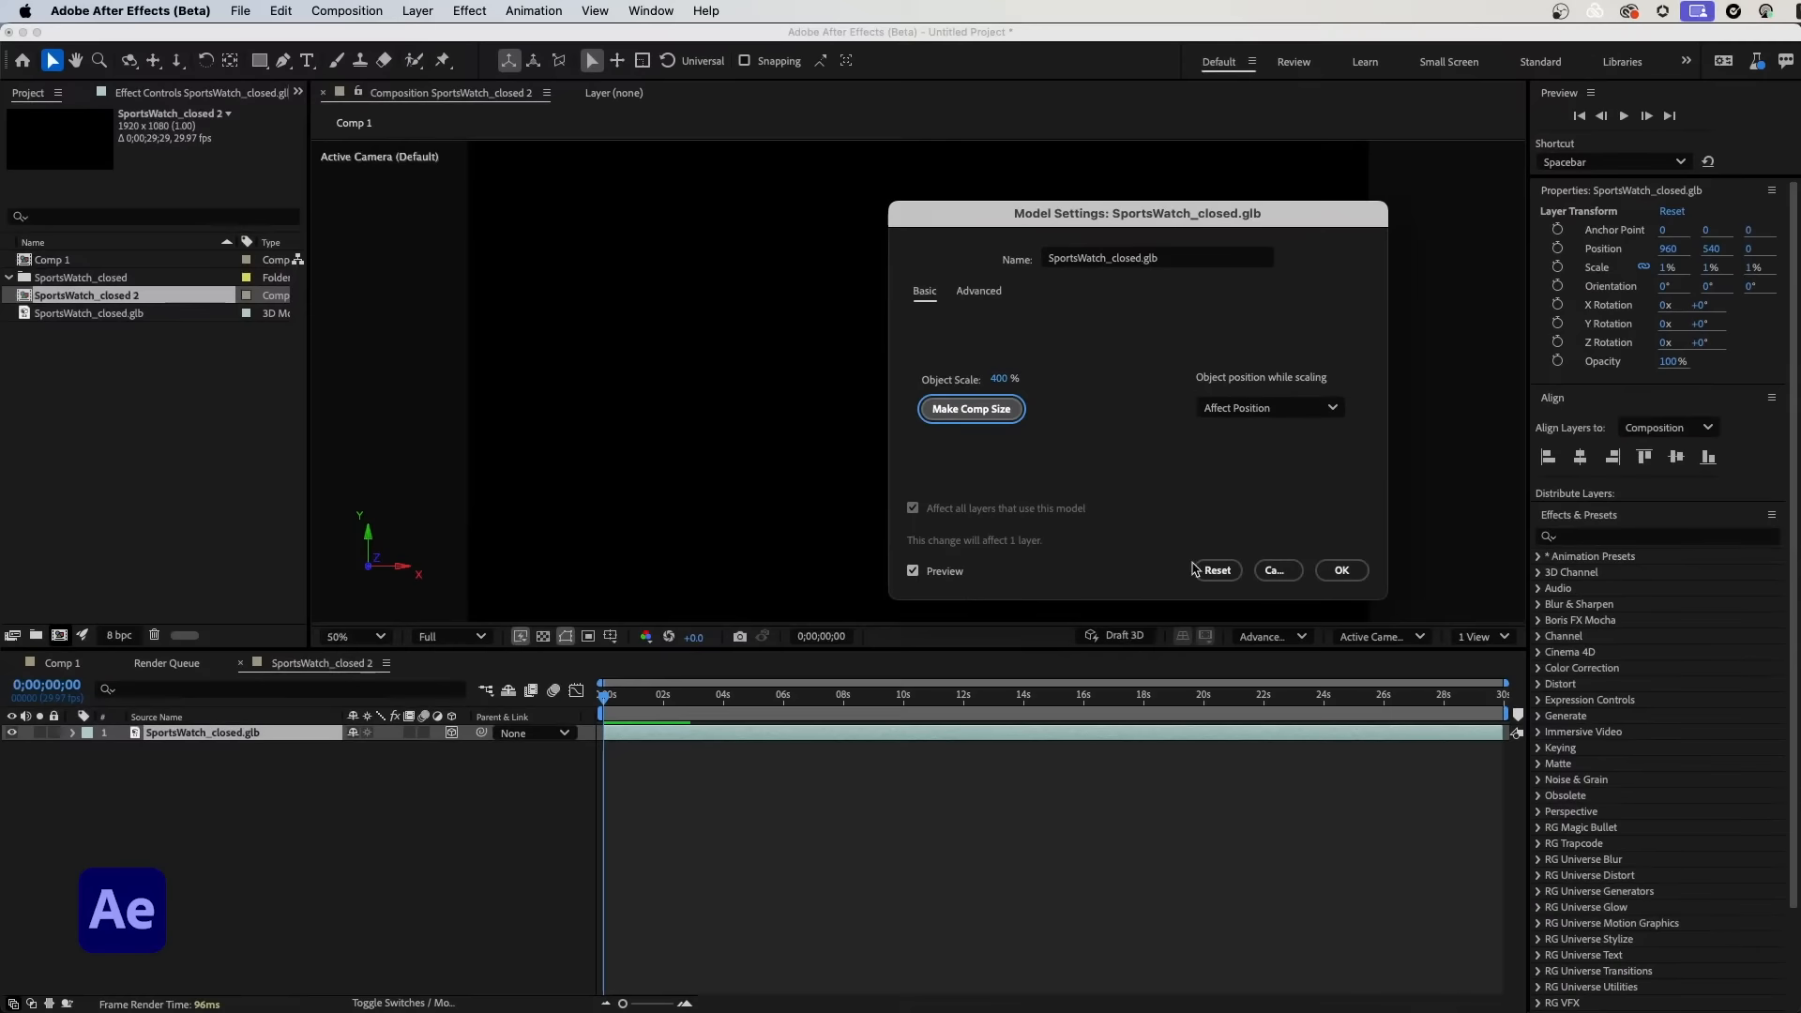
pyautogui.press('Return')
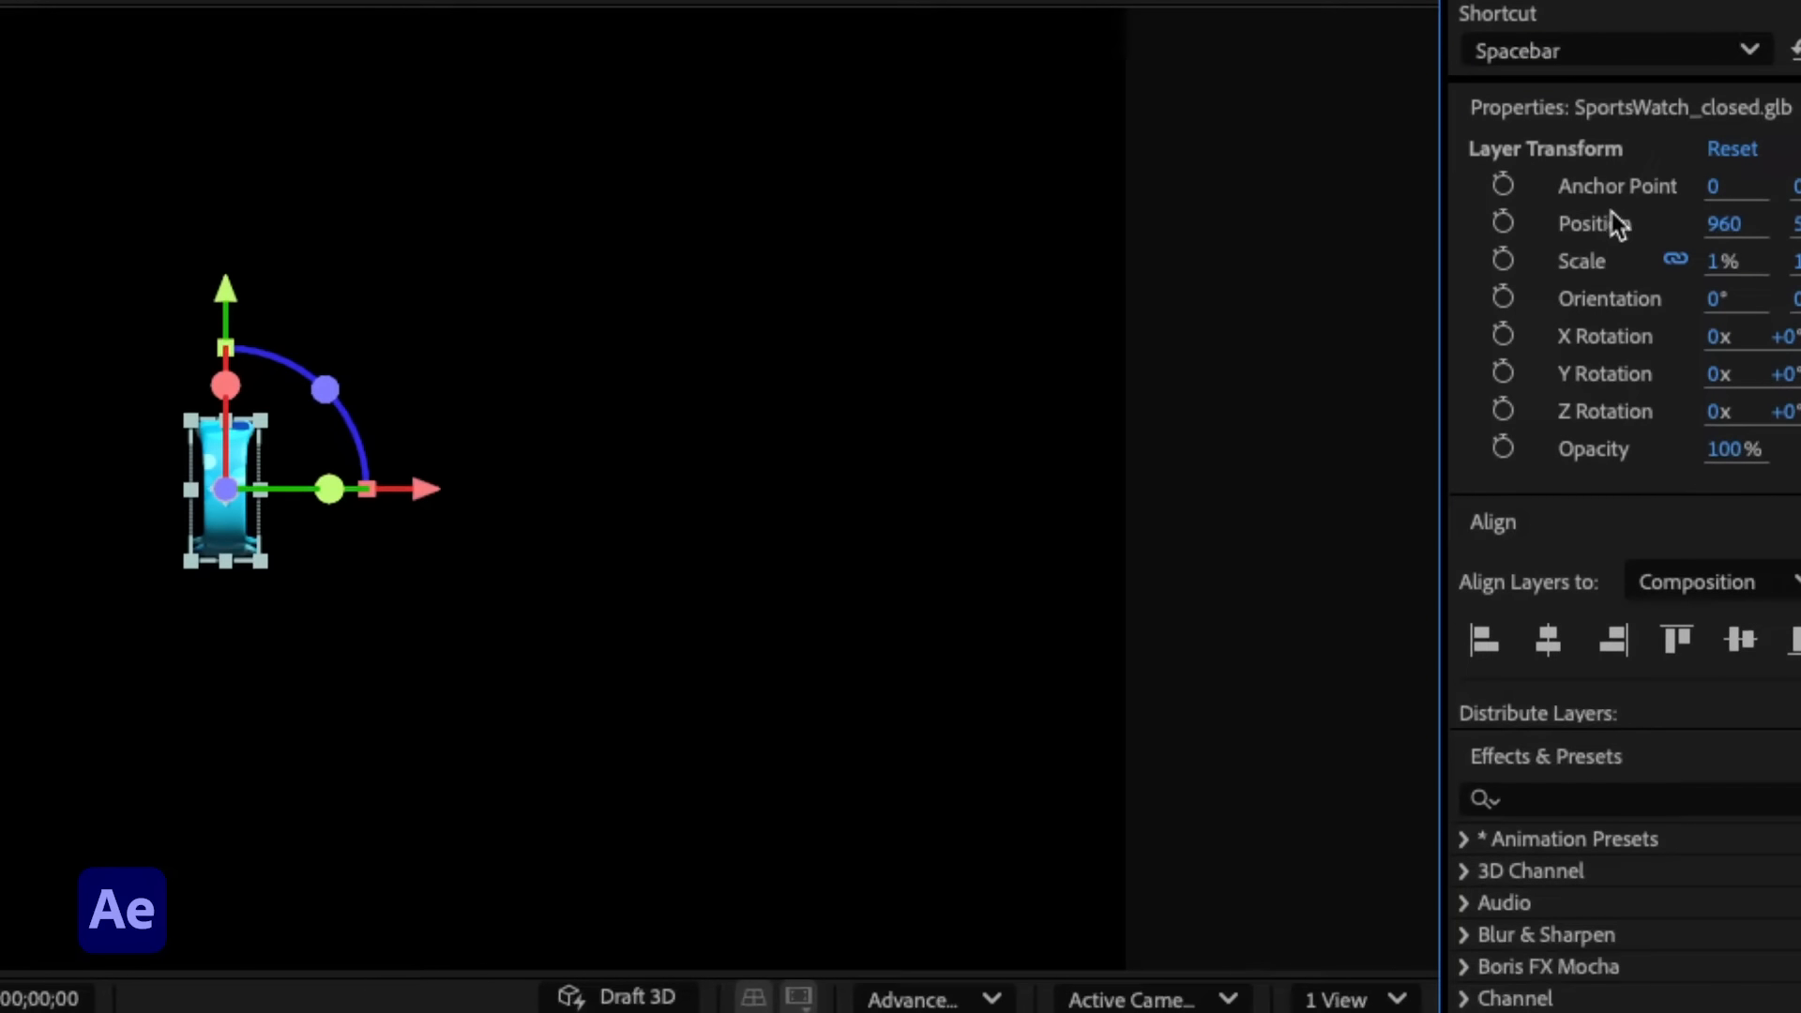
# Step: Try moving the watch model with its X position value and the X-axis handle of the gizmo
pyautogui.moveTo(1722, 230)
pyautogui.mouseDown()
pyautogui.moveTo(1796, 230)
pyautogui.moveTo(1741, 230)
pyautogui.mouseUp()
pyautogui.hotkey('ctrl', 'z')
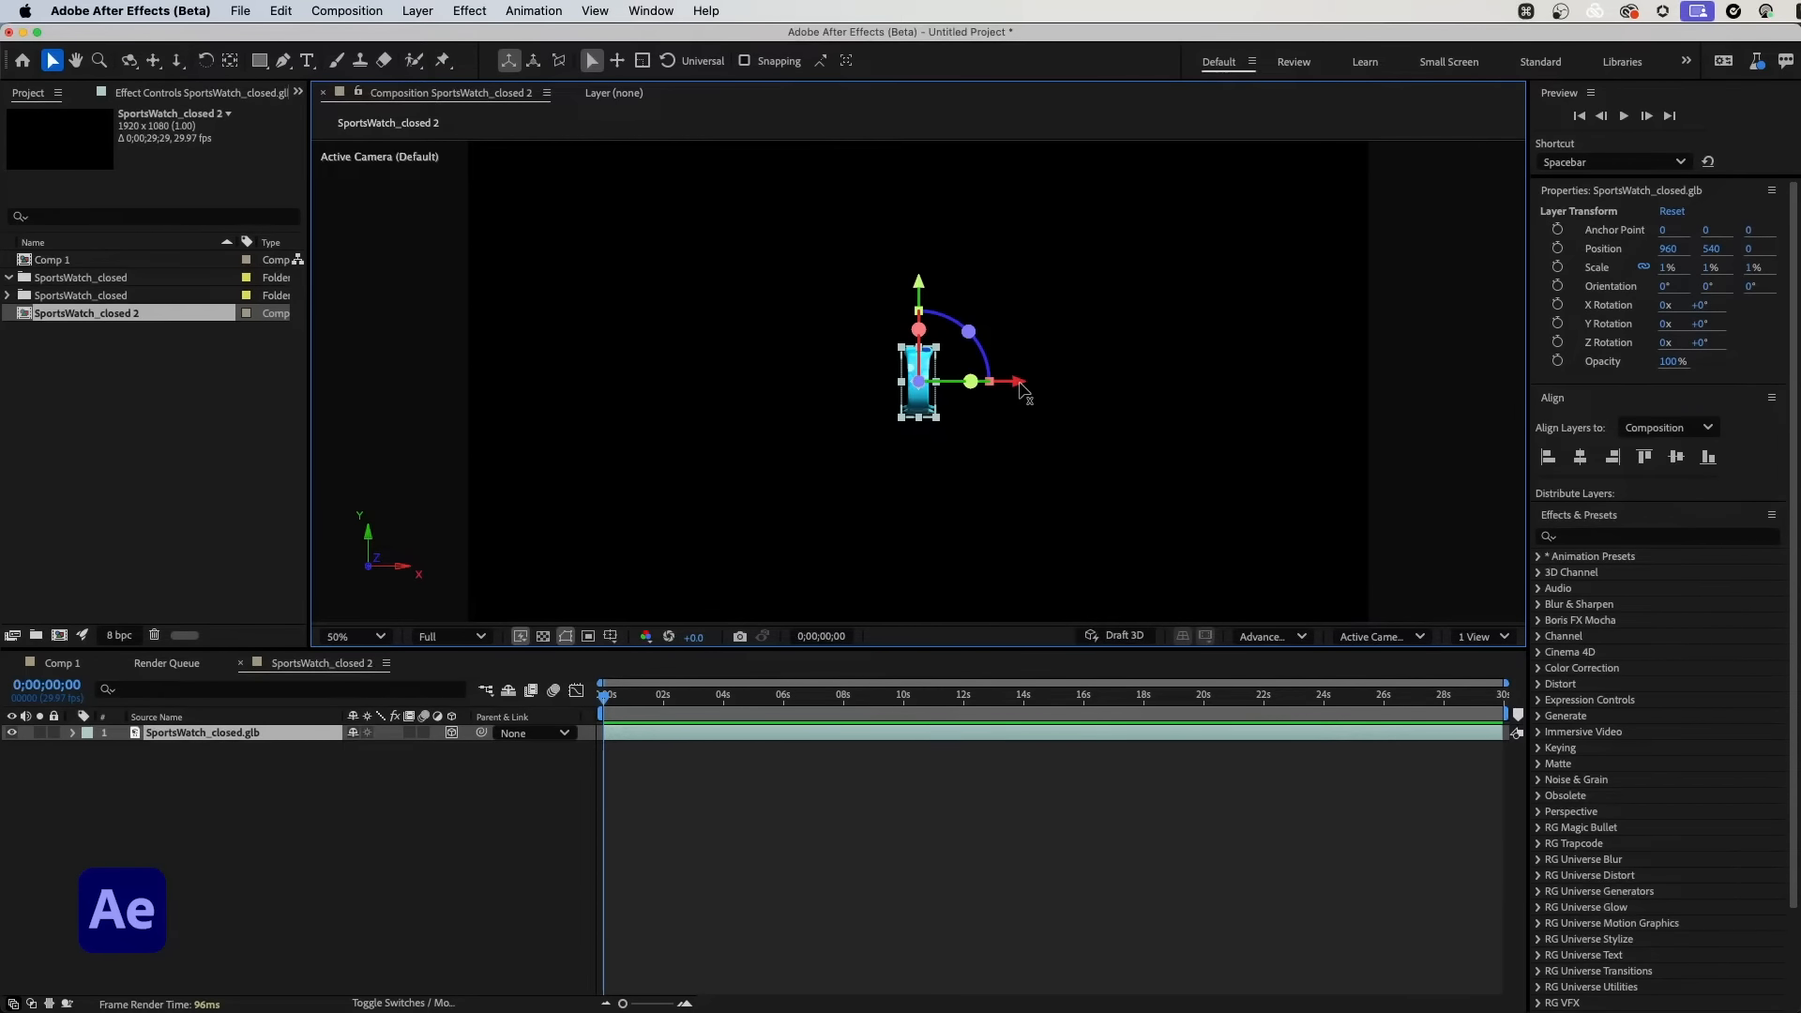
pyautogui.moveTo(1022, 389); pyautogui.dragTo(1163, 410)
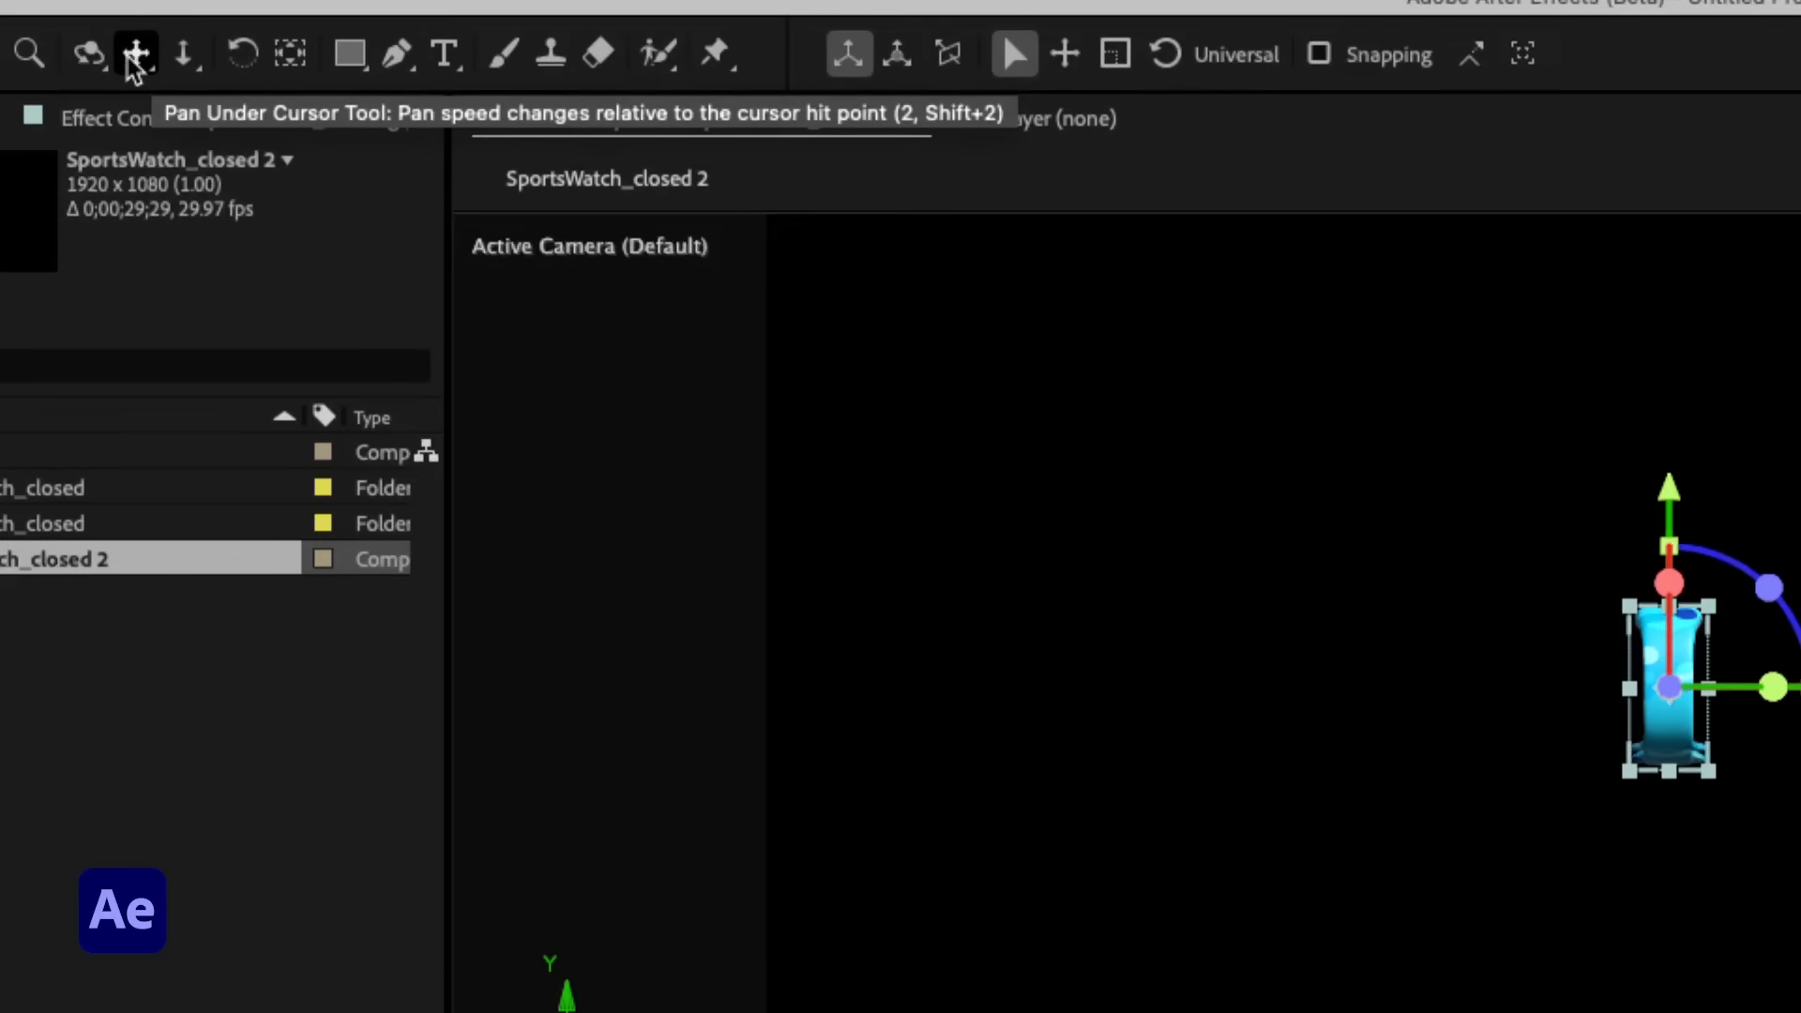
# Step: Orbit and dolly the default camera to a closer three-quarter view of the watch
pyautogui.click(95, 58)
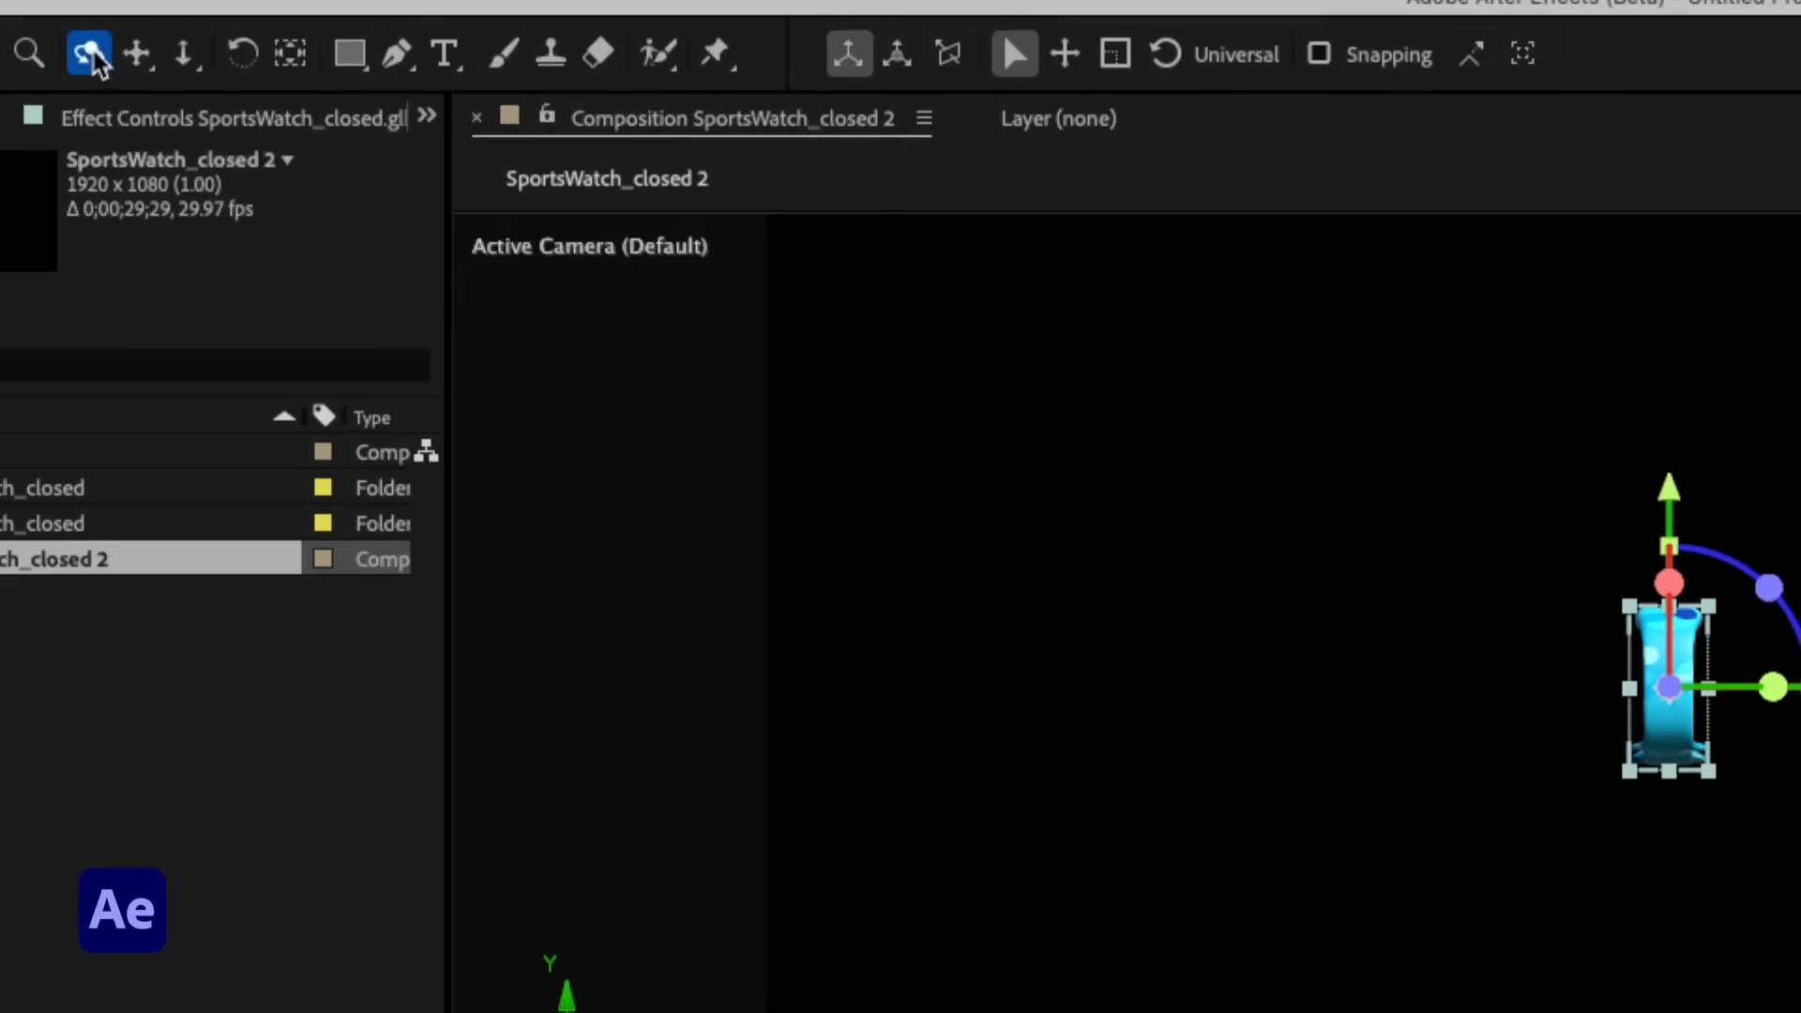
pyautogui.moveTo(1664, 702); pyautogui.dragTo(1656, 744)
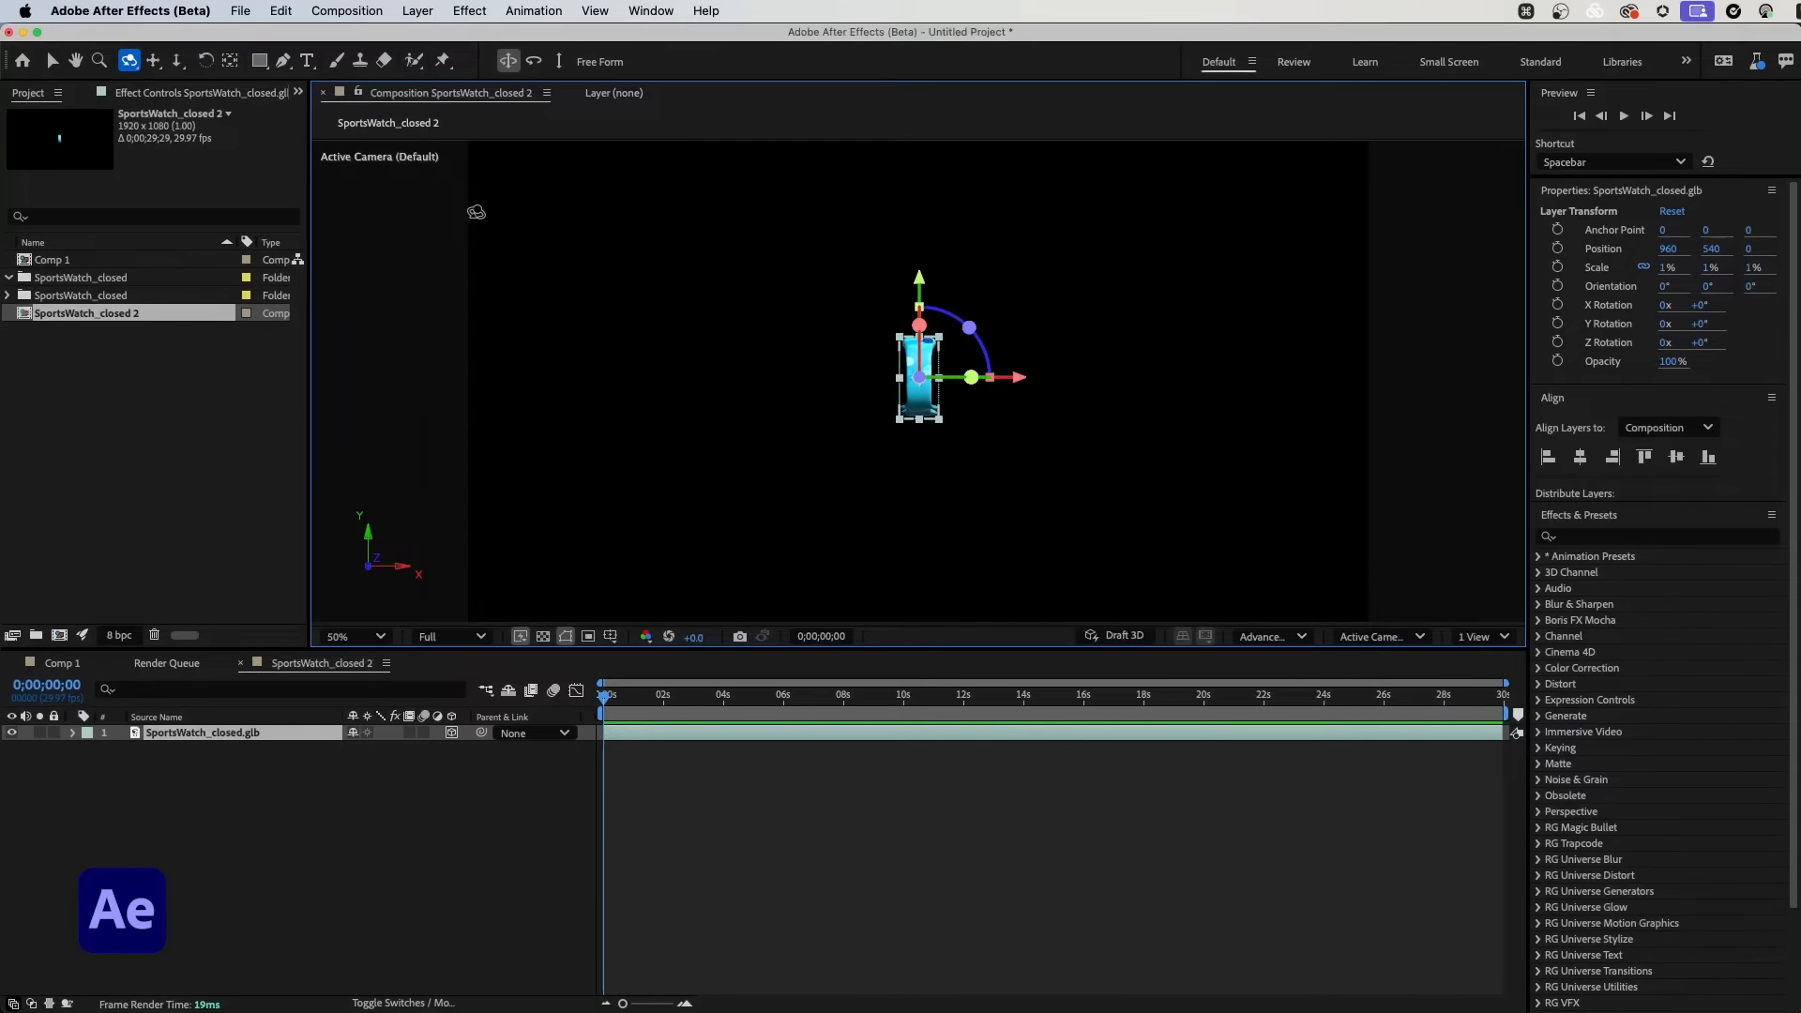
pyautogui.press('v')
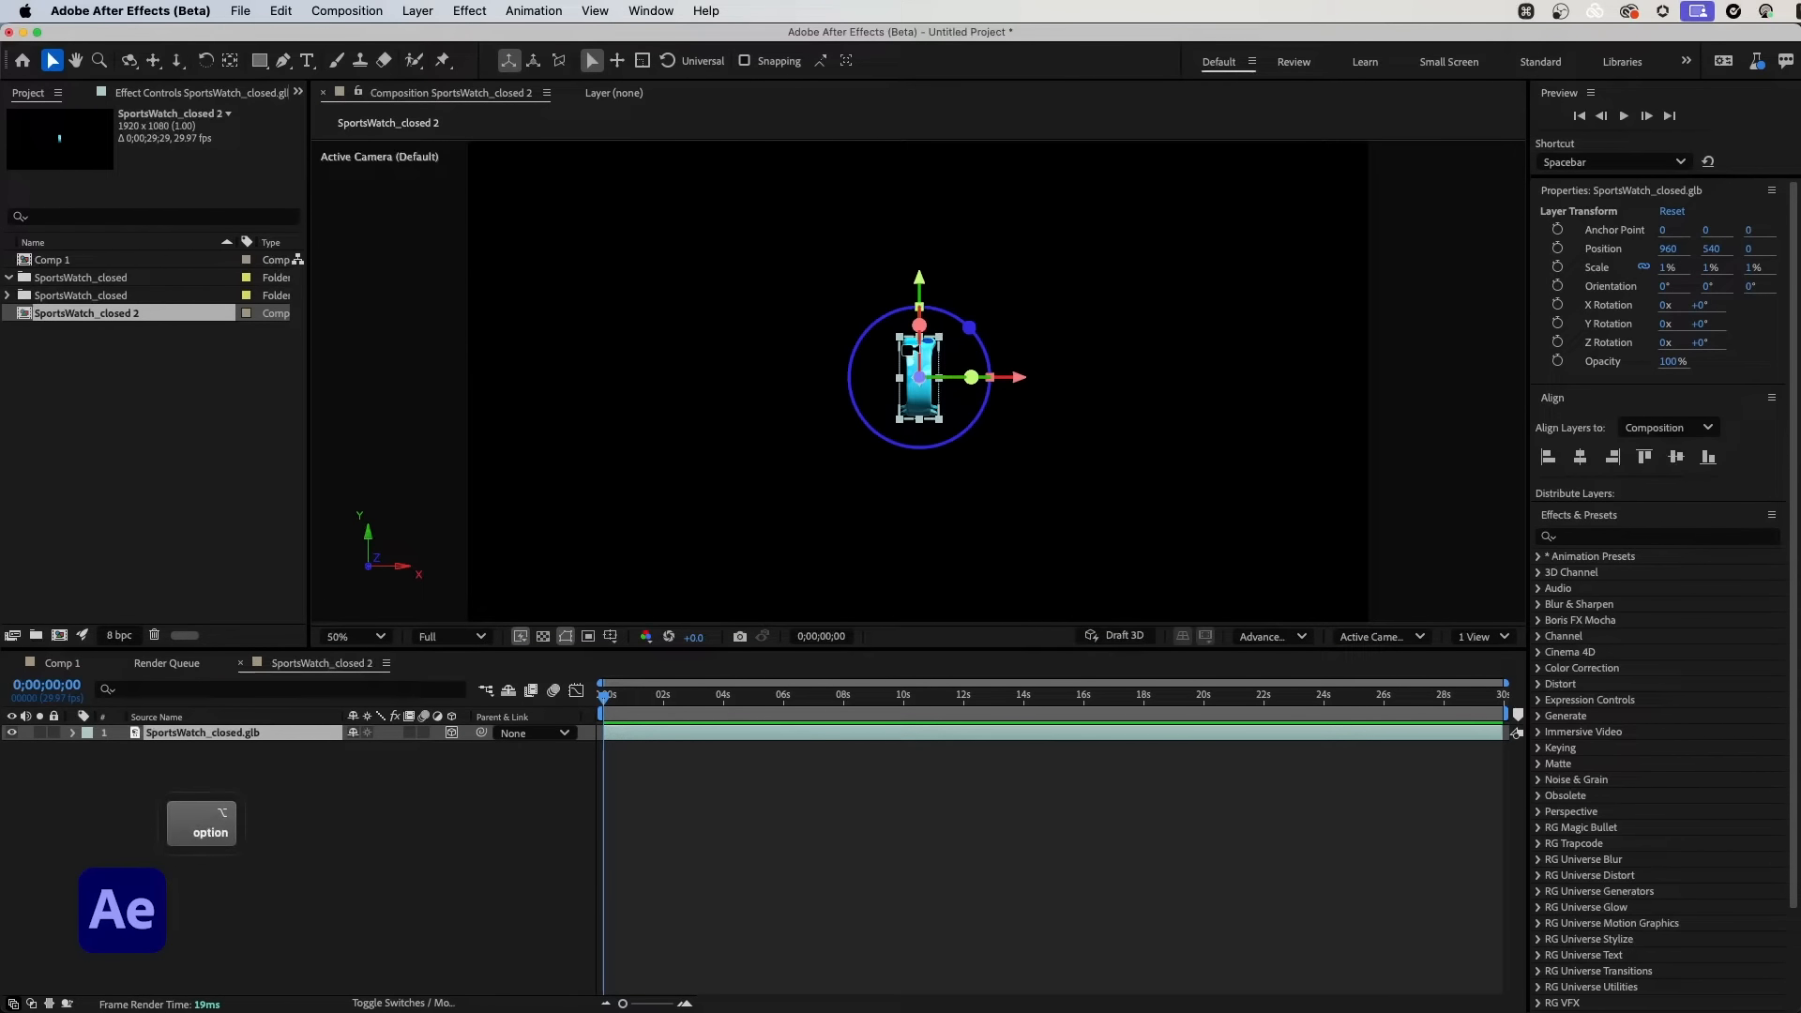
pyautogui.click(925, 349)
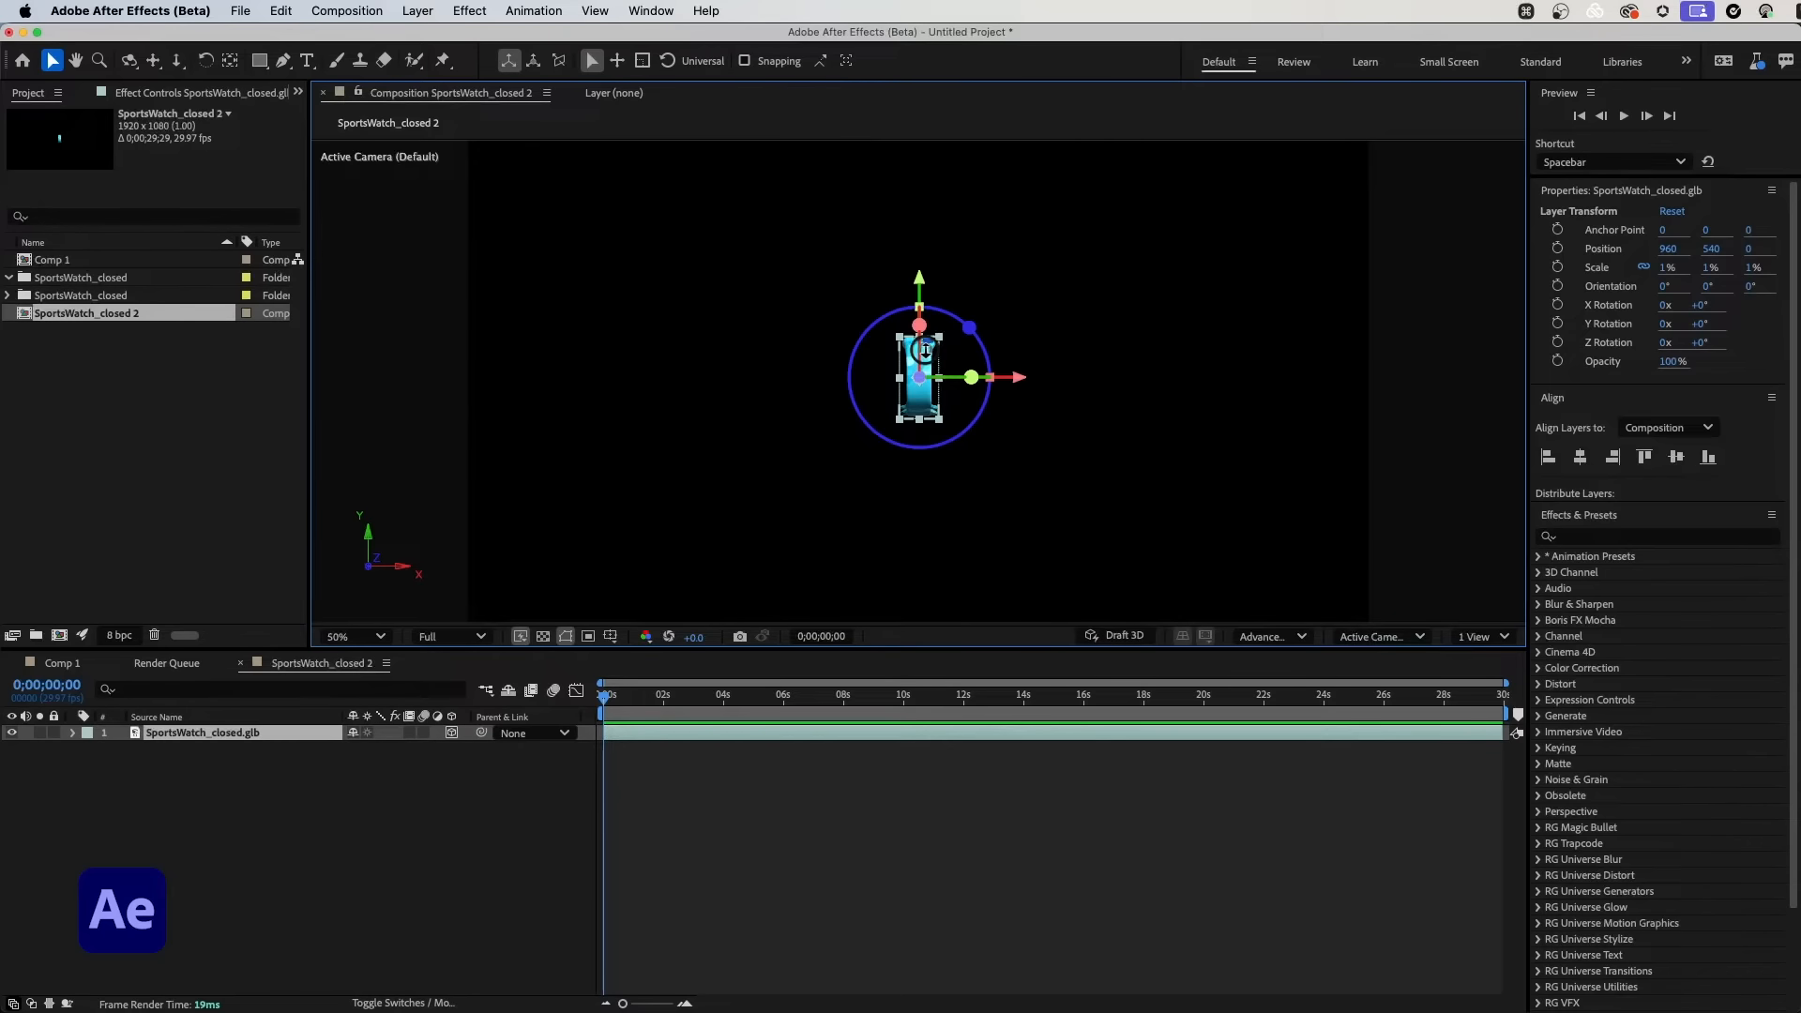
pyautogui.moveTo(925, 350); pyautogui.dragTo(1427, 463)
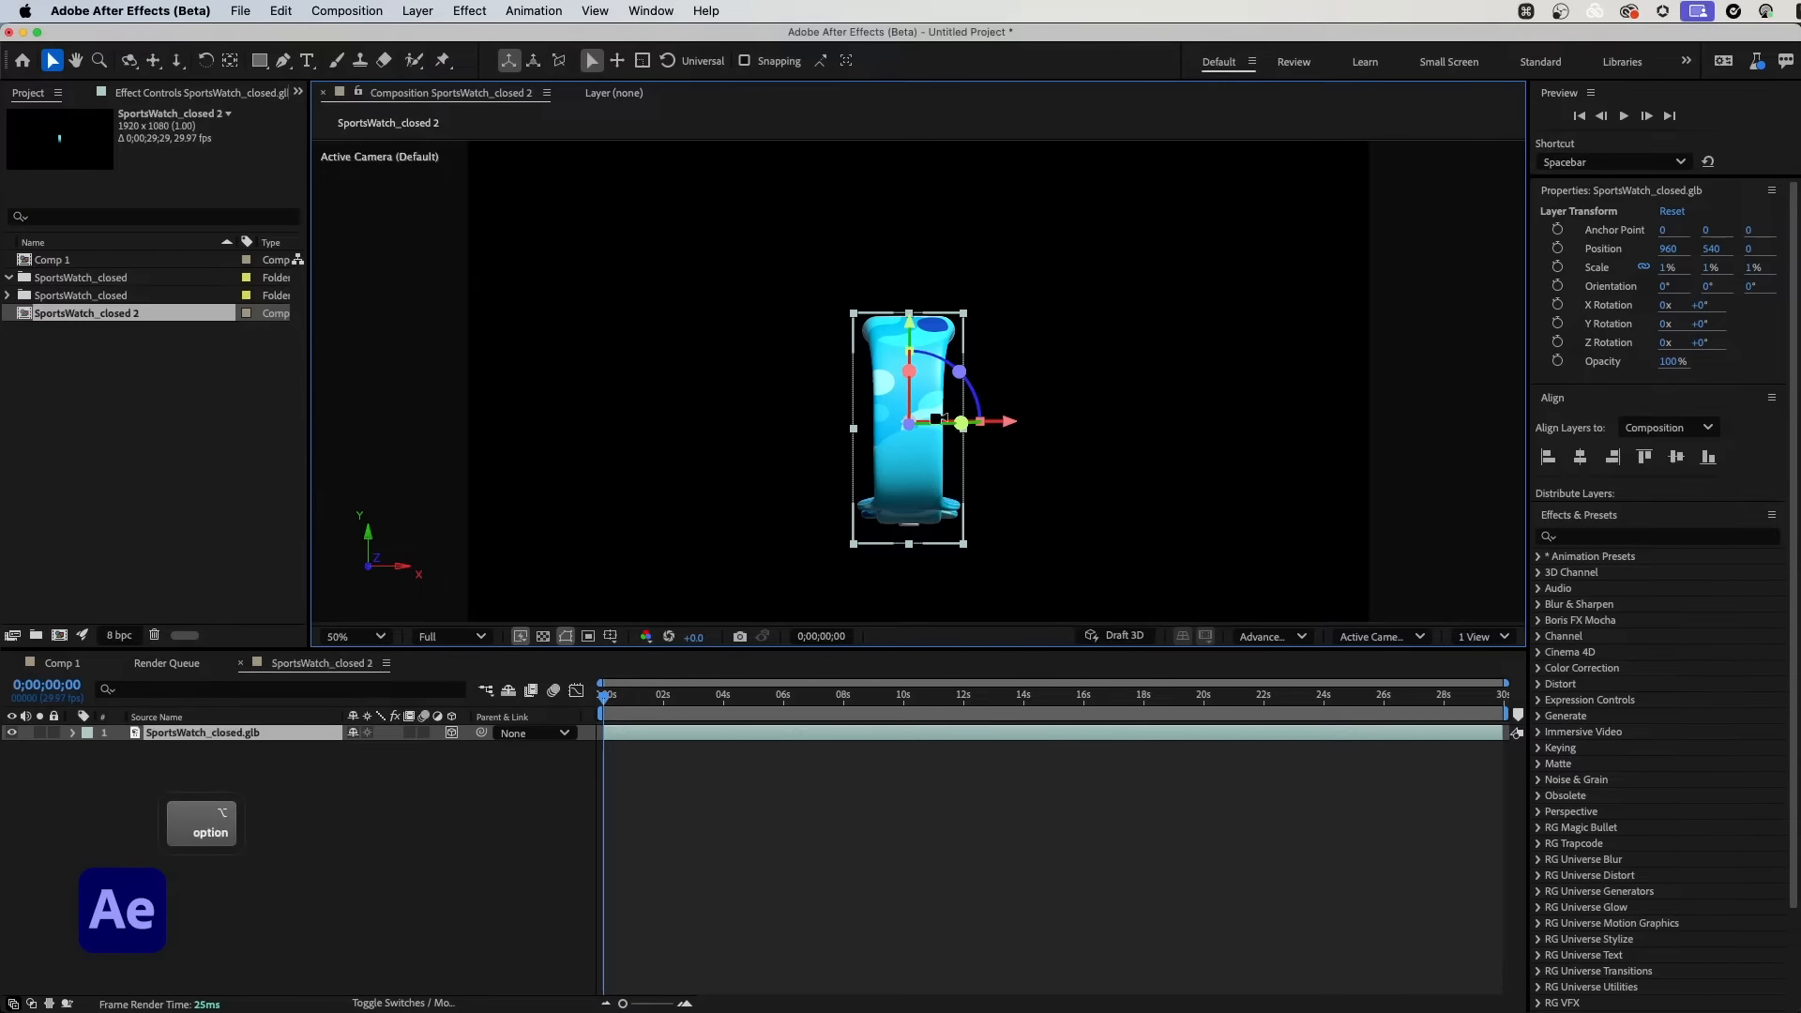
pyautogui.moveTo(916, 384)
pyautogui.mouseDown()
pyautogui.moveTo(776, 418)
pyautogui.moveTo(893, 423)
pyautogui.moveTo(845, 420)
pyautogui.moveTo(1001, 362)
pyautogui.moveTo(1158, 370)
pyautogui.moveTo(1157, 416)
pyautogui.moveTo(880, 341)
pyautogui.moveTo(905, 373)
pyautogui.mouseUp()
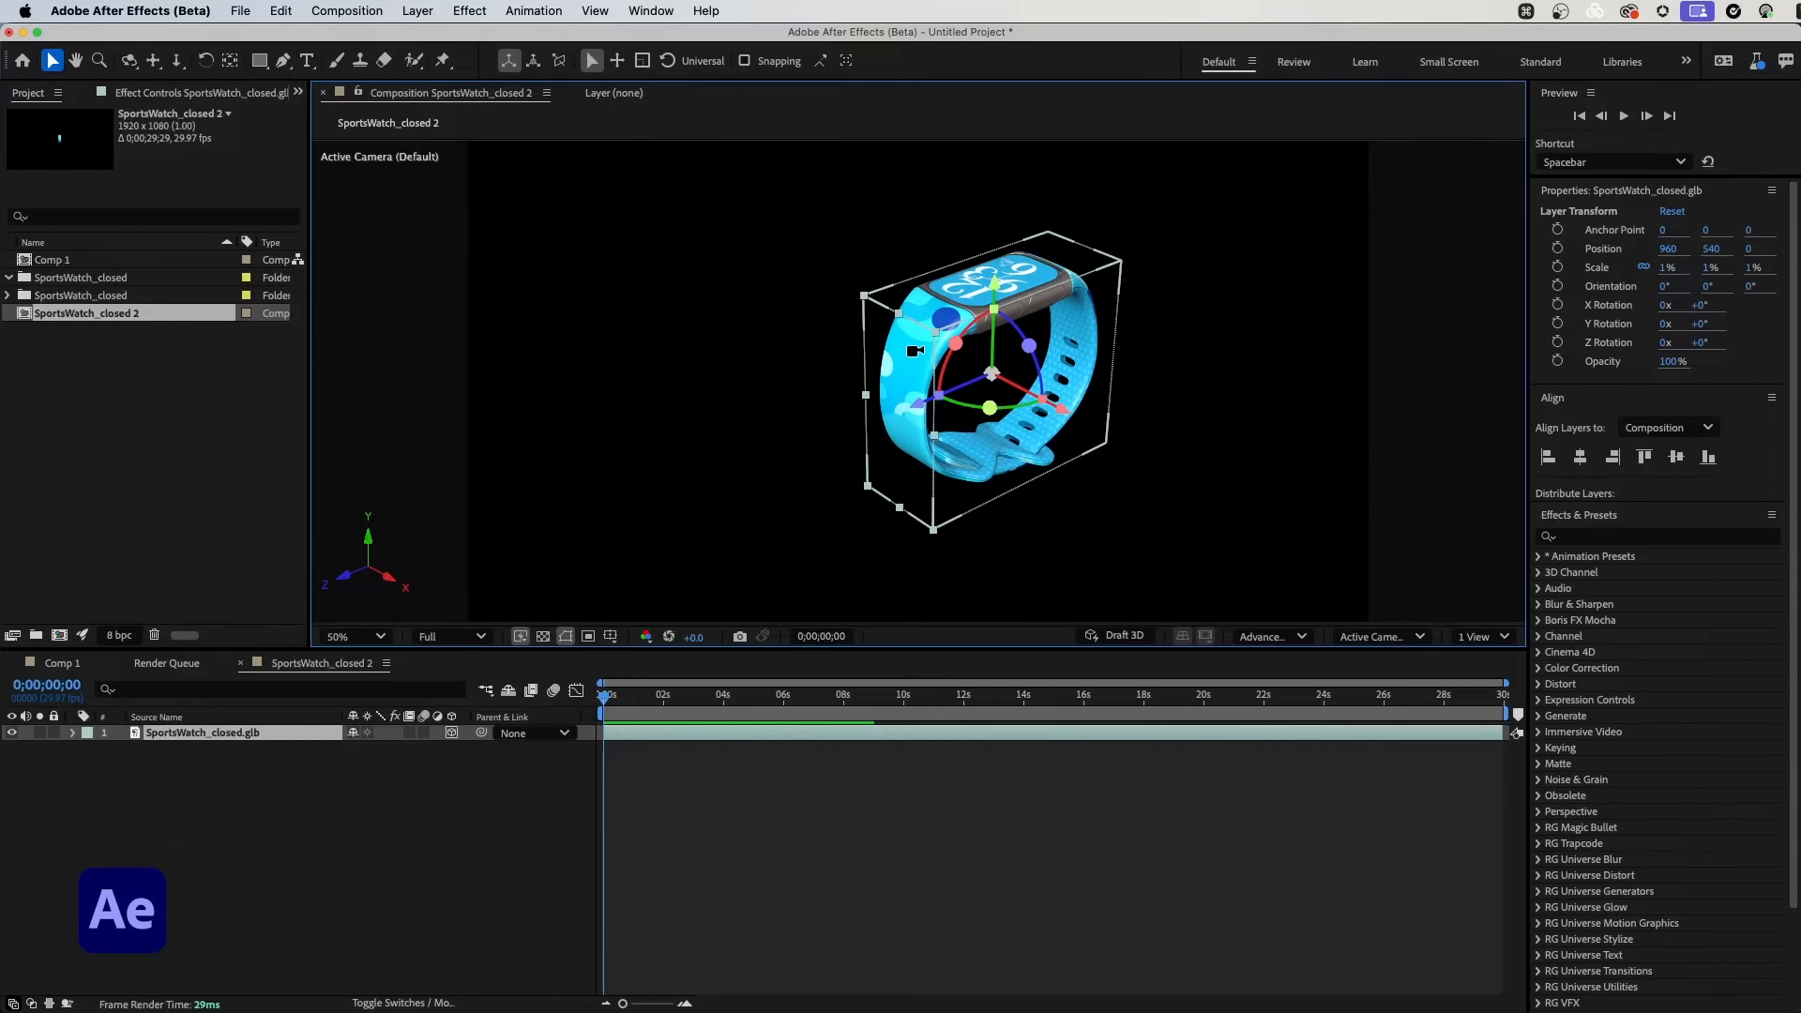
pyautogui.moveTo(913, 351)
pyautogui.mouseDown()
pyautogui.moveTo(835, 338)
pyautogui.moveTo(891, 314)
pyautogui.moveTo(830, 352)
pyautogui.moveTo(980, 350)
pyautogui.moveTo(929, 370)
pyautogui.moveTo(879, 357)
pyautogui.mouseUp()
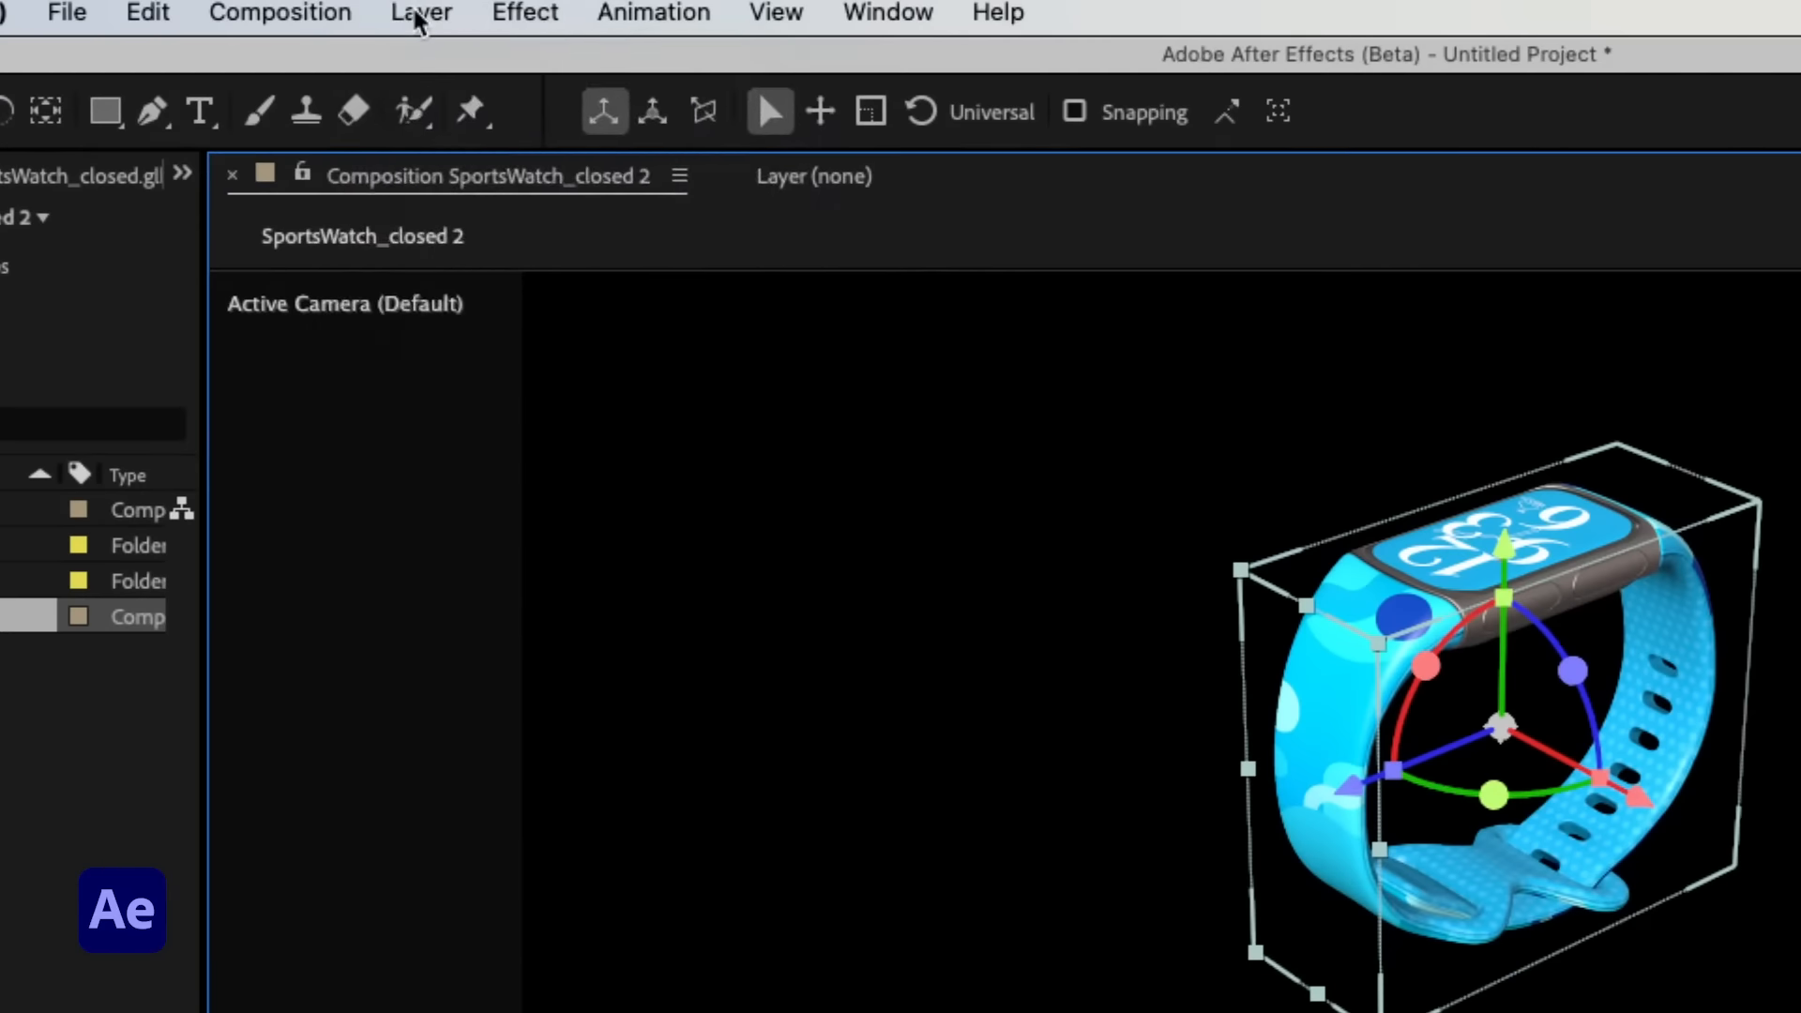
# Step: Add a two-node camera named Camera 1 with the 50mm preset to the composition
pyautogui.click(415, 12)
pyautogui.moveTo(416, 66)
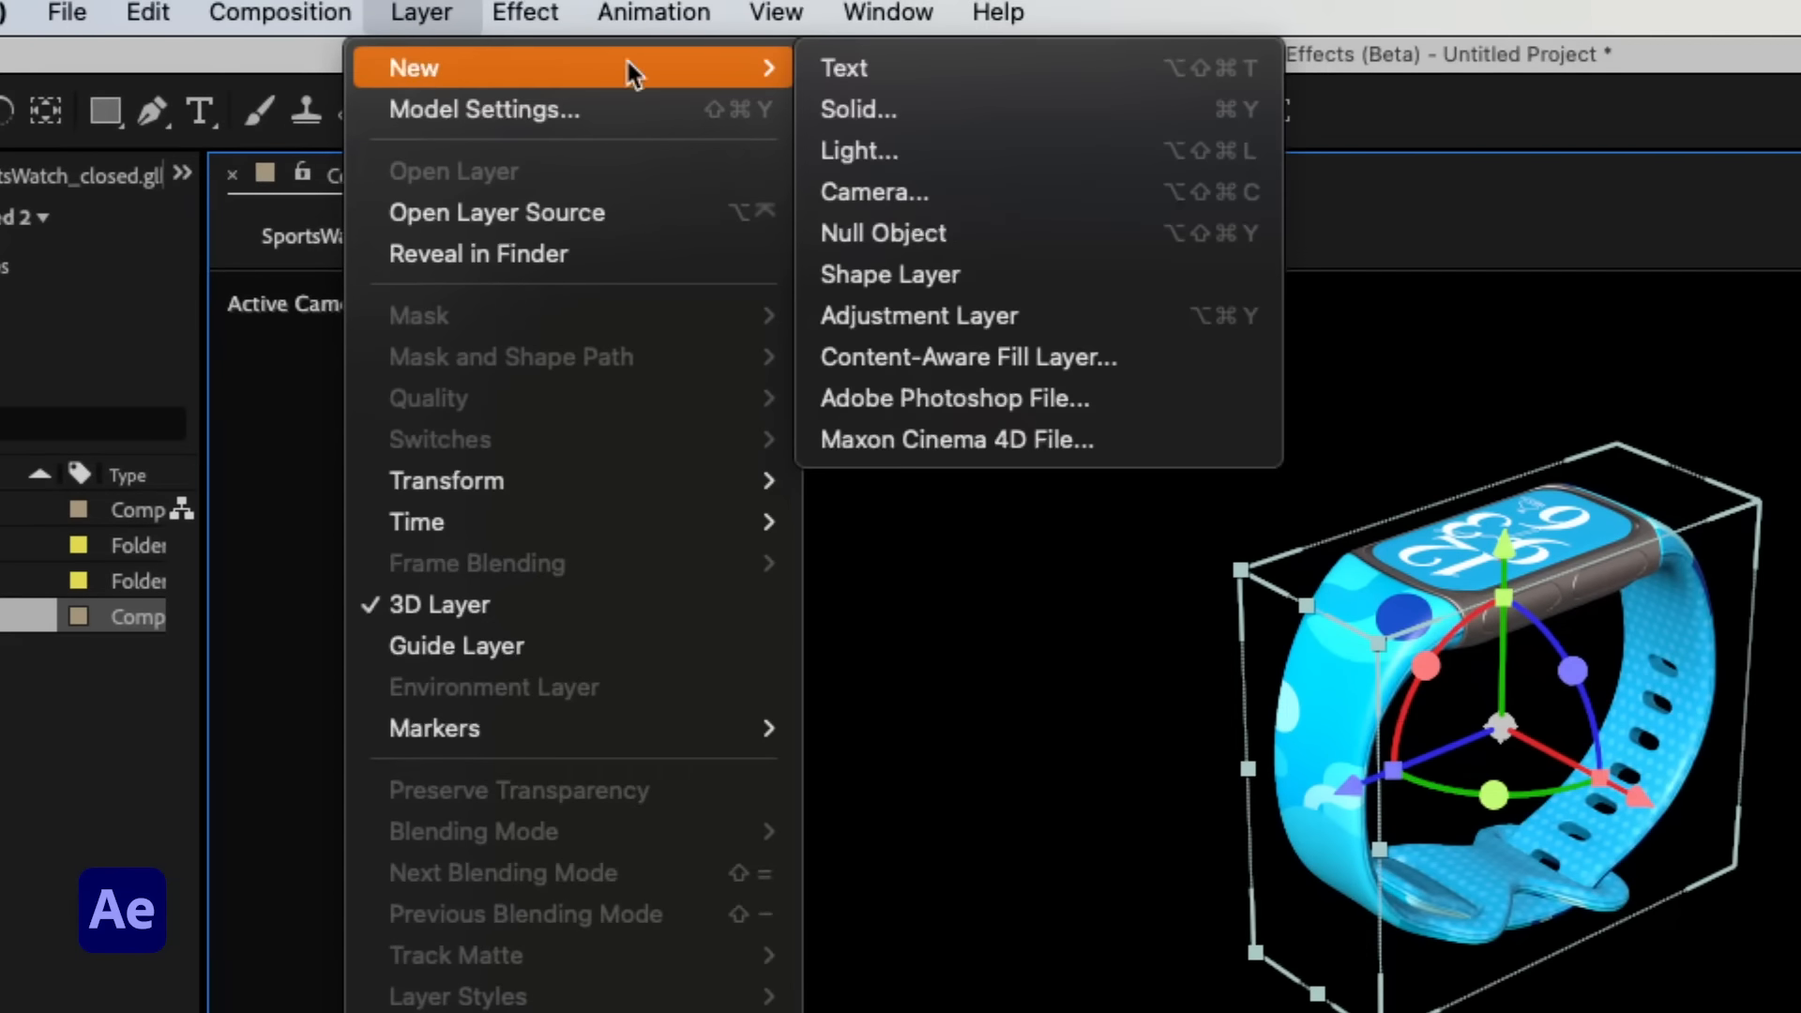
pyautogui.click(926, 188)
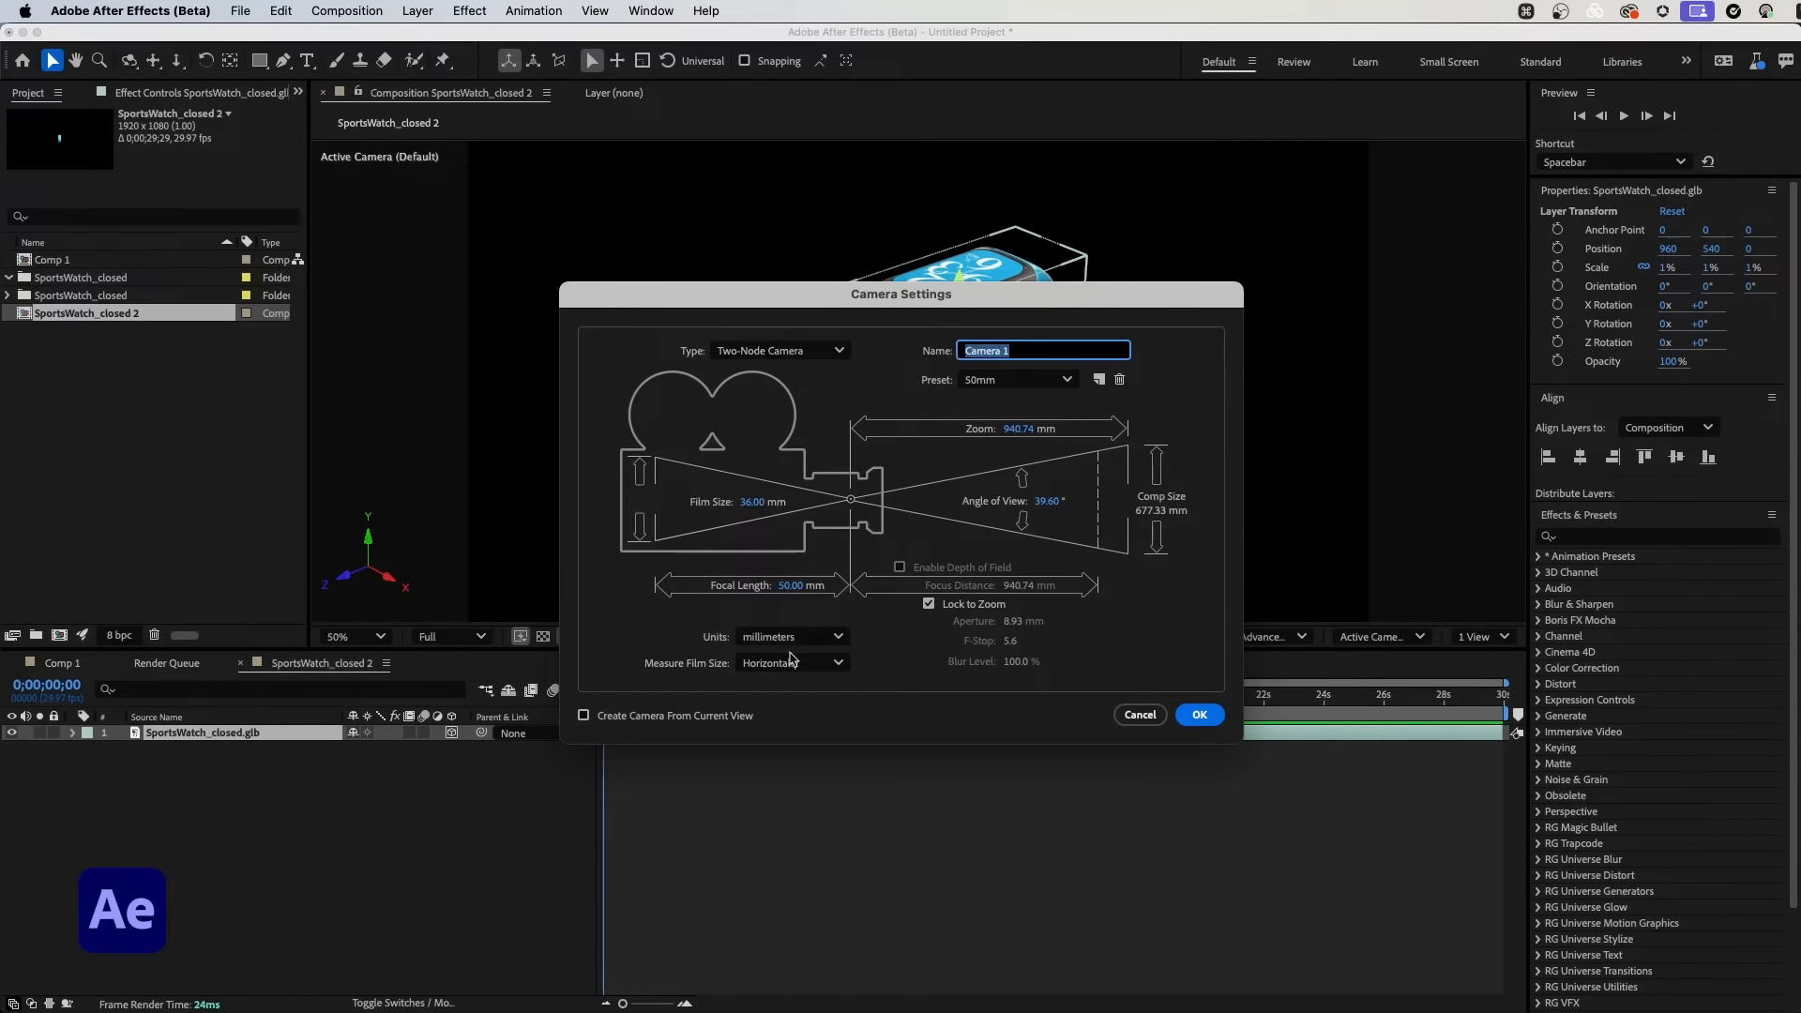
pyautogui.click(1199, 715)
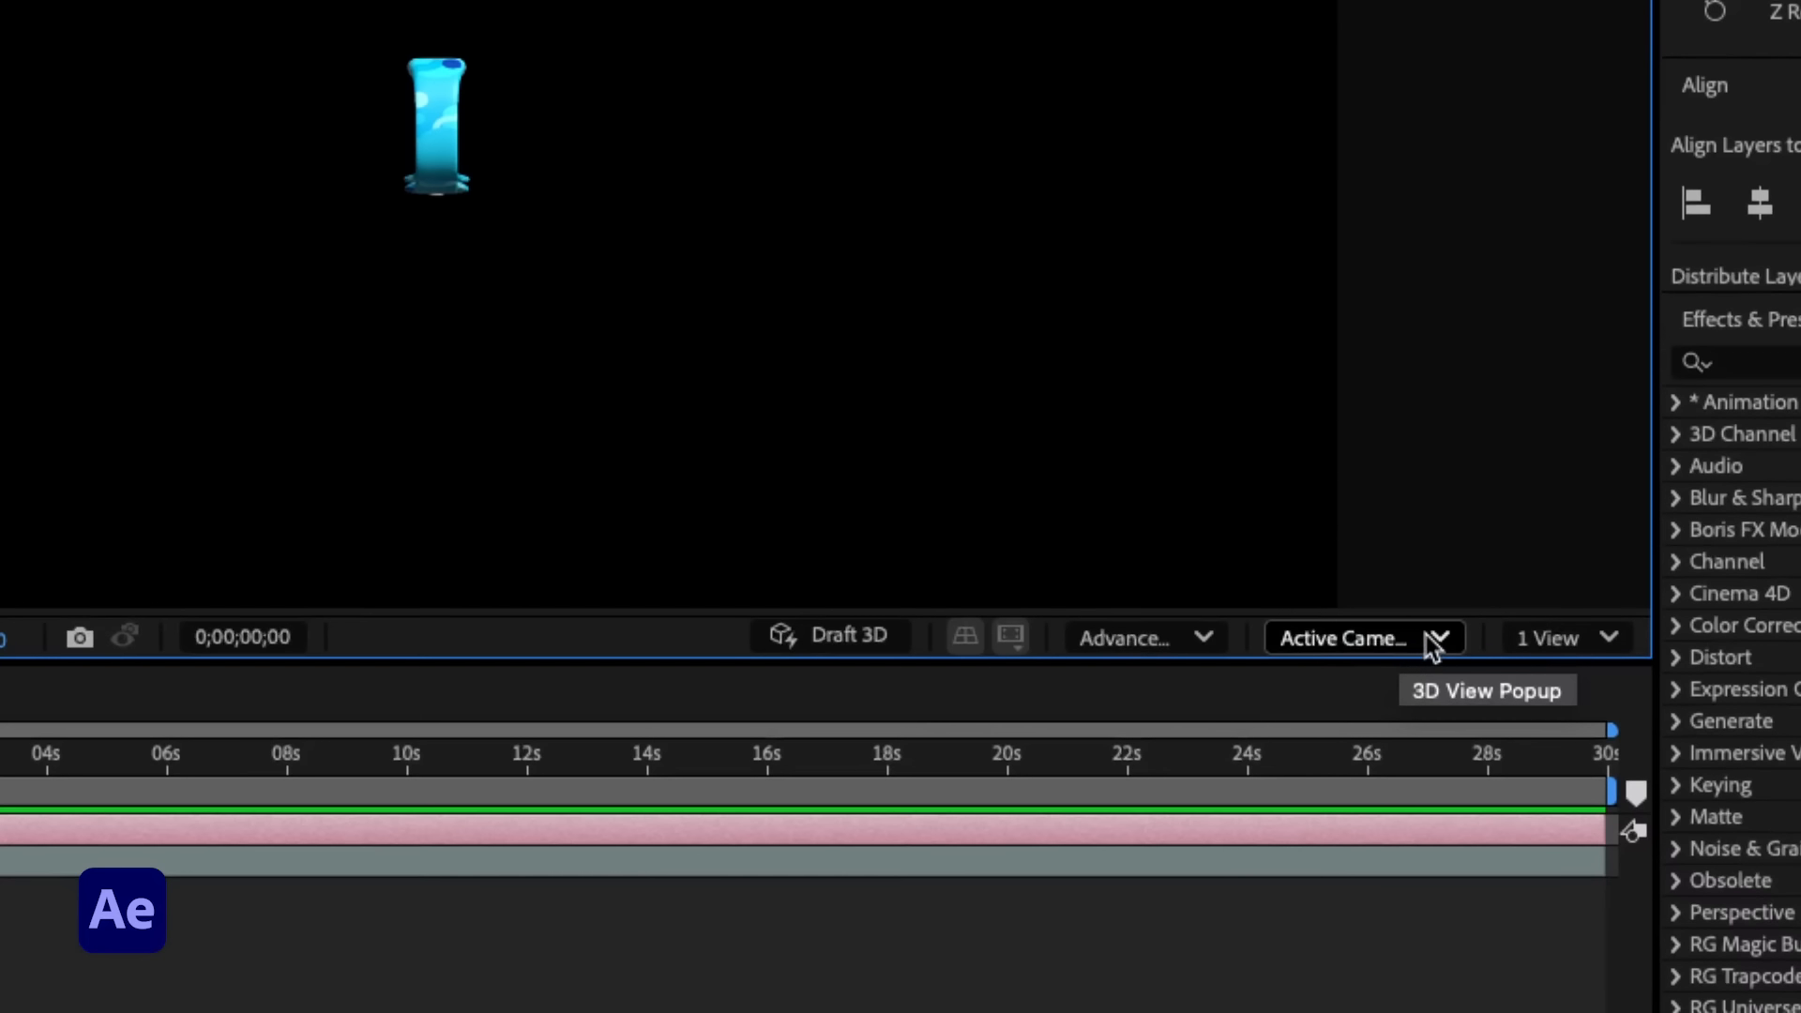
# Step: Frame the watch closely through Camera 1 at an angle from above, showing its face and the WATCH lettering on the band
pyautogui.click(1442, 634)
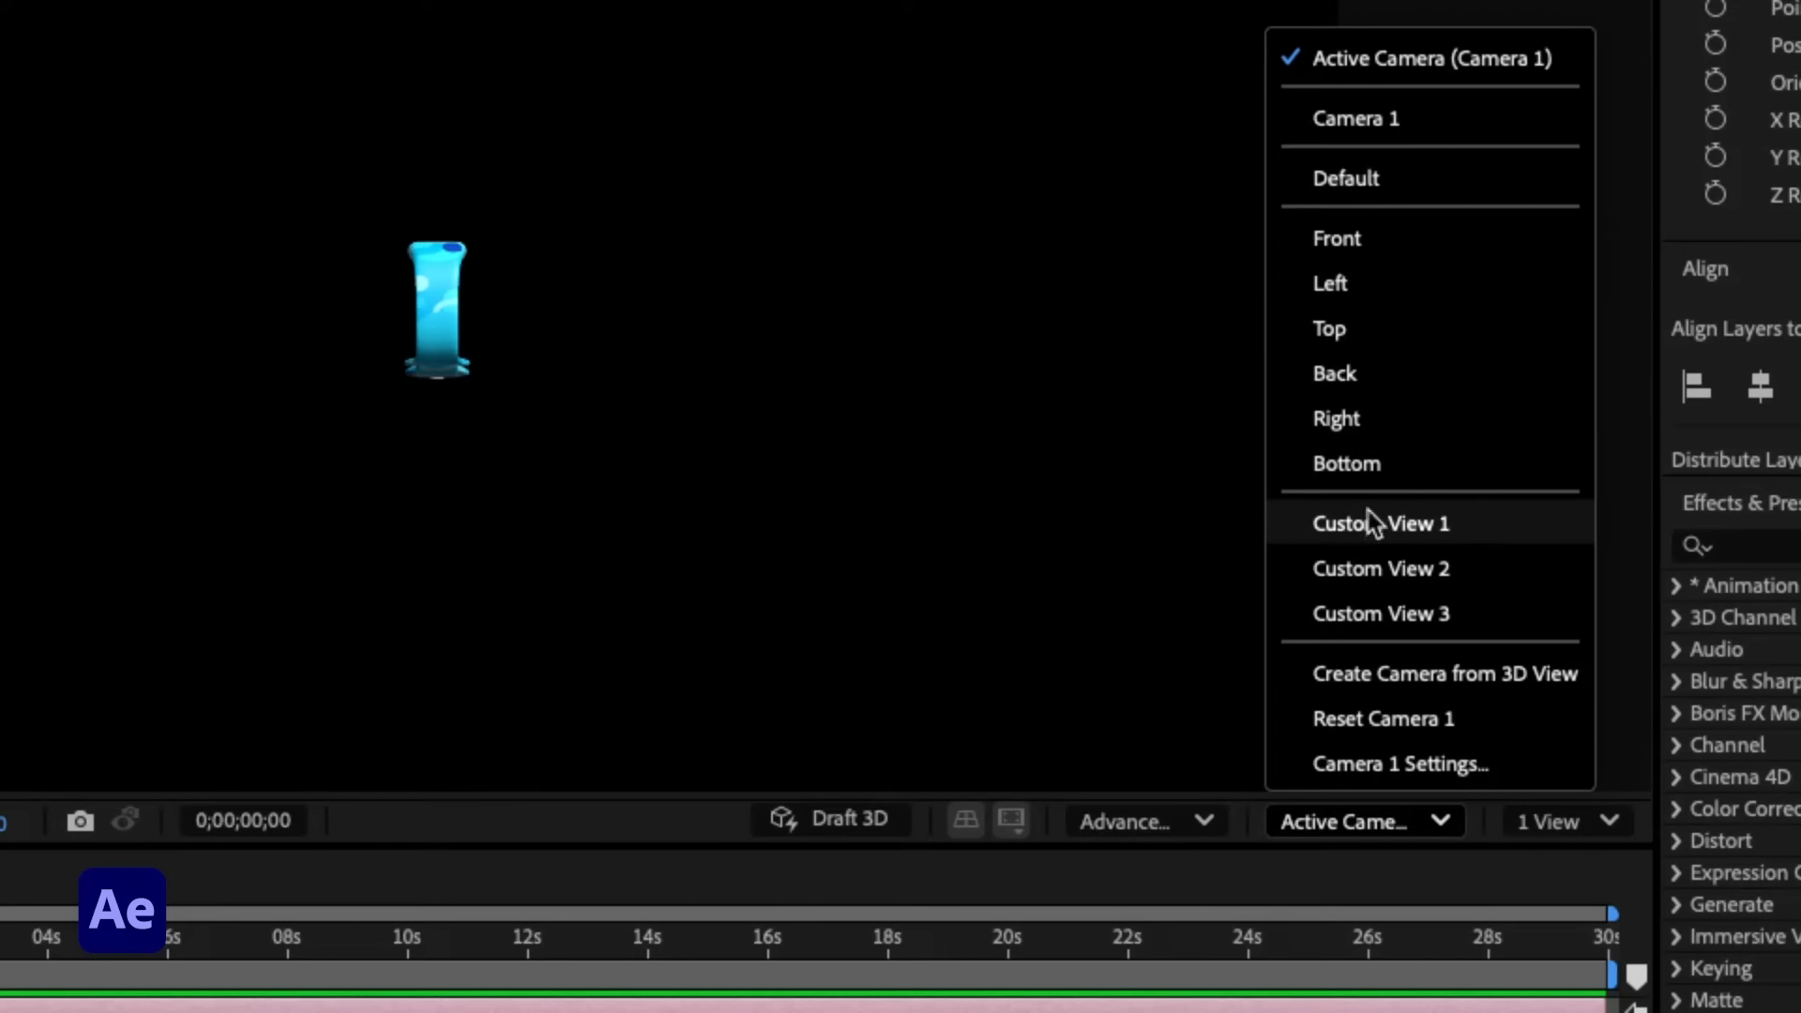
pyautogui.click(1137, 299)
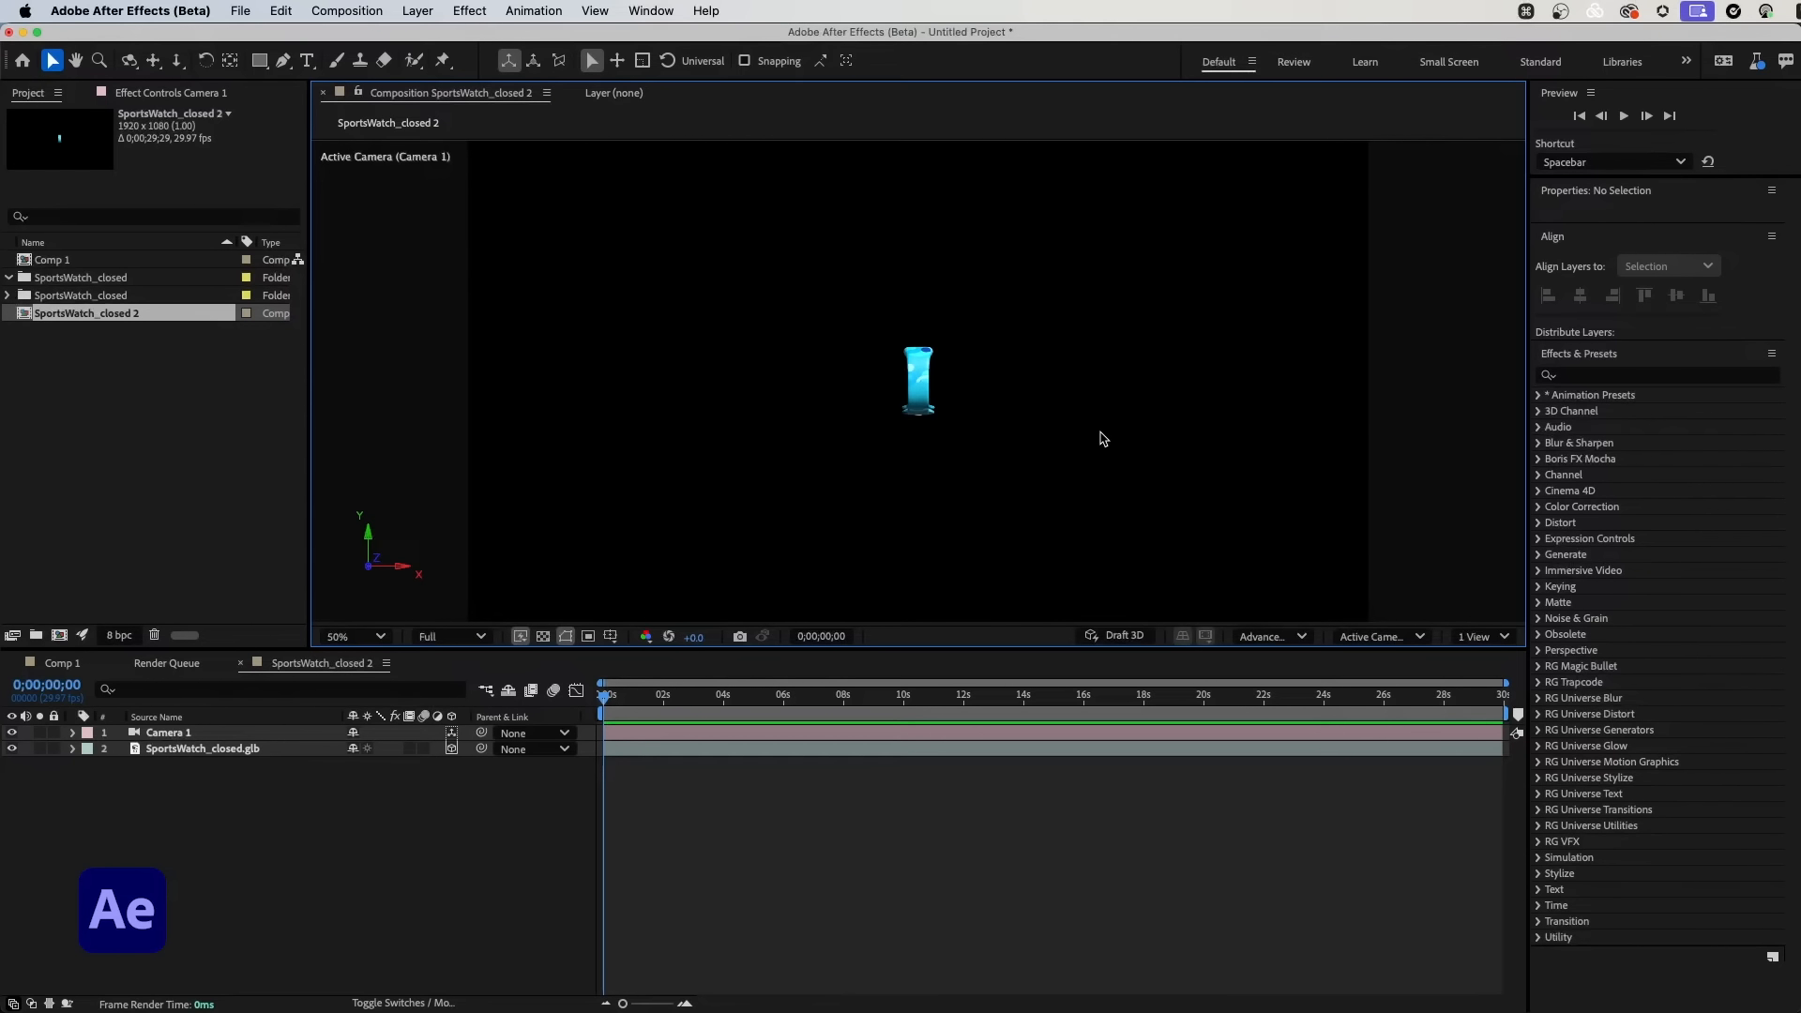
pyautogui.moveTo(923, 373); pyautogui.dragTo(1046, 438)
pyautogui.moveTo(959, 339); pyautogui.dragTo(1187, 436)
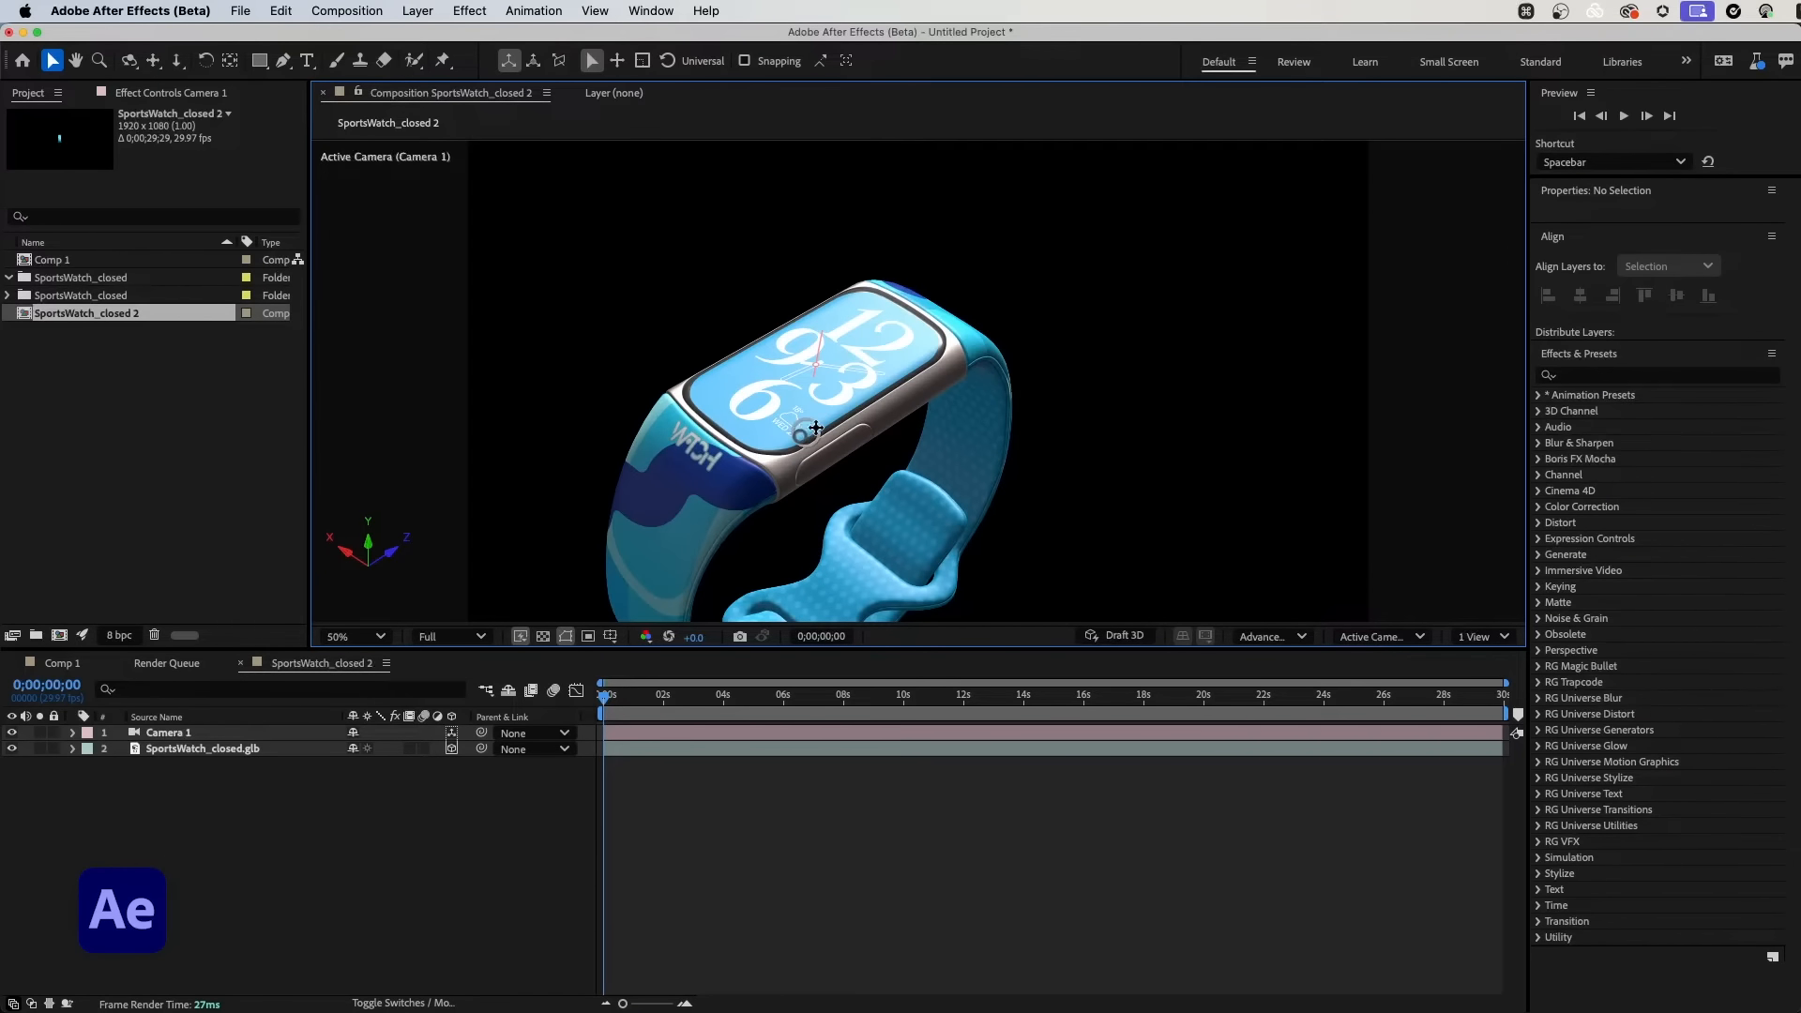
pyautogui.moveTo(810, 429); pyautogui.dragTo(1258, 321)
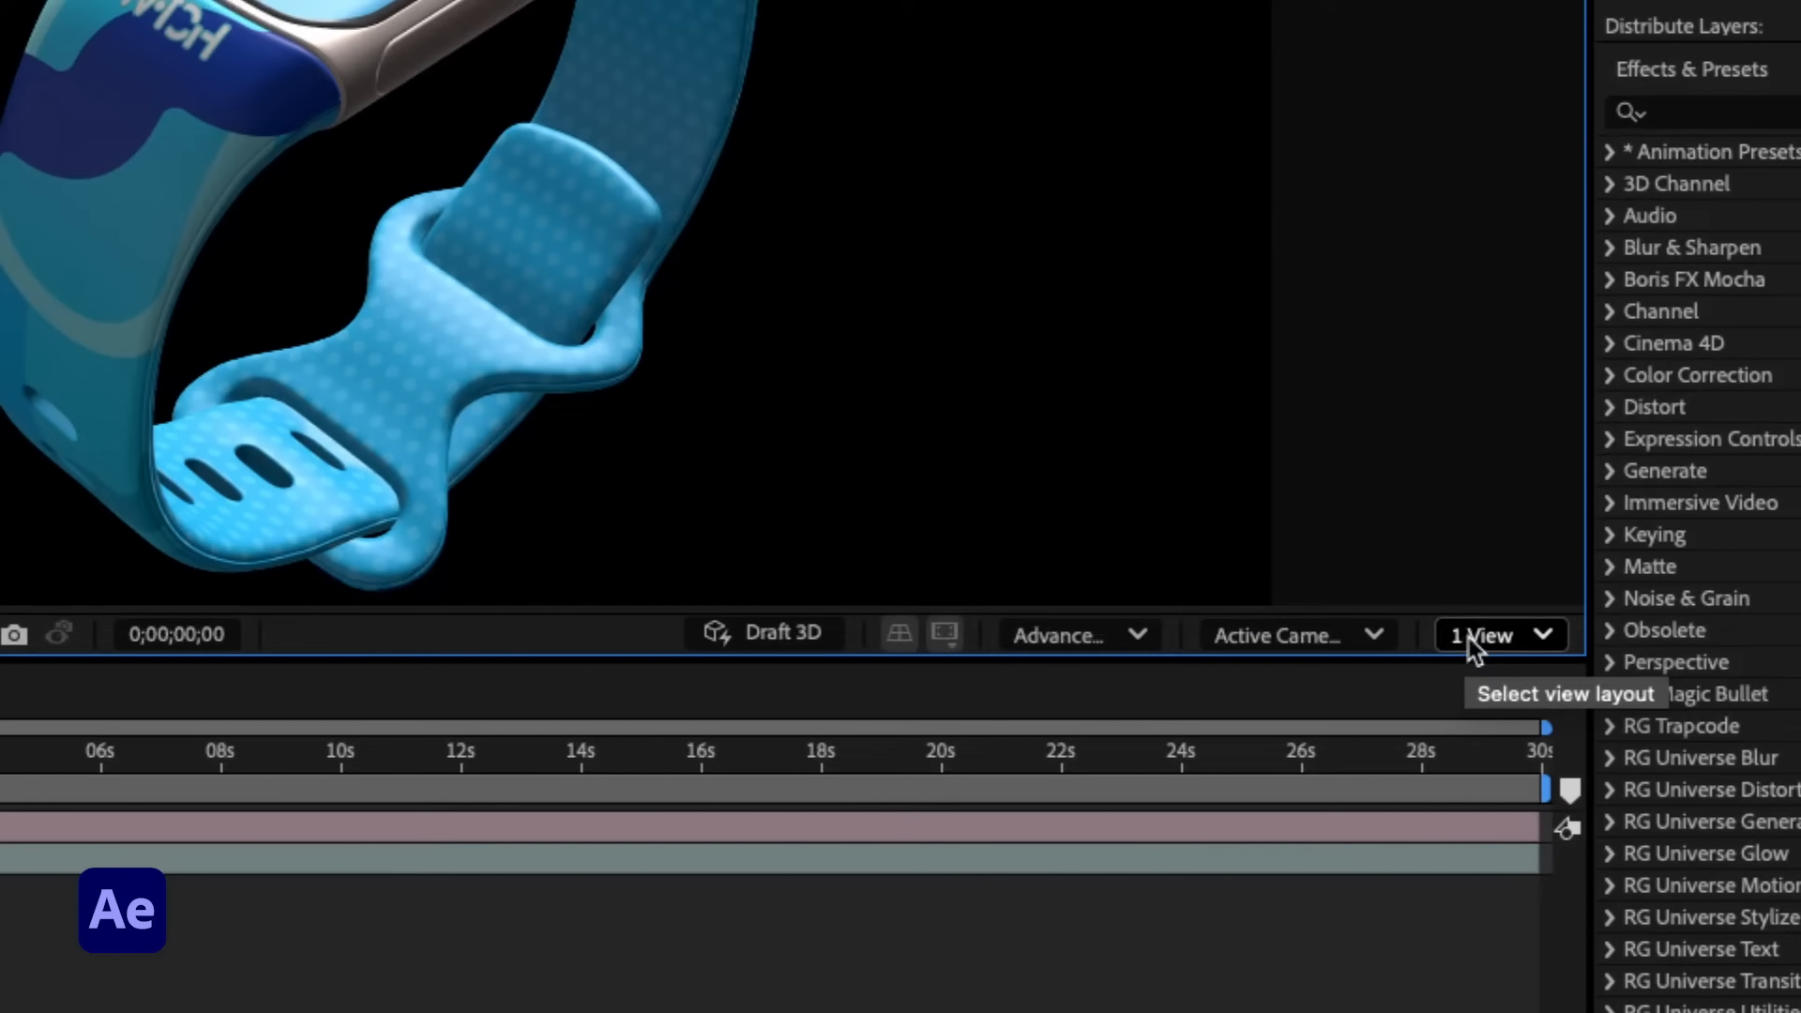
# Step: Switch the composition to a 2 Views layout and set the Default view to Camera 1
pyautogui.click(1543, 636)
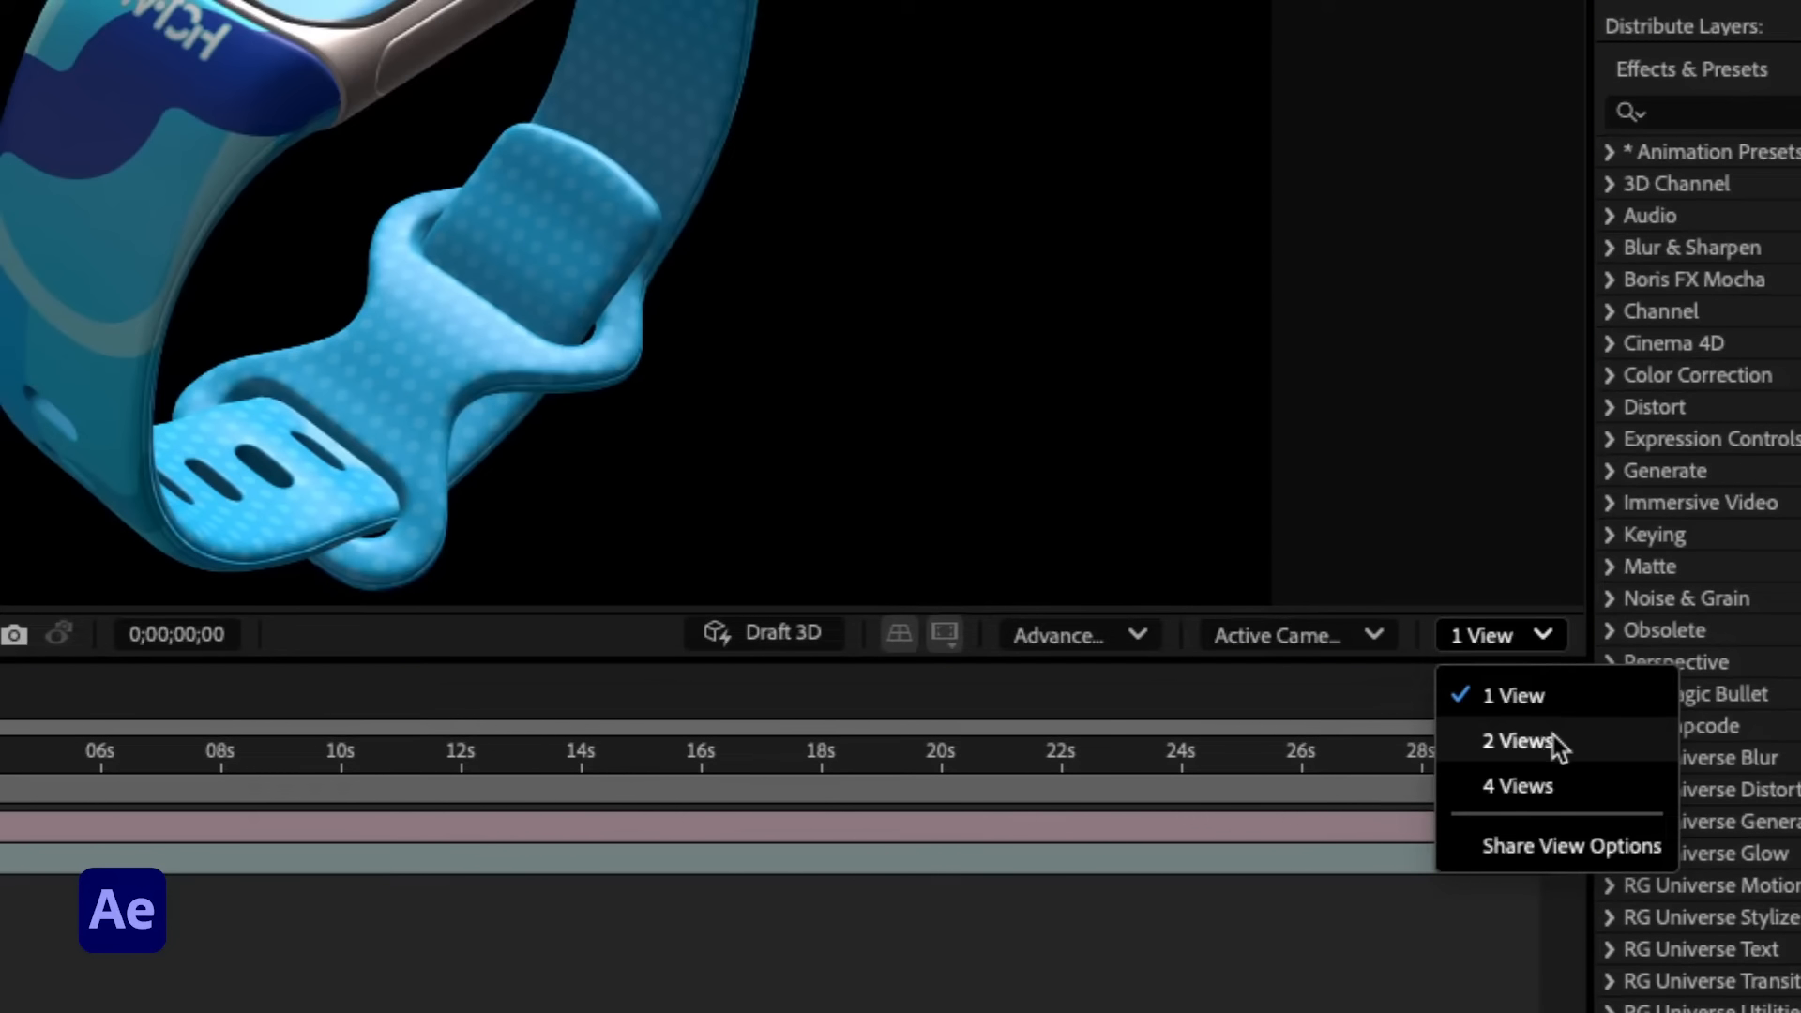
pyautogui.click(1517, 741)
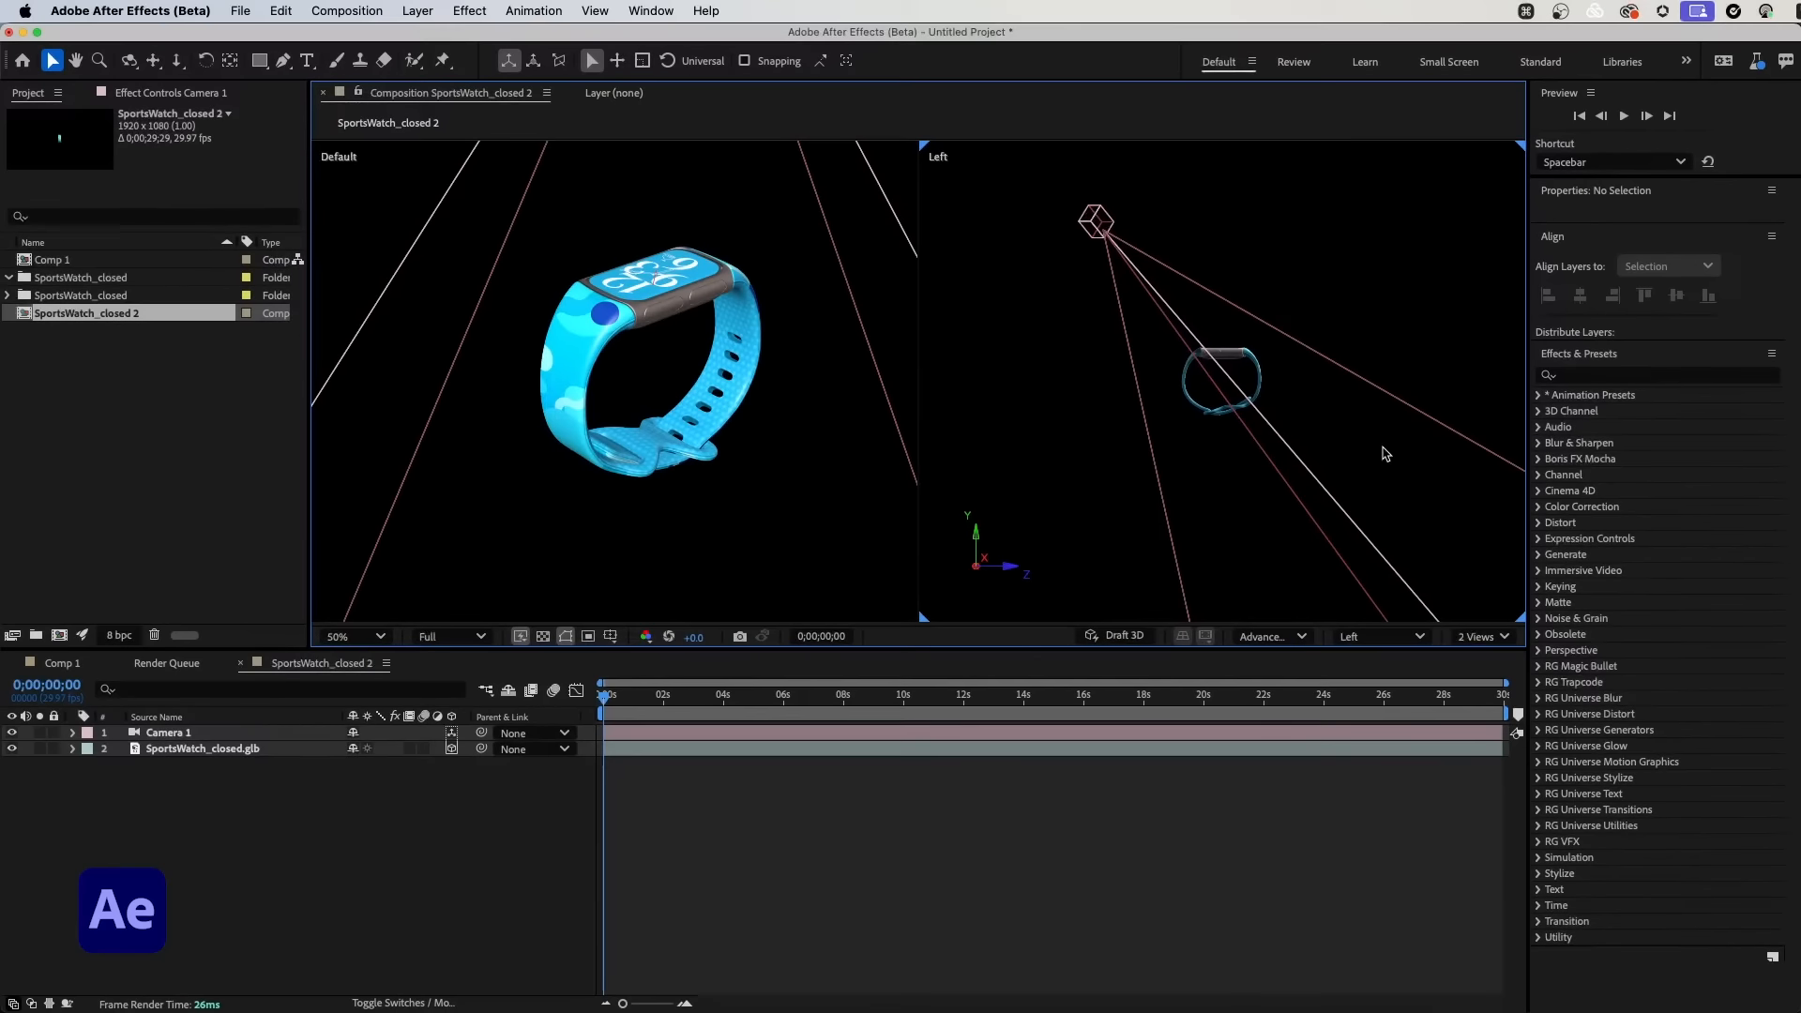
pyautogui.click(762, 214)
pyautogui.click(1357, 638)
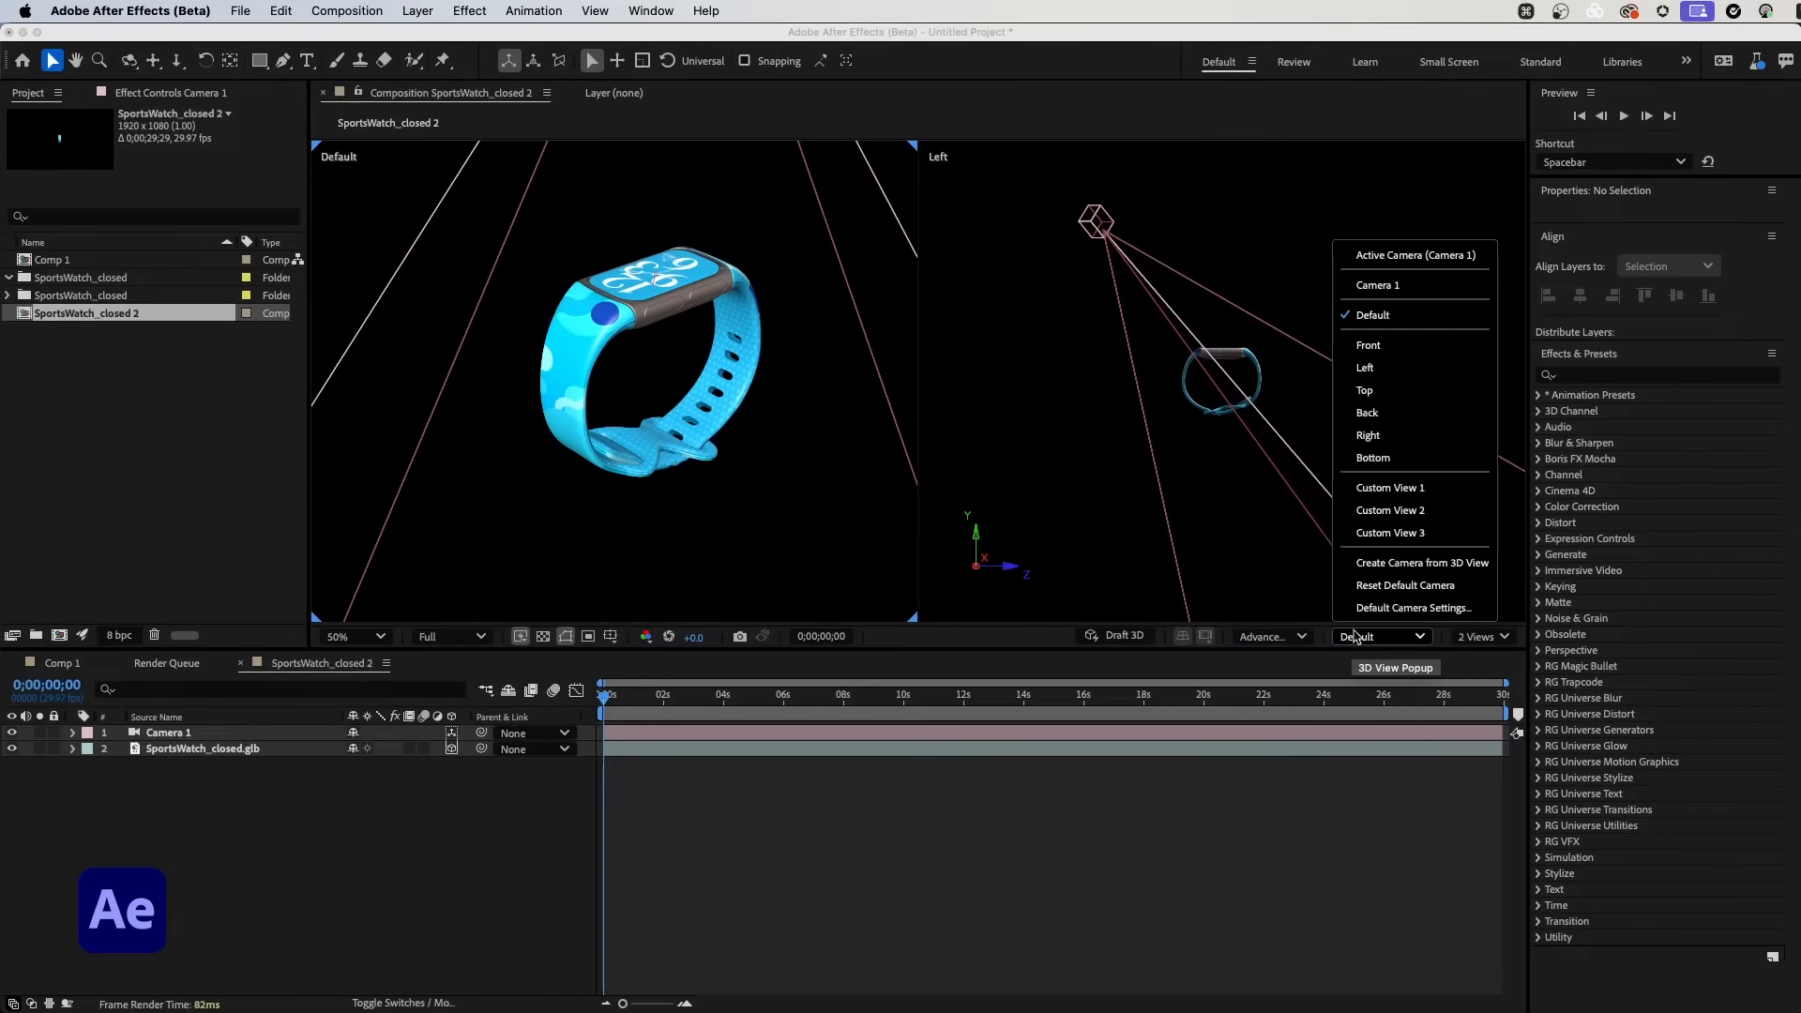
pyautogui.click(1392, 286)
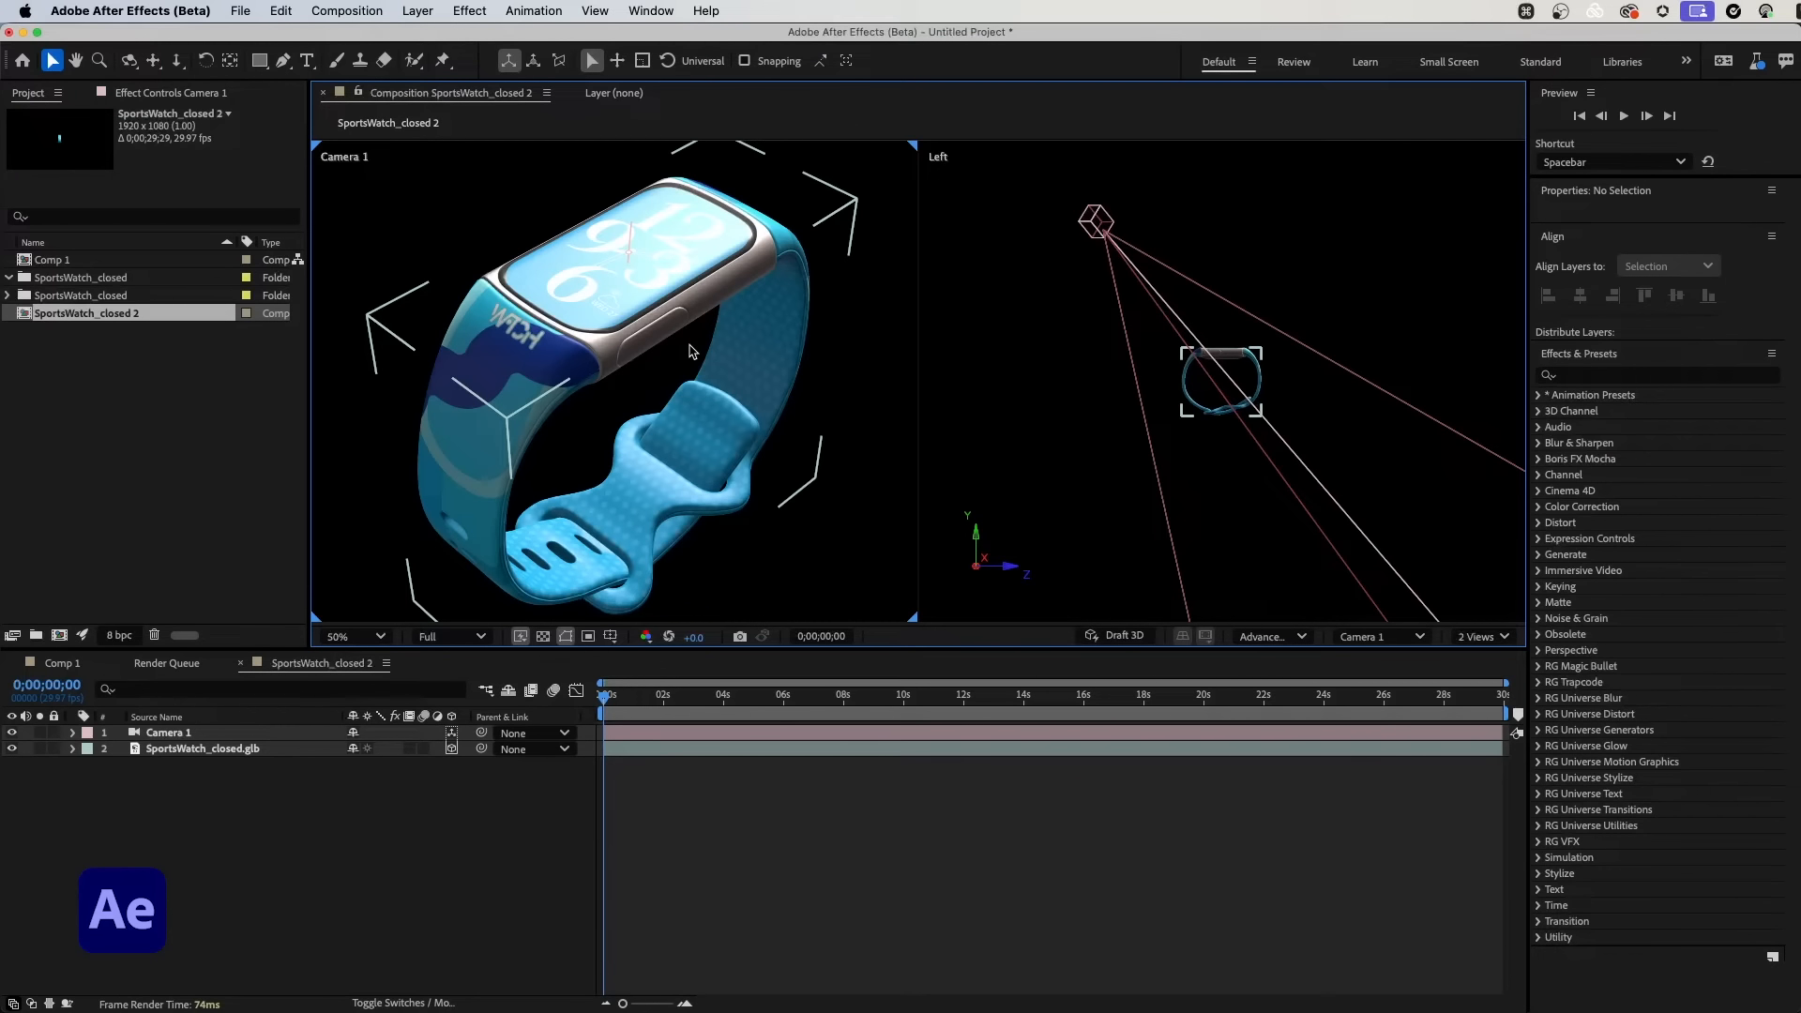
# Step: Switch the Left view to Top and shift Camera 1 along its X axis to about 713.9, 217, 261.1
pyautogui.click(1004, 319)
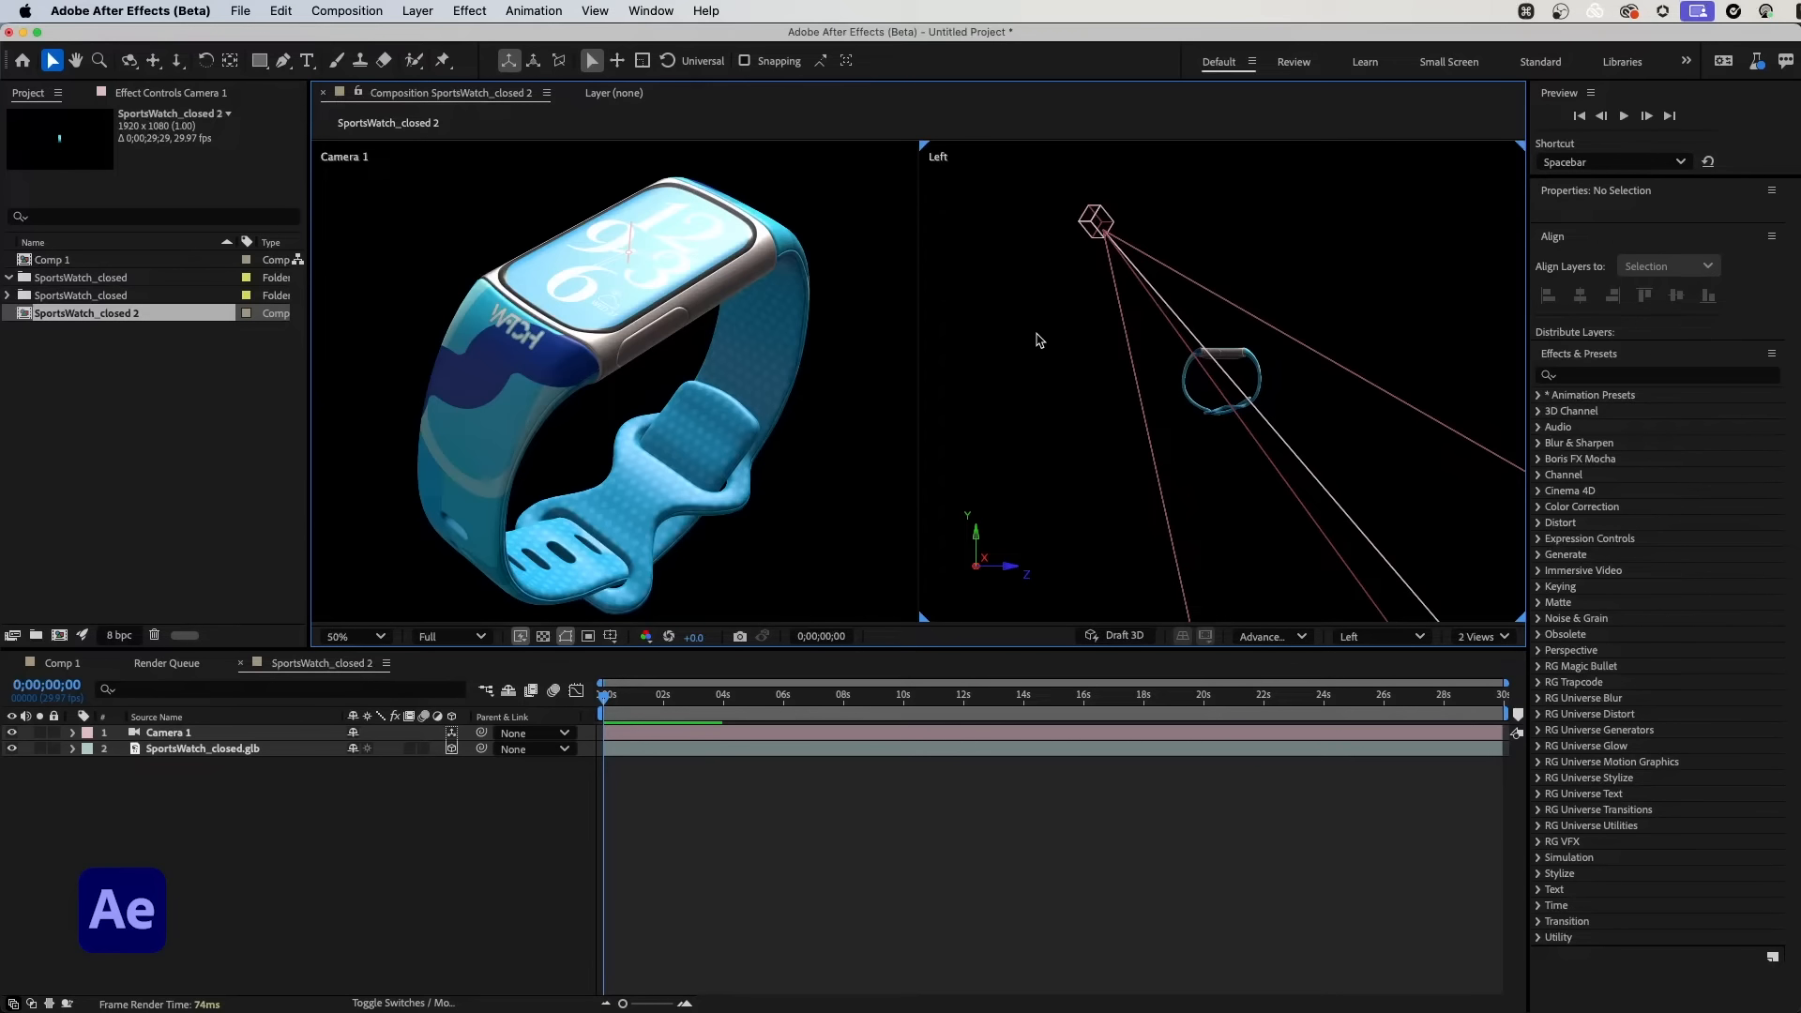
pyautogui.click(1360, 637)
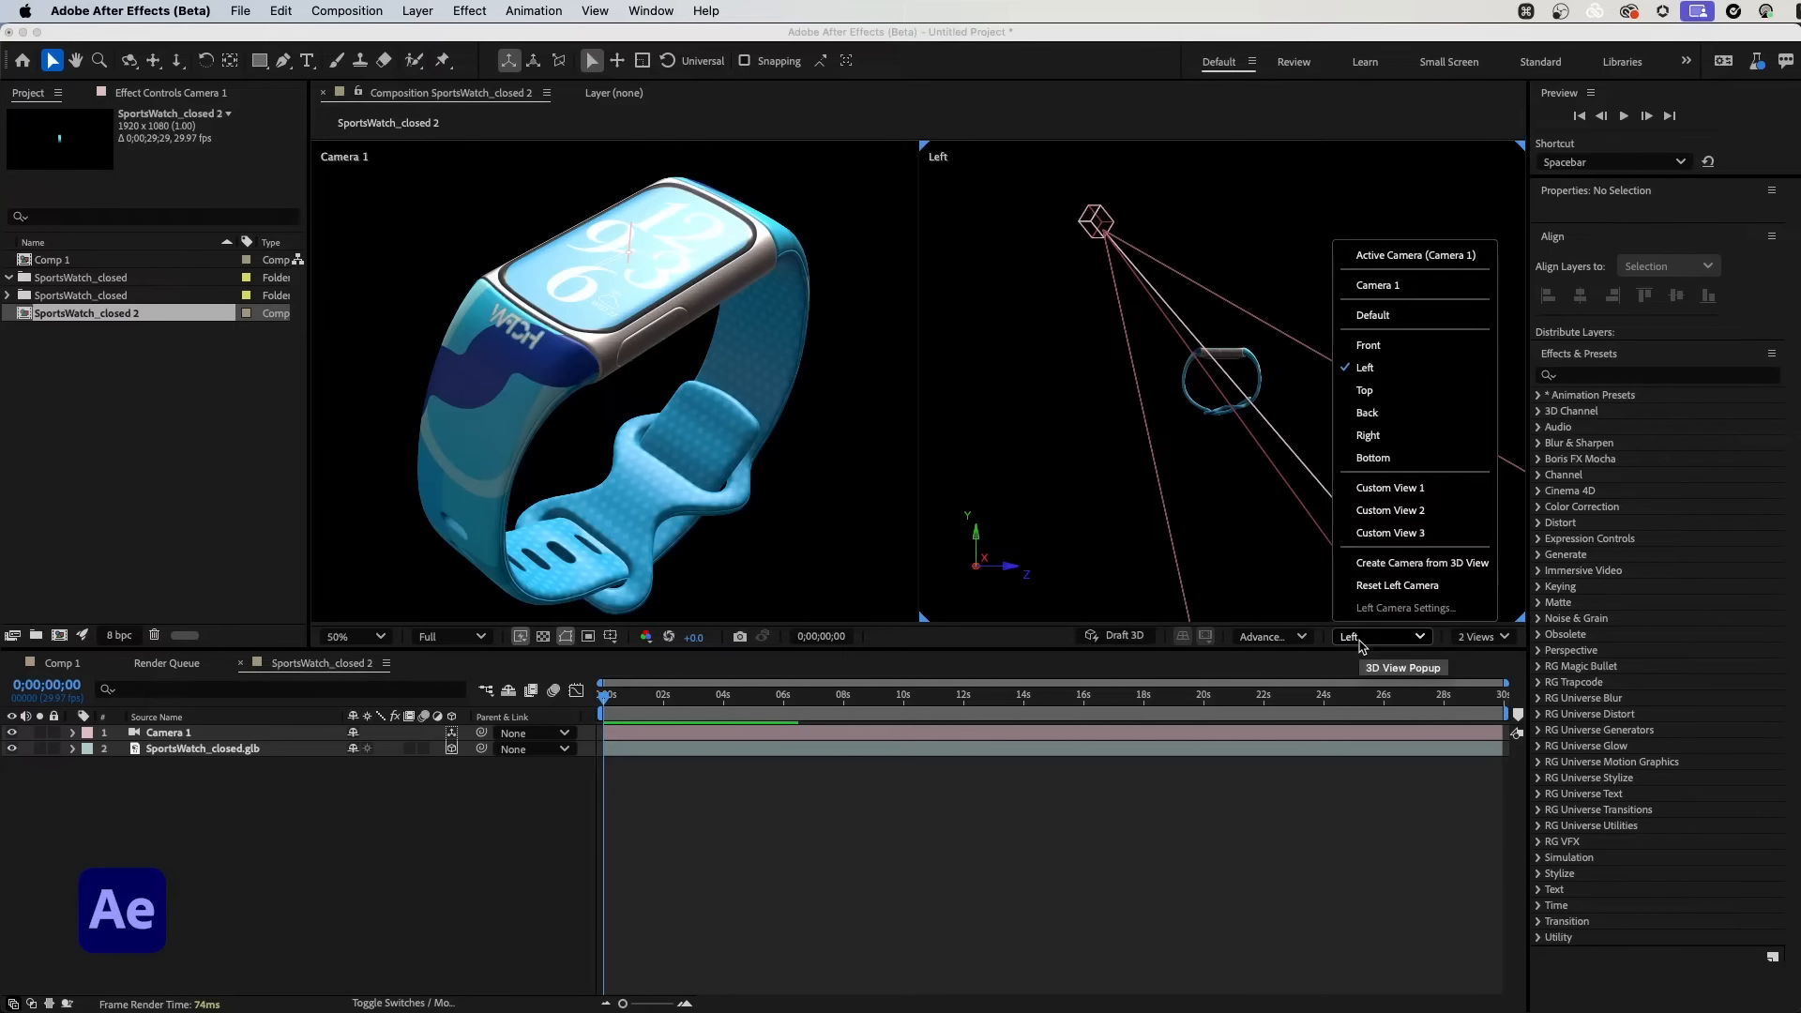
pyautogui.click(1405, 390)
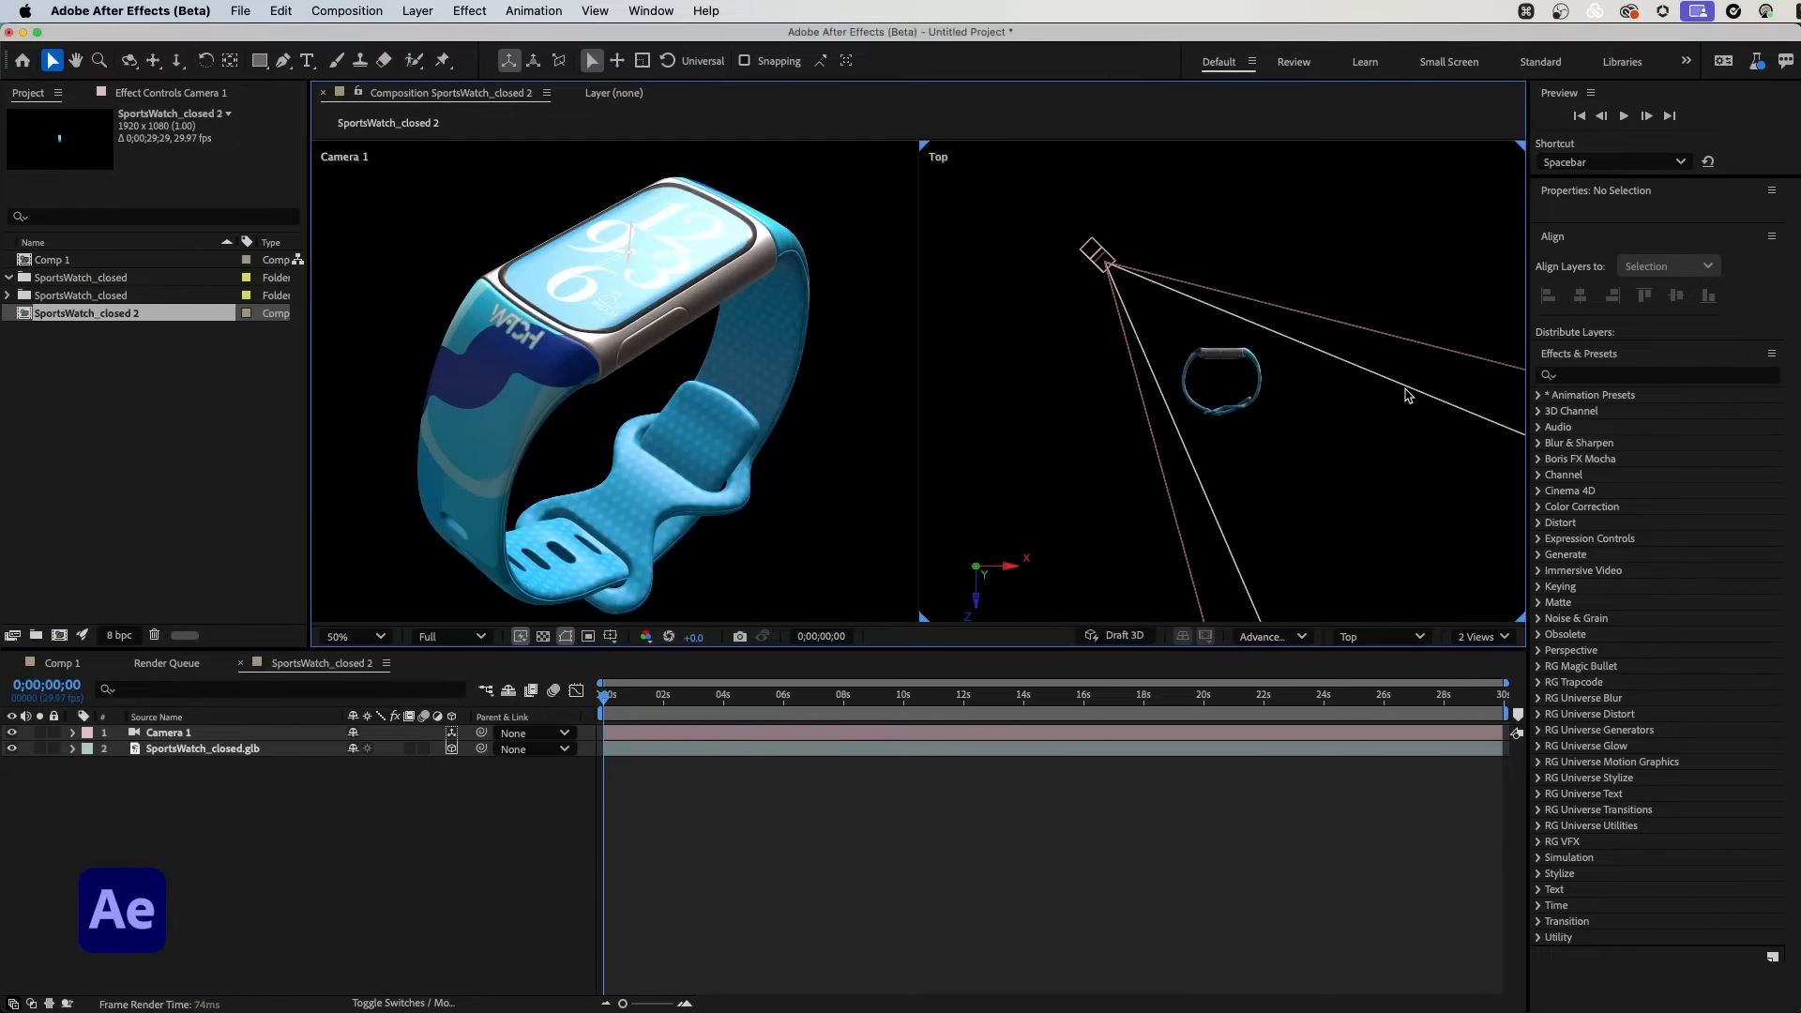
pyautogui.click(1107, 259)
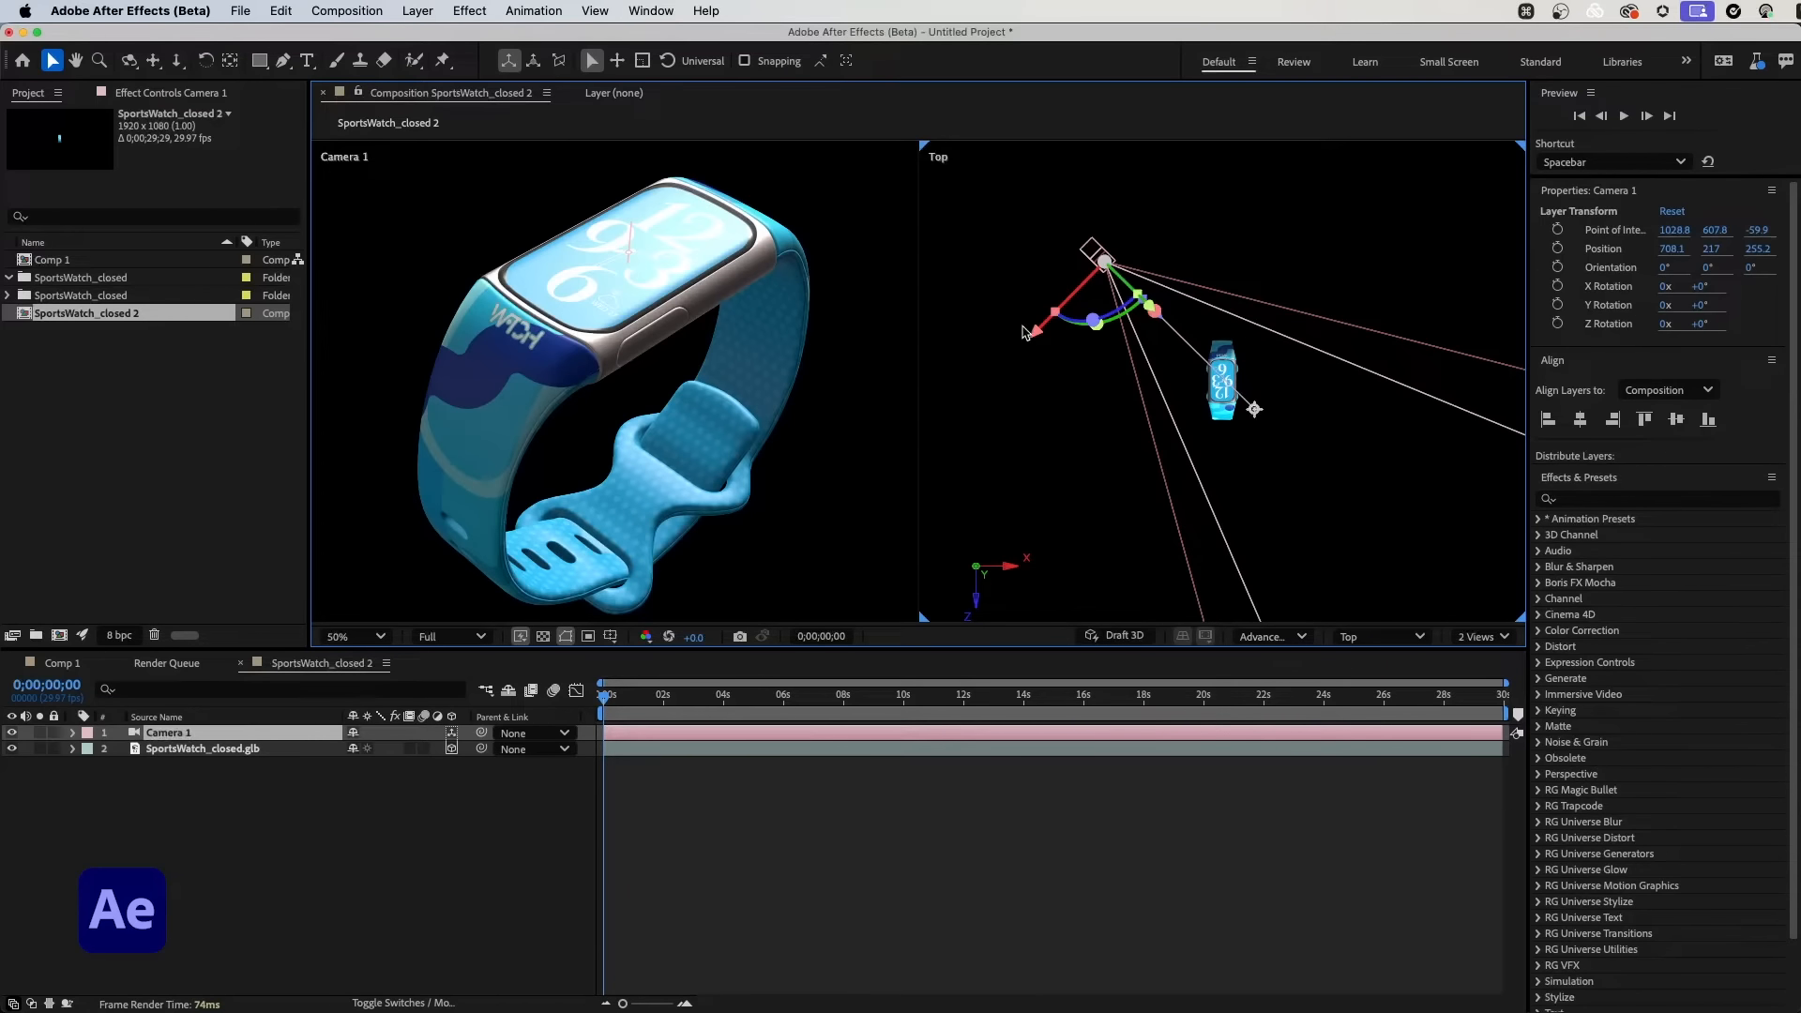
pyautogui.moveTo(1035, 336)
pyautogui.mouseDown()
pyautogui.moveTo(1009, 374)
pyautogui.moveTo(1070, 302)
pyautogui.moveTo(1038, 331)
pyautogui.mouseUp()
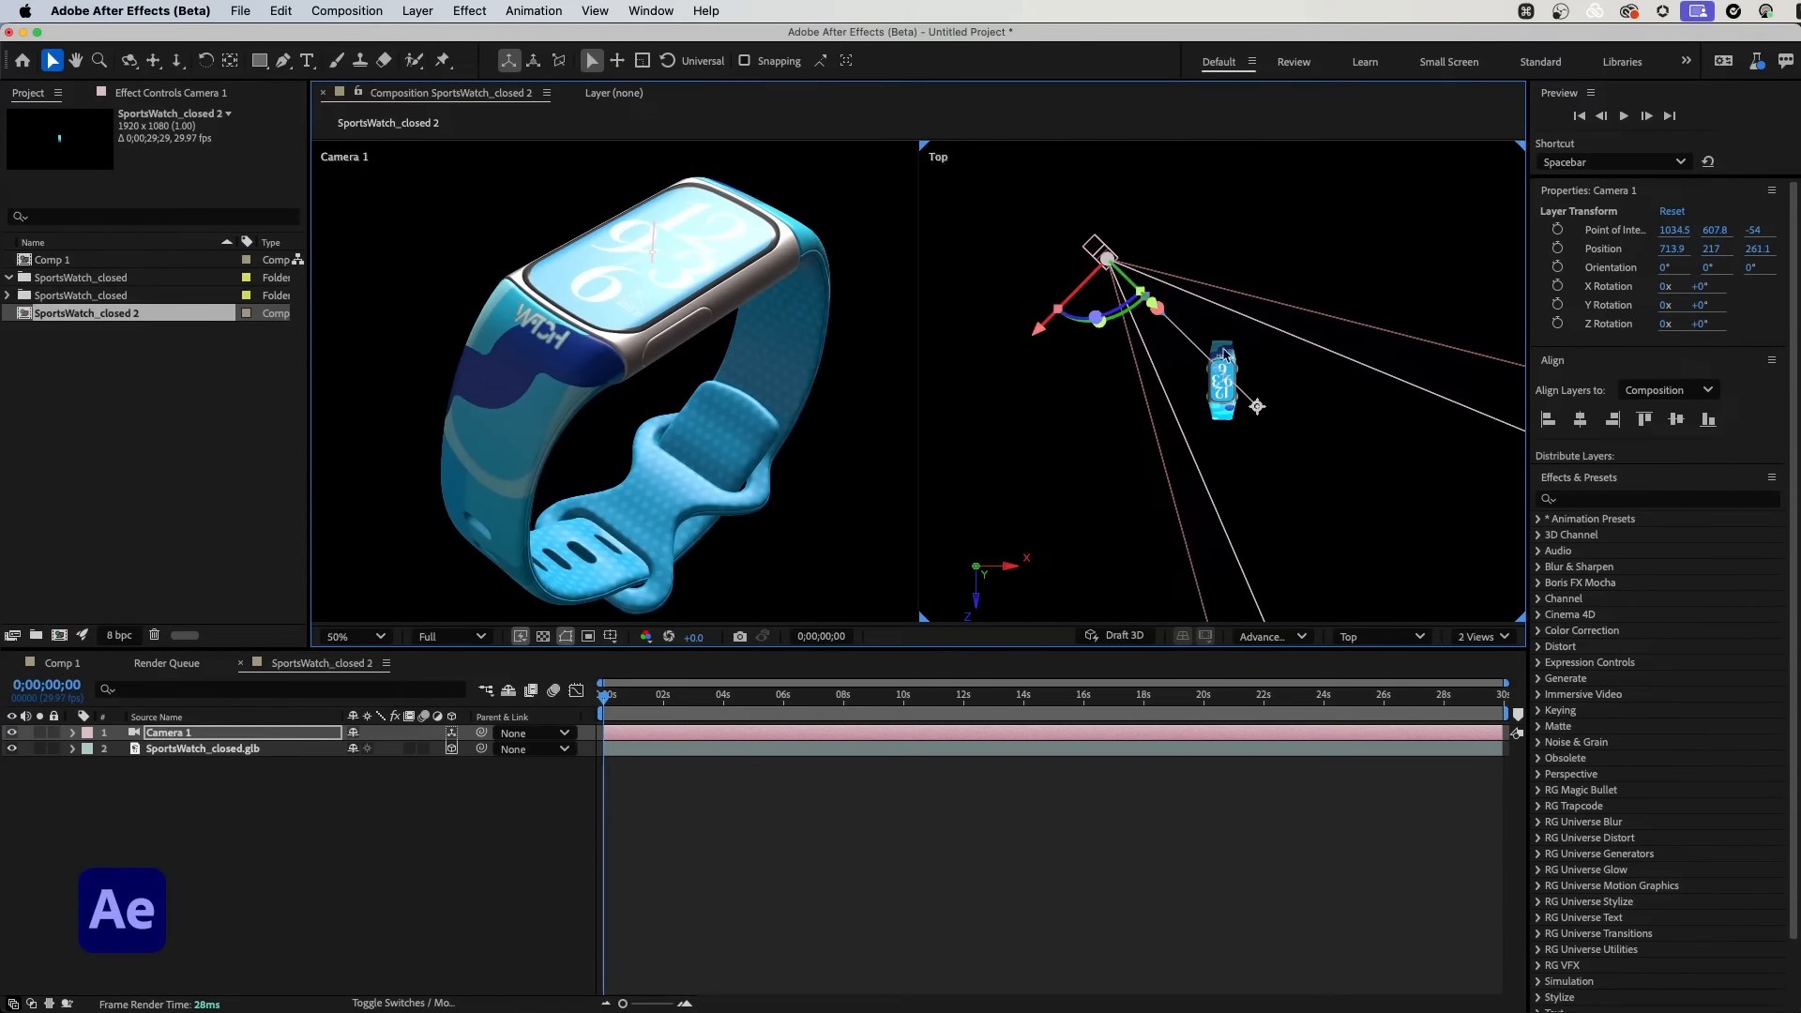
# Step: Set the Top view to Default and orbit it to see the watch and the camera cone from another side
pyautogui.click(1355, 646)
pyautogui.click(1404, 322)
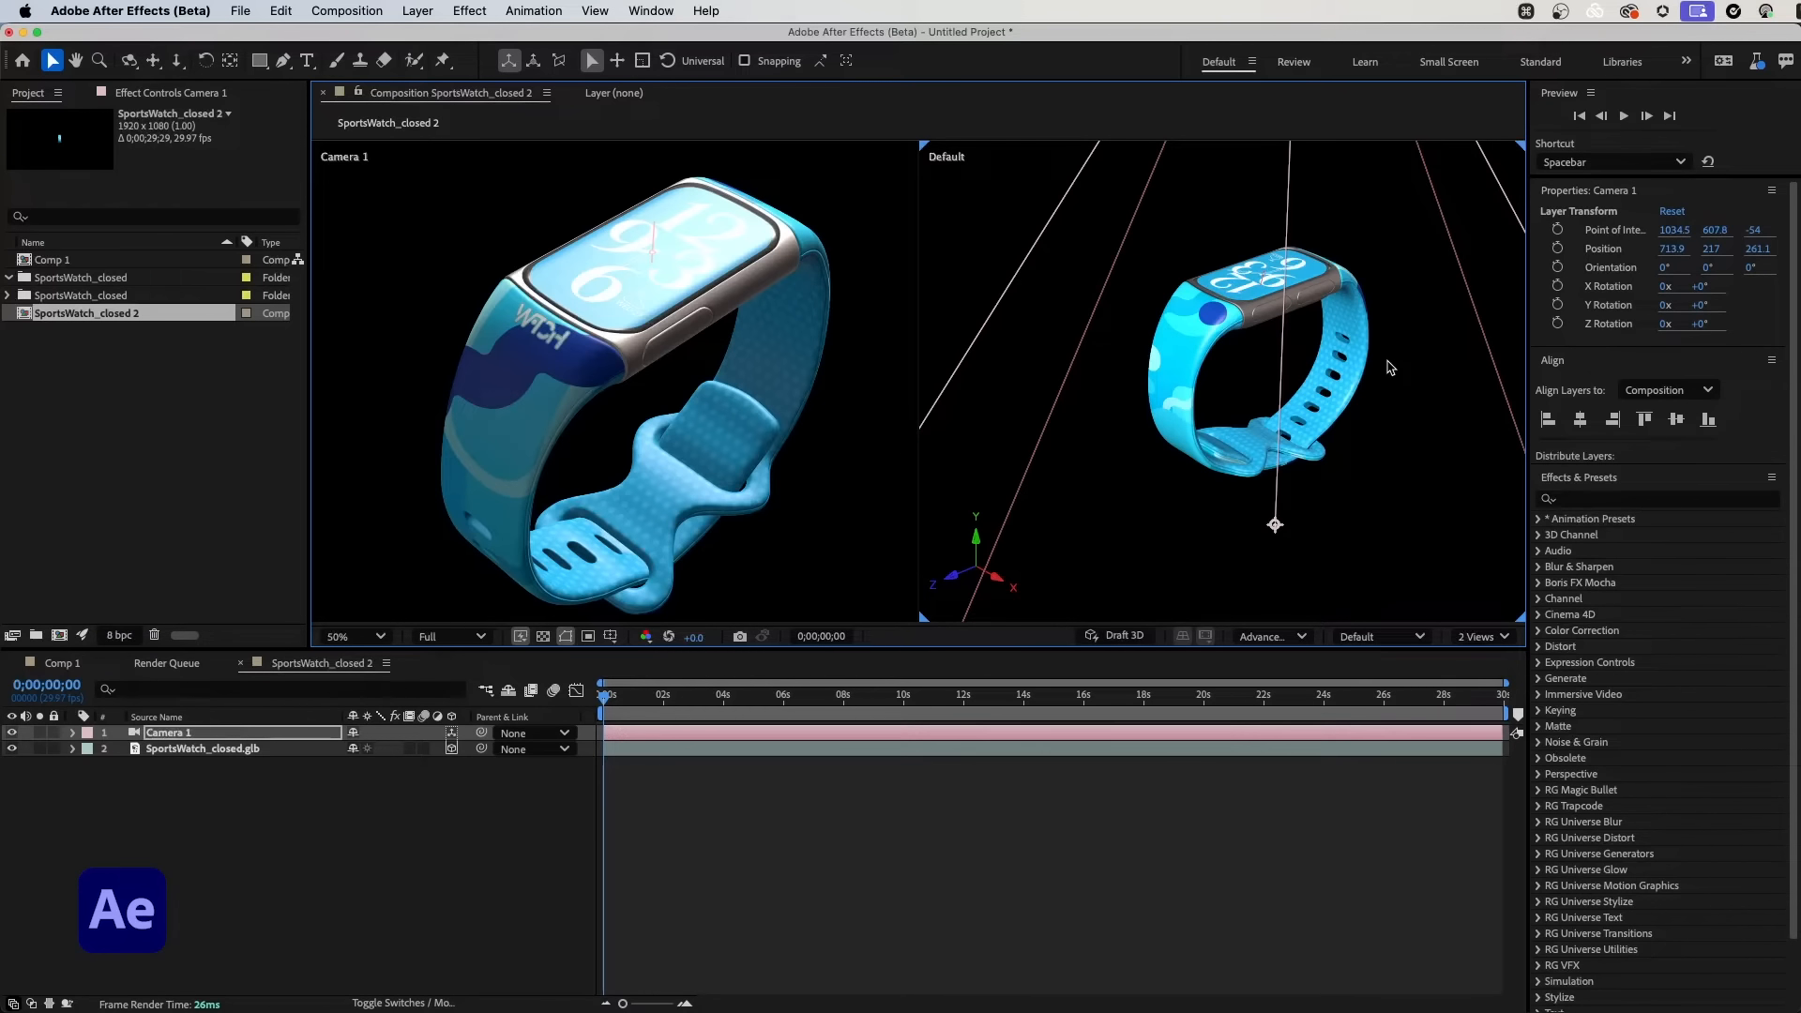
pyautogui.press('alt')
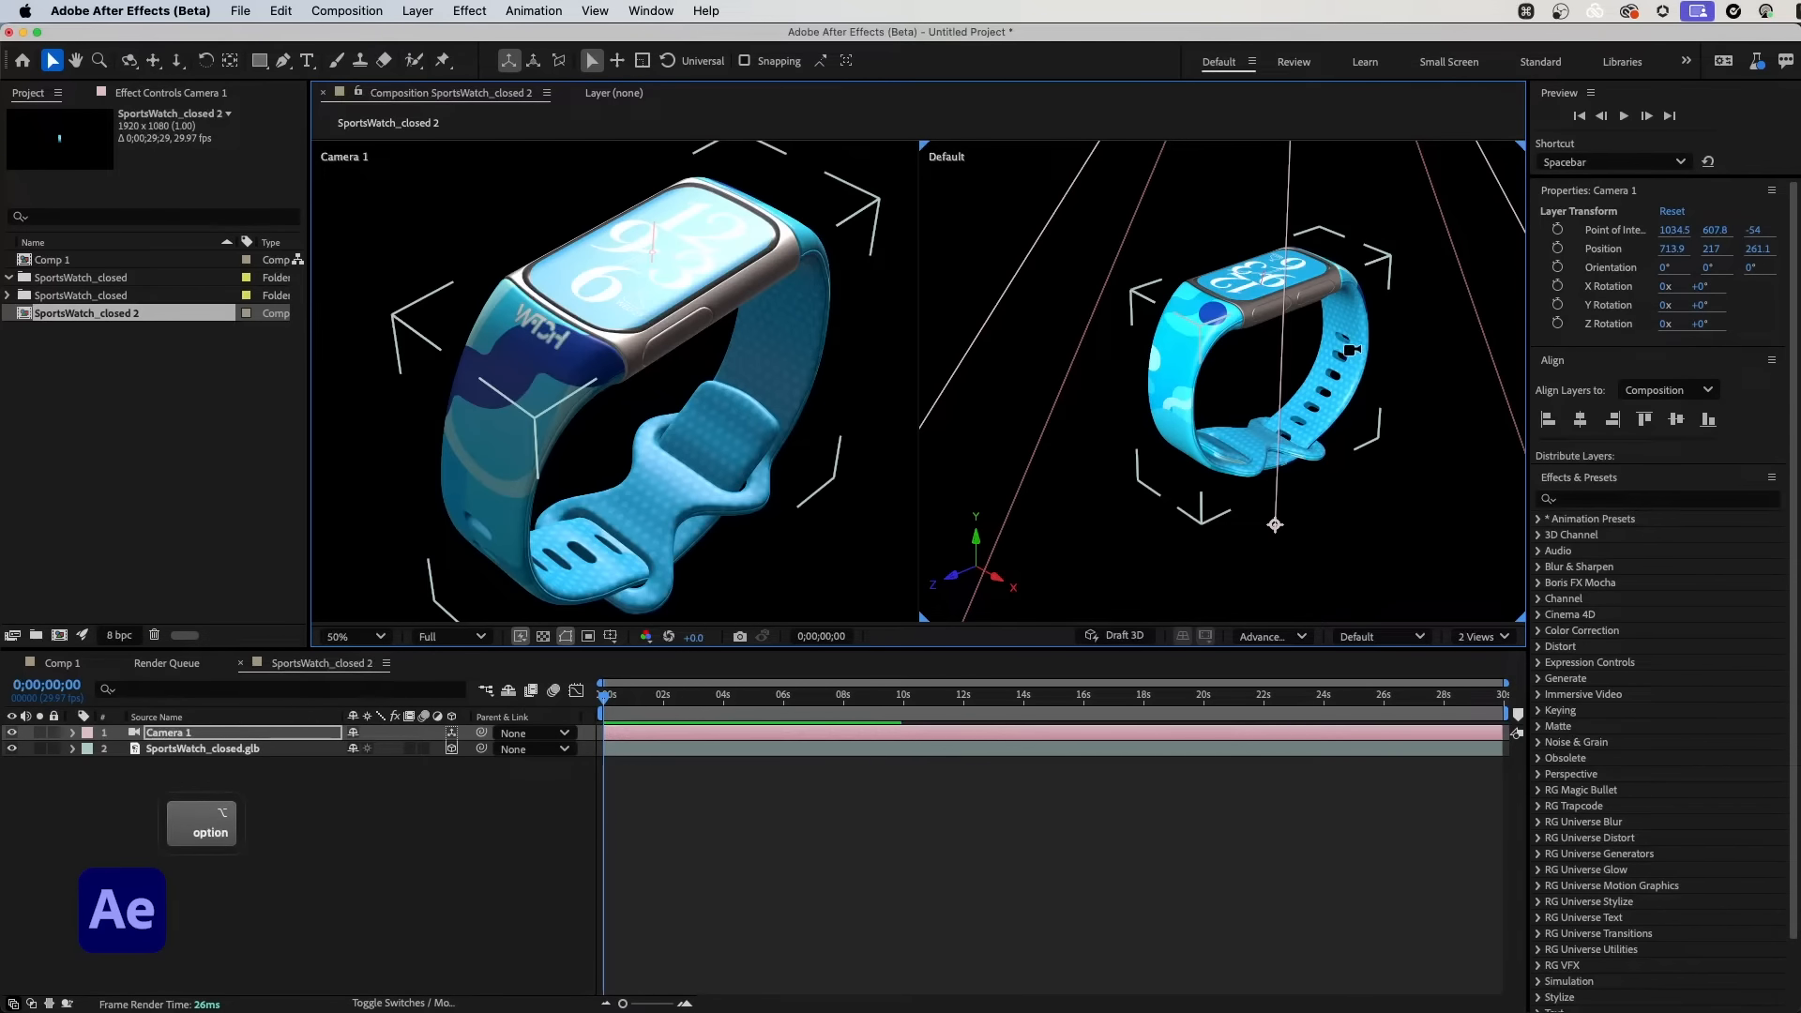
pyautogui.moveTo(1349, 350); pyautogui.dragTo(1291, 401)
# Step: Move the watch model along its X axis in the Default view to an X position of about 963.9, then deselect it
pyautogui.click(1317, 382)
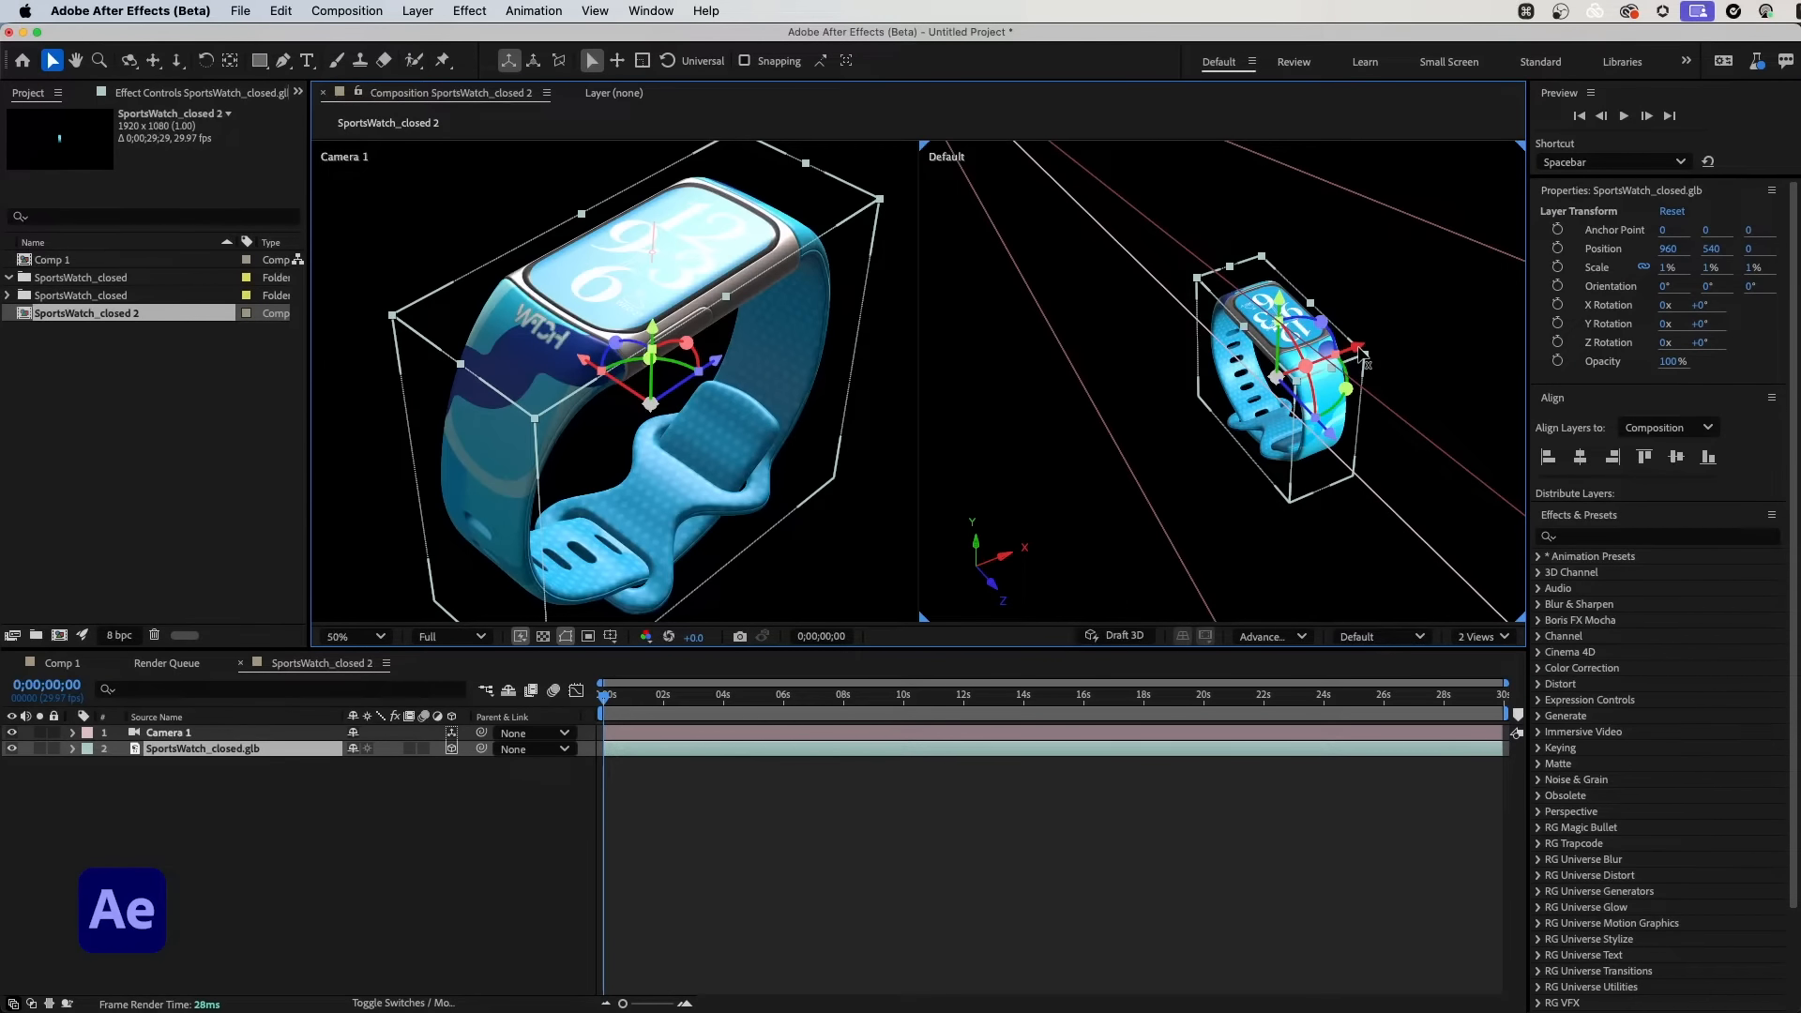
pyautogui.moveTo(1367, 357)
pyautogui.mouseDown()
pyautogui.moveTo(1323, 368)
pyautogui.moveTo(1374, 378)
pyautogui.moveTo(1400, 354)
pyautogui.mouseUp()
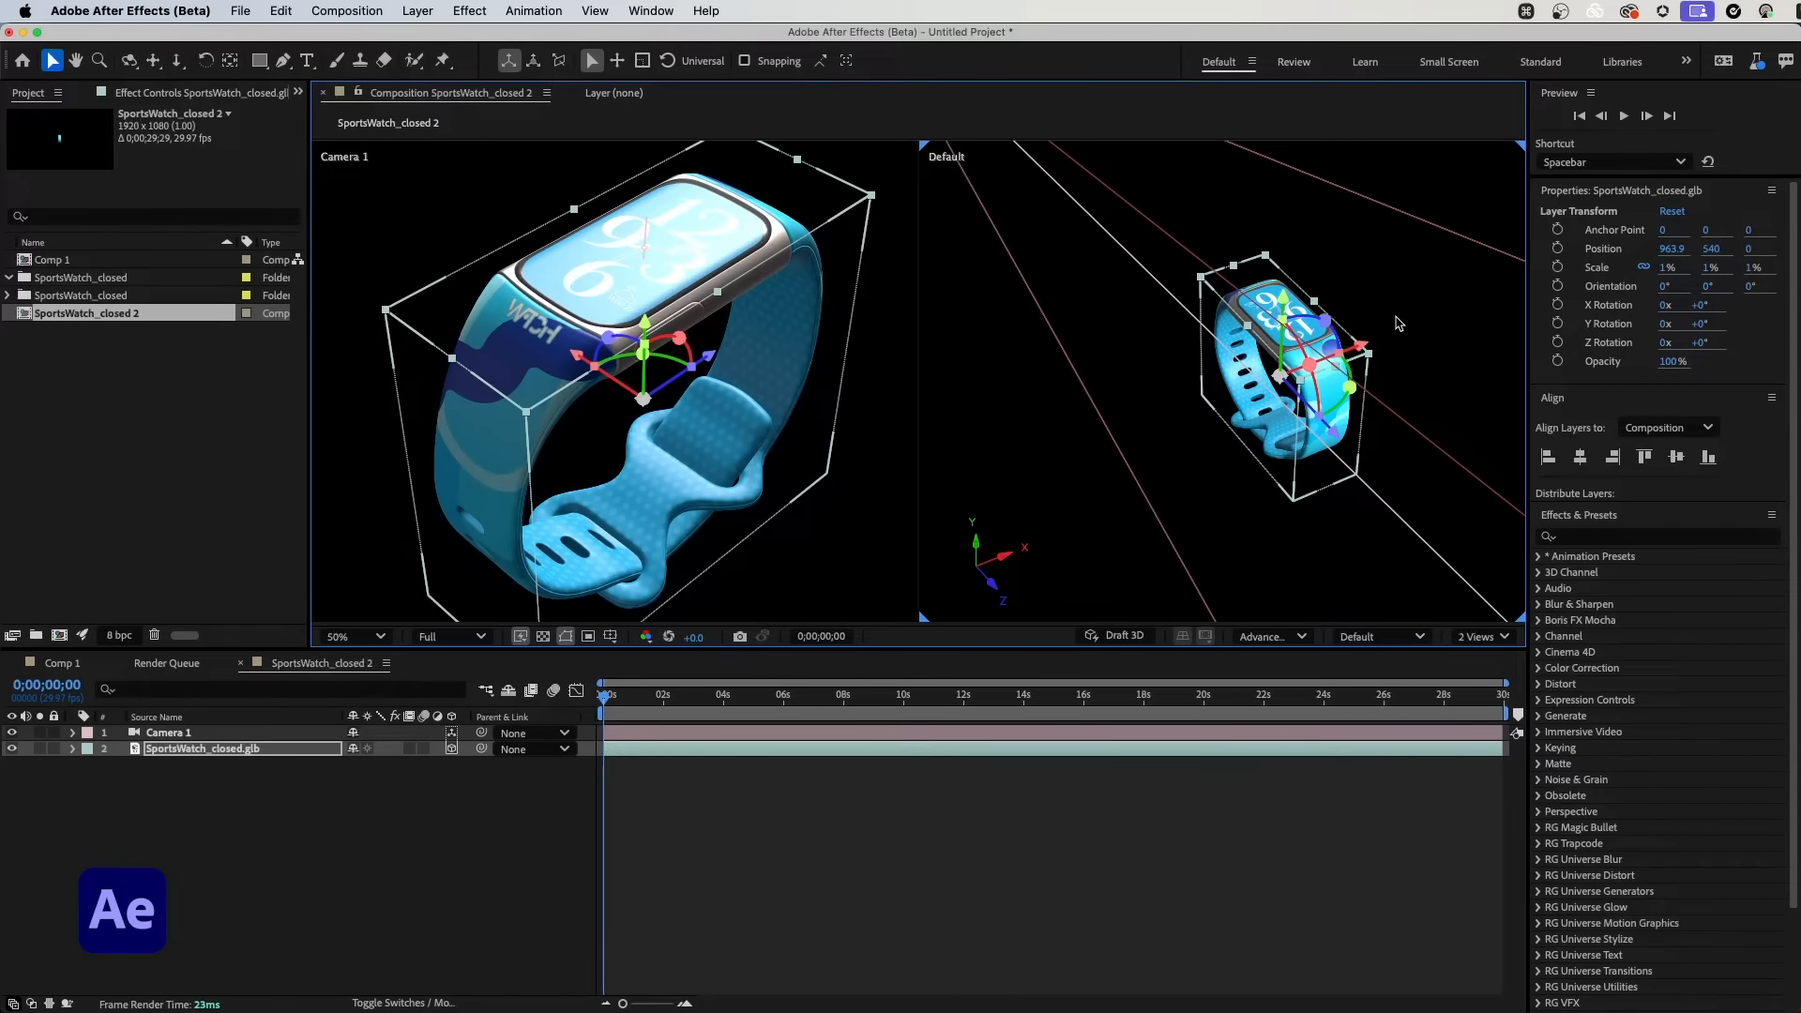
pyautogui.click(422, 173)
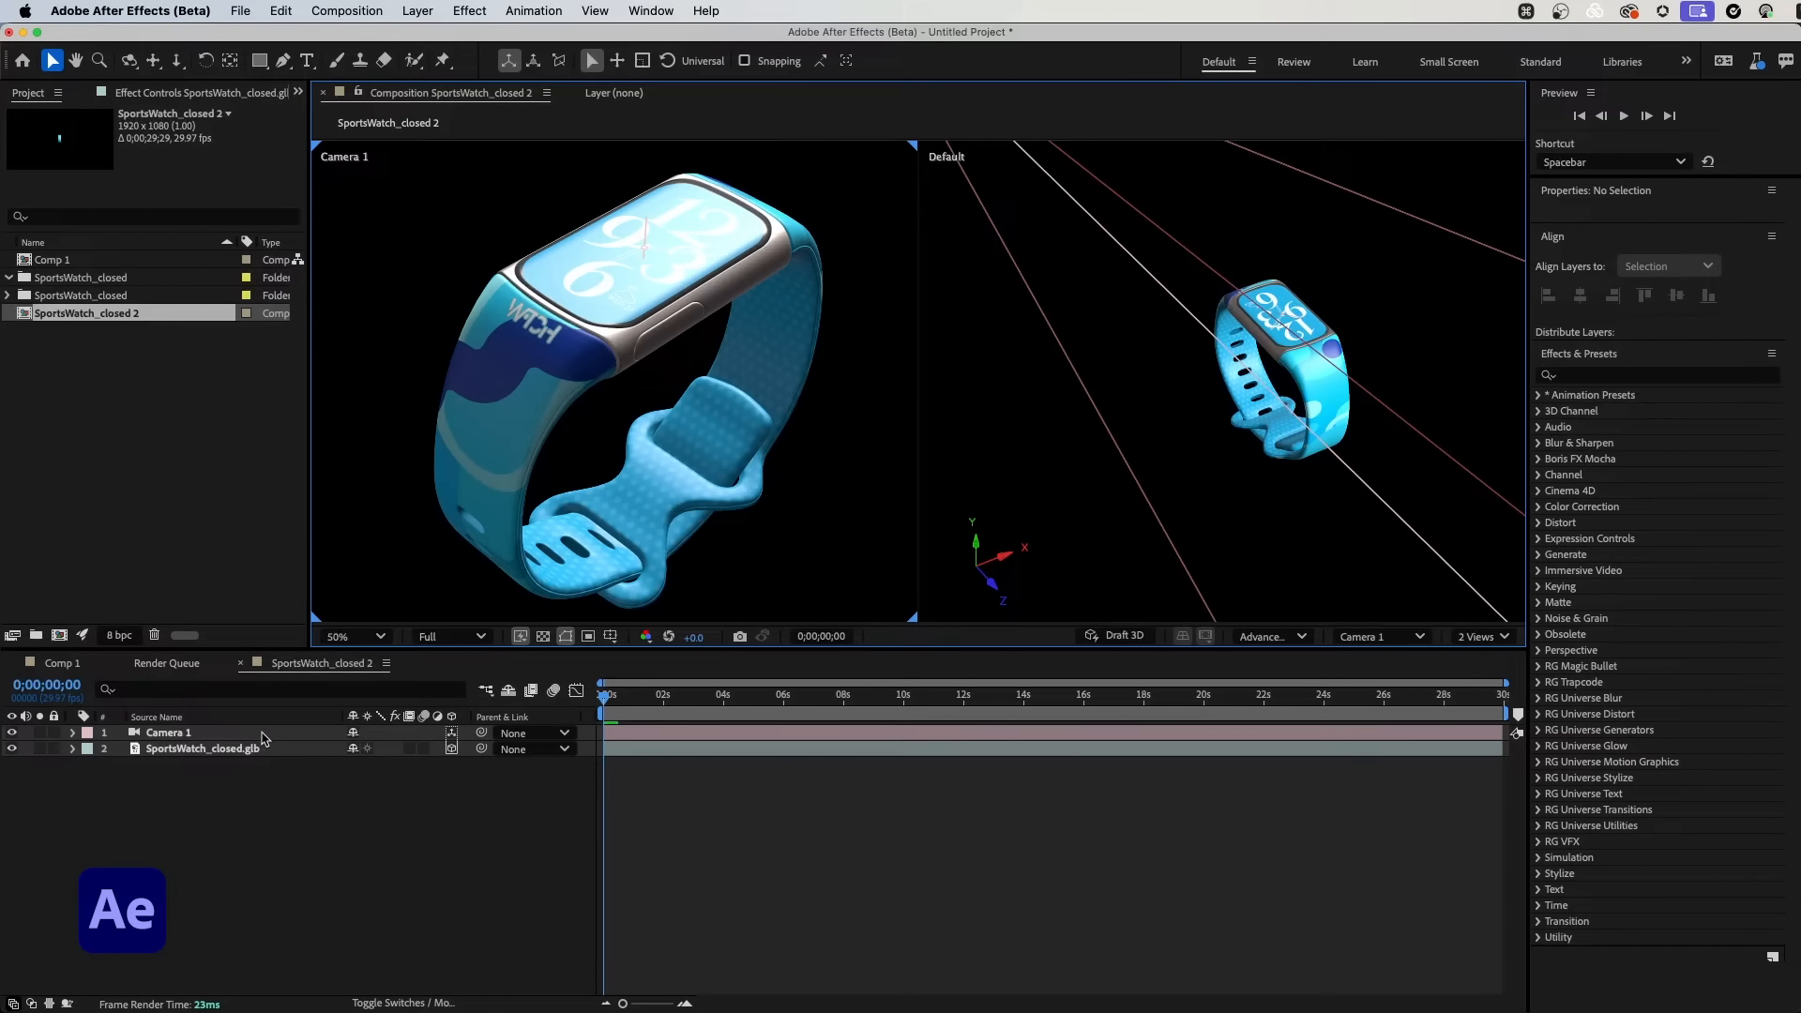
# Step: Return the composition to a 1 View layout and select the Camera 1 layer
pyautogui.click(1496, 597)
pyautogui.click(1469, 641)
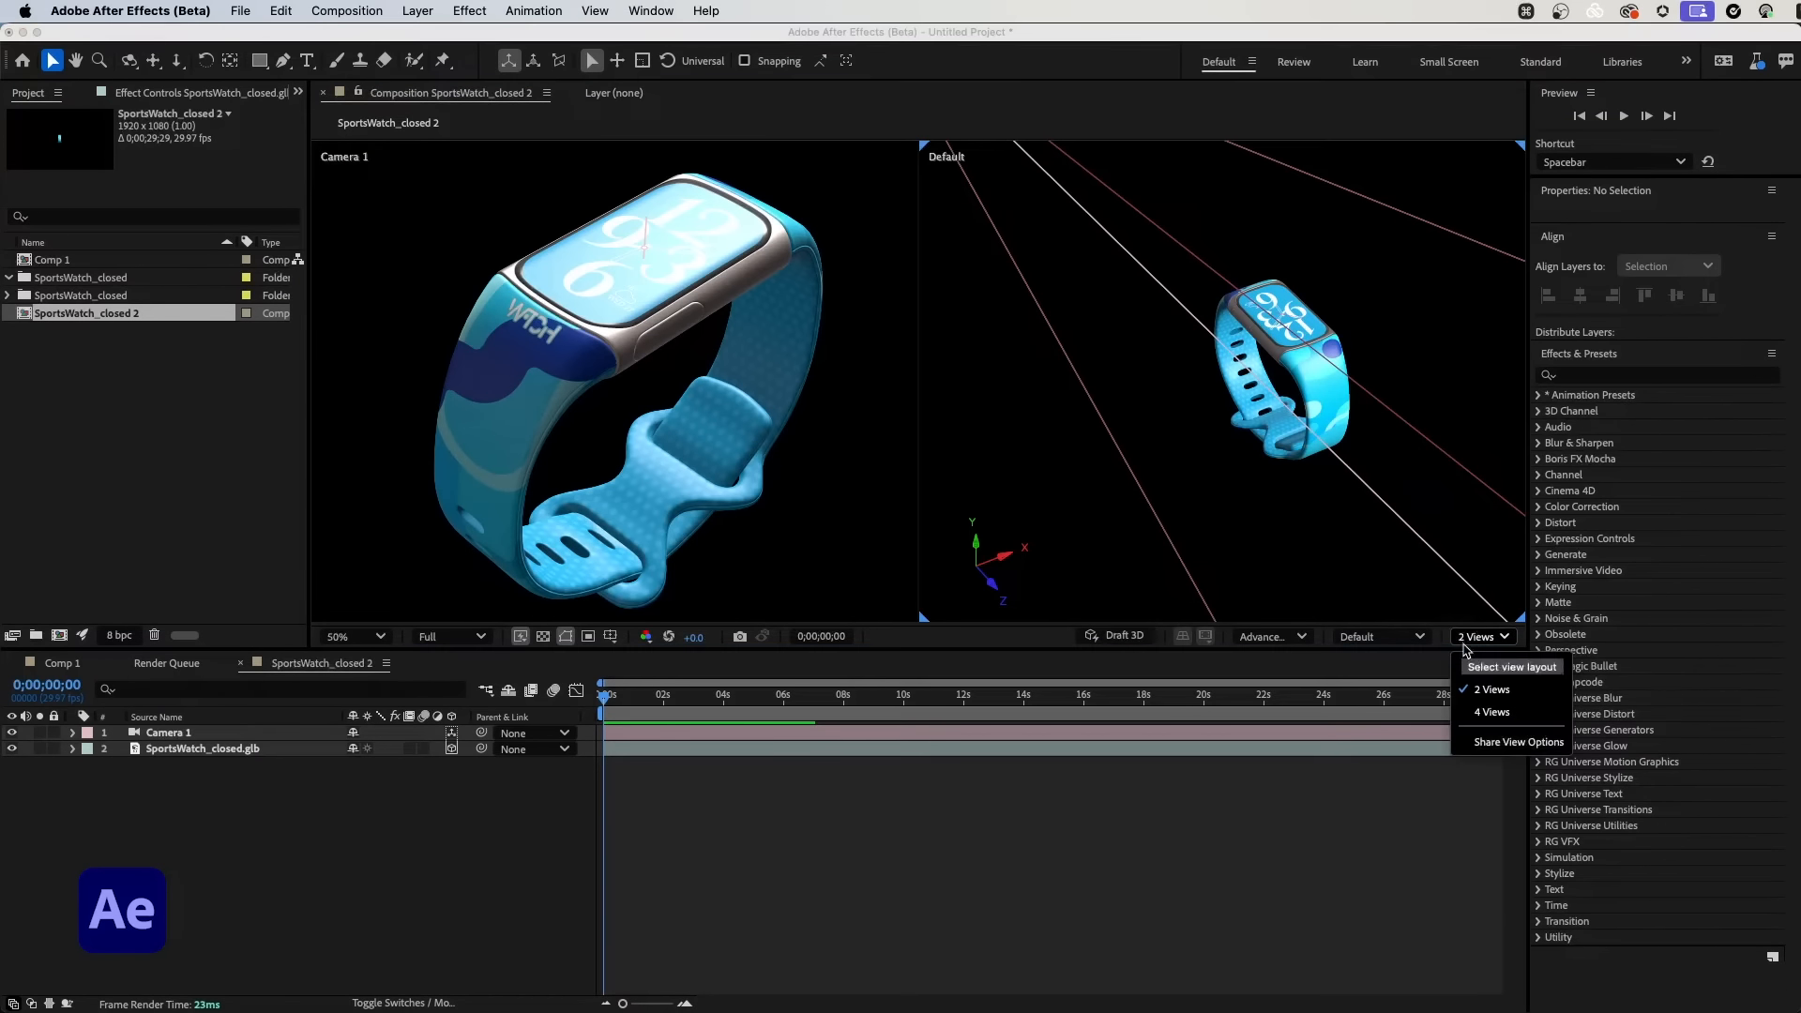
pyautogui.click(1475, 674)
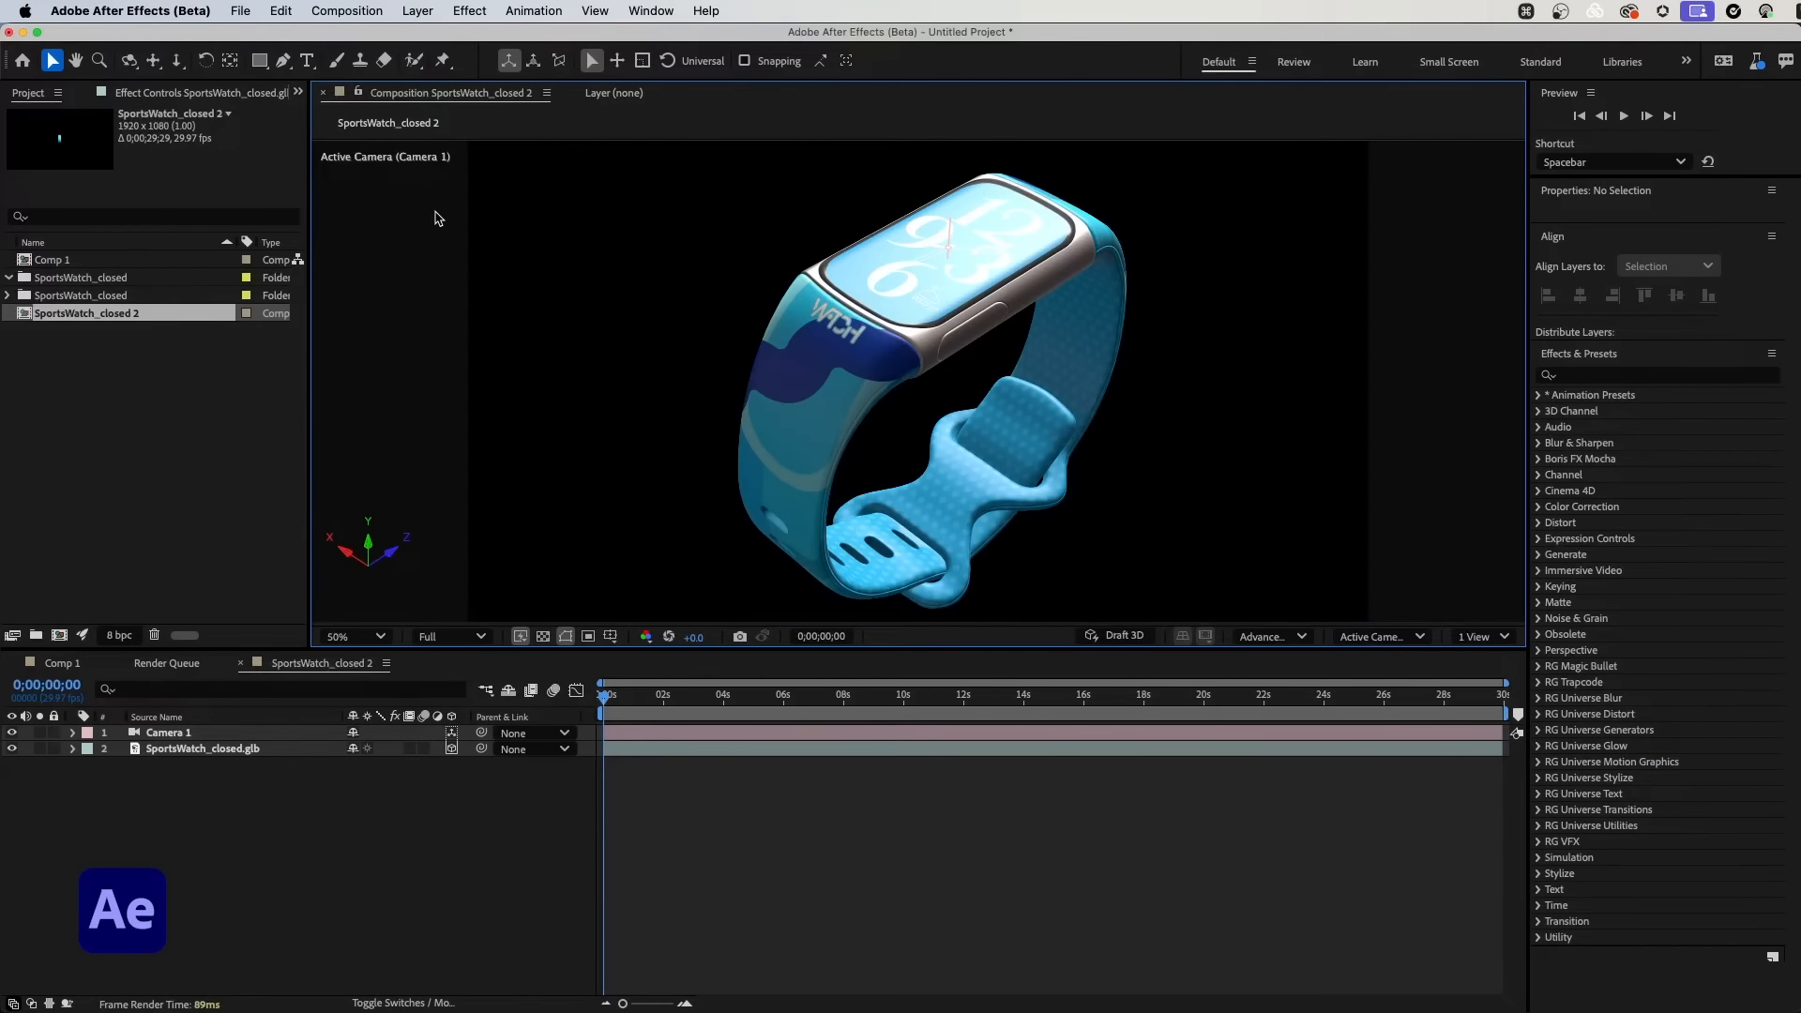
pyautogui.click(214, 732)
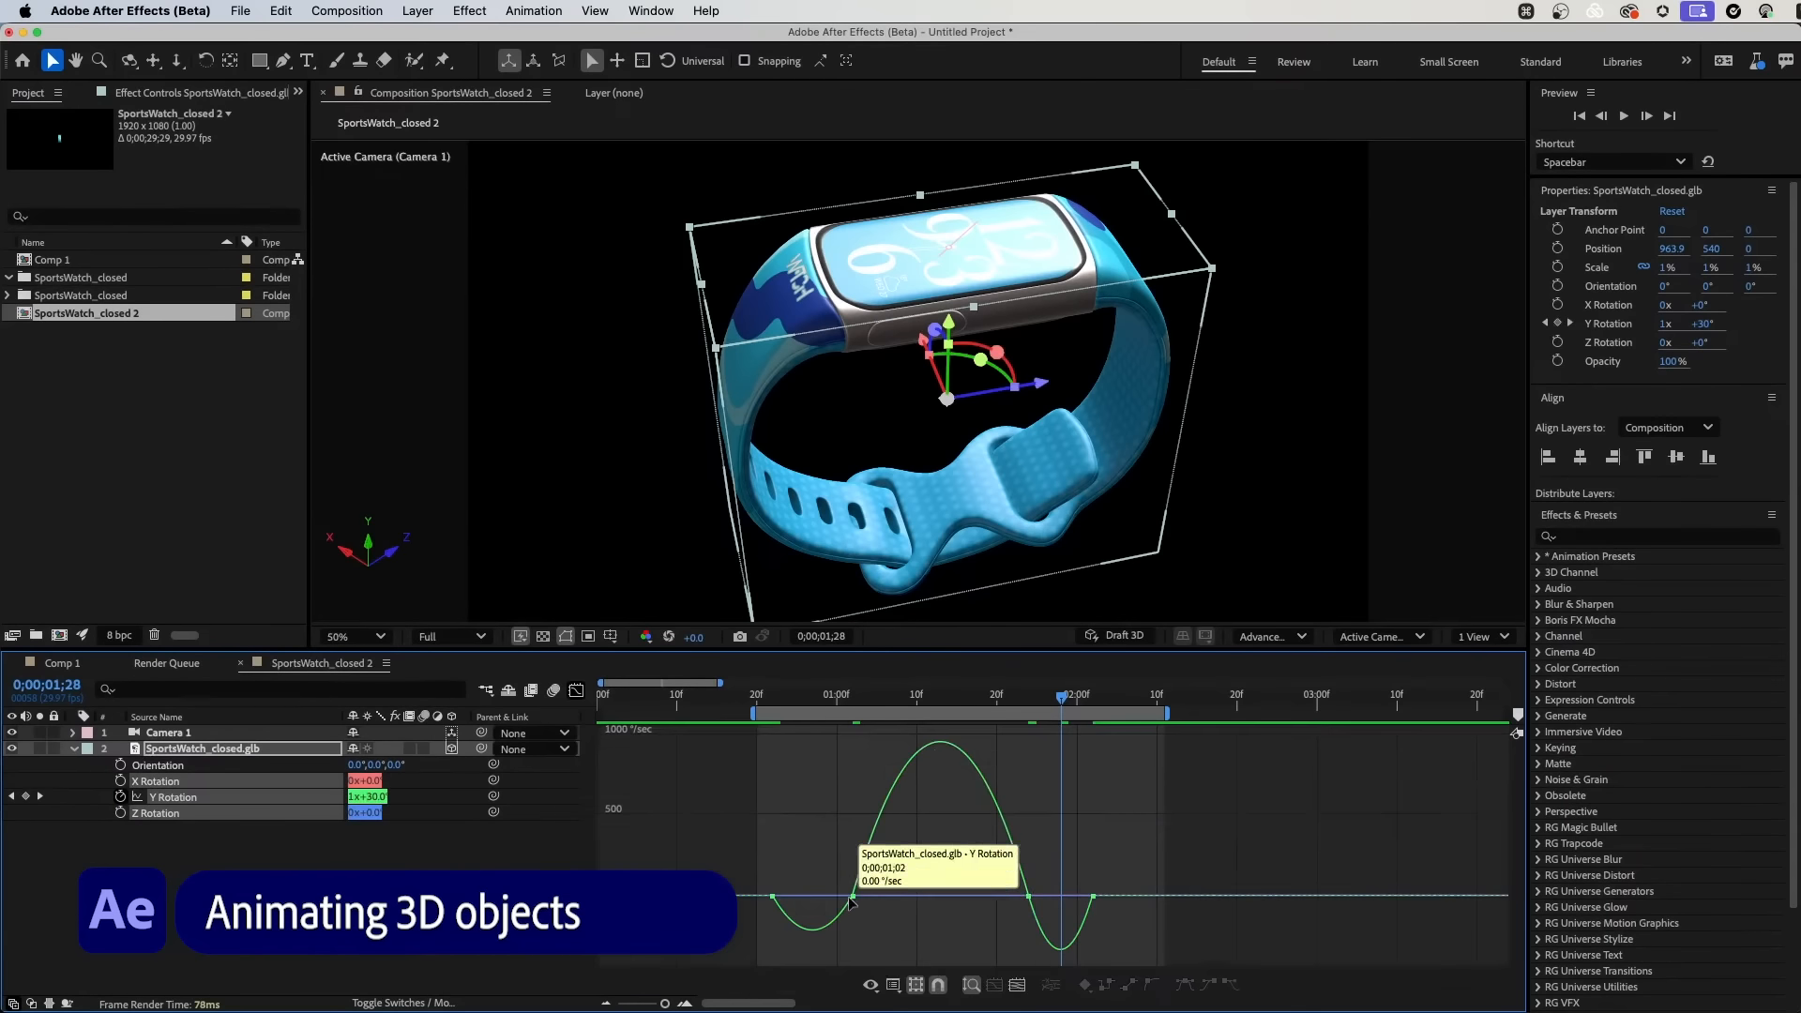
# Step: Reshape the watch's Y Rotation speed graph with longer eases and a sharper central peak, close the graph and preview the animation
pyautogui.click(854, 893)
pyautogui.moveTo(827, 894); pyautogui.dragTo(799, 894)
pyautogui.moveTo(912, 908)
pyautogui.mouseDown()
pyautogui.moveTo(953, 908)
pyautogui.moveTo(929, 915)
pyautogui.mouseUp()
pyautogui.moveTo(1093, 917); pyautogui.dragTo(1100, 919)
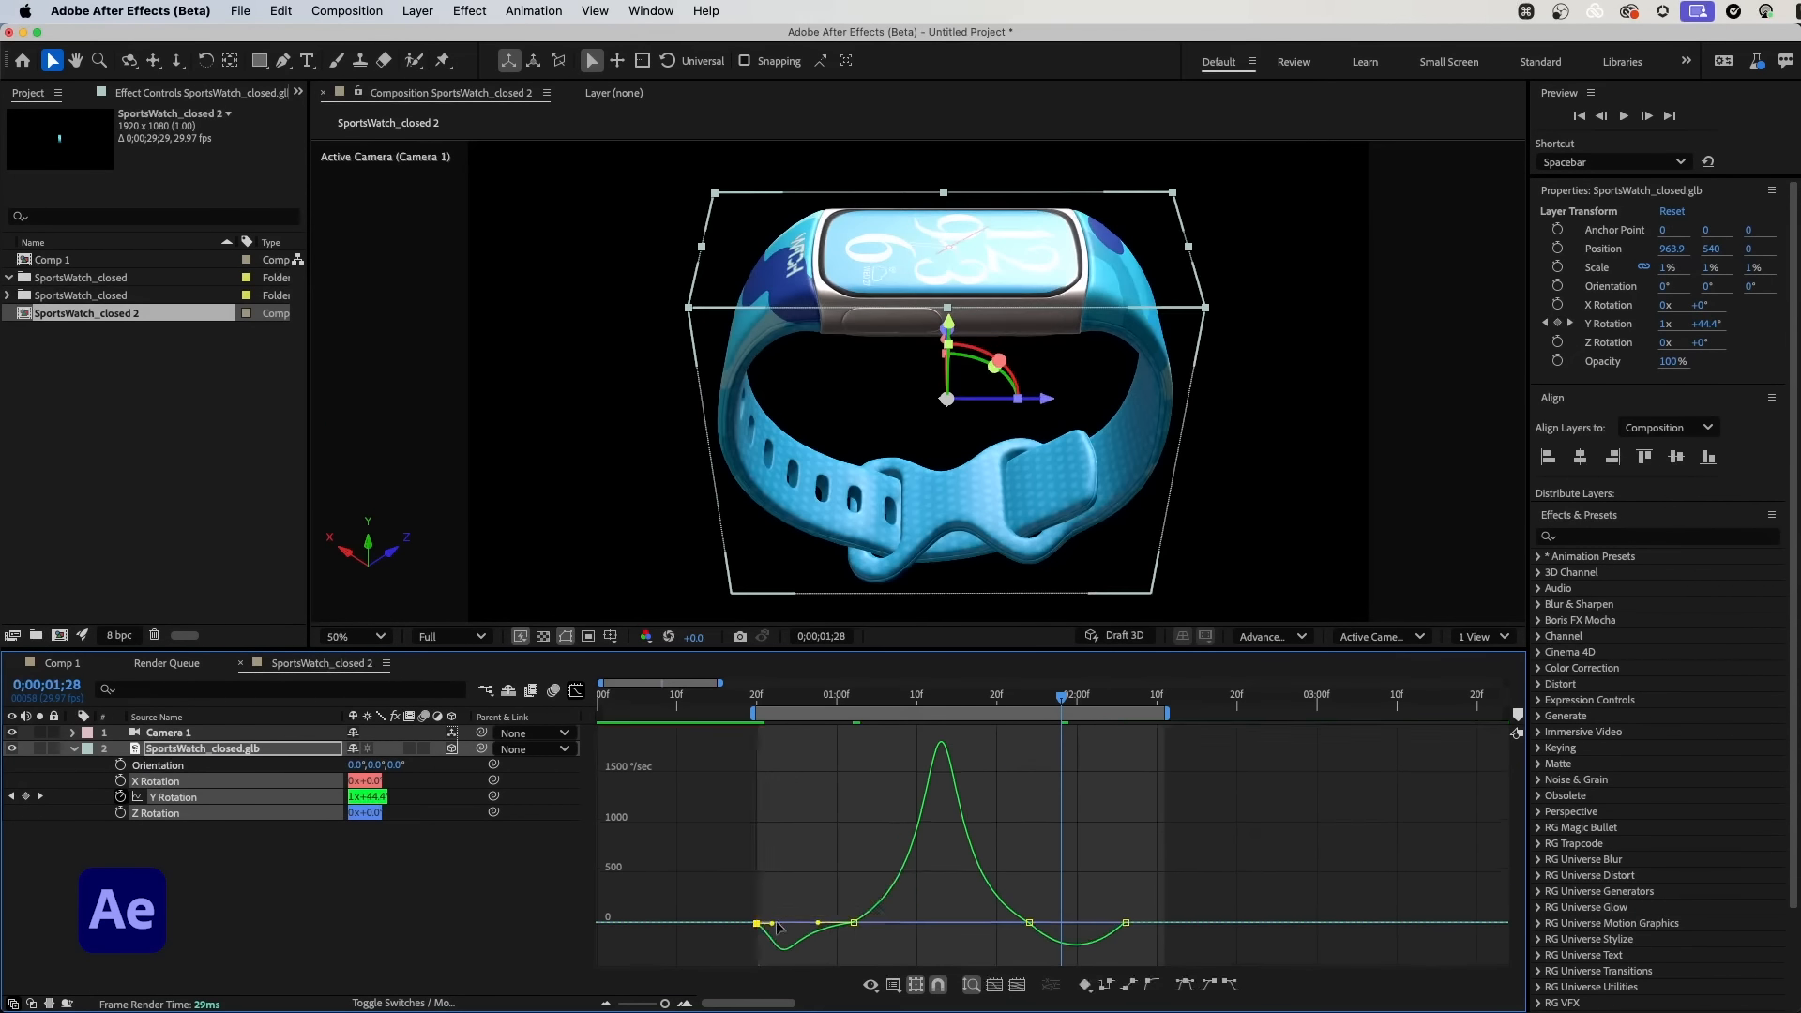
pyautogui.click(576, 691)
pyautogui.click(823, 713)
pyautogui.press('space')
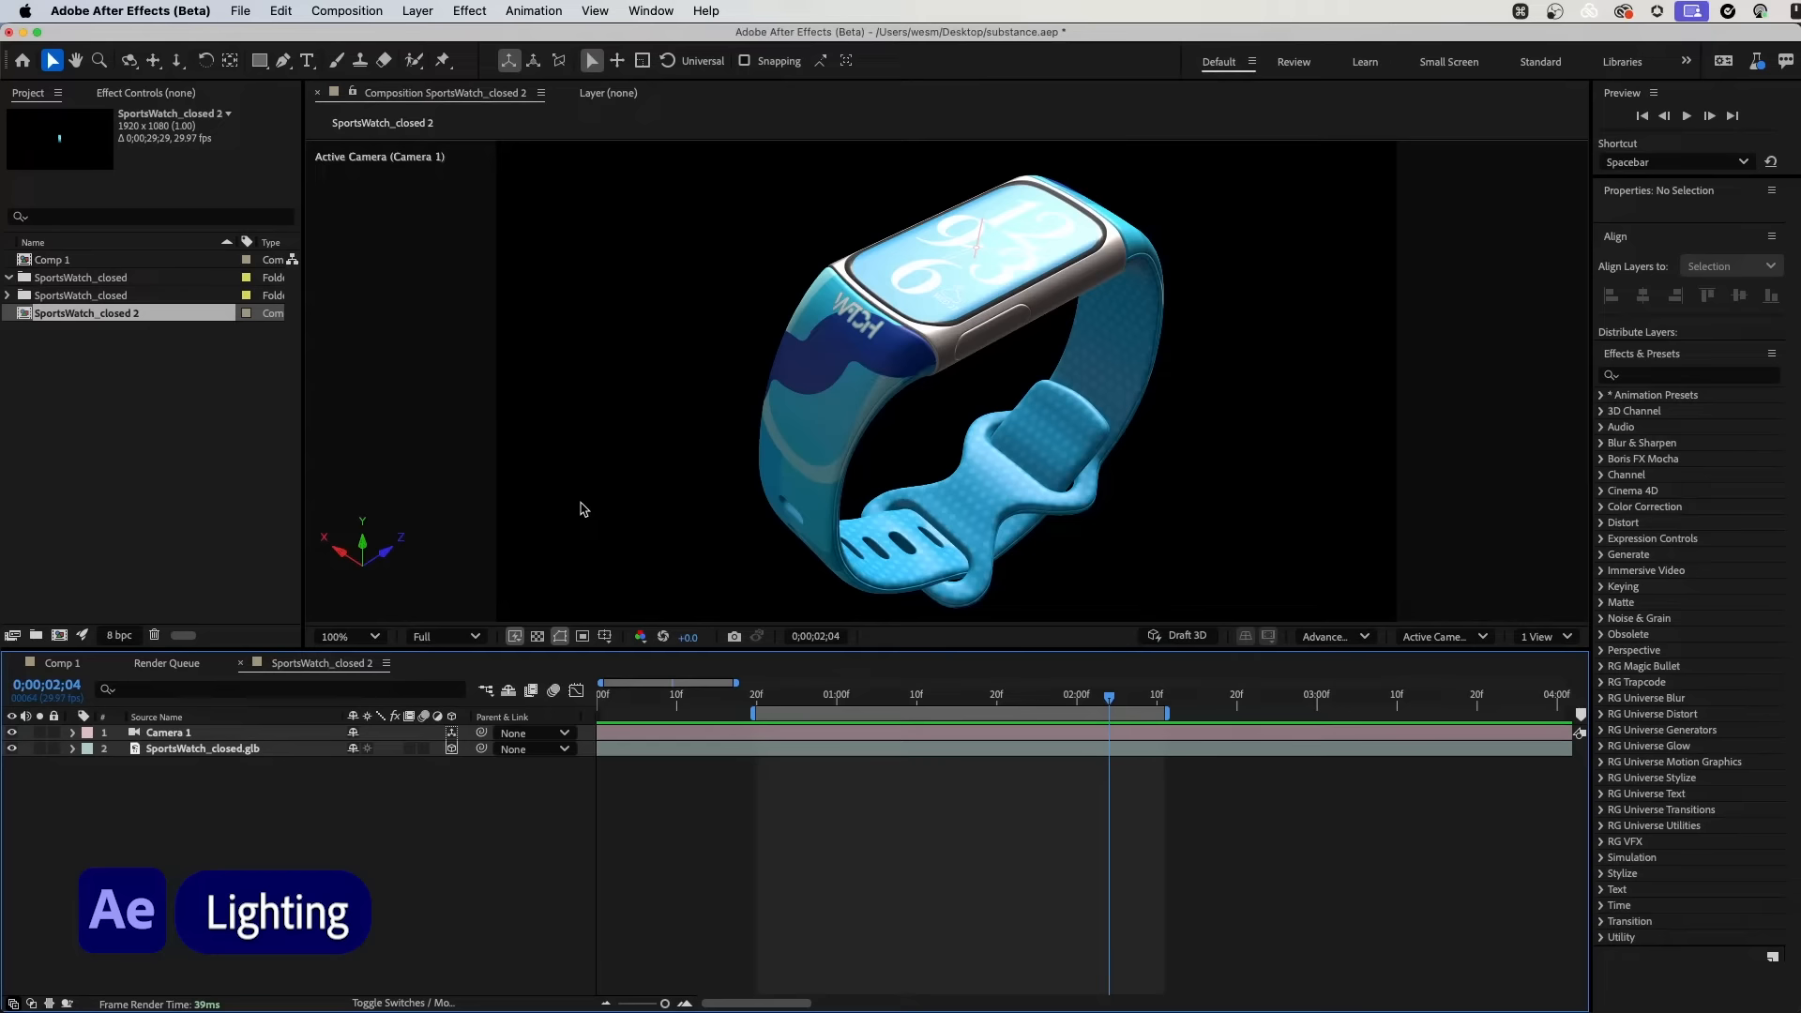
# Step: Add an environment light named Environment Light 1 at 100% intensity with Casts Shadows on, and open its Source choices
pyautogui.click(419, 11)
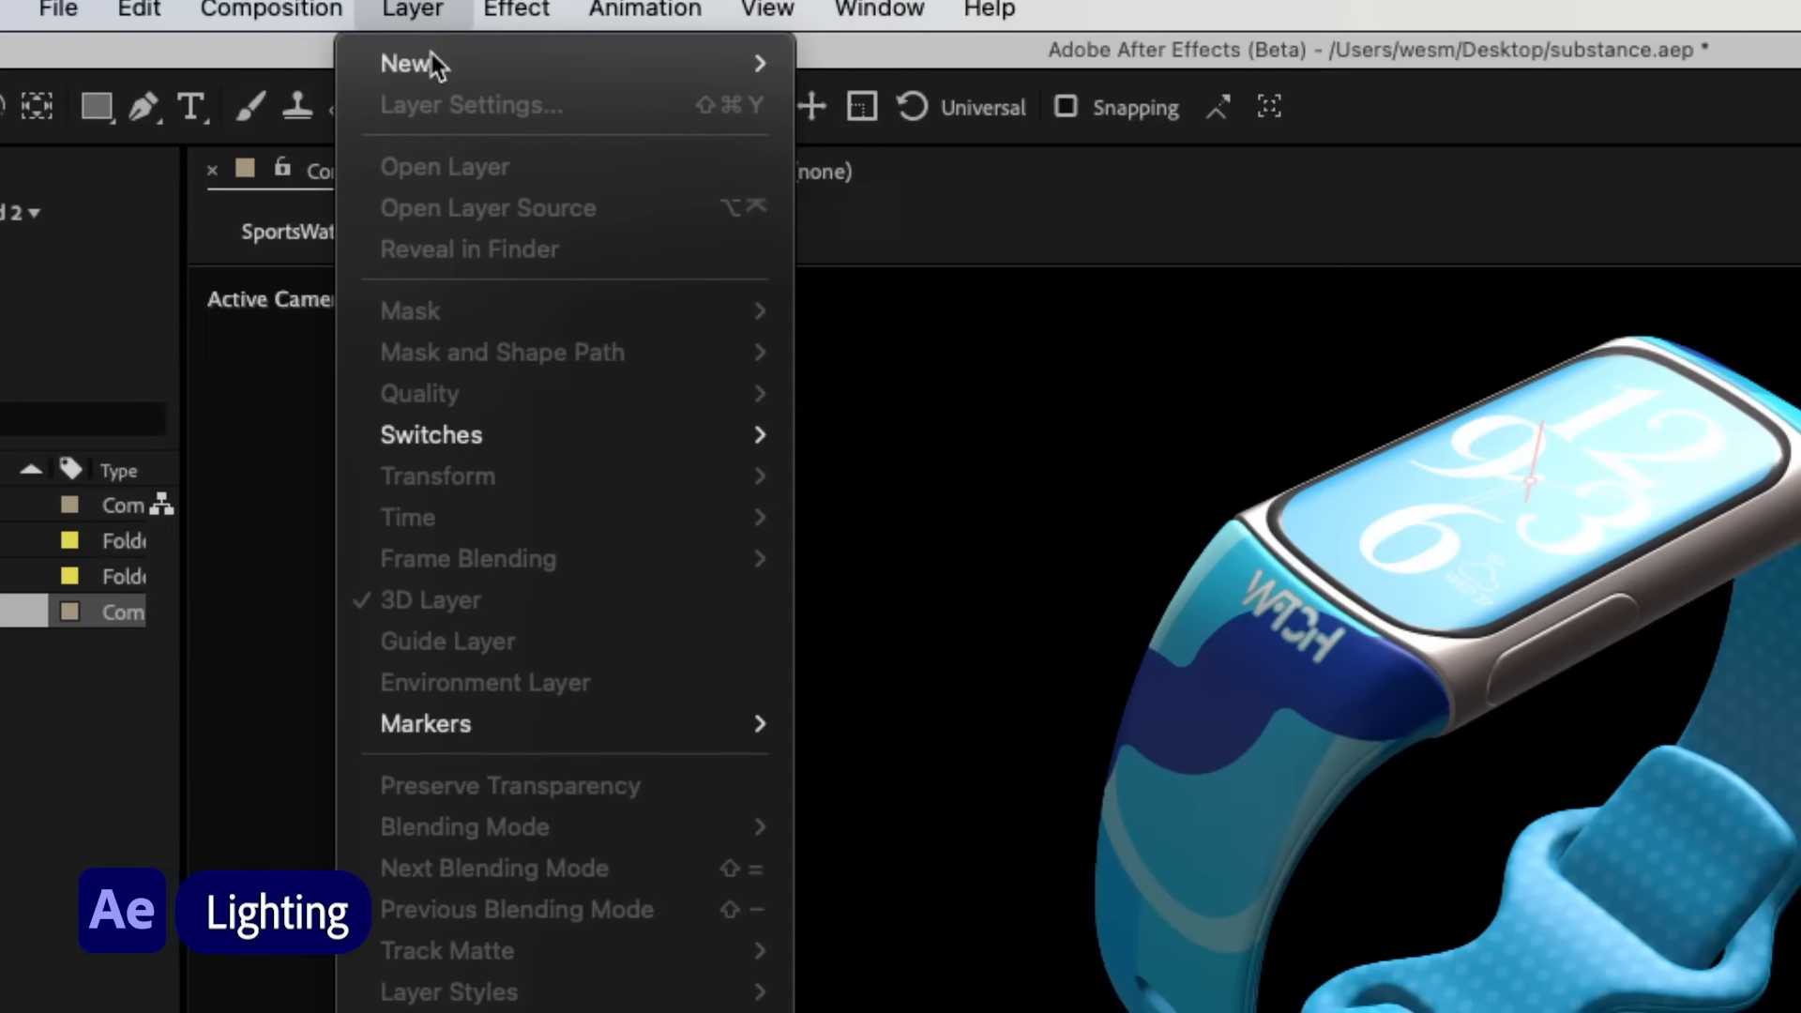
pyautogui.moveTo(423, 41)
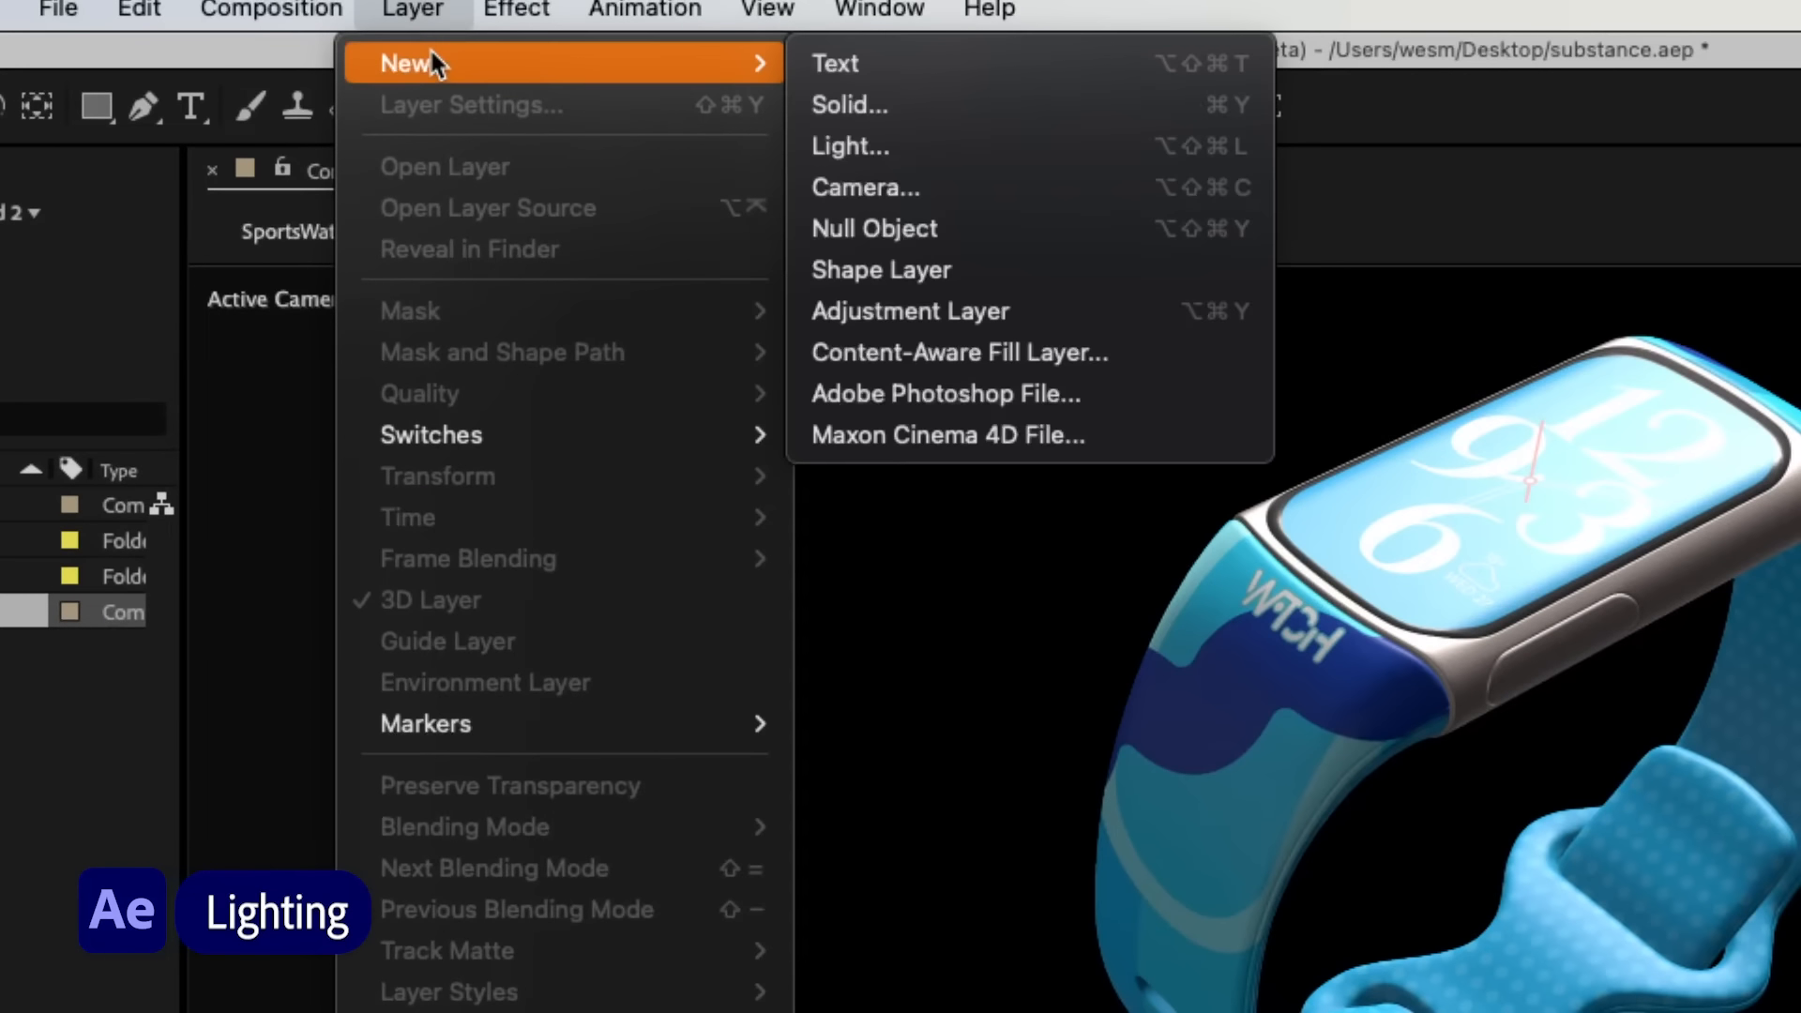
pyautogui.click(952, 142)
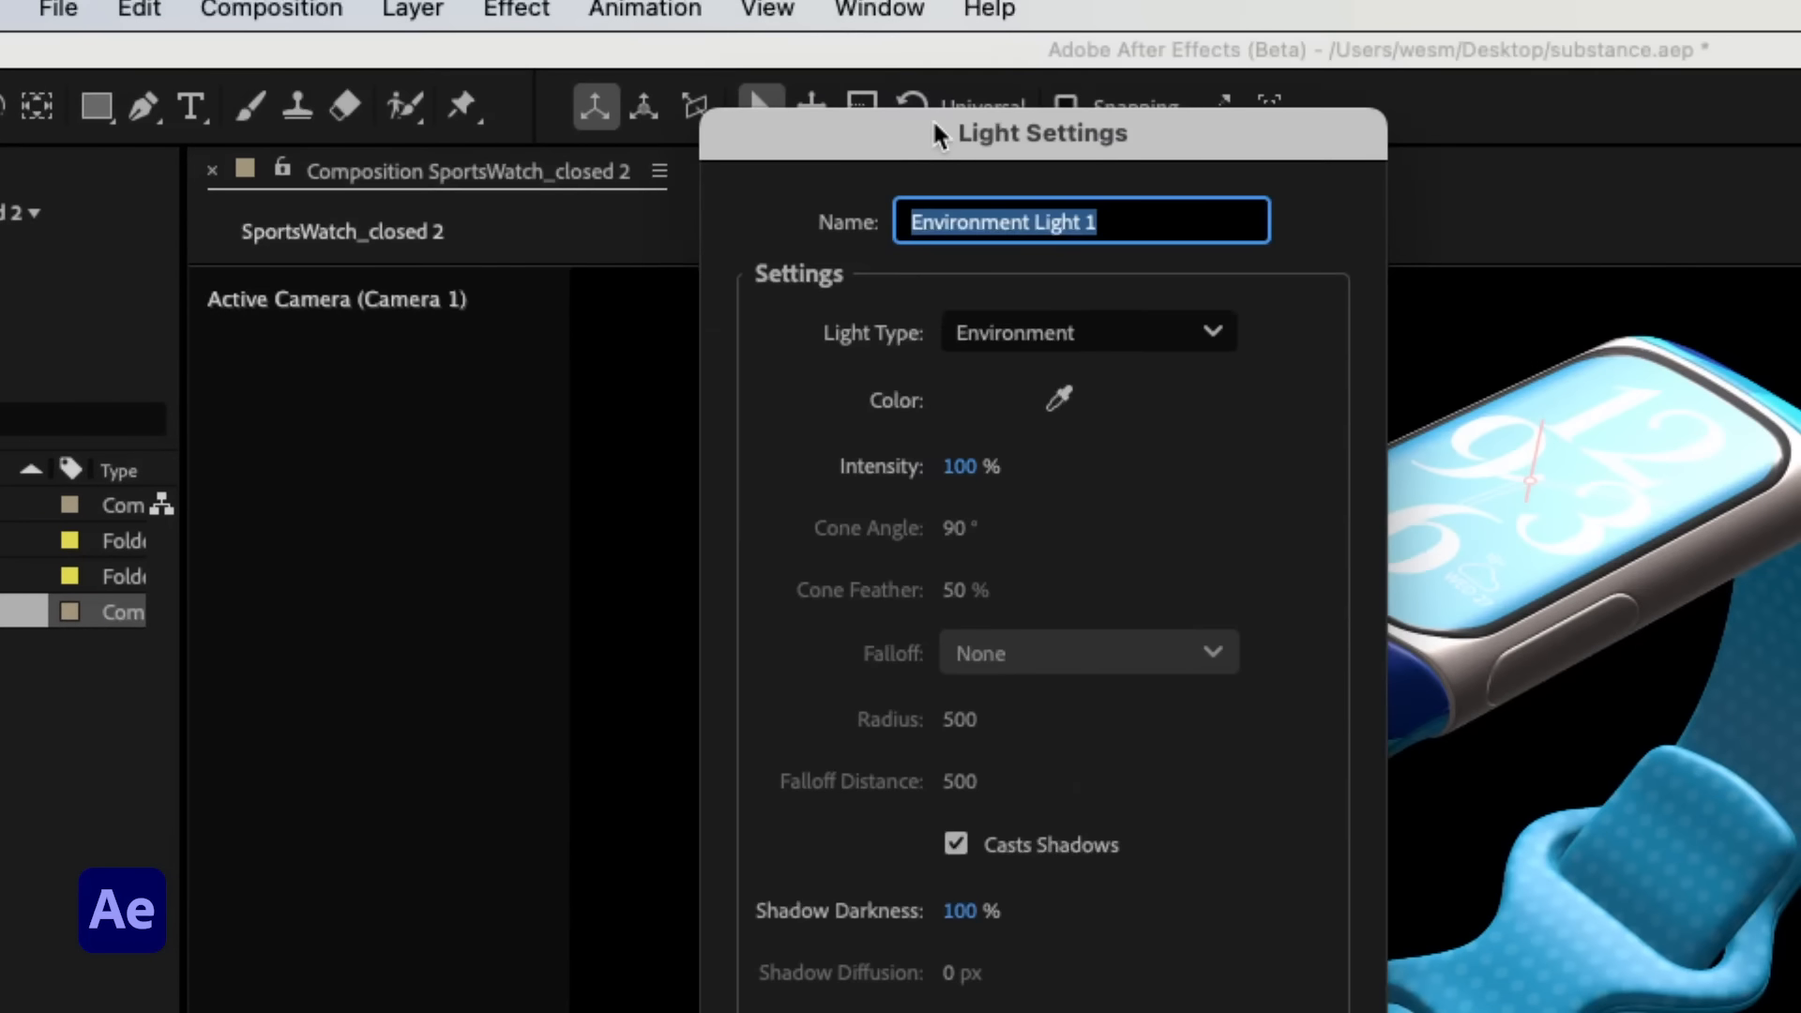
pyautogui.moveTo(934, 120); pyautogui.dragTo(931, 95)
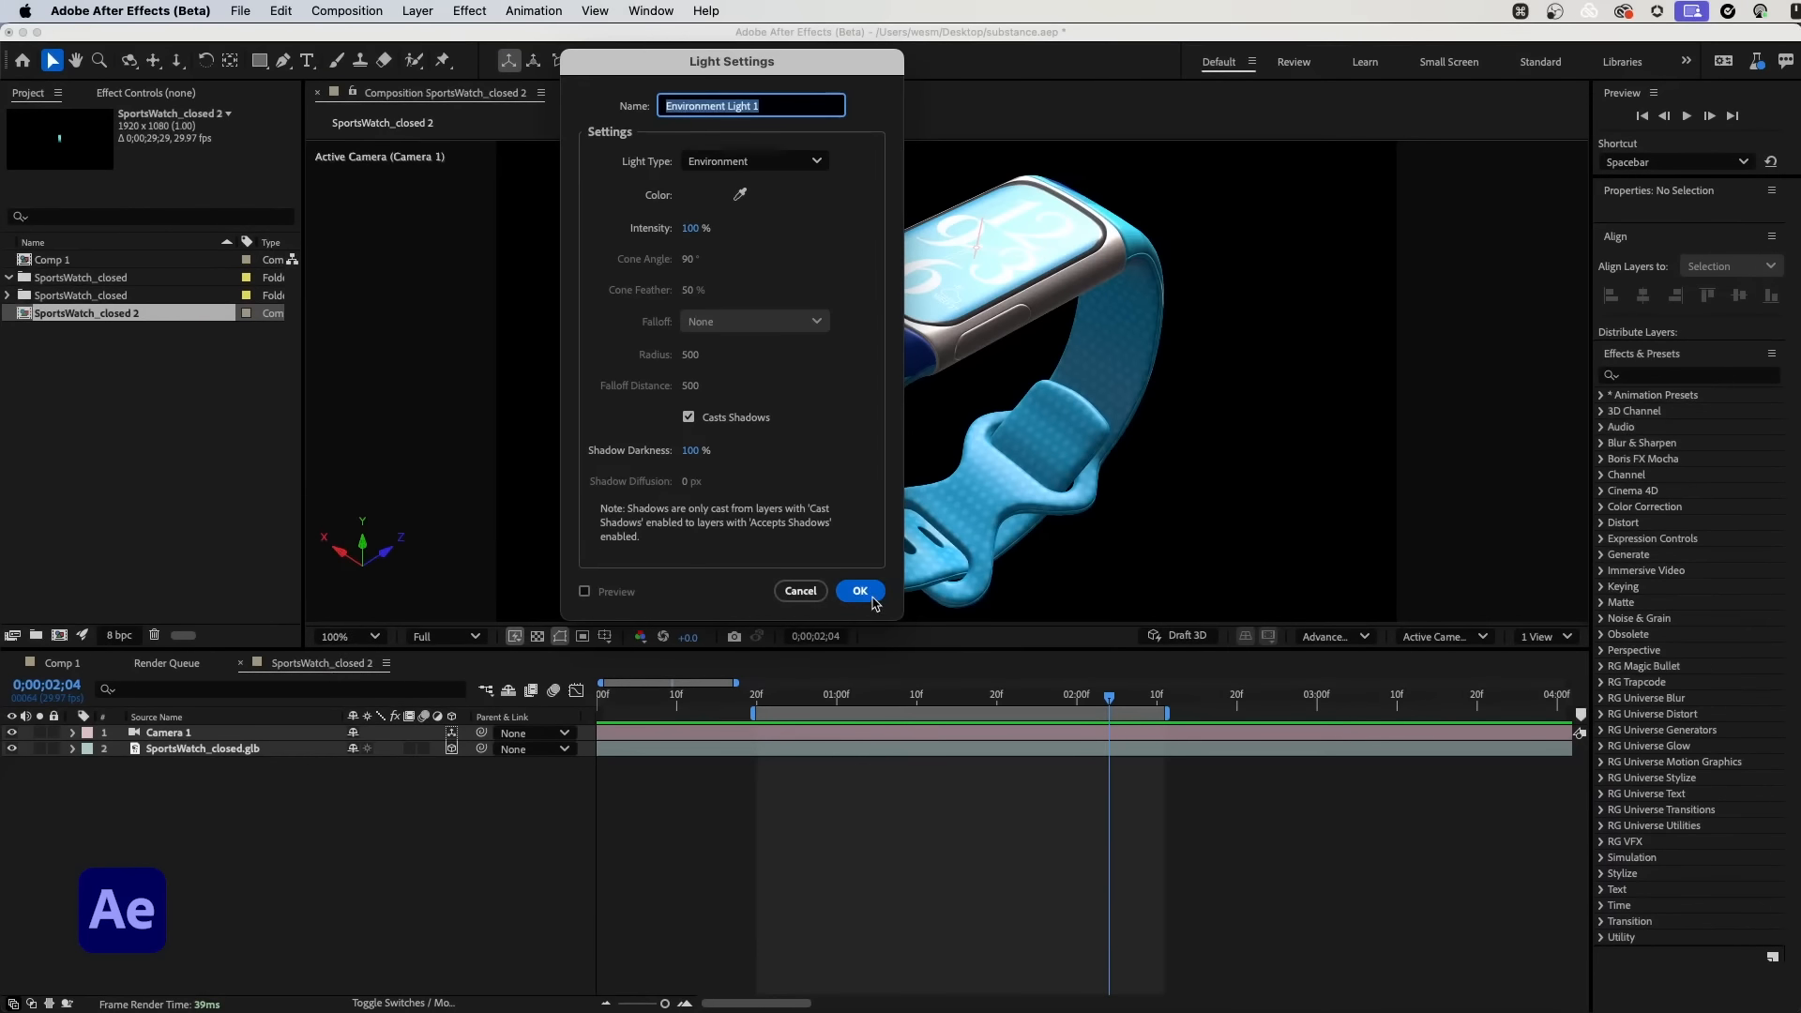
pyautogui.click(860, 591)
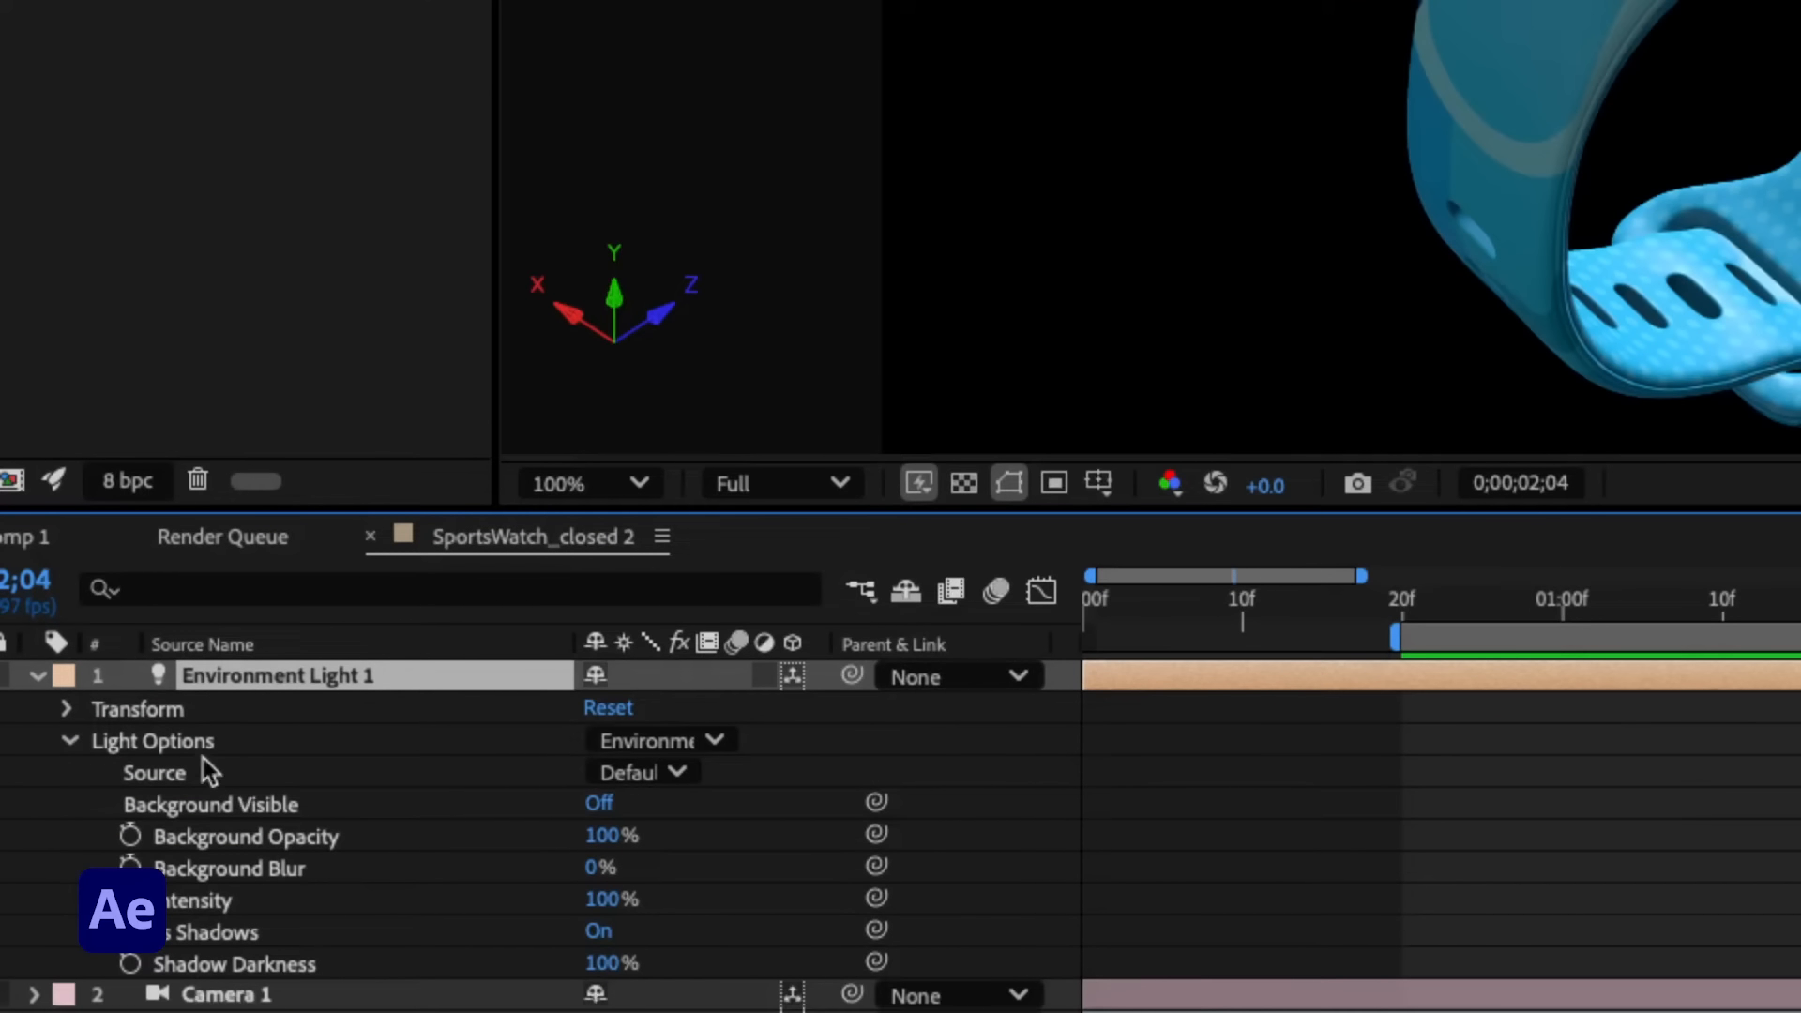
pyautogui.click(677, 772)
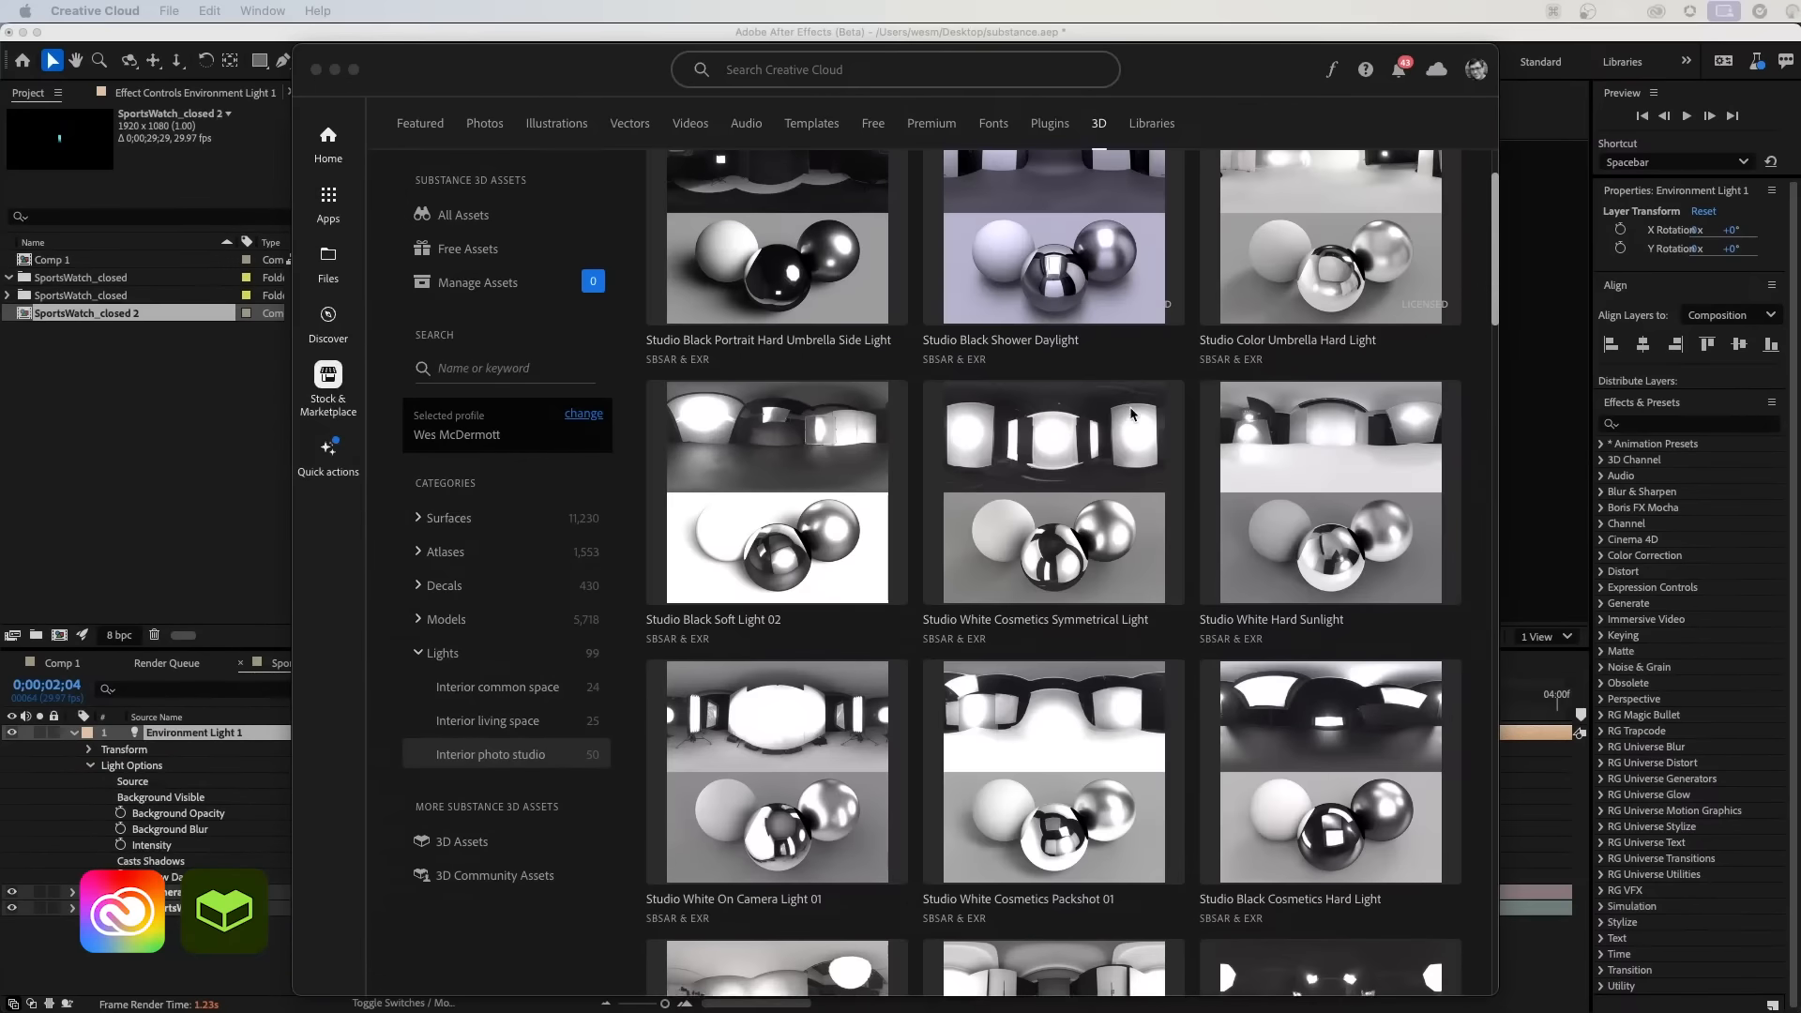
# Step: Switch to Creative Cloud, browse the Interior photo studio lights and pick Studio Portrait Front North Daylight 02
pyautogui.scroll(-2, 1129, 407)
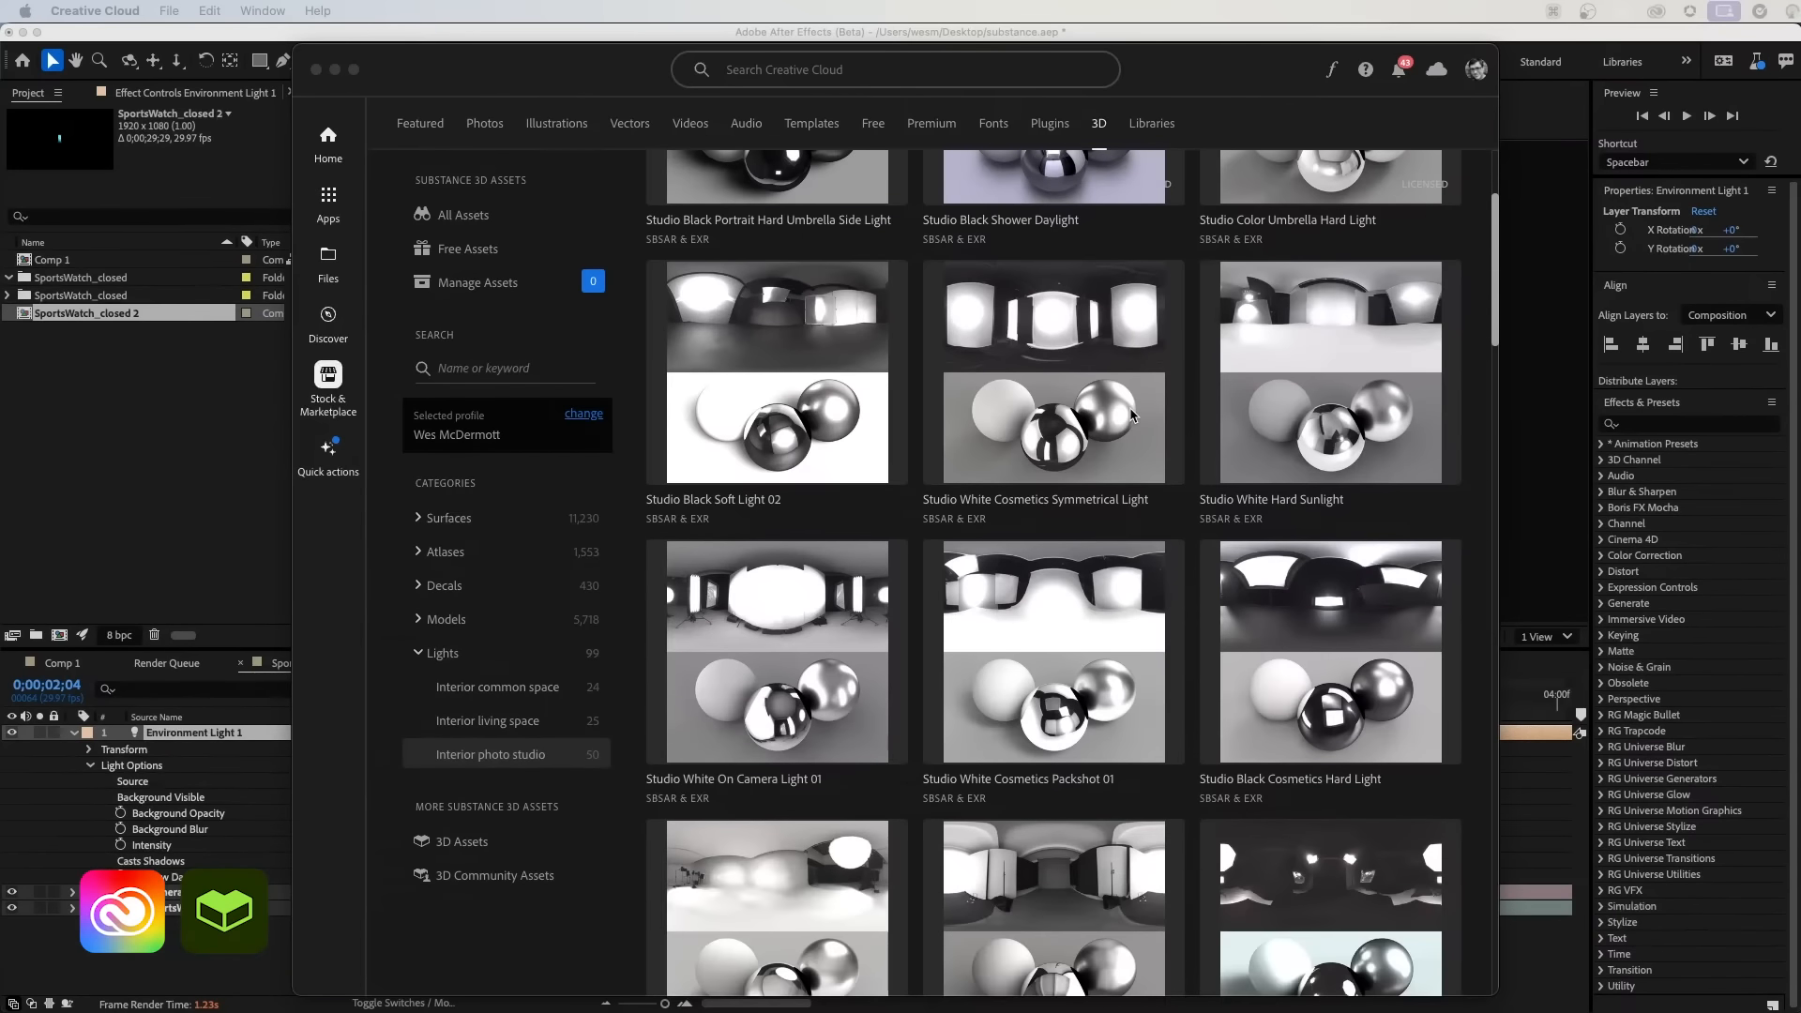
pyautogui.scroll(-3, 1129, 407)
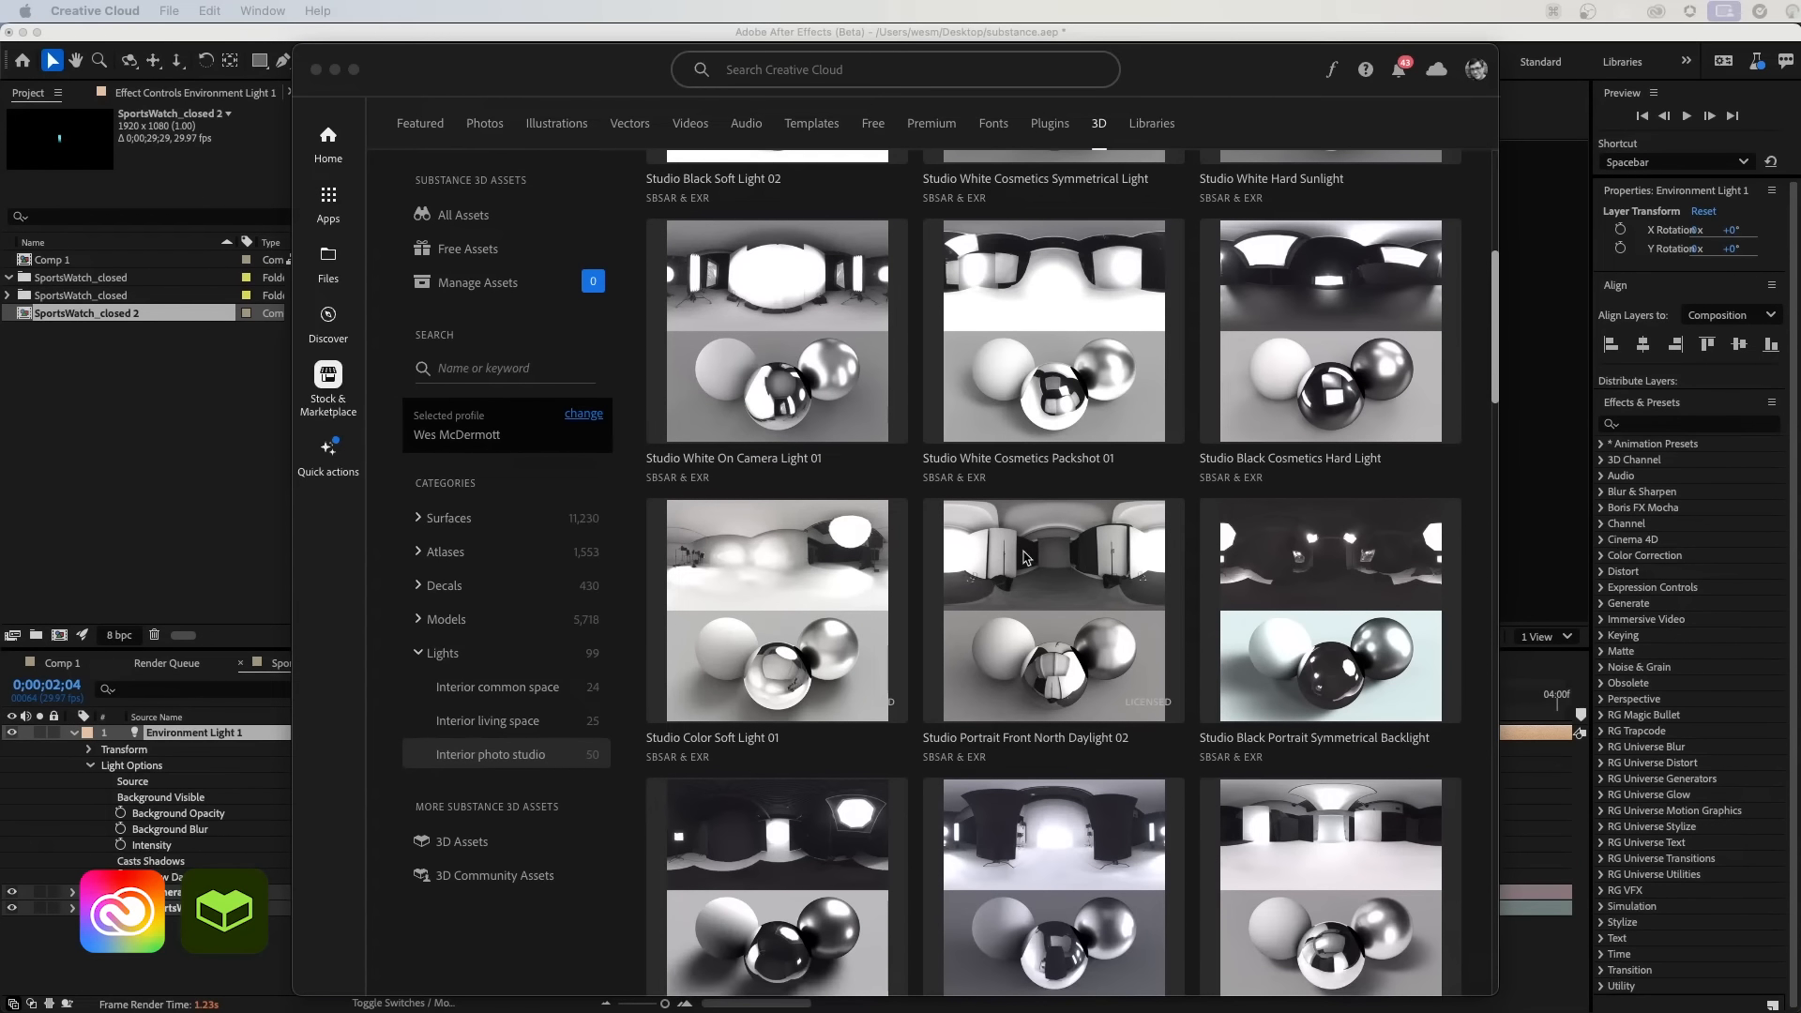
pyautogui.click(1041, 563)
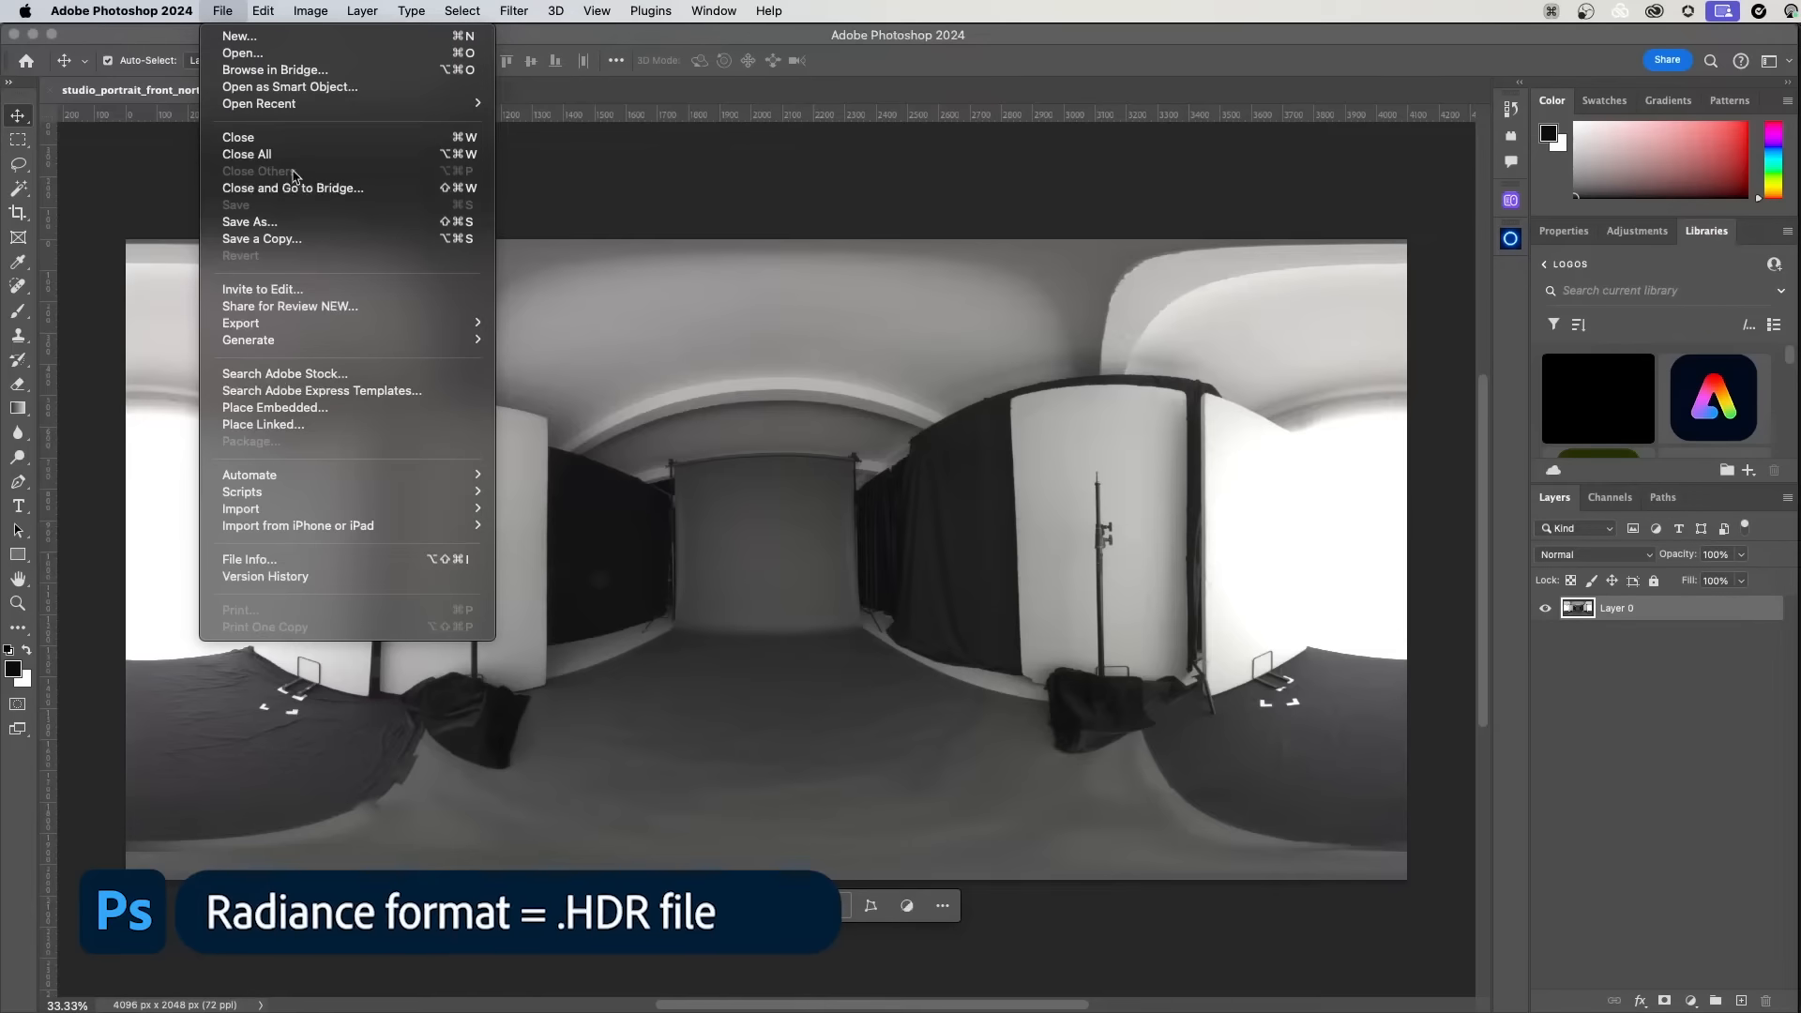
# Step: In Photoshop, save a copy of studio_portrait_front_north_daylight_02.exr to Downloads in Radiance format
pyautogui.click(311, 242)
pyautogui.click(1026, 417)
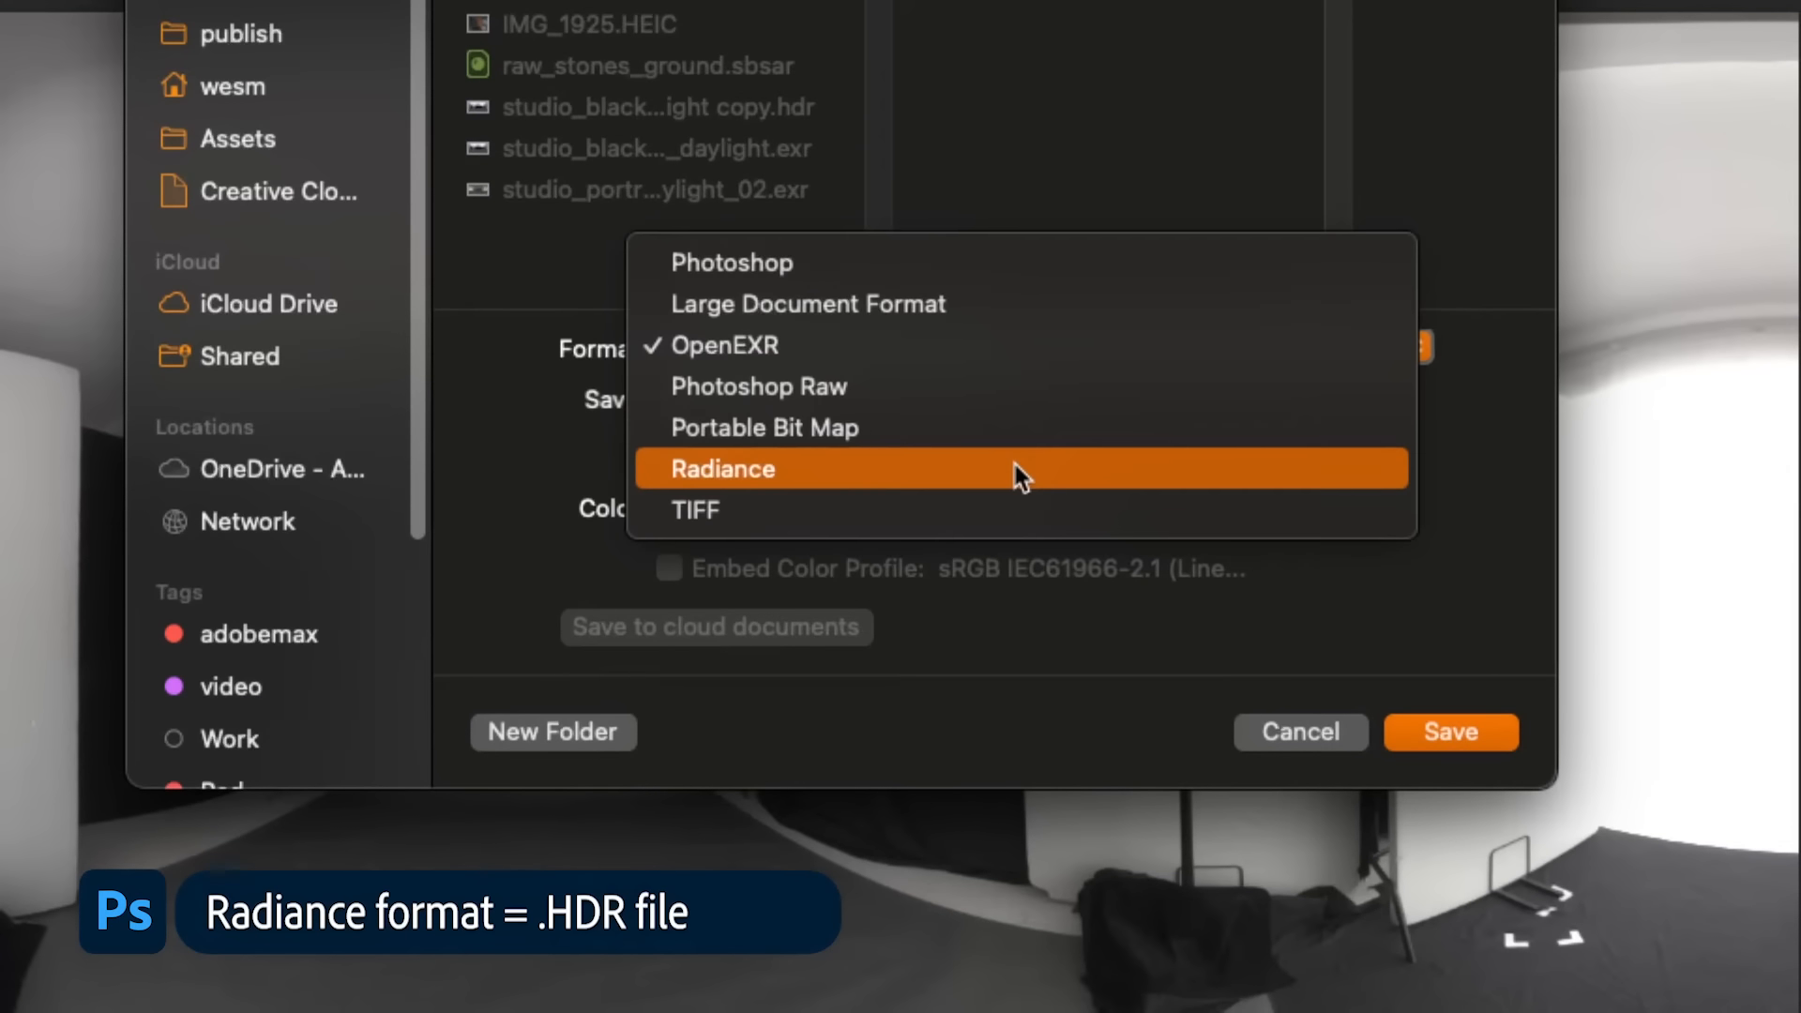
pyautogui.click(1017, 467)
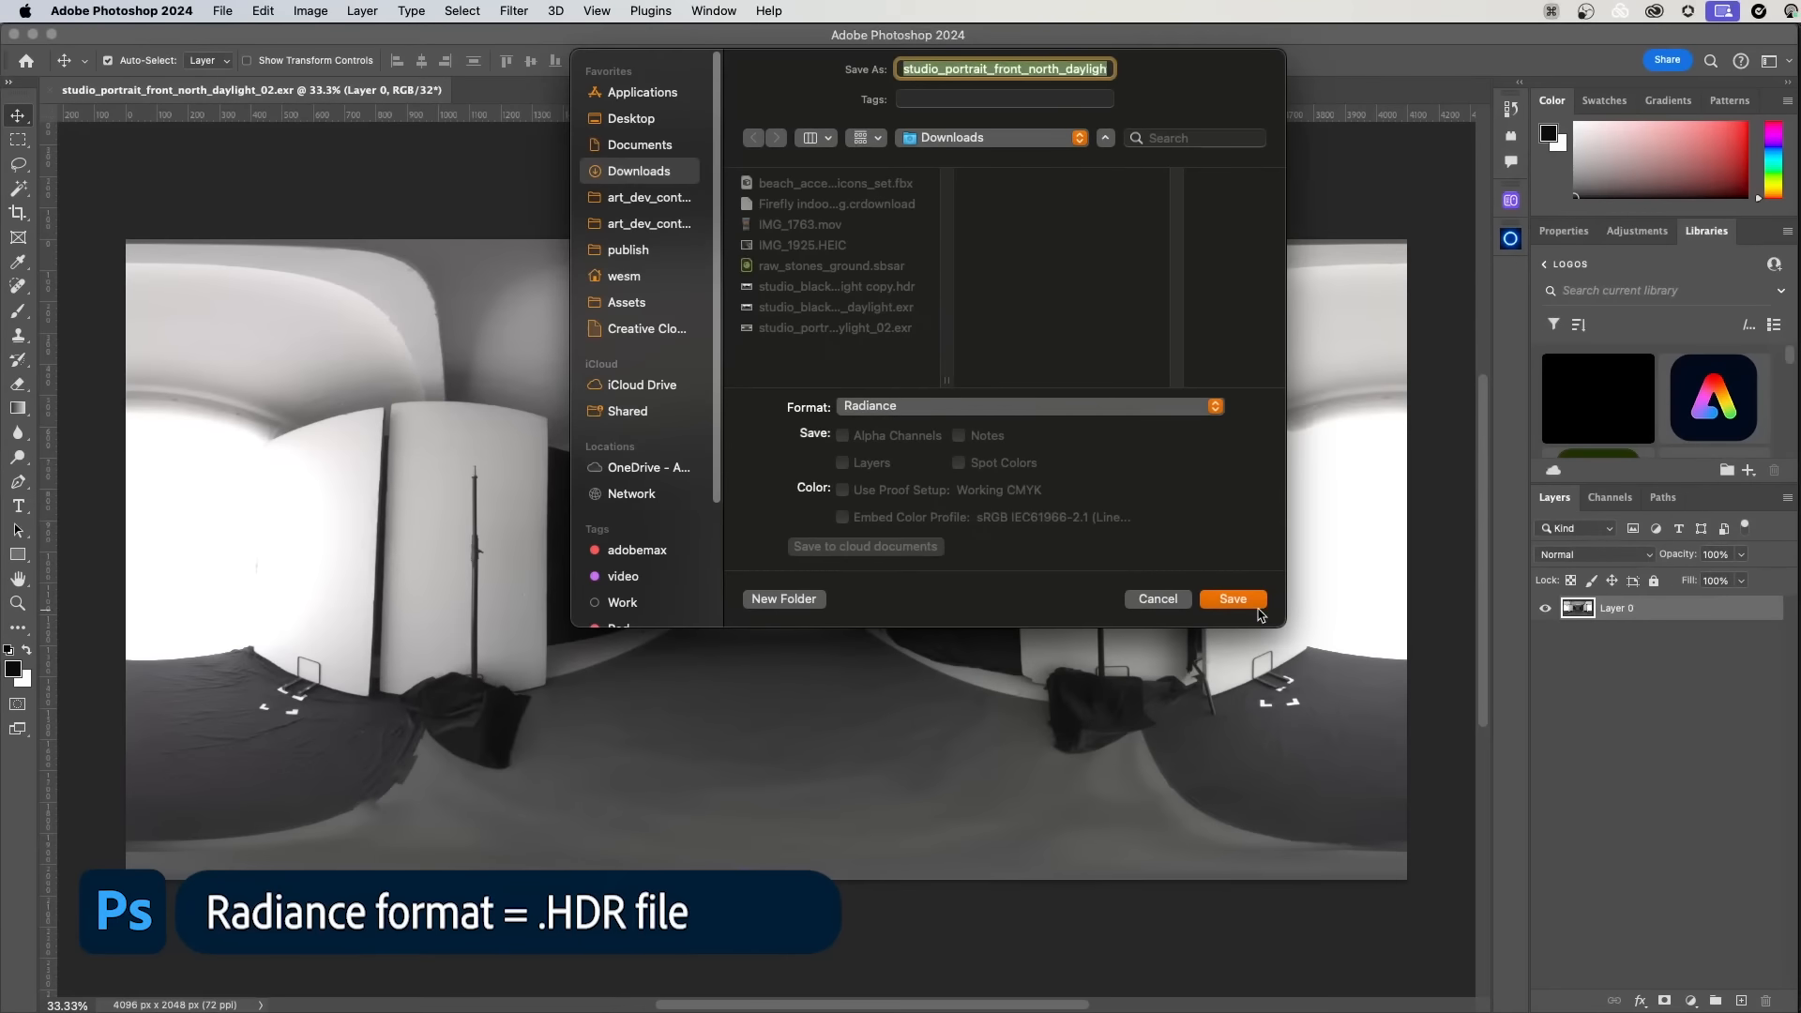
pyautogui.click(1451, 732)
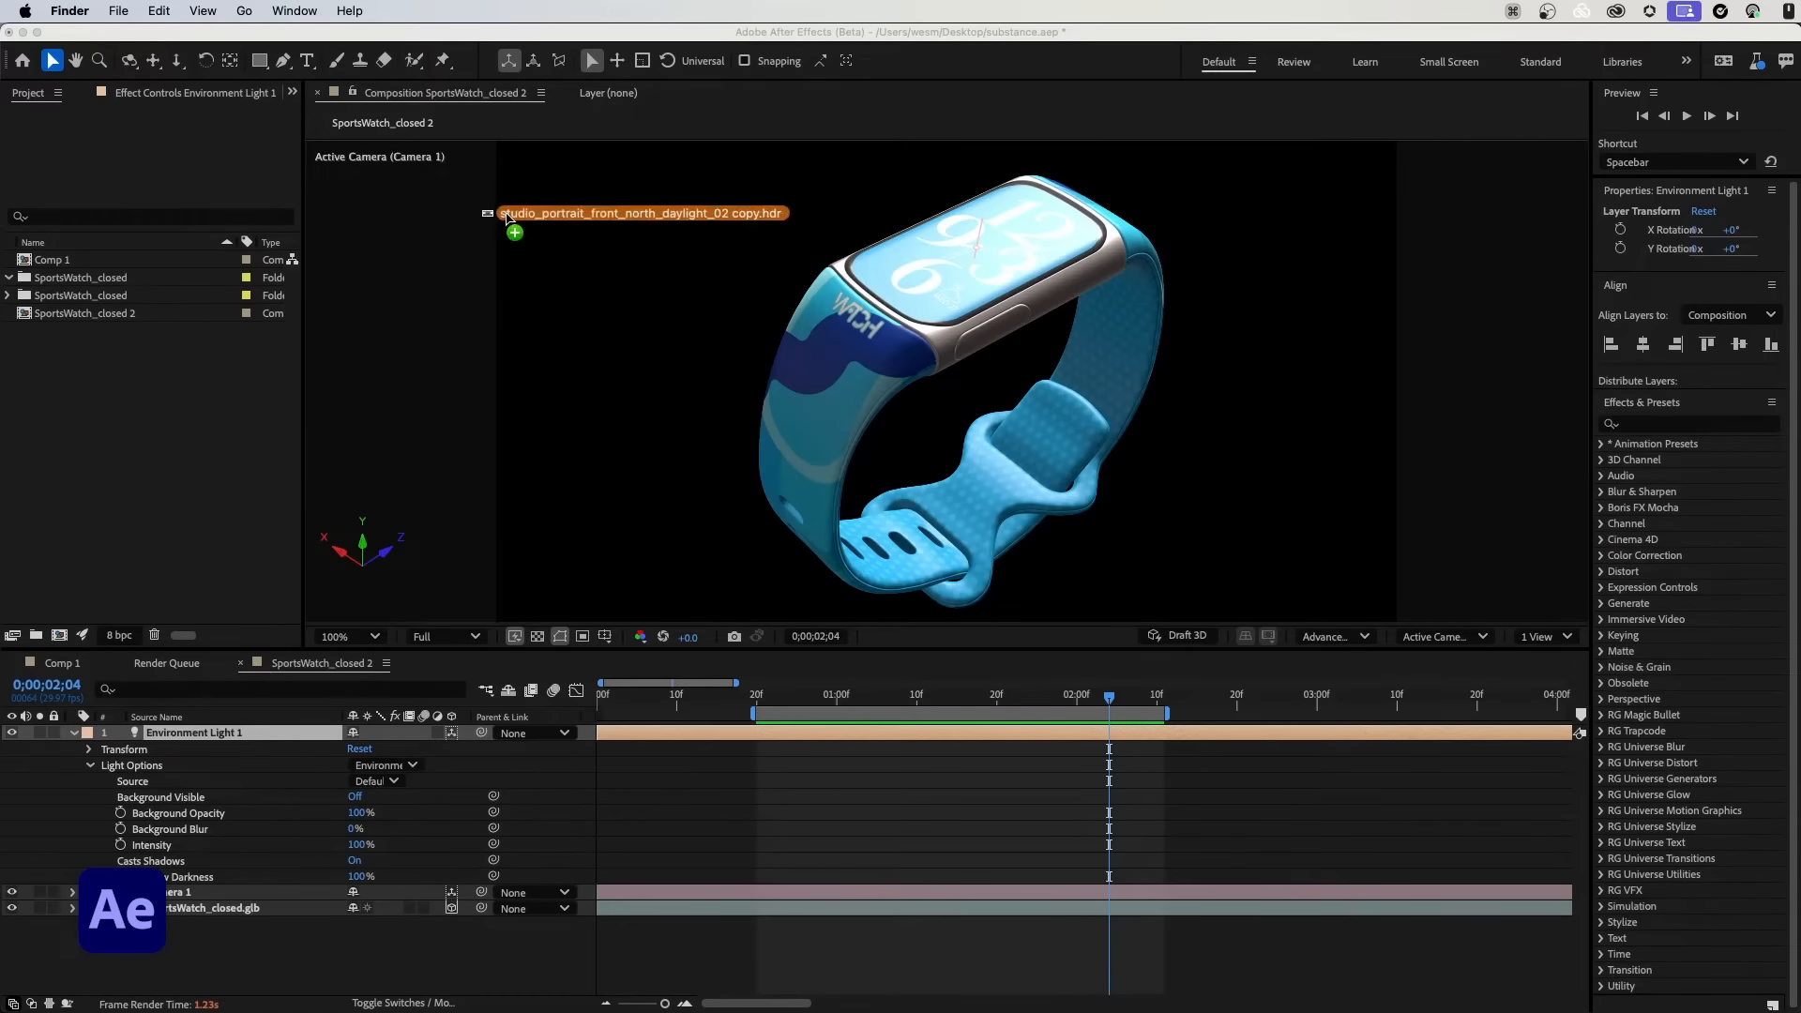
# Step: Back in After Effects, add studio_portrait_front_north_daylight_02 copy.hdr as the composition's lowest layer and make it Environment Light 1's source
pyautogui.moveTo(511, 227); pyautogui.dragTo(93, 415)
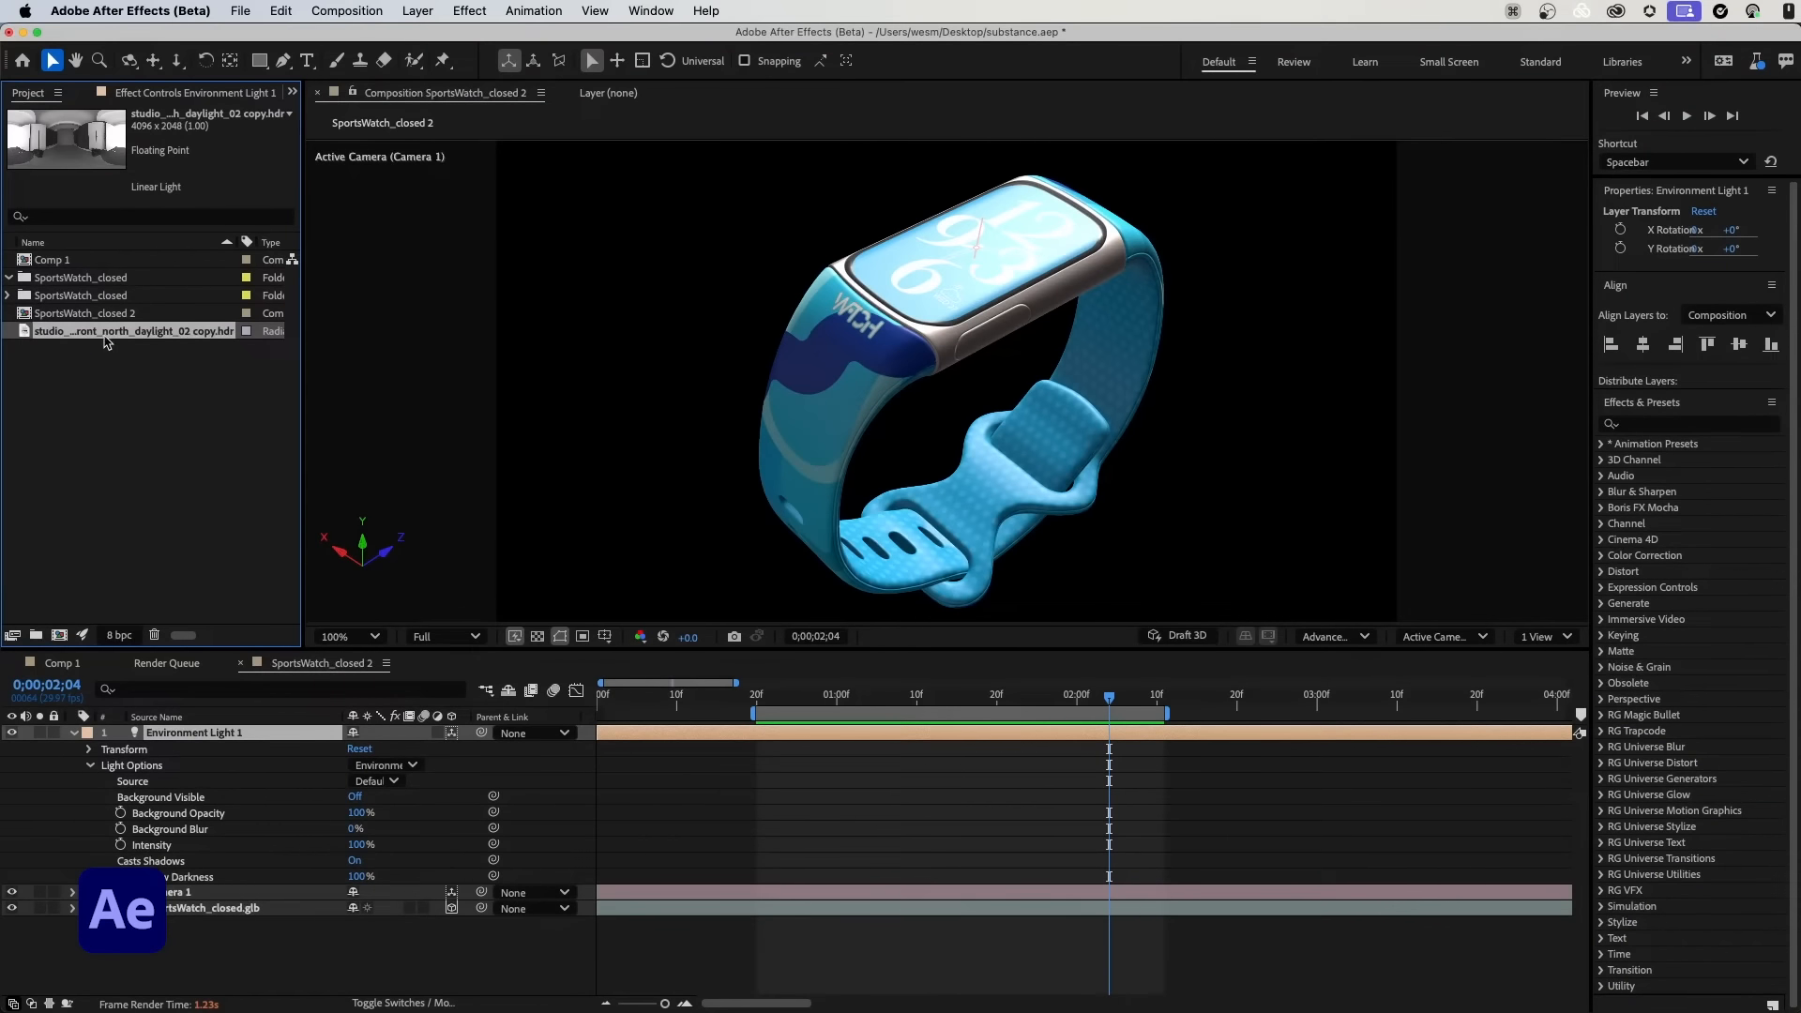
pyautogui.moveTo(105, 342); pyautogui.dragTo(176, 961)
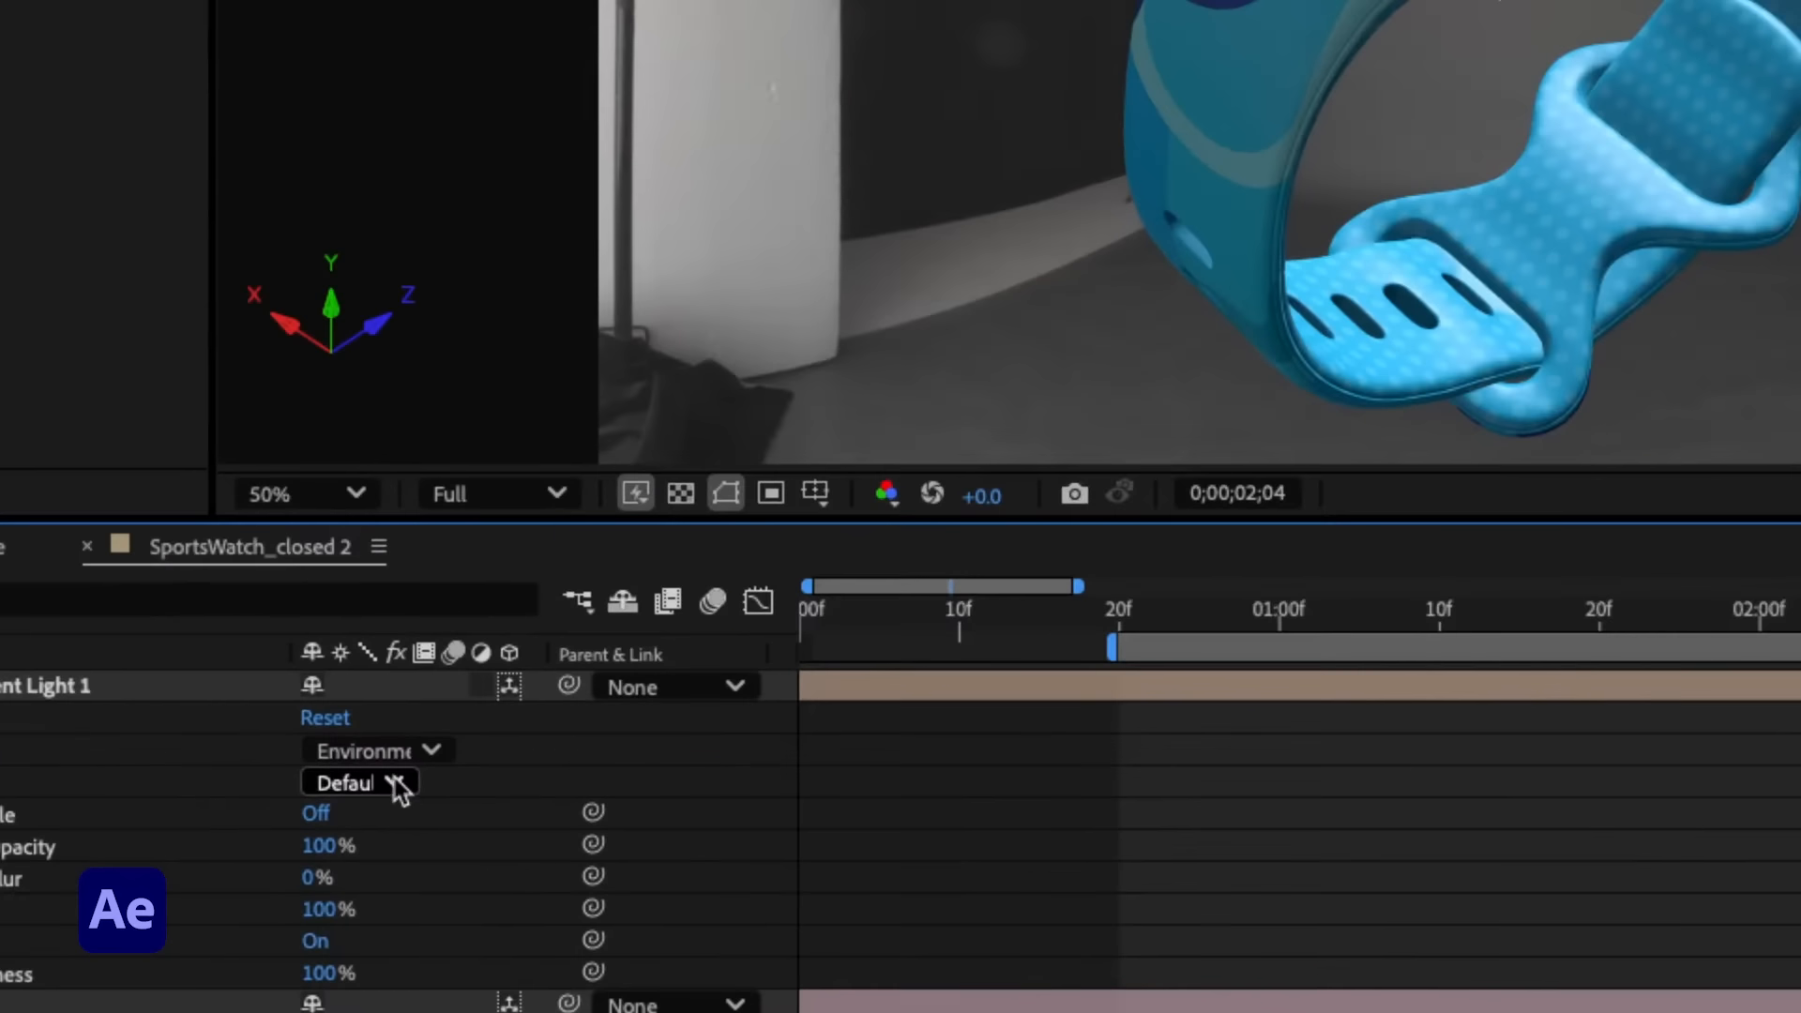
pyautogui.click(375, 780)
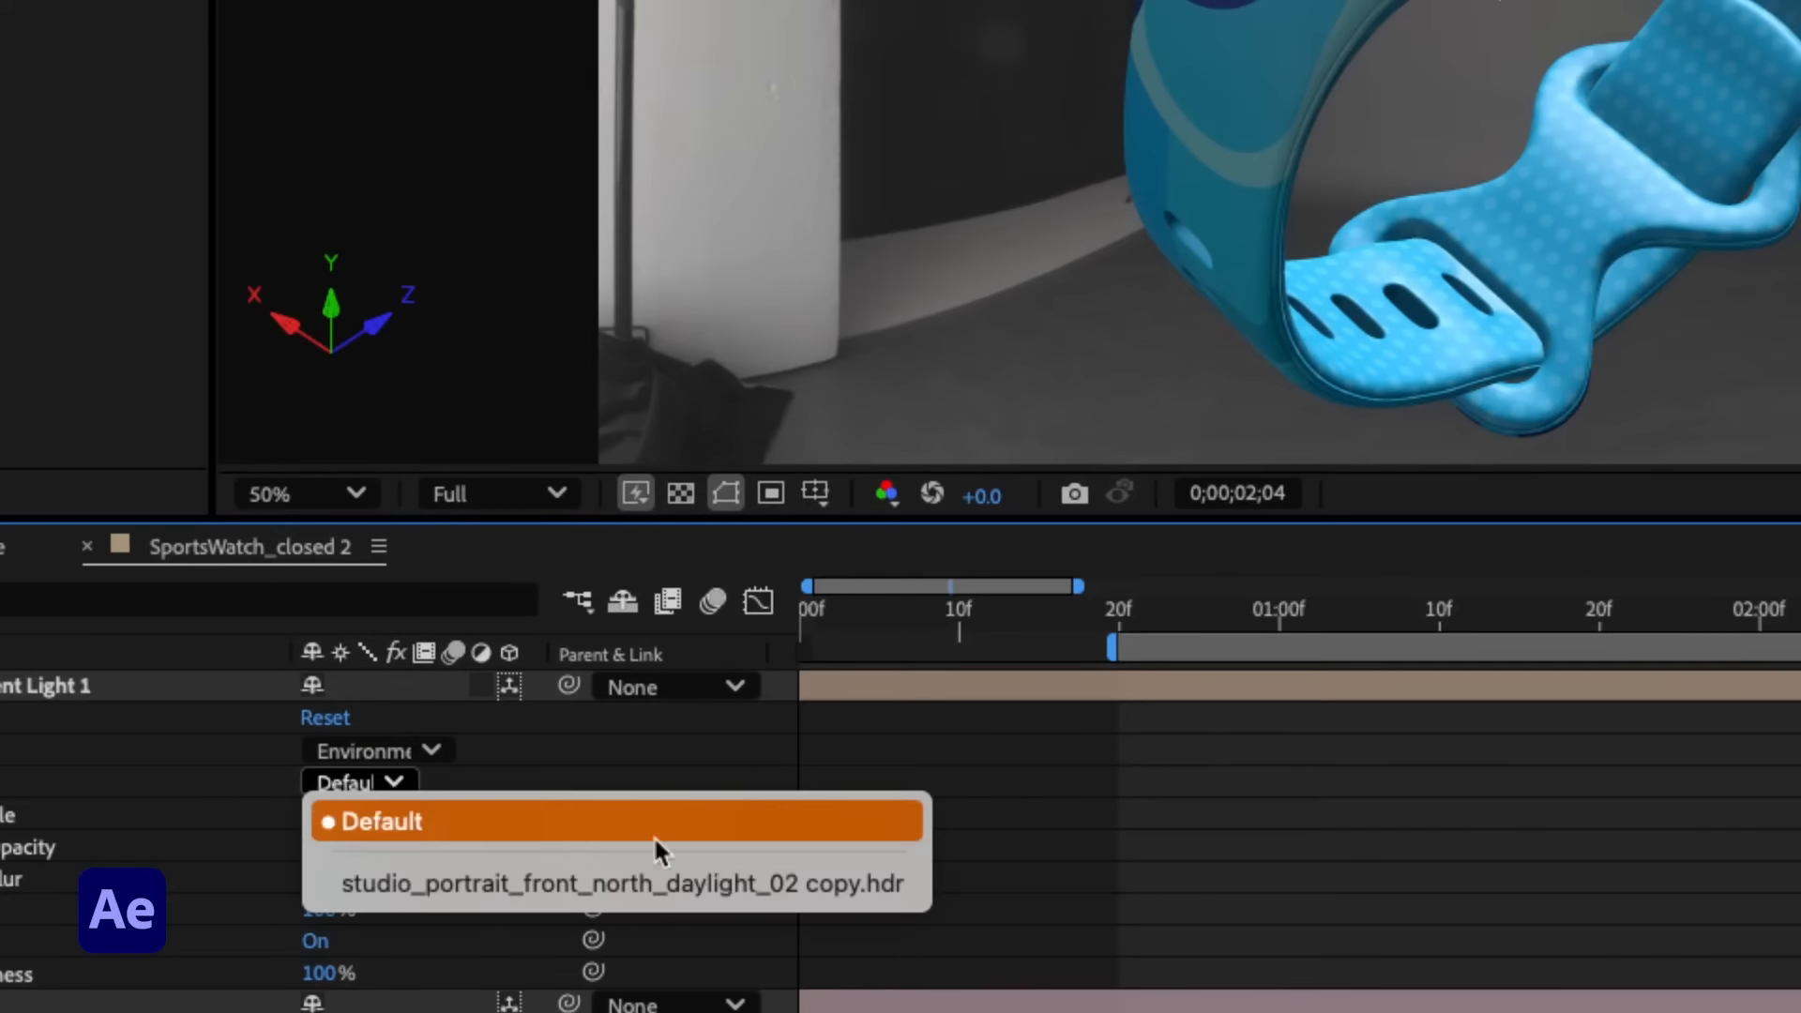
pyautogui.click(892, 882)
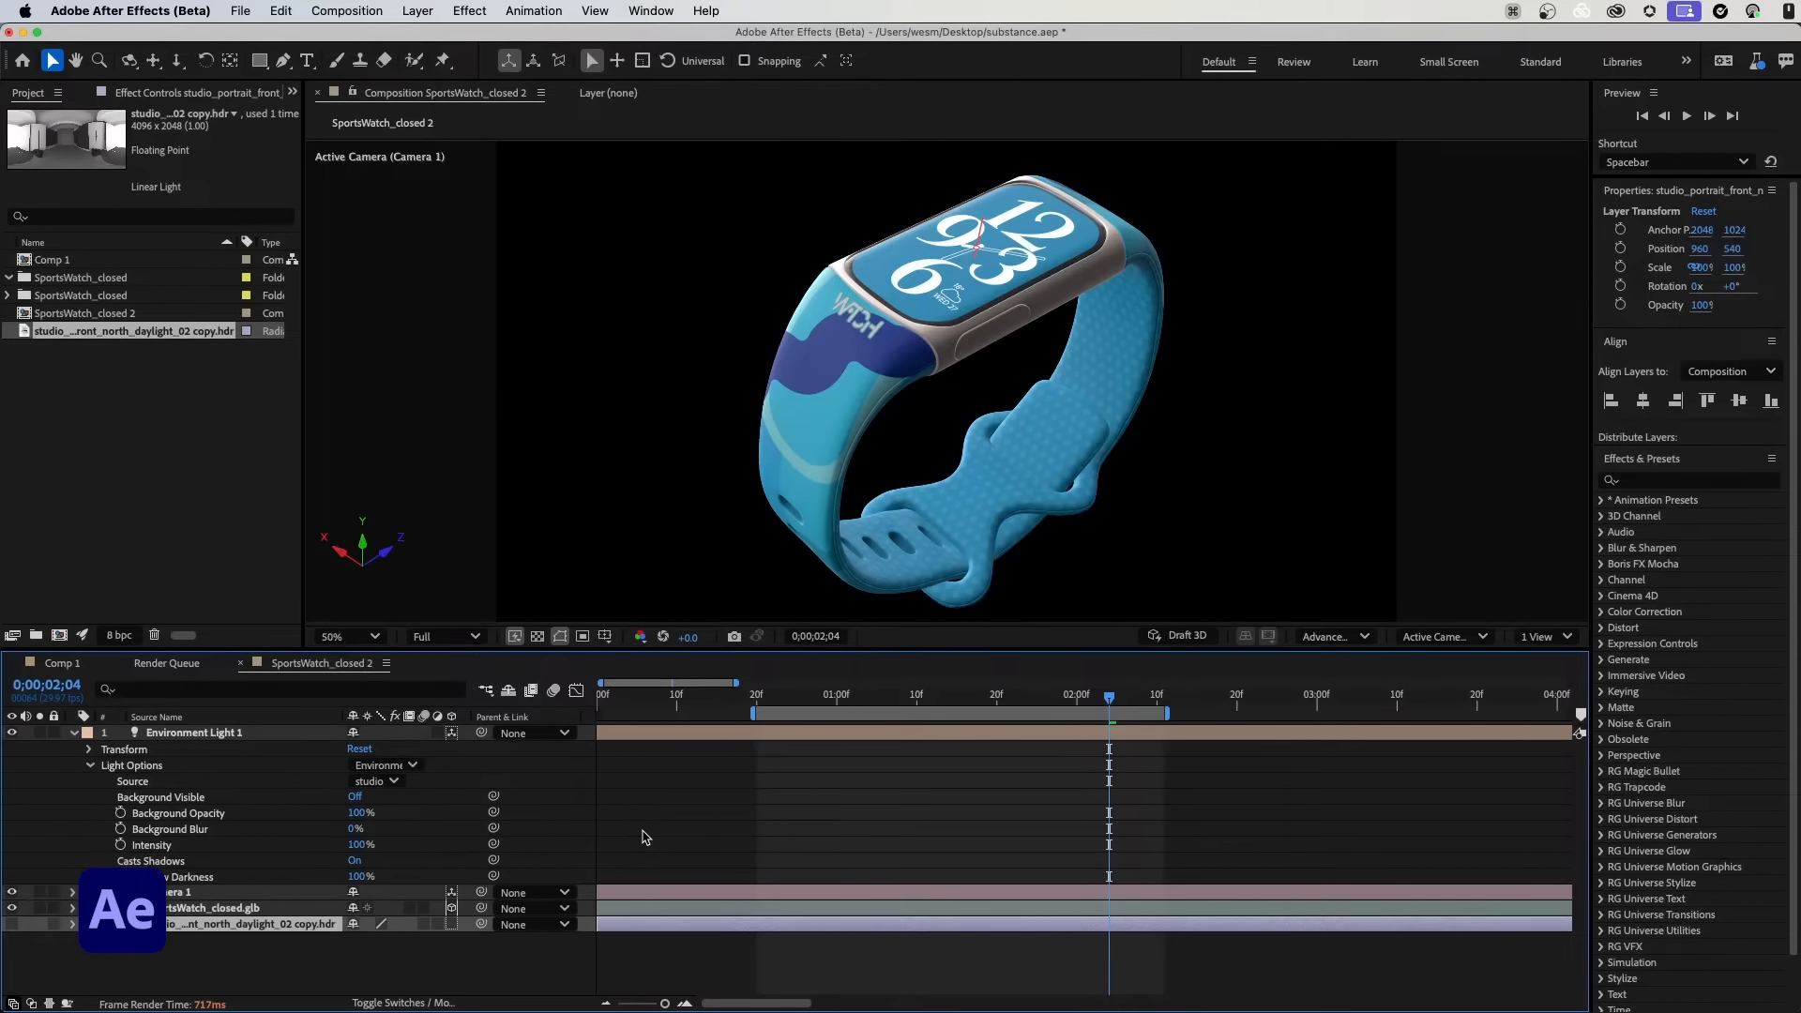
pyautogui.click(644, 837)
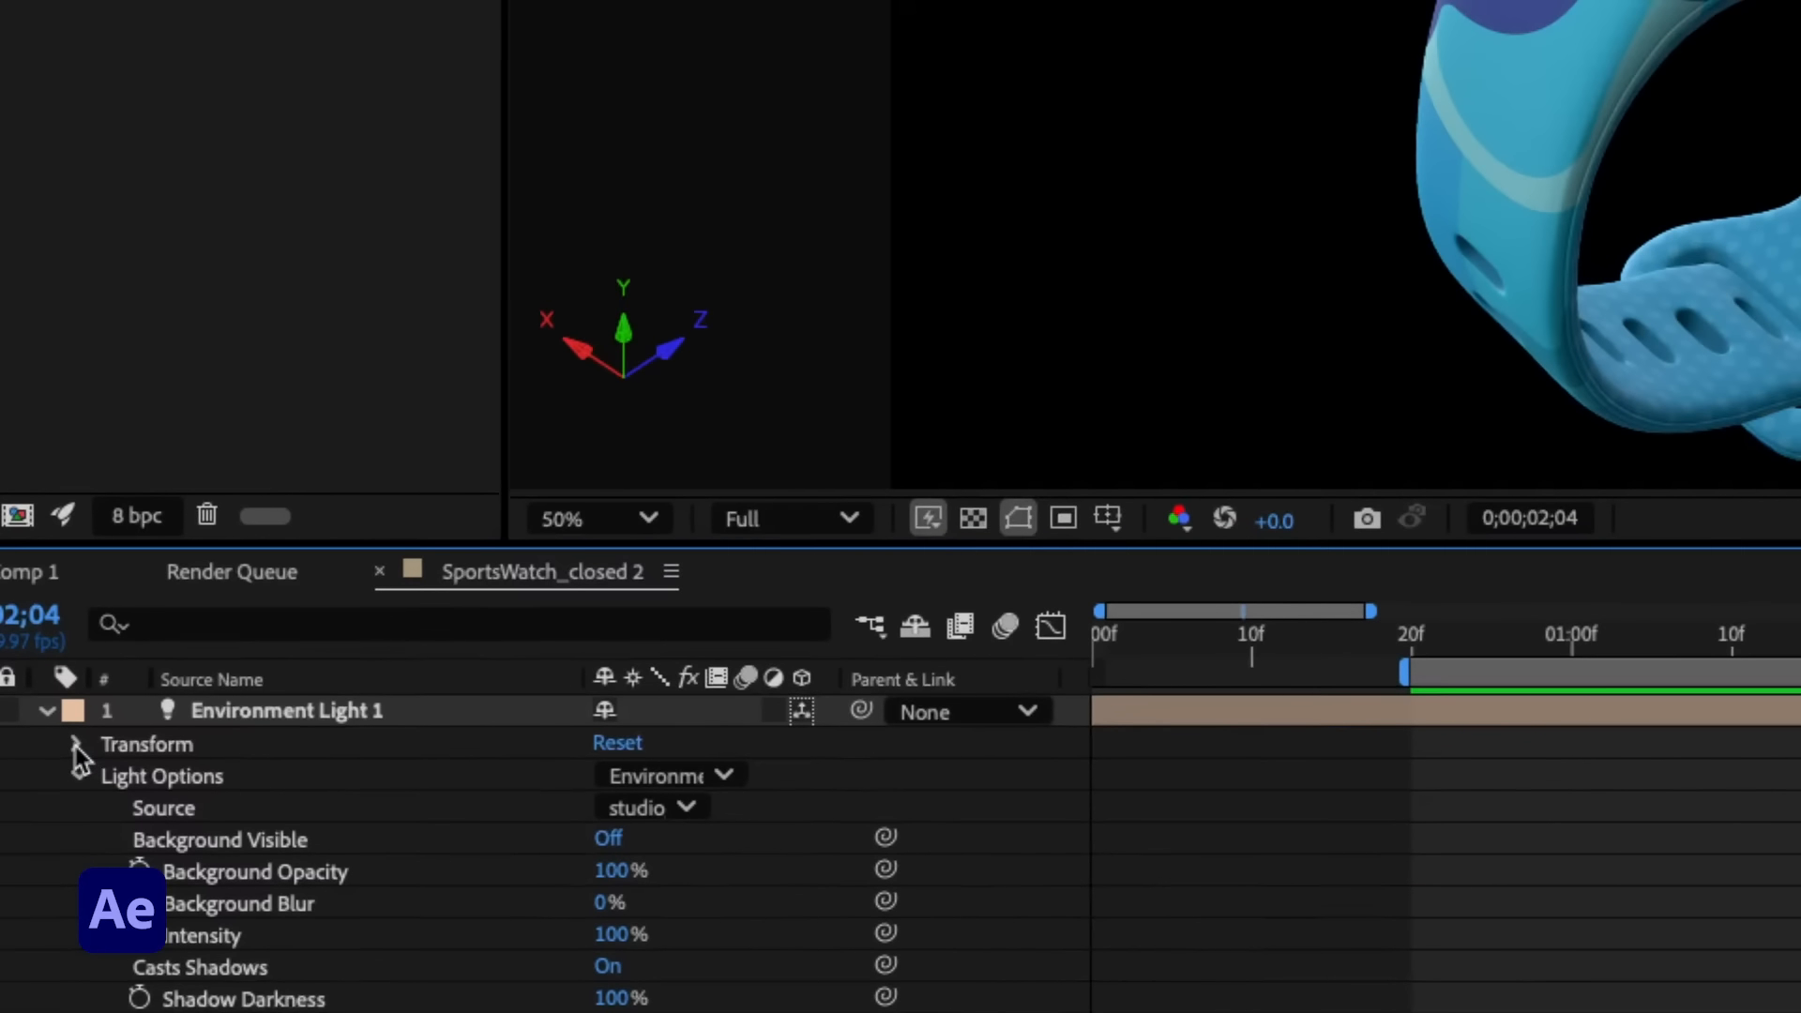
# Step: Raise Environment Light 1's Y Rotation to about 129° and fine-tune it to change how the HDR lights the watch
pyautogui.click(89, 748)
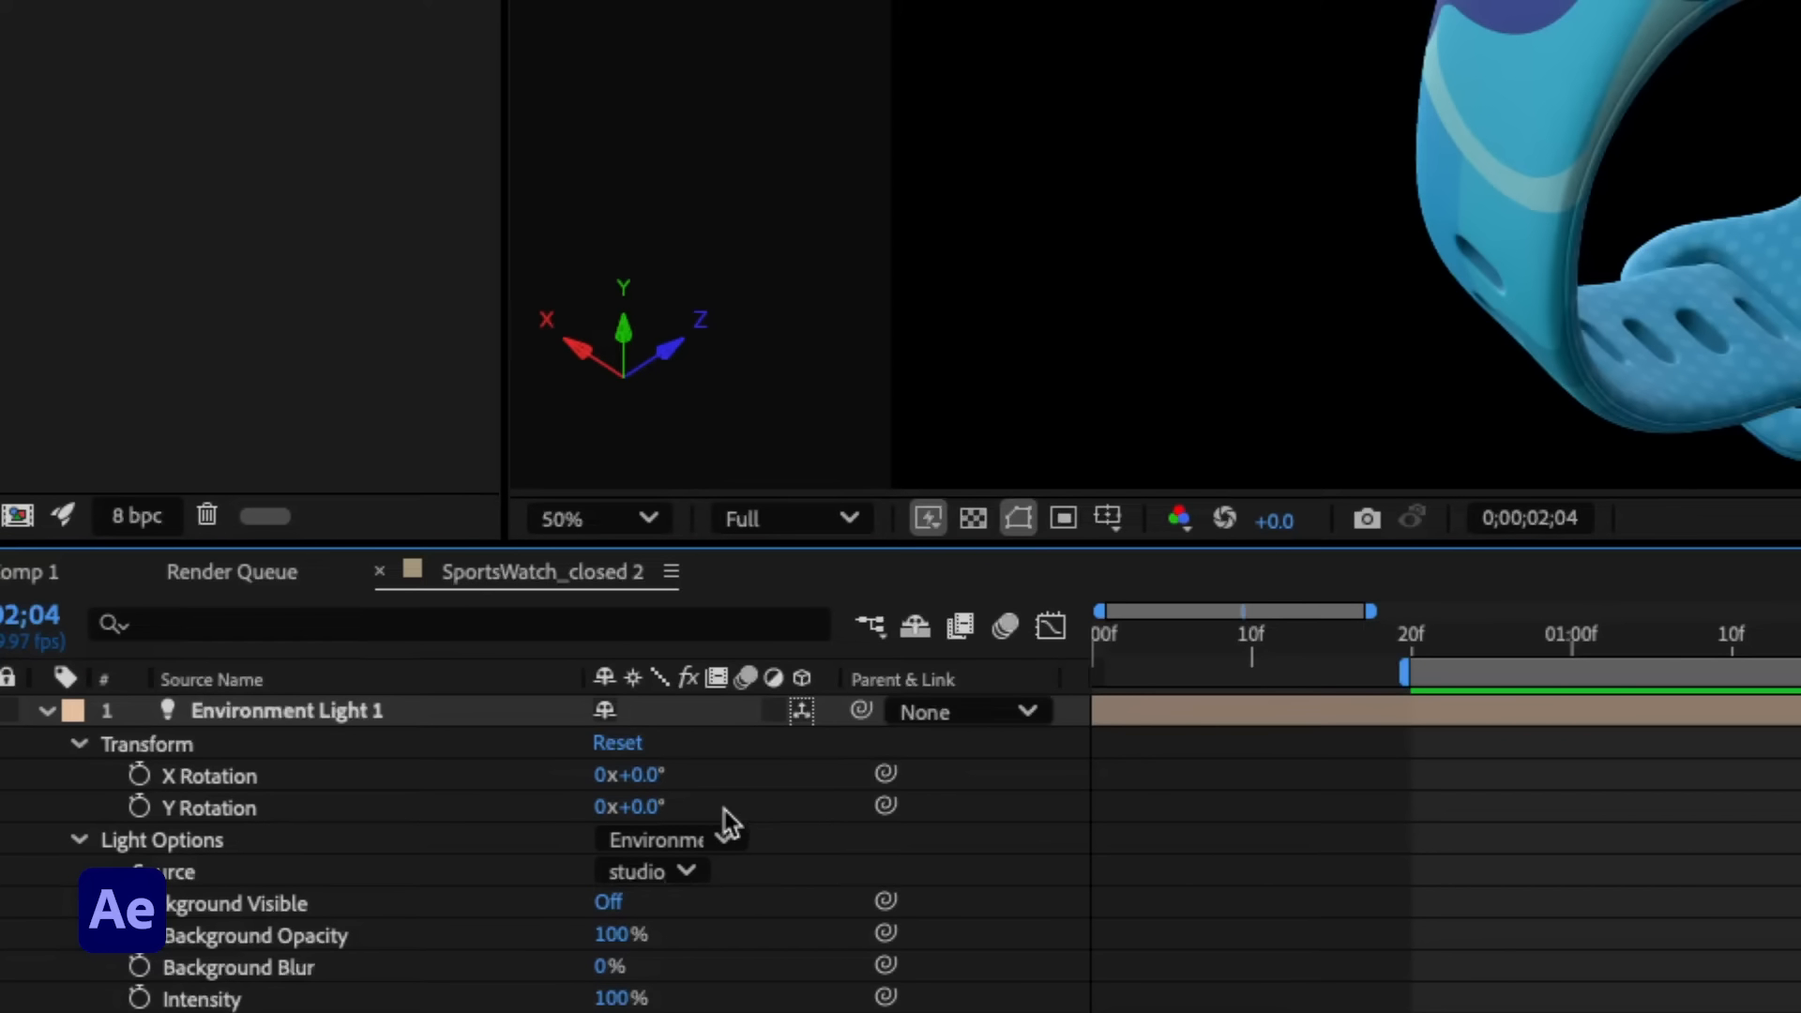
pyautogui.moveTo(644, 808); pyautogui.dragTo(880, 790)
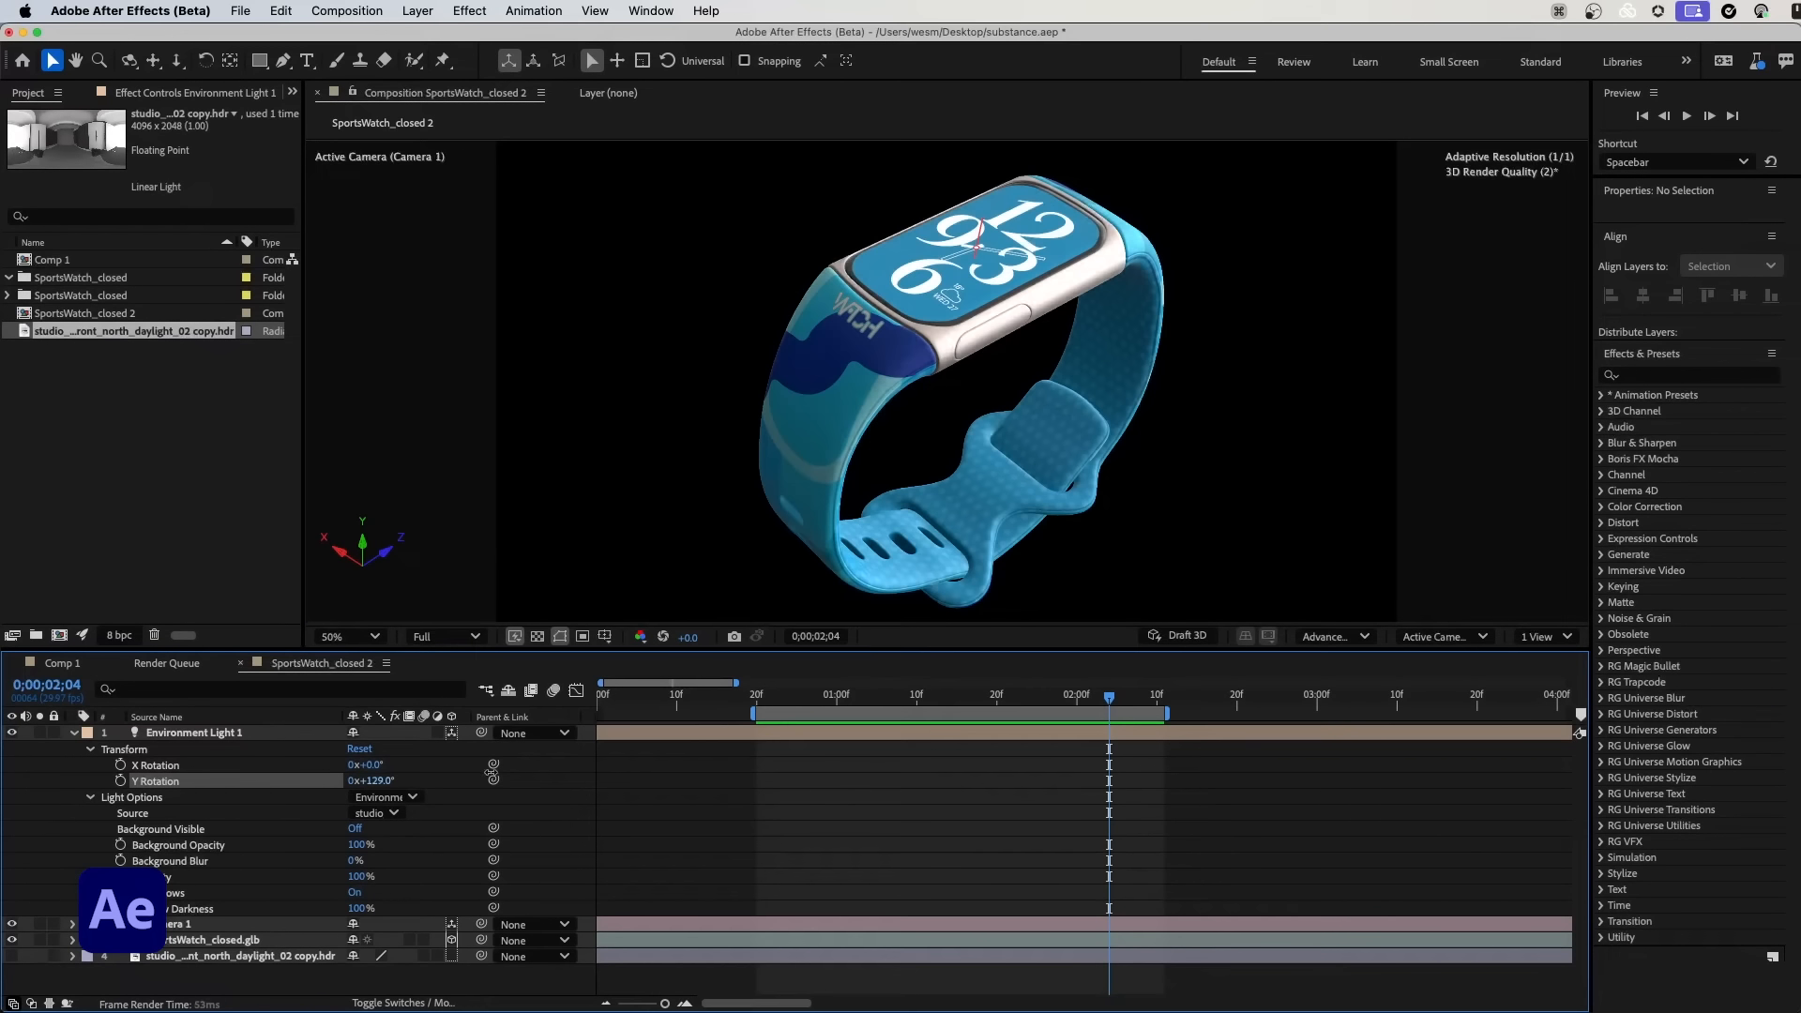
pyautogui.moveTo(493, 777)
pyautogui.mouseDown()
pyautogui.moveTo(630, 766)
pyautogui.moveTo(433, 763)
pyautogui.moveTo(562, 762)
pyautogui.moveTo(472, 760)
pyautogui.moveTo(495, 761)
pyautogui.mouseUp()
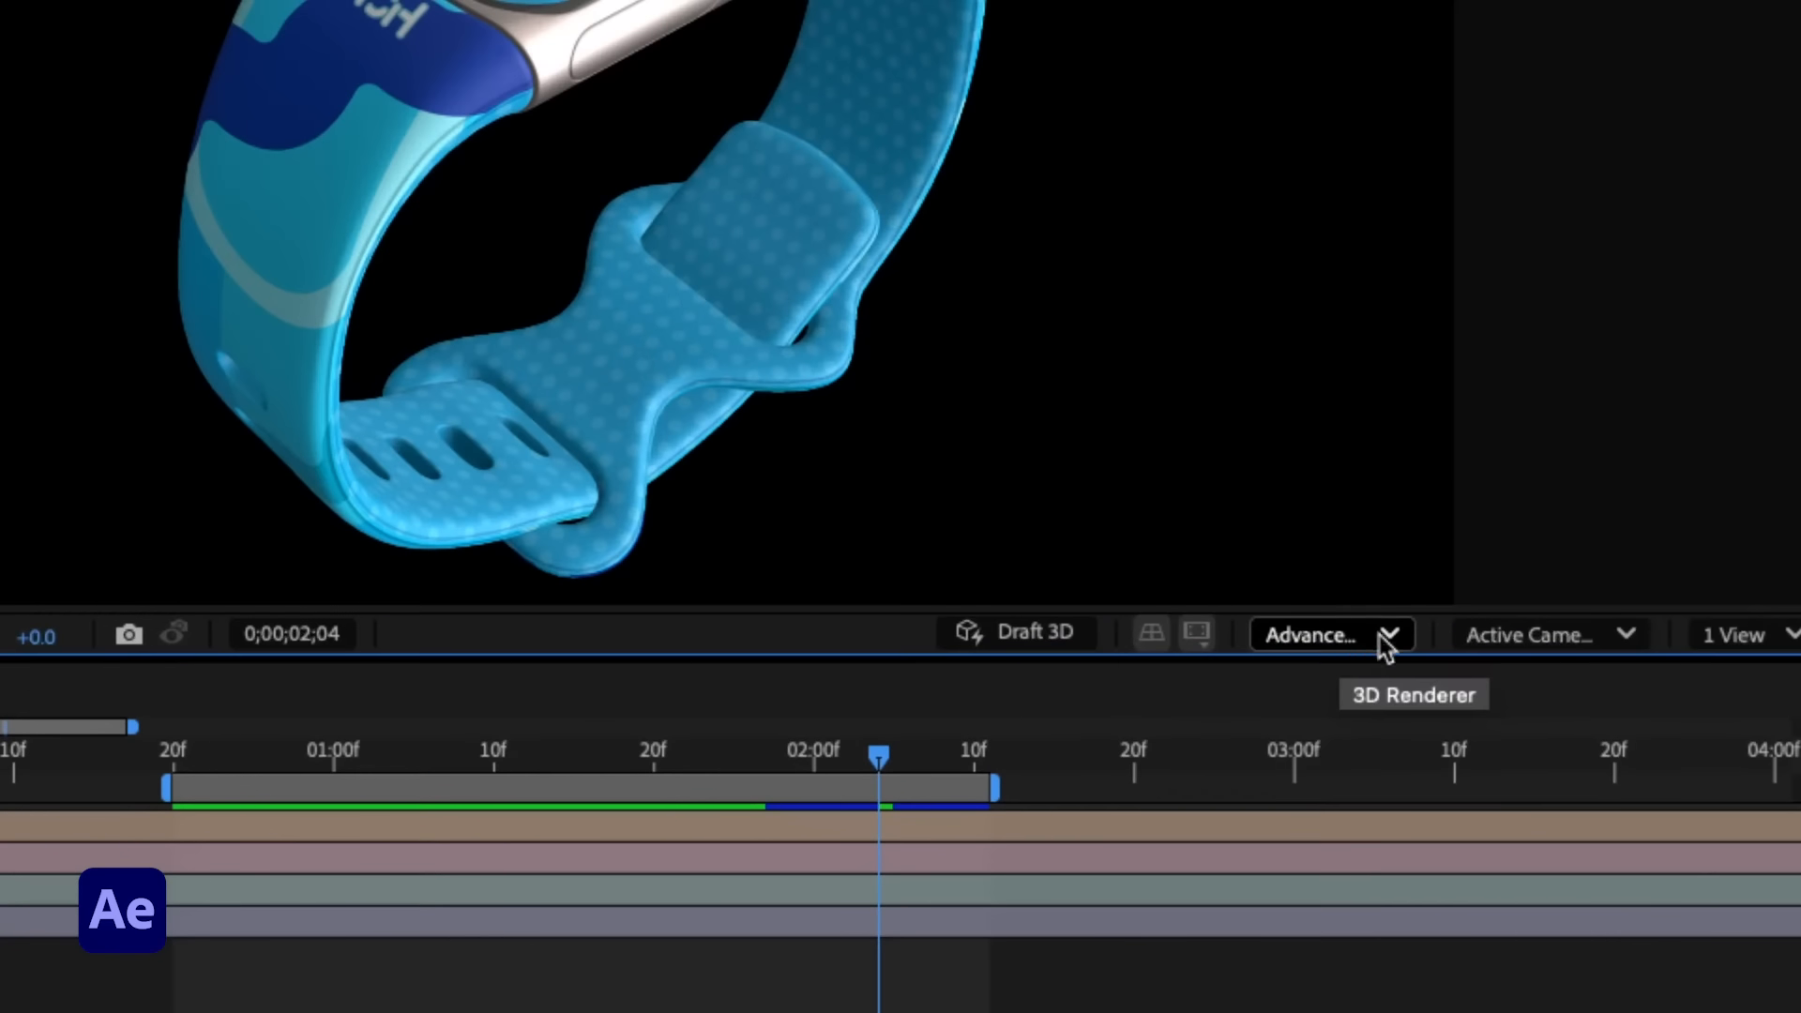
# Step: Open the Advanced 3D renderer options and fit the shadow casting box to the scene
pyautogui.click(1340, 638)
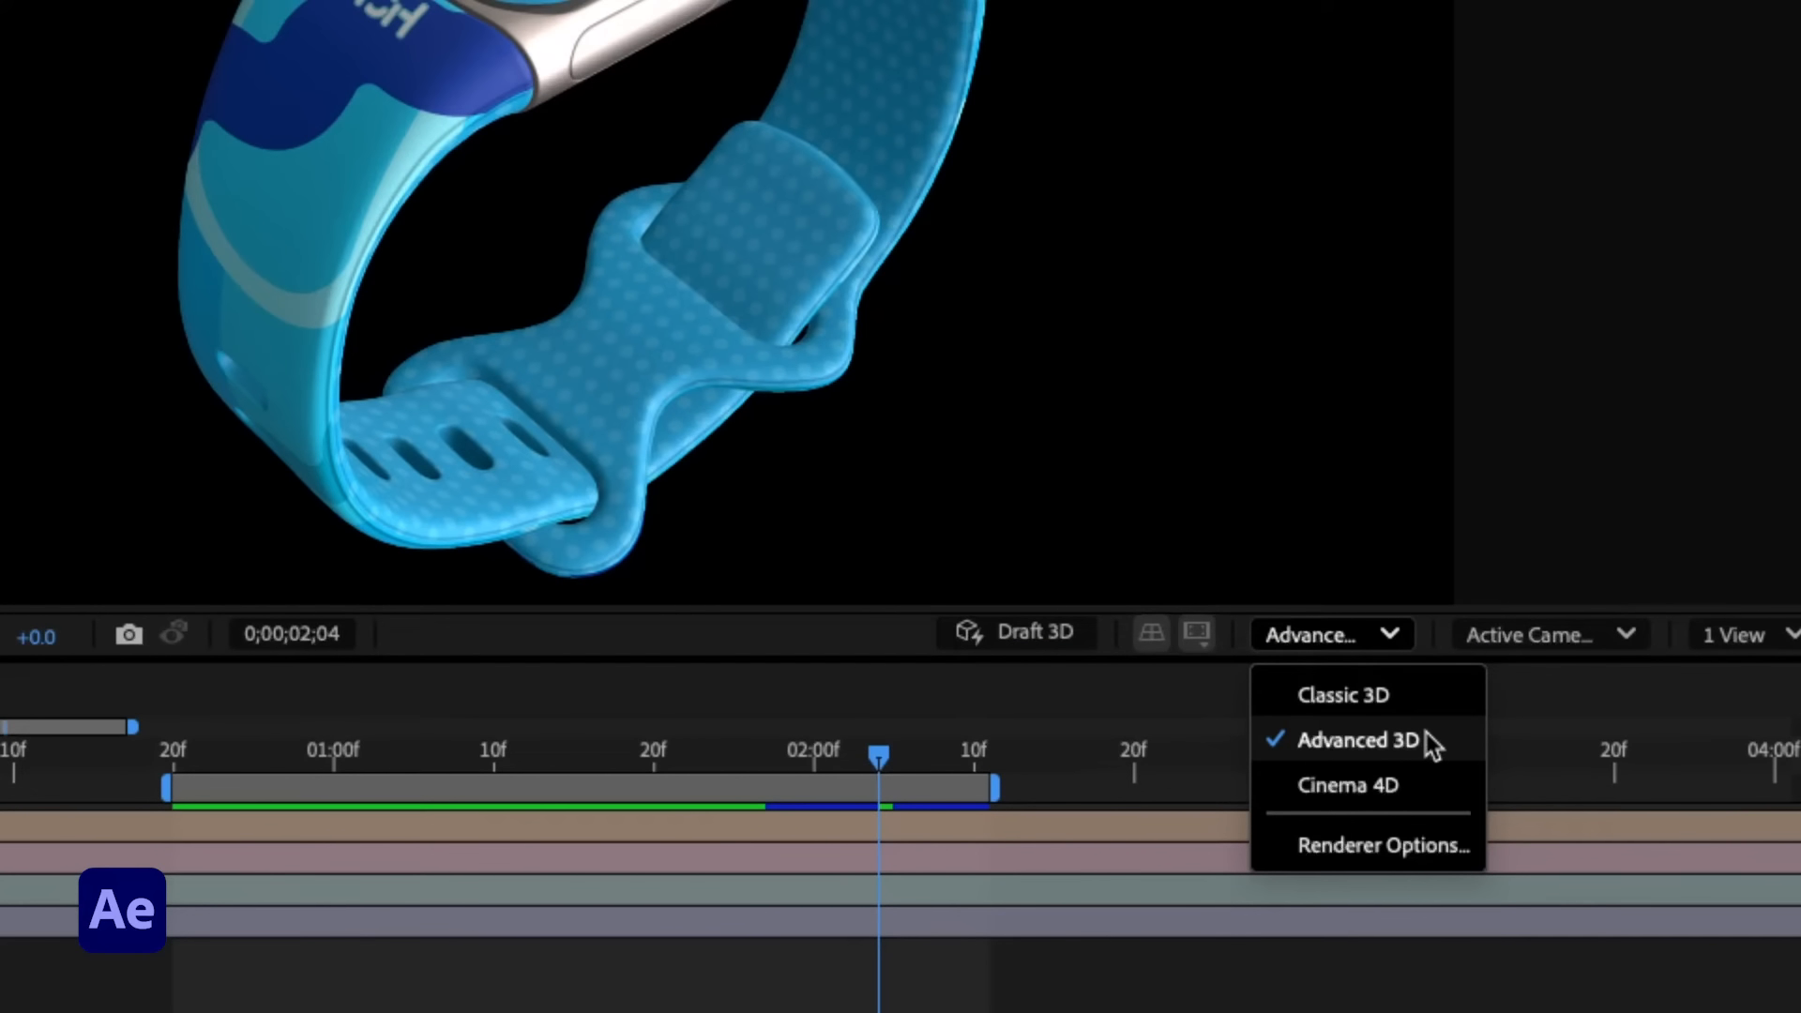
pyautogui.click(1424, 845)
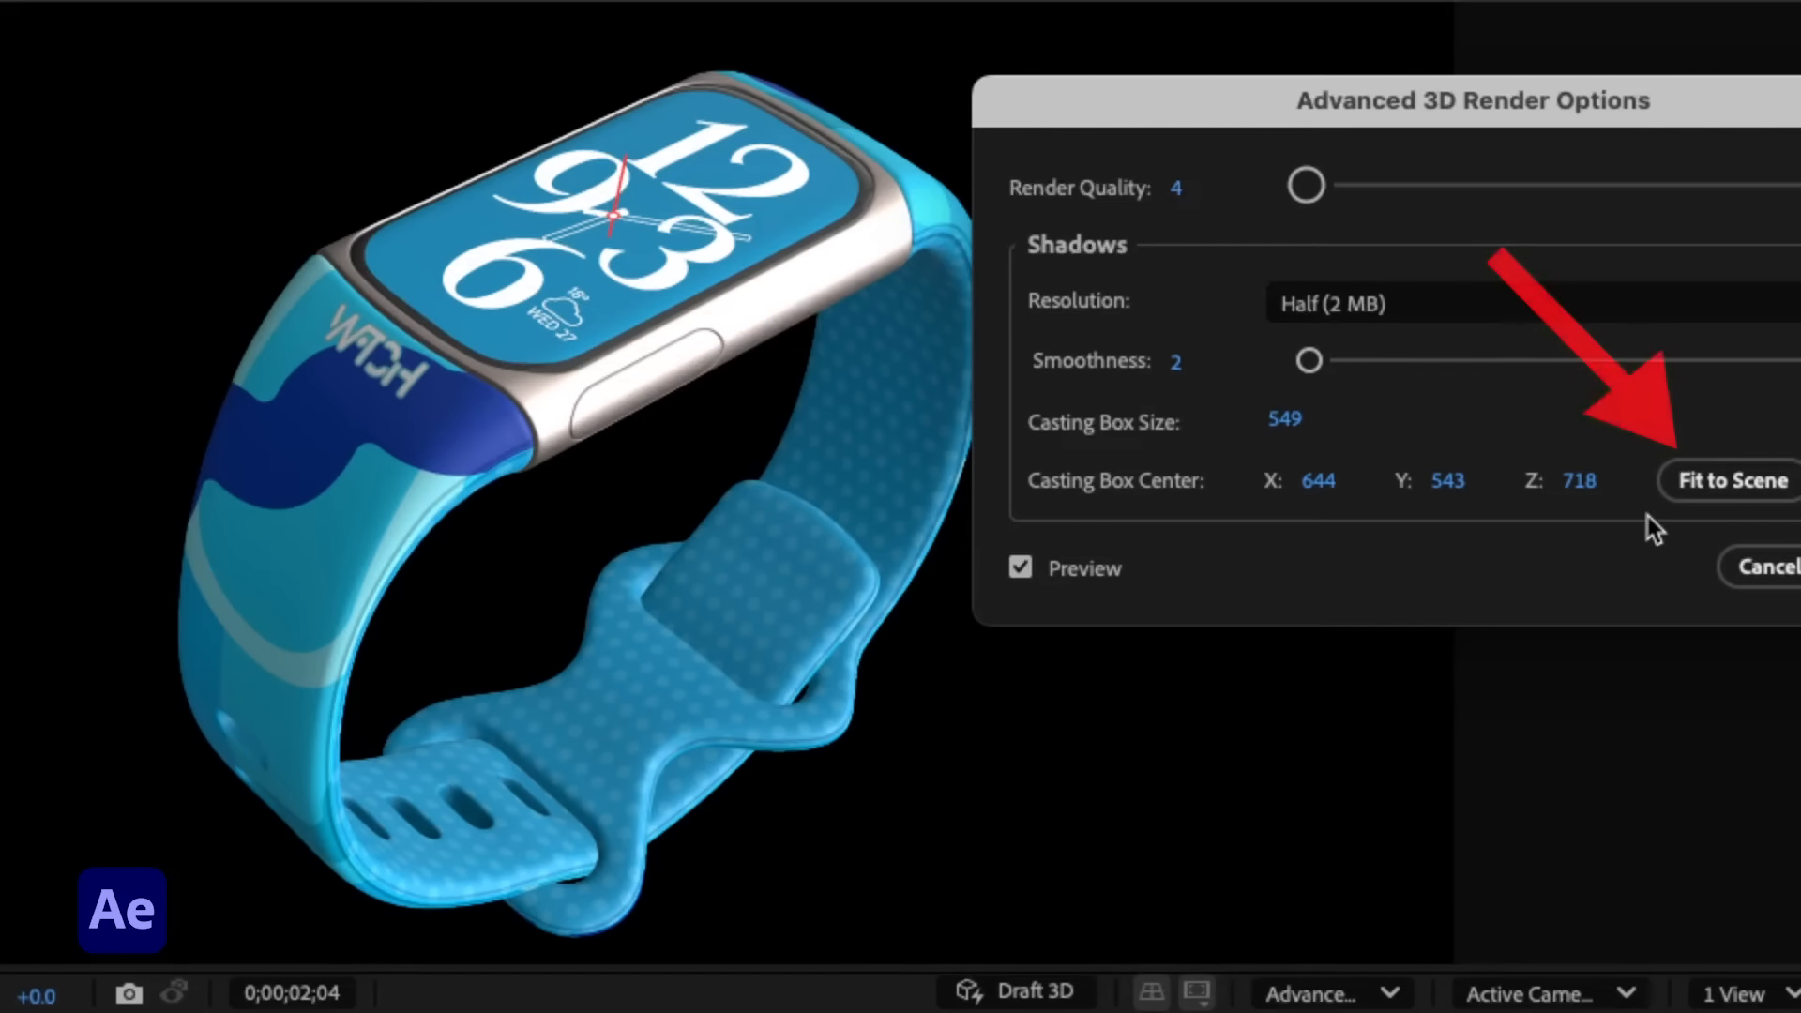
pyautogui.click(1791, 483)
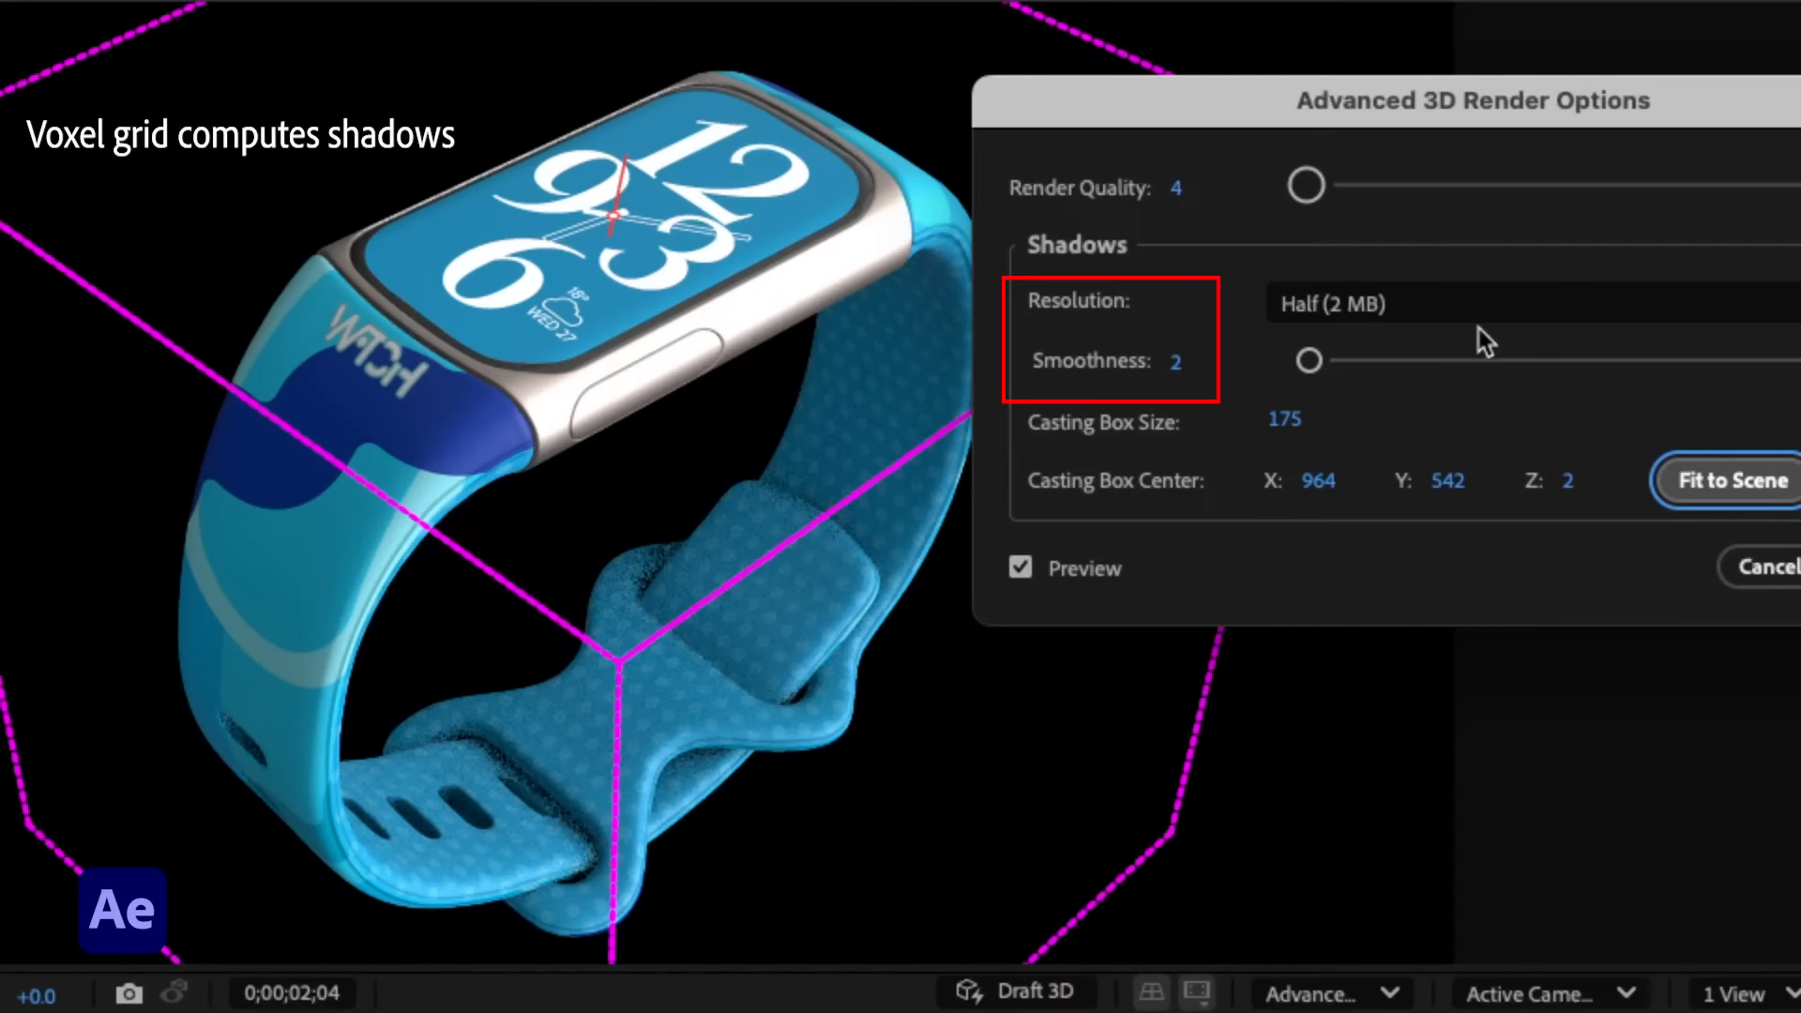
# Step: Review the shadow resolution choices, keep Half (2 MB), try Render Quality at 31, lower it again and accept the render options
pyautogui.click(1497, 302)
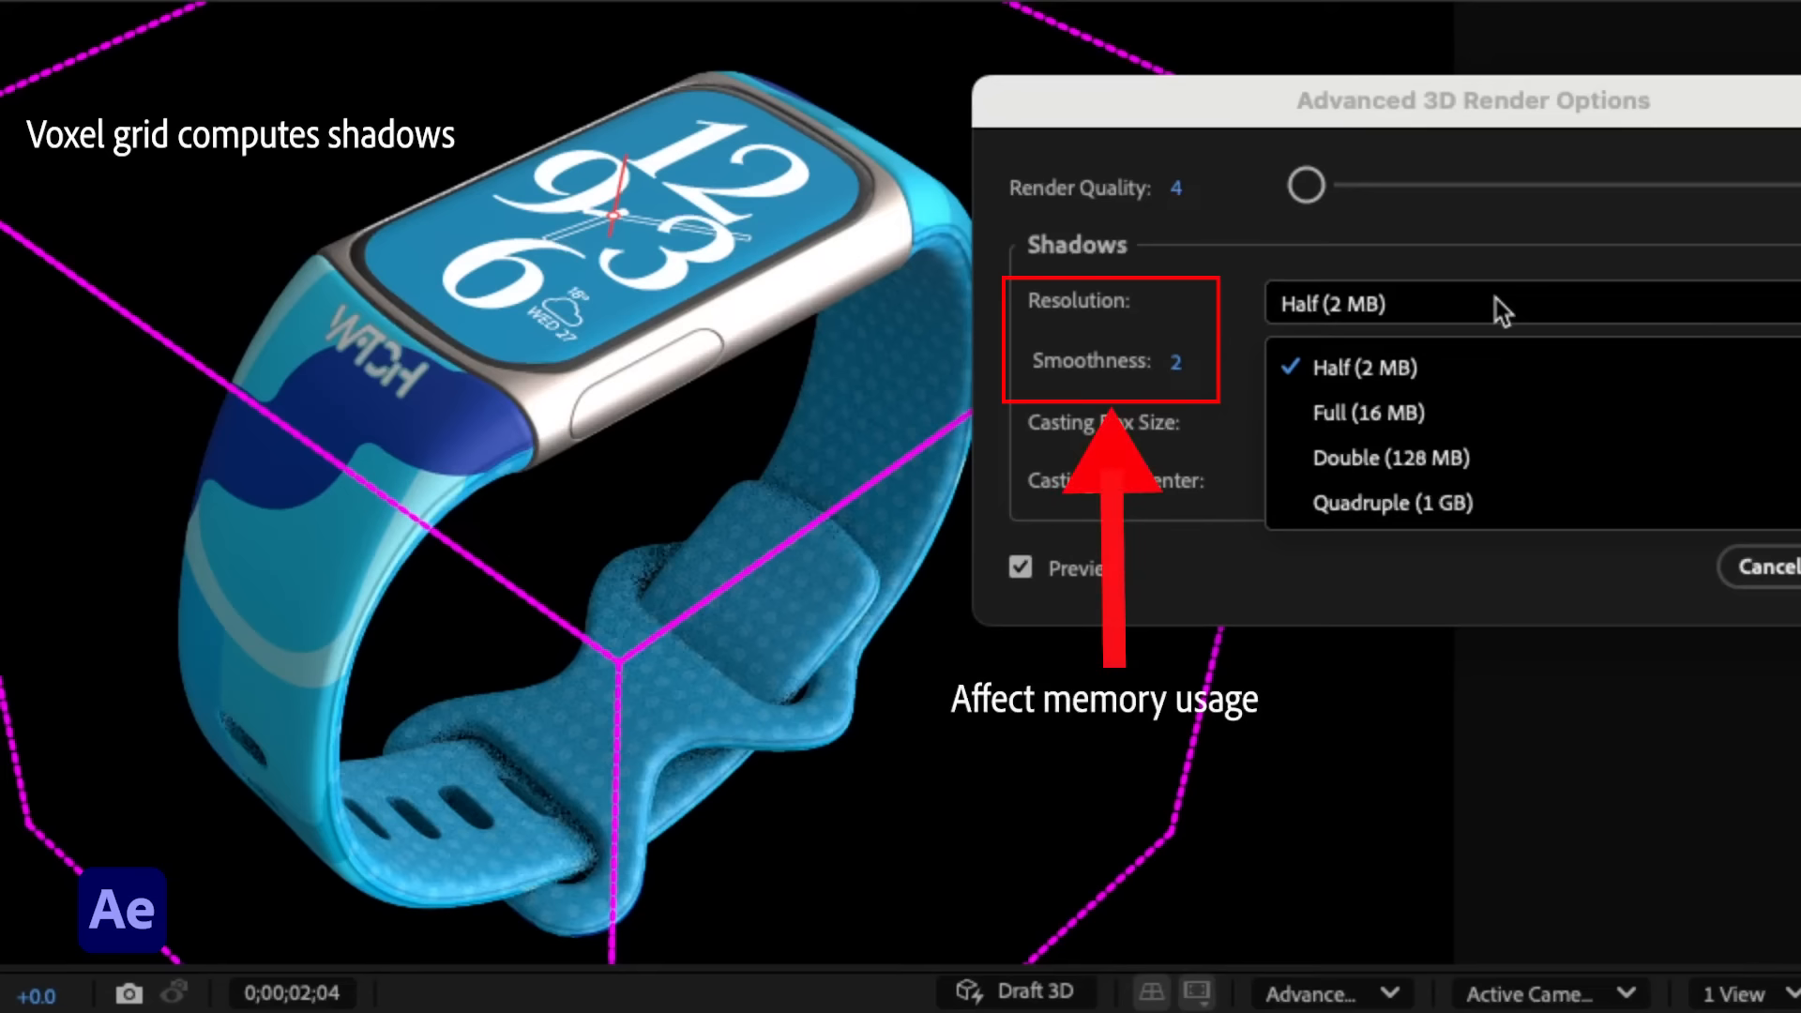
pyautogui.click(1501, 309)
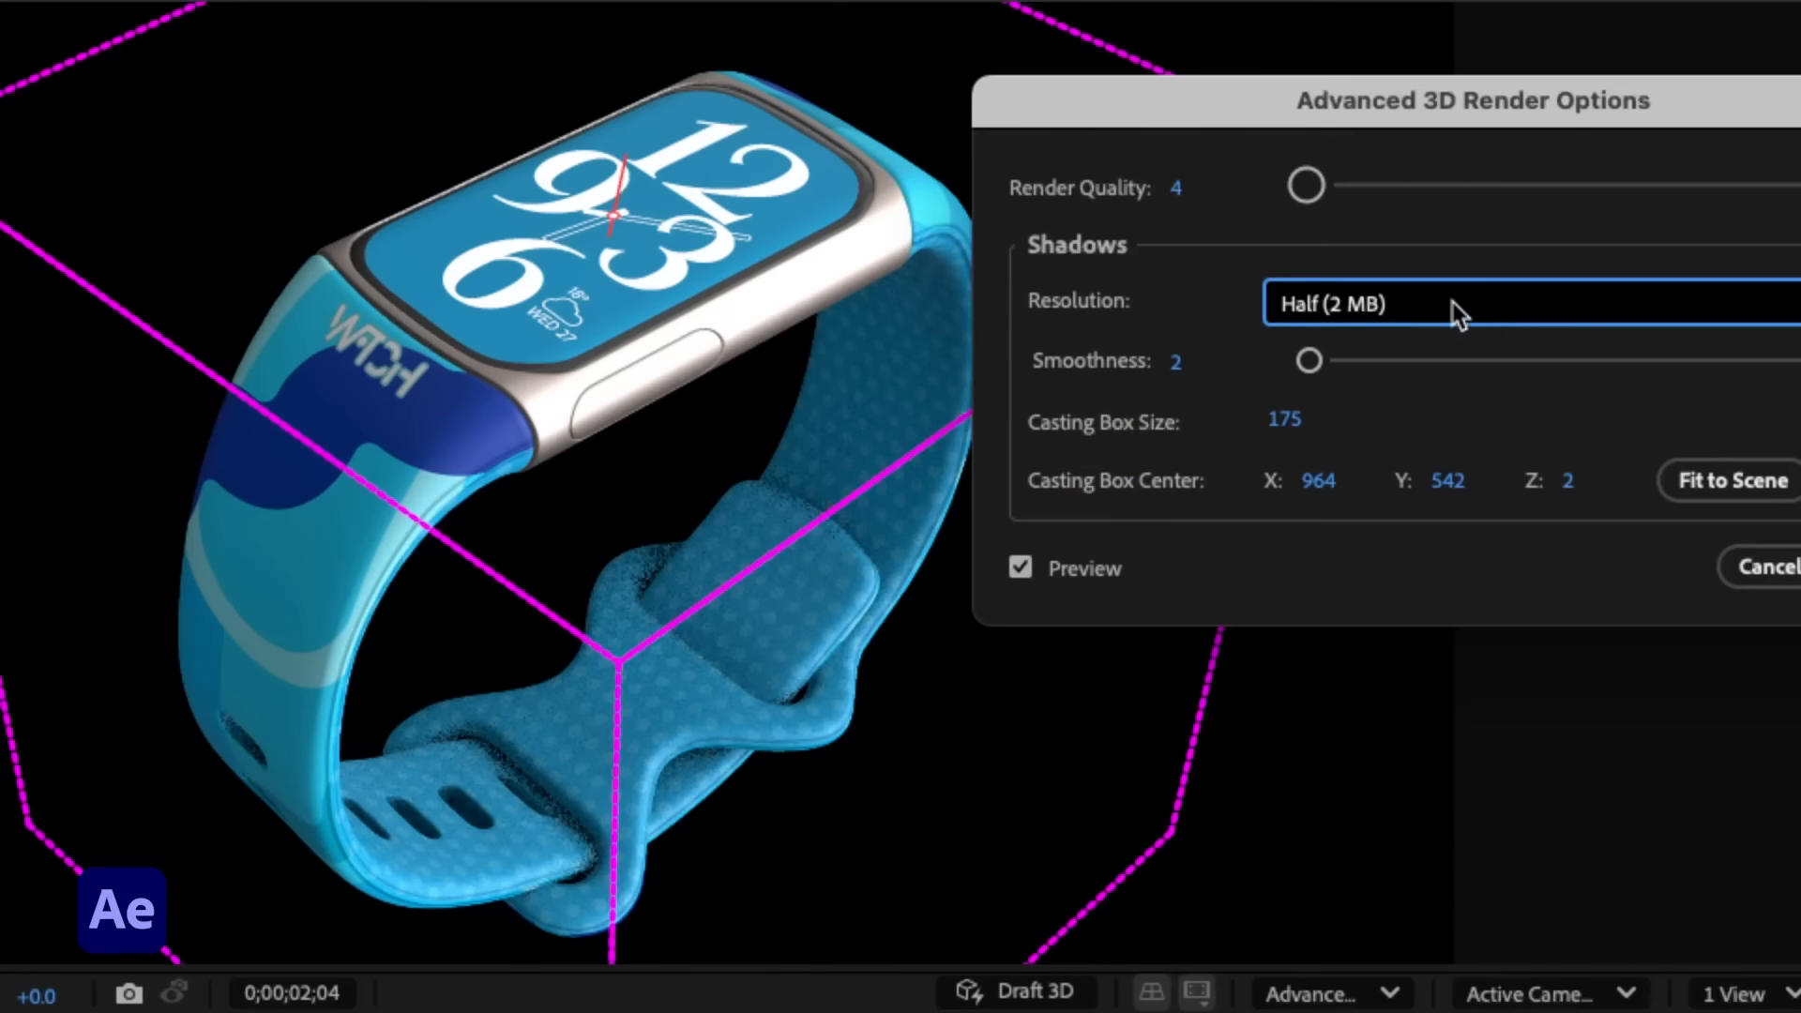
pyautogui.moveTo(1306, 184); pyautogui.dragTo(1362, 192)
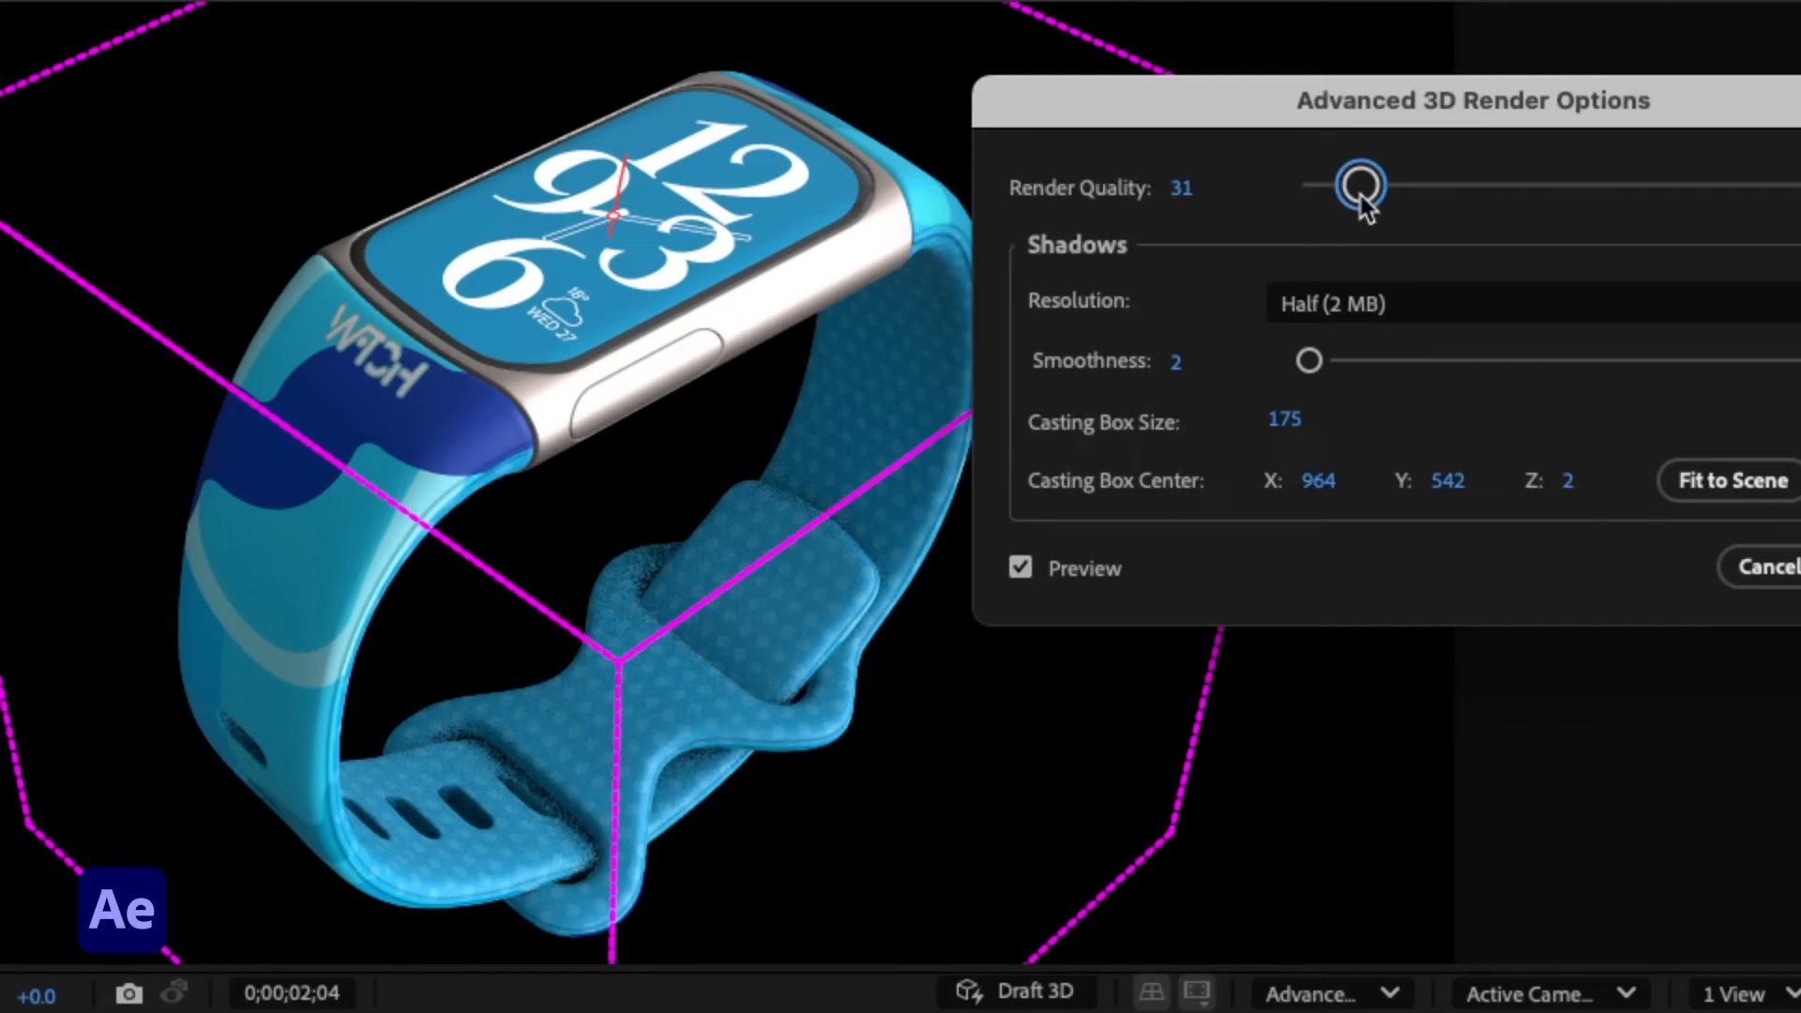
pyautogui.moveTo(1363, 195); pyautogui.dragTo(1318, 194)
pyautogui.click(1799, 566)
# Step: Create a solid named ground and make it a 3D layer lying flat under the watch, with X orientation 270° and Y position about 609
pyautogui.click(417, 10)
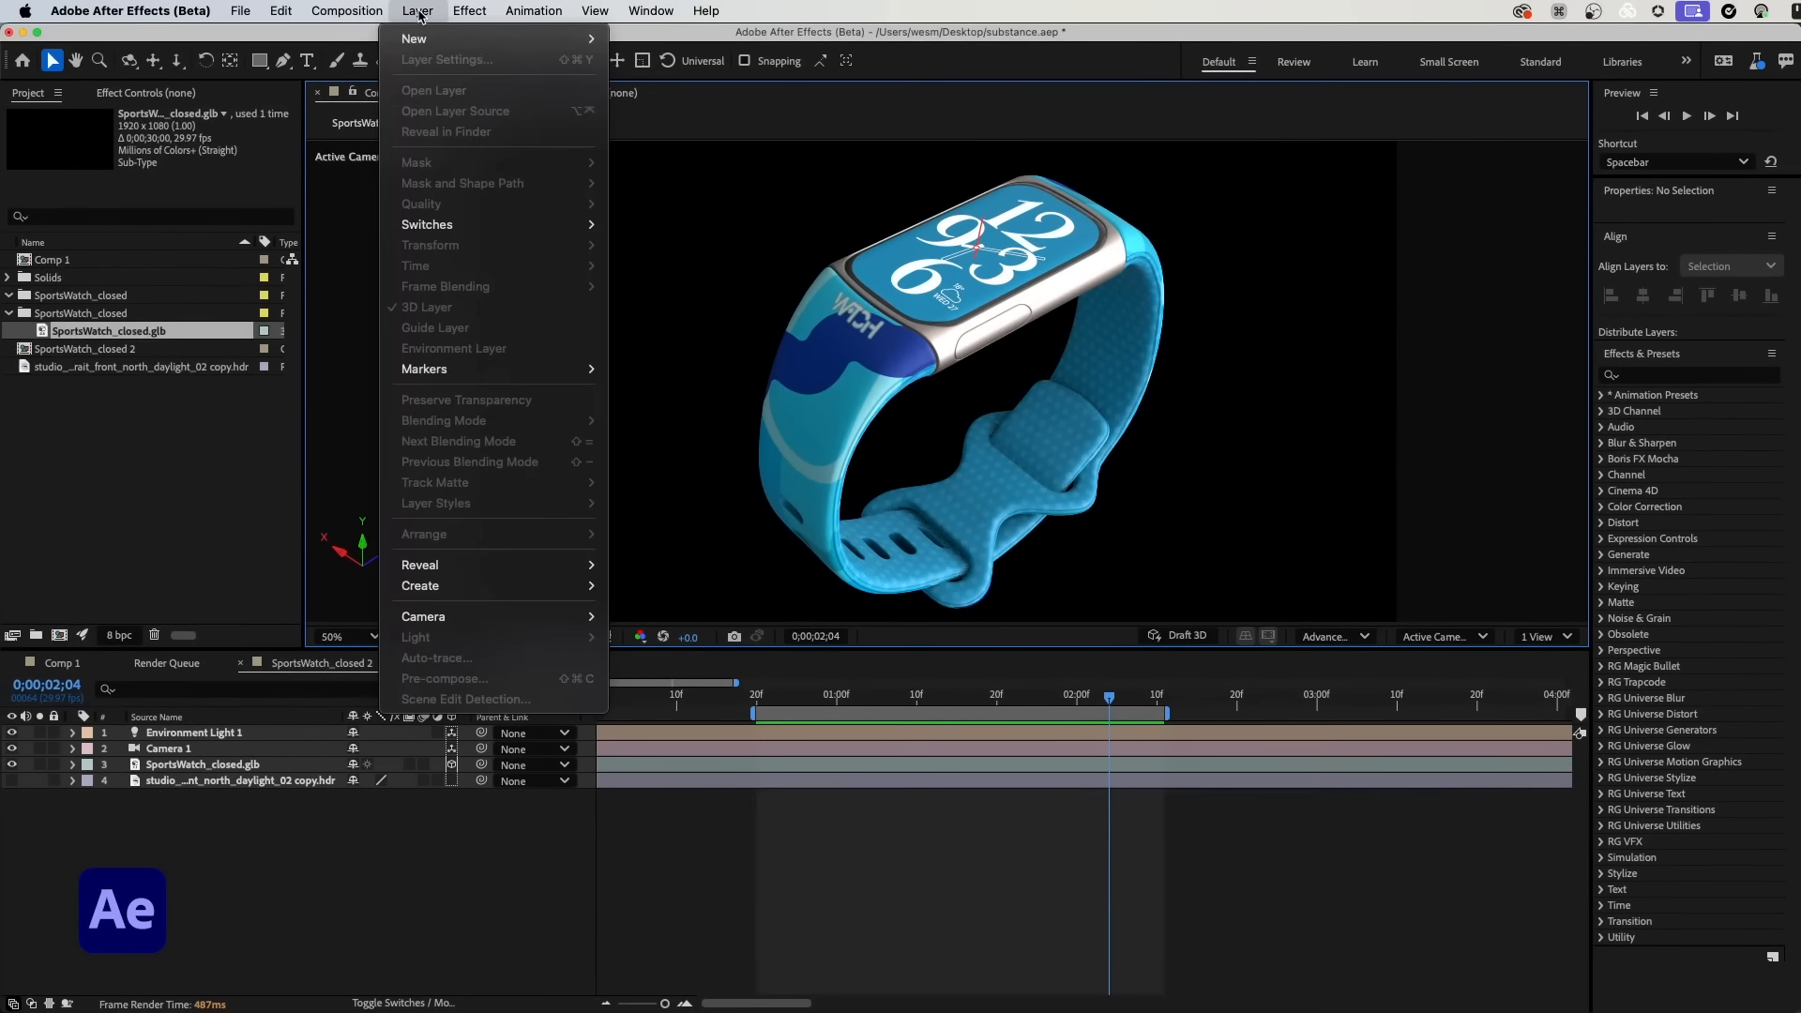
pyautogui.moveTo(441, 56)
pyautogui.click(675, 56)
pyautogui.write('ground')
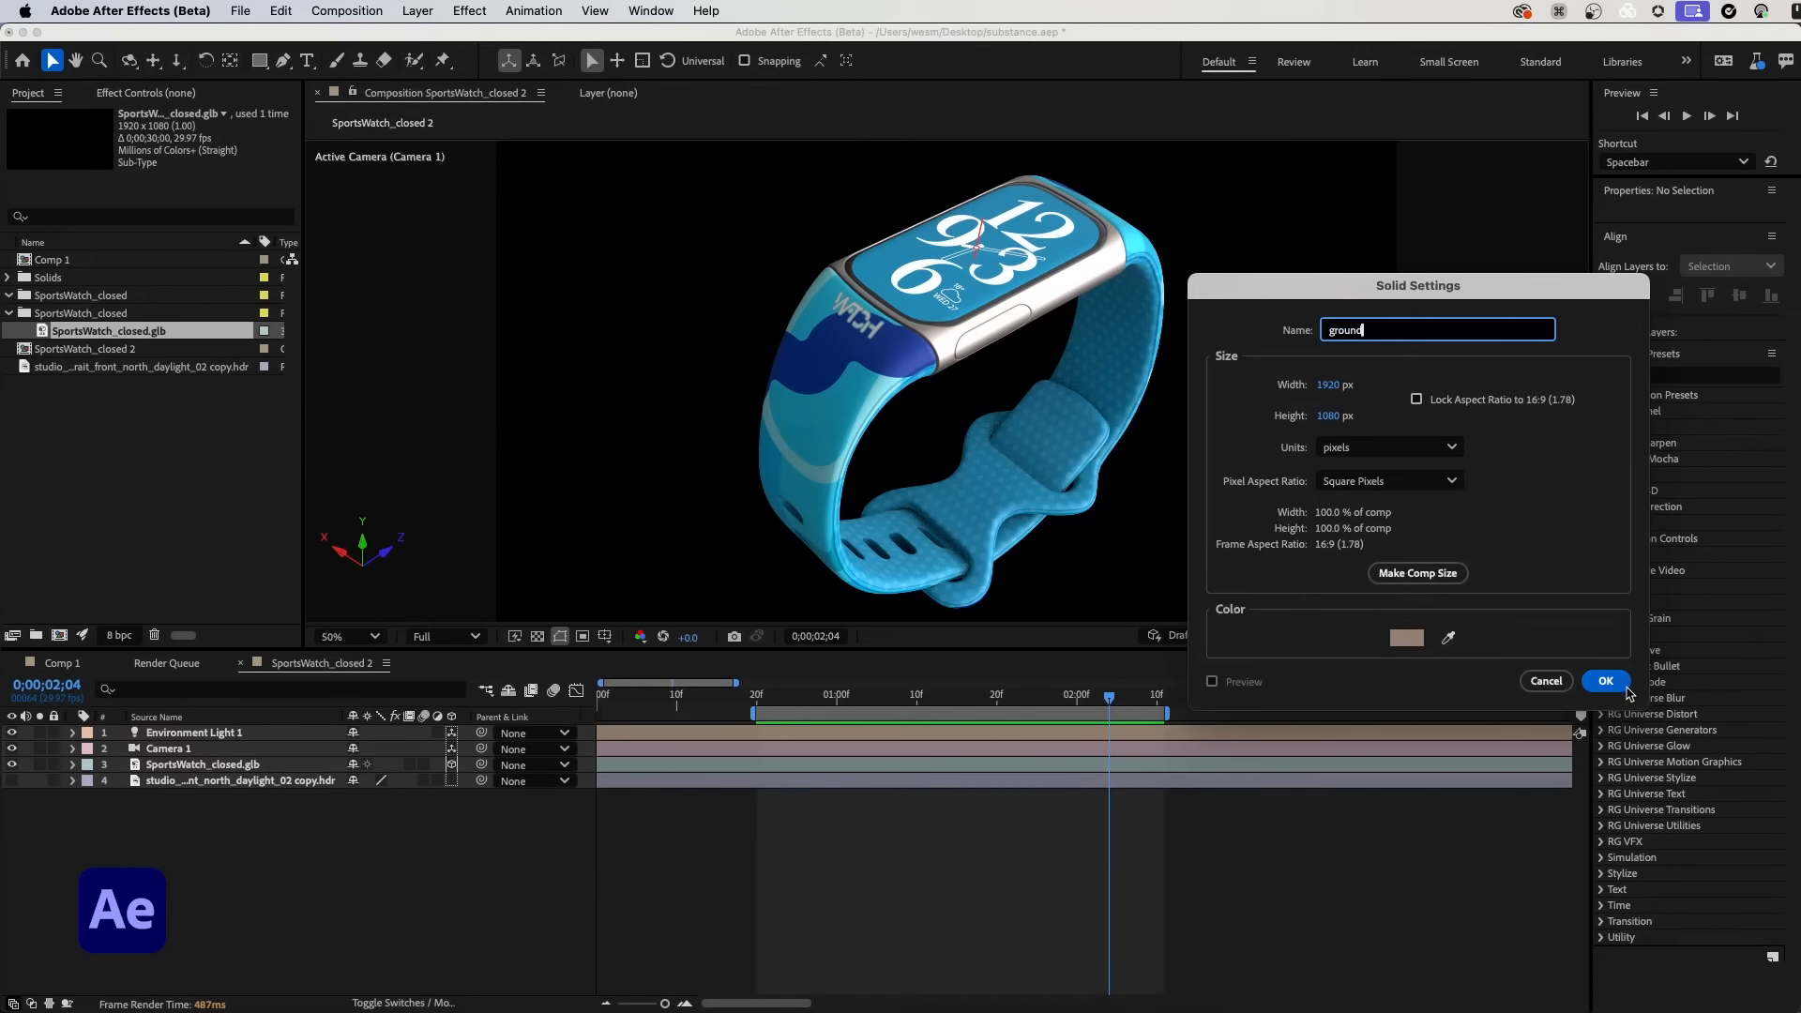
pyautogui.click(1611, 682)
pyautogui.click(450, 728)
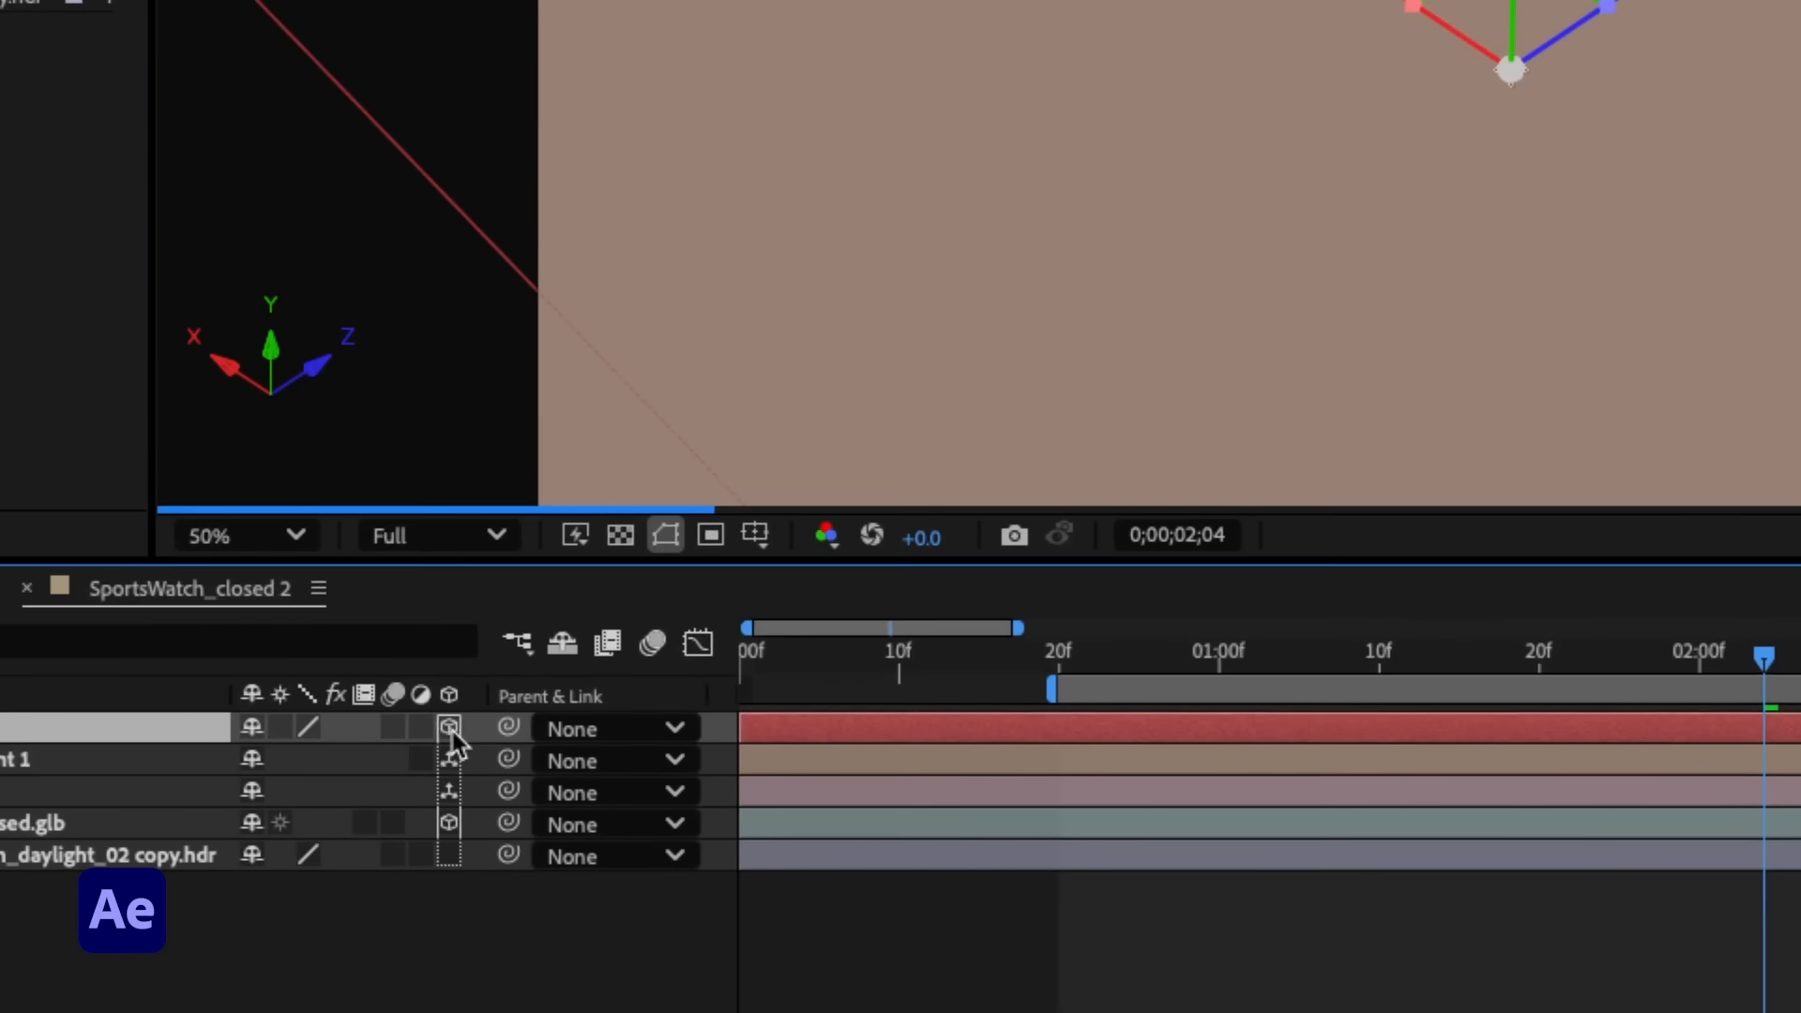
pyautogui.moveTo(1020, 346); pyautogui.dragTo(994, 467)
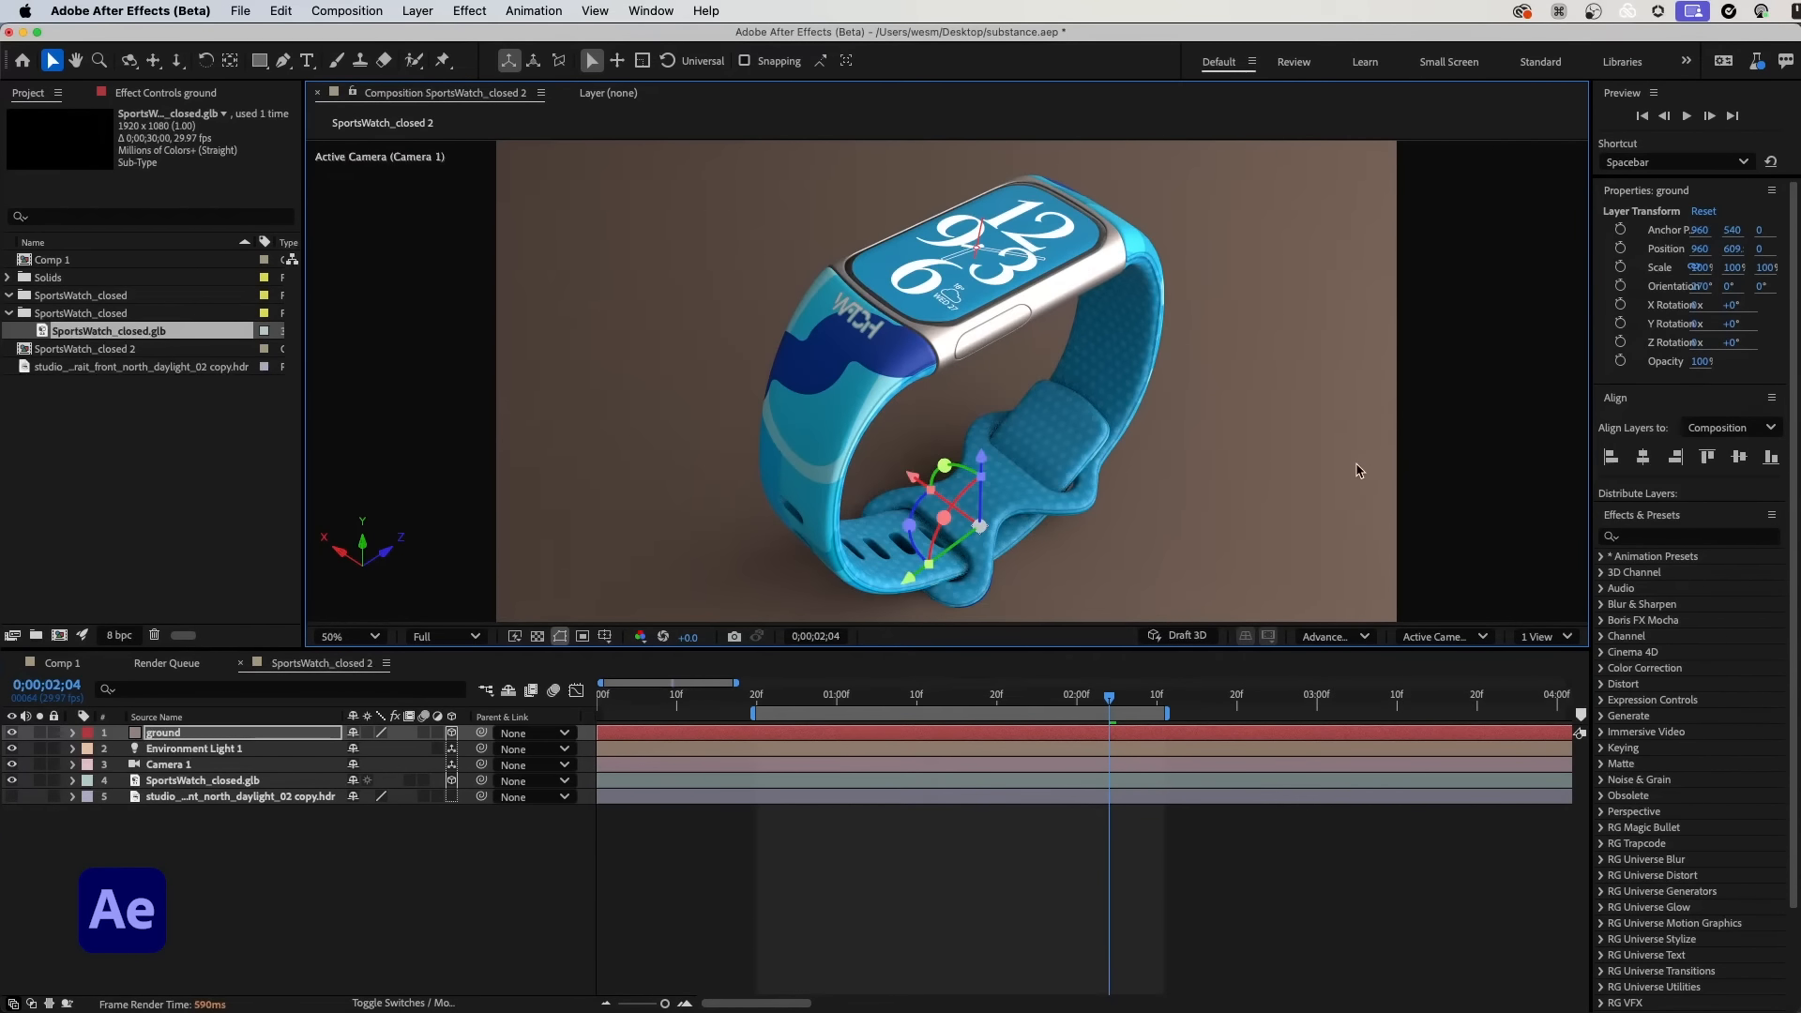
# Step: In the ground layer's material options, set Metal to 0% and Diffuse to 100%
pyautogui.click(72, 735)
pyautogui.click(88, 782)
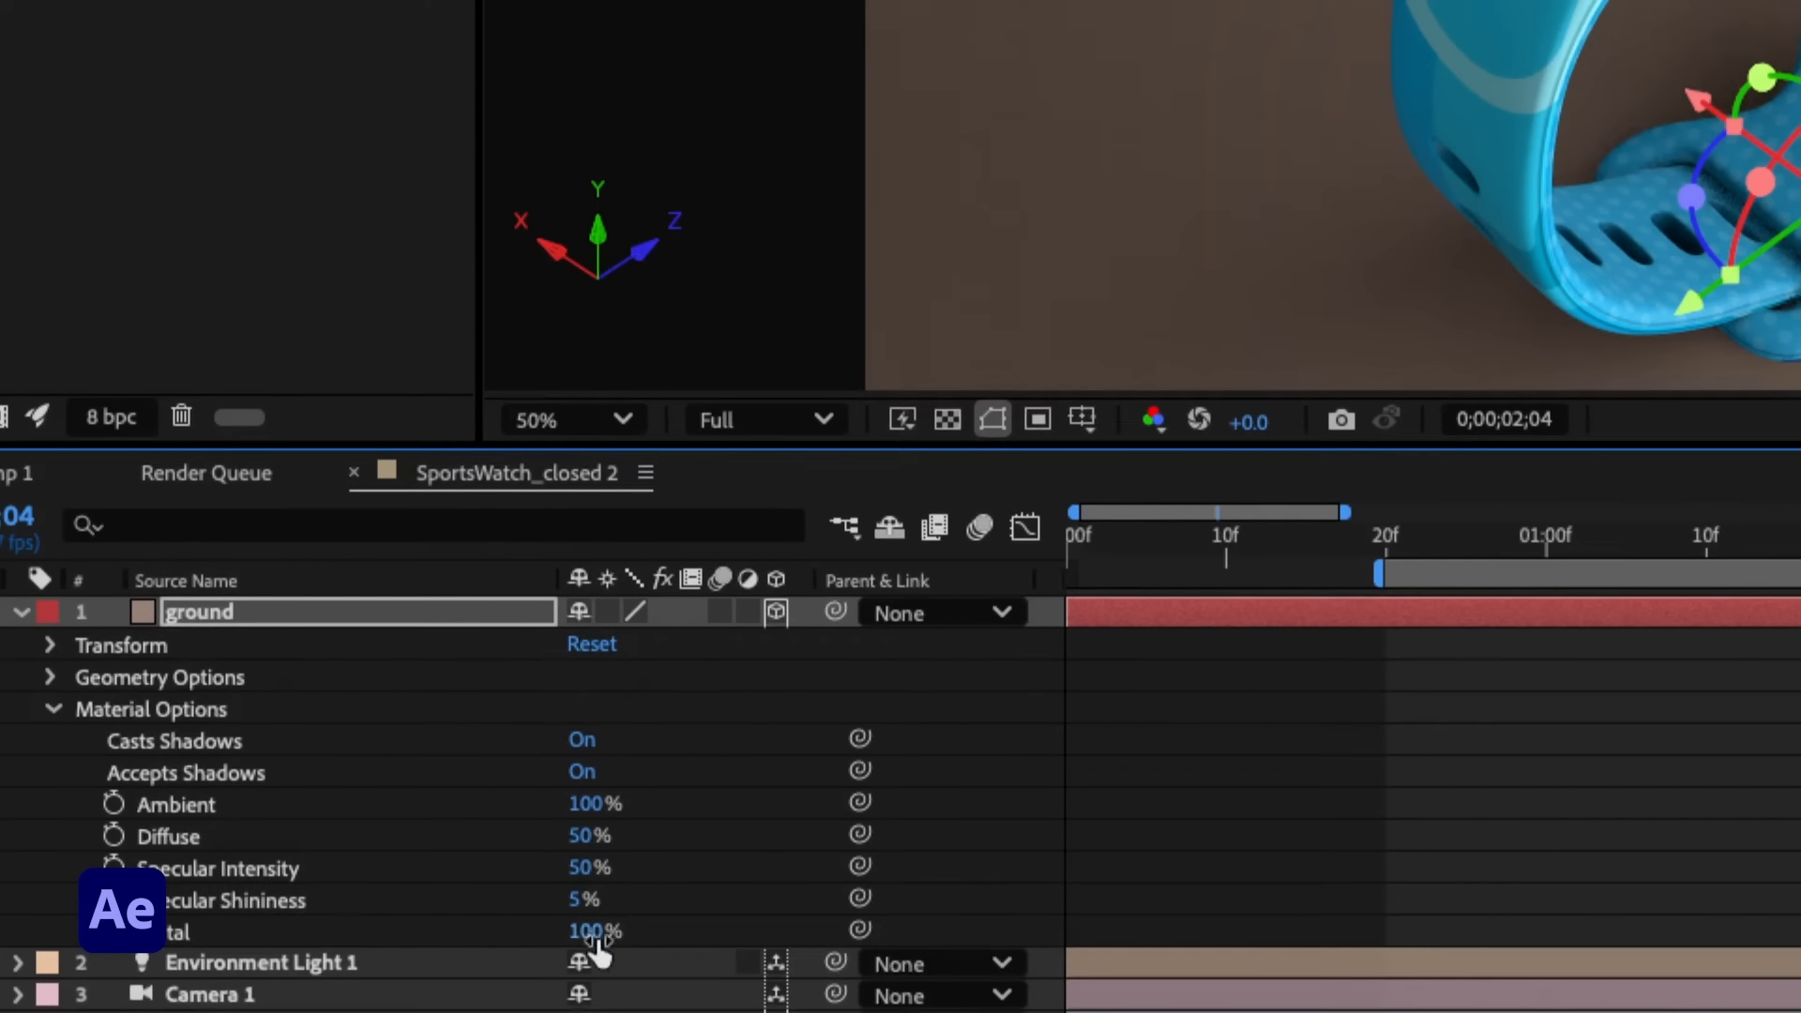
pyautogui.moveTo(593, 932); pyautogui.dragTo(525, 933)
pyautogui.moveTo(589, 836); pyautogui.dragTo(683, 838)
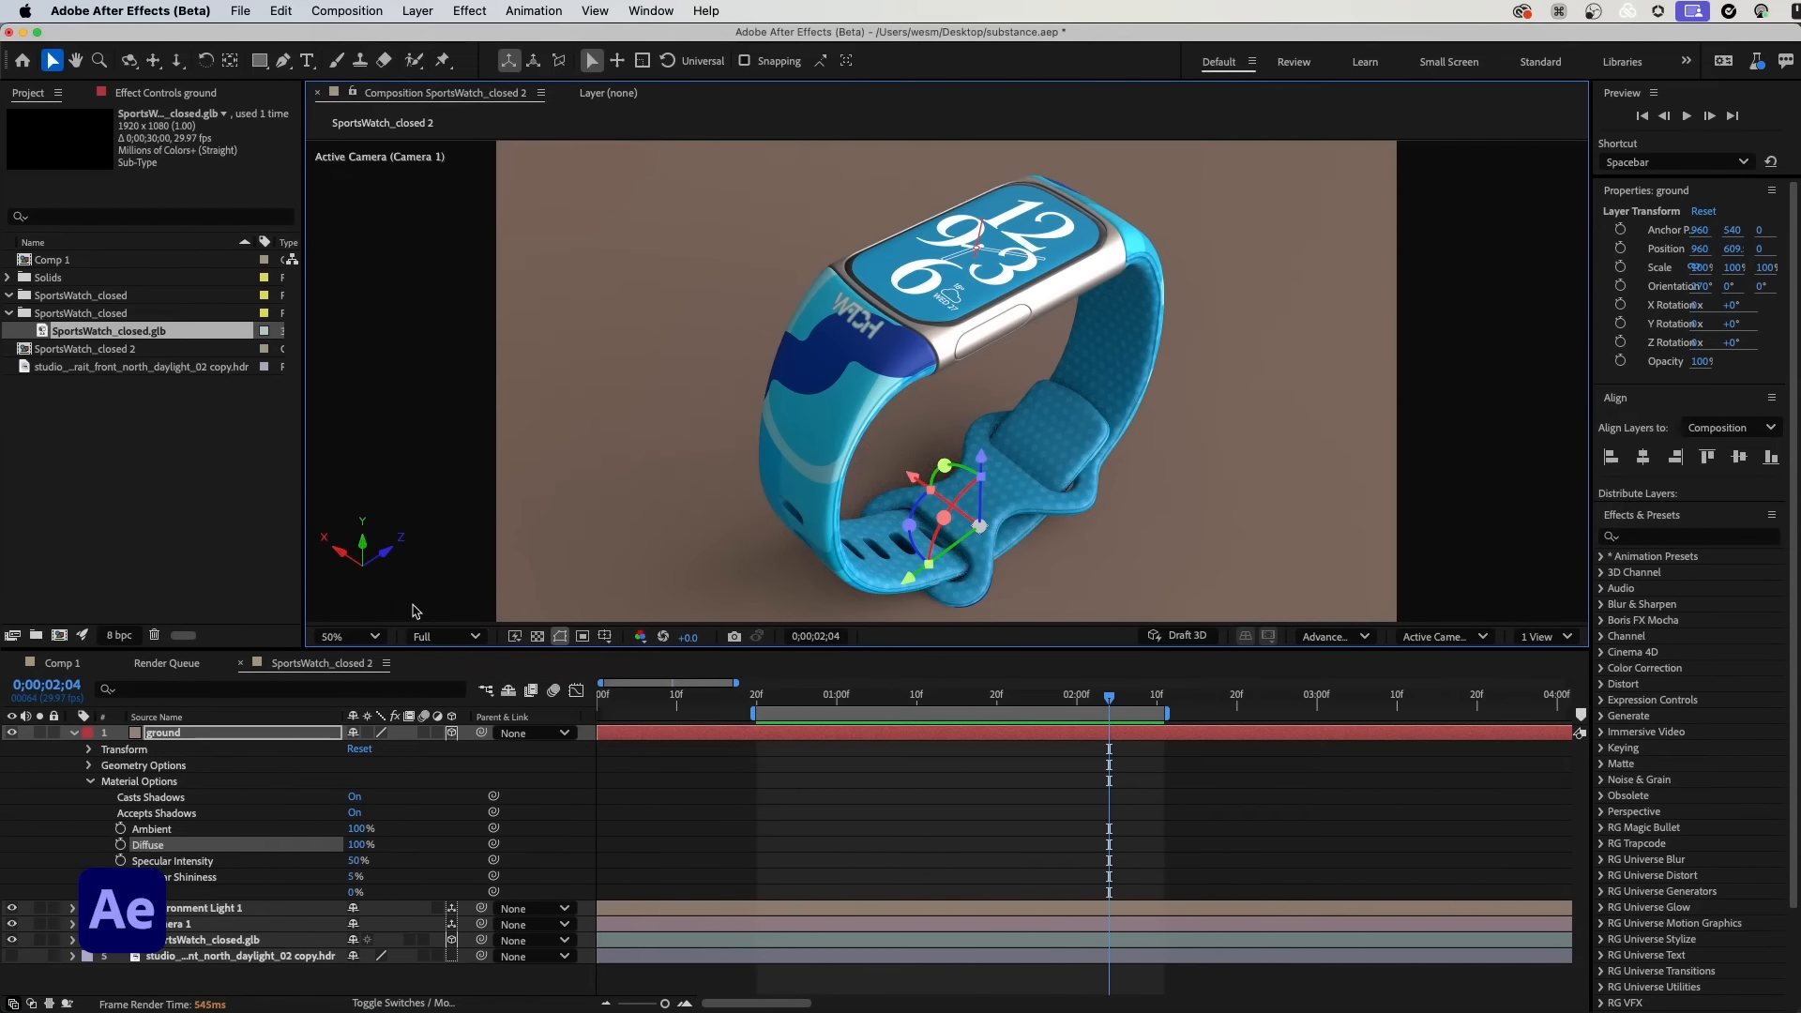
pyautogui.click(74, 734)
# Step: Set Environment Light 1's Y Rotation to about 19° to shift the shadows on the ground
pyautogui.click(72, 749)
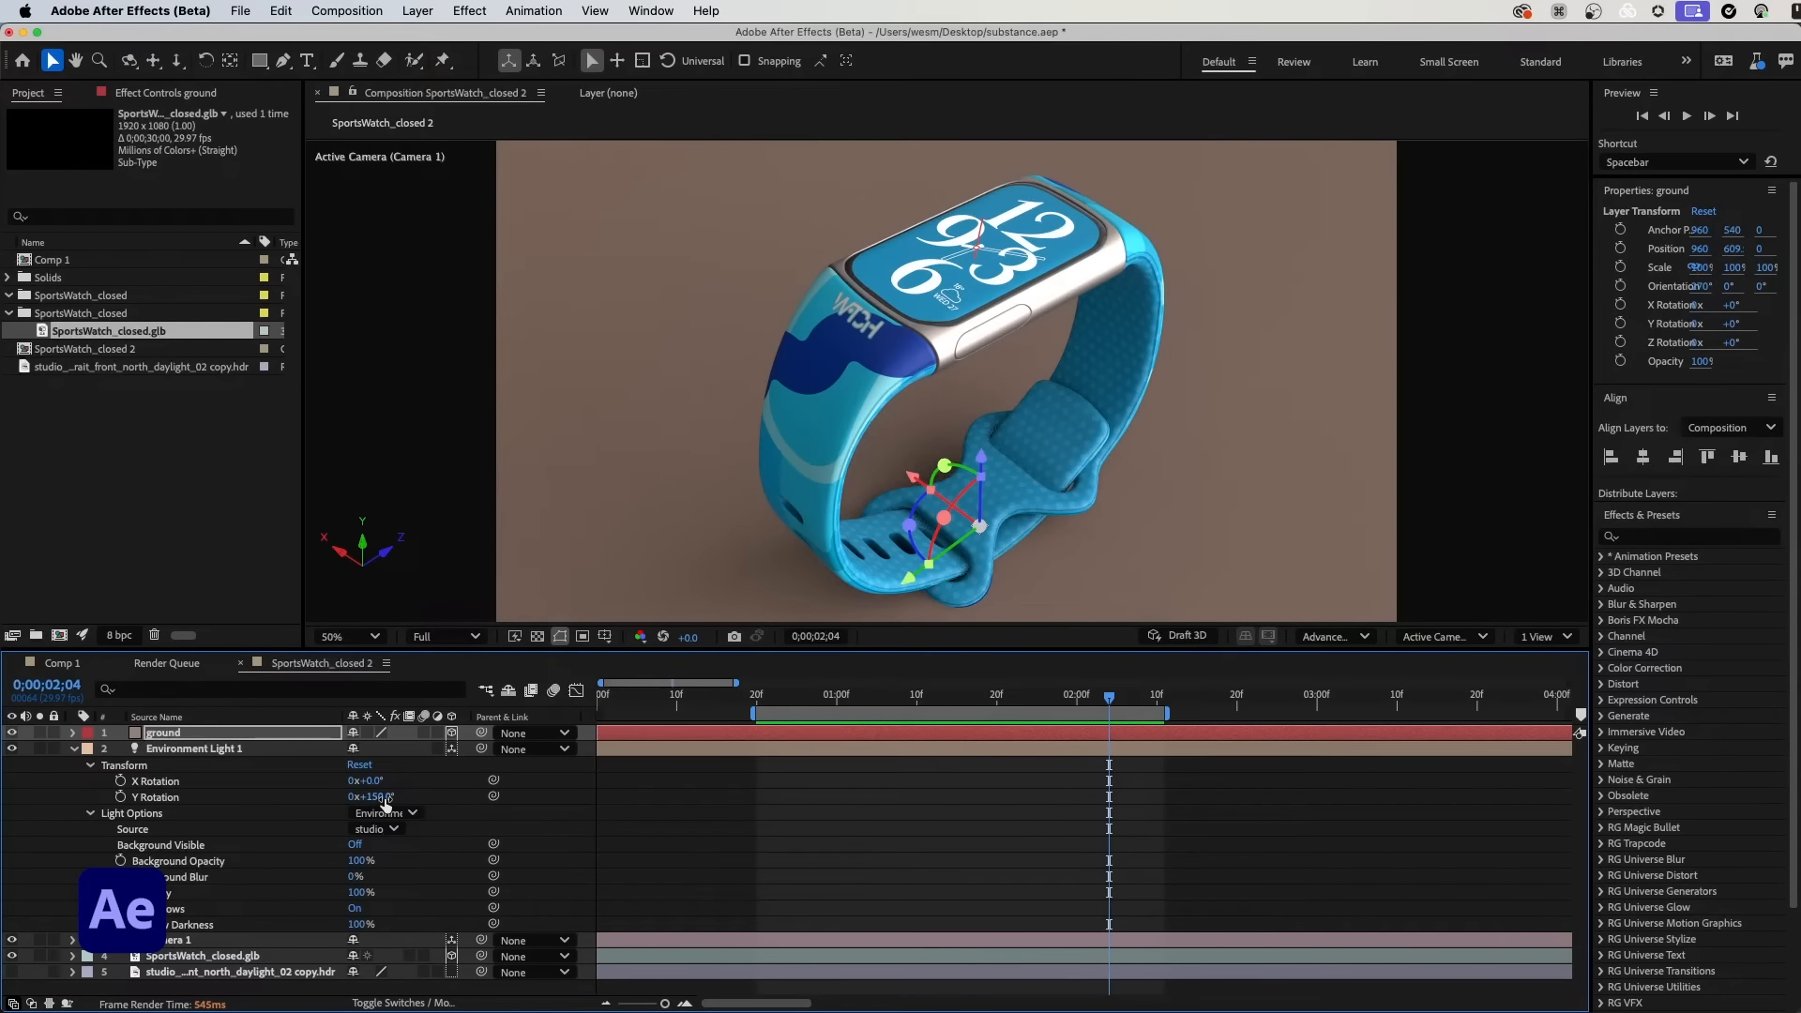
pyautogui.moveTo(385, 802); pyautogui.dragTo(269, 806)
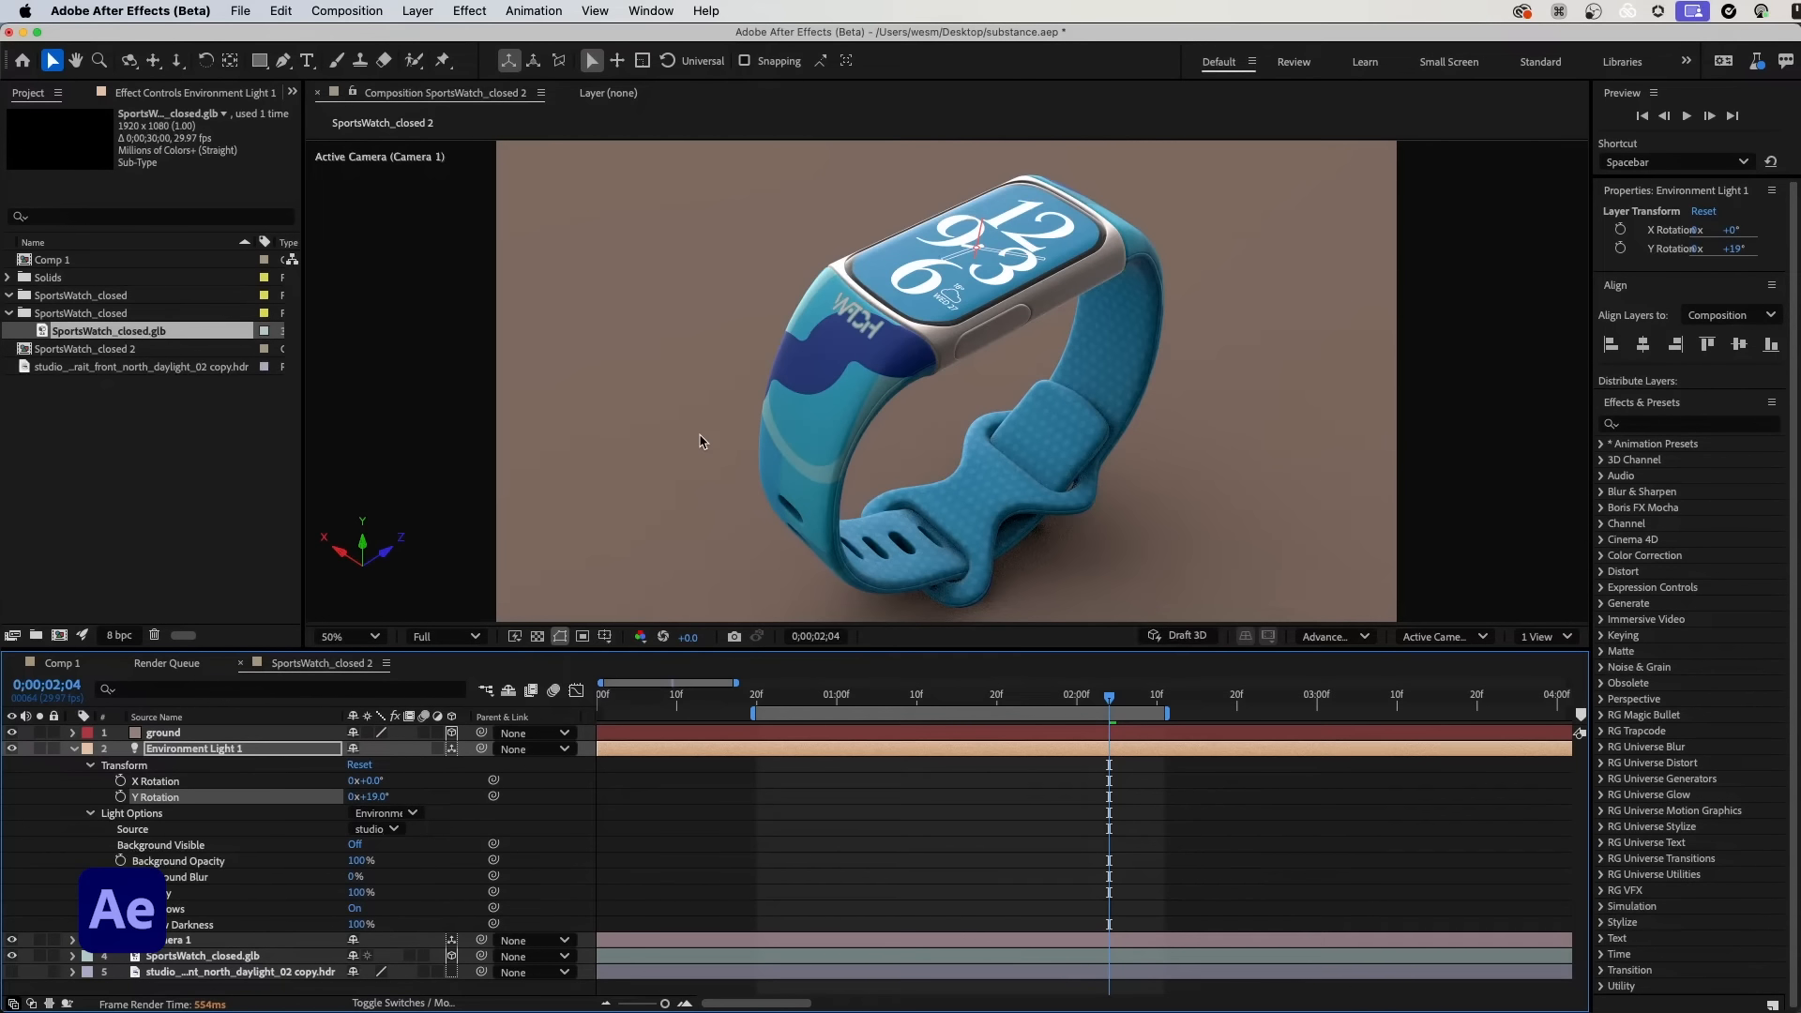
# Step: Switch fast previews to Adaptive Resolution and set the Adaptive Resolution Limit to 1/2 in the preview preferences
pyautogui.click(516, 639)
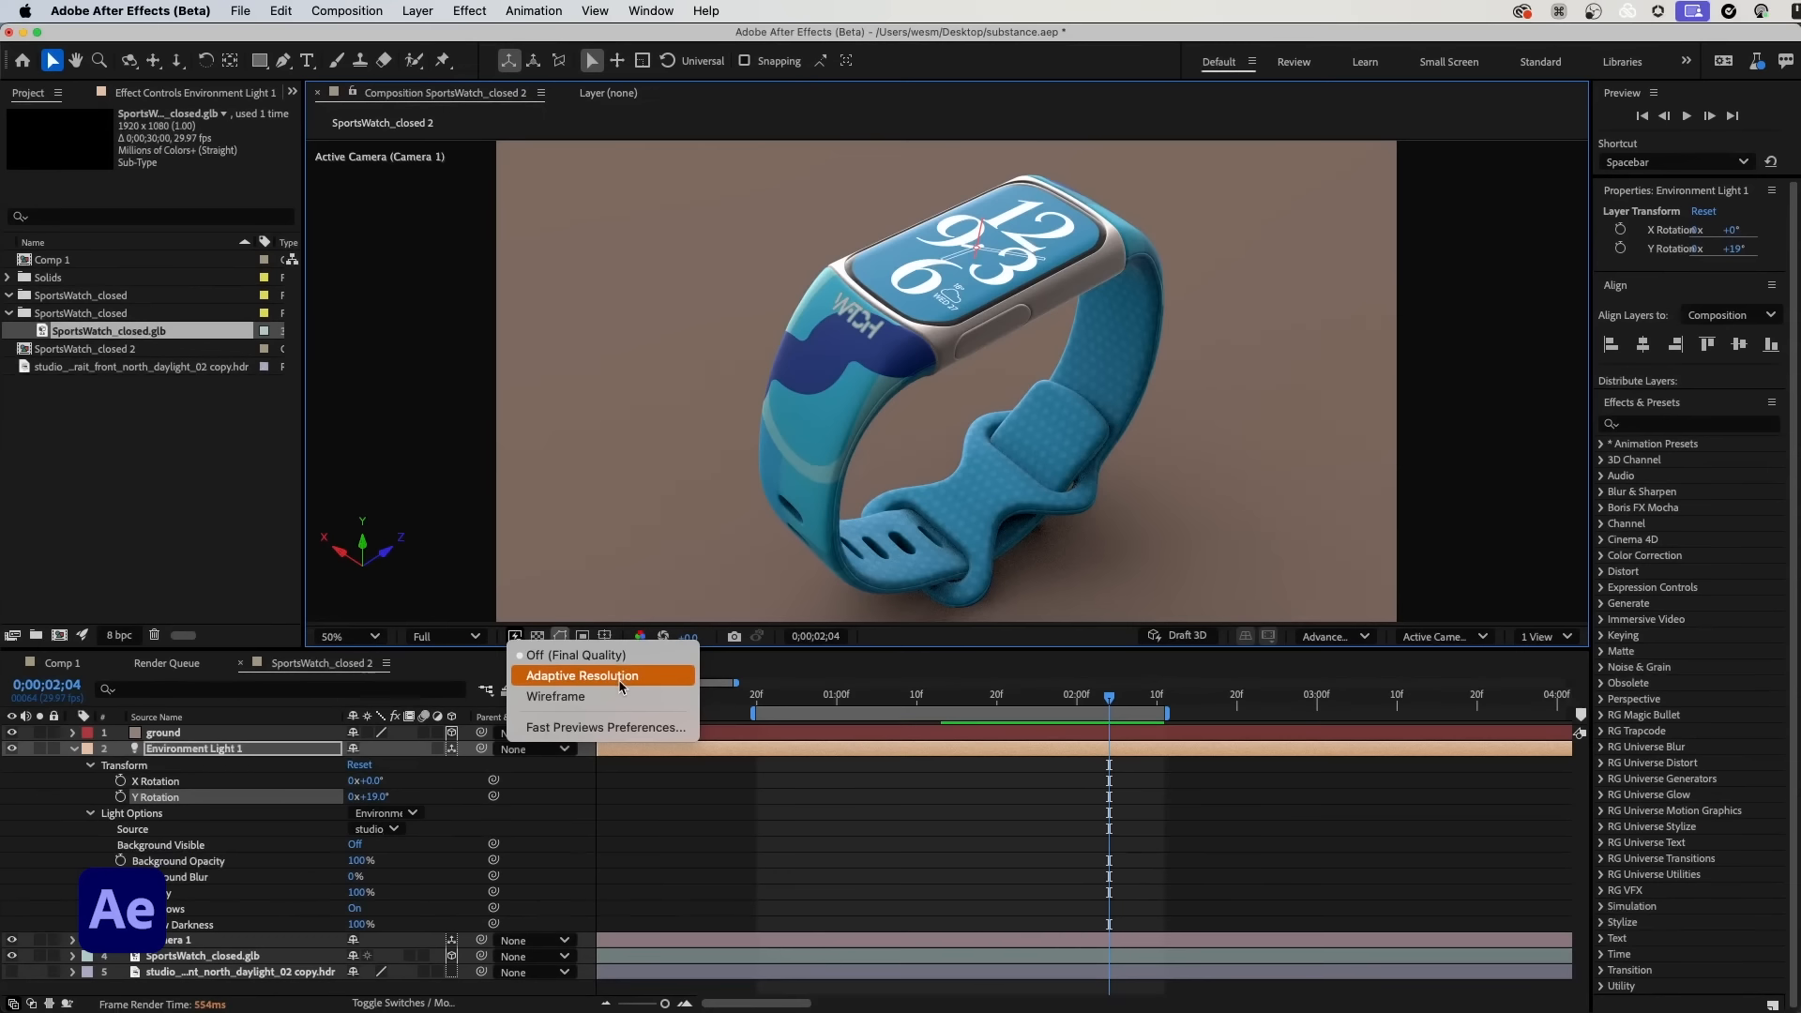
pyautogui.click(617, 677)
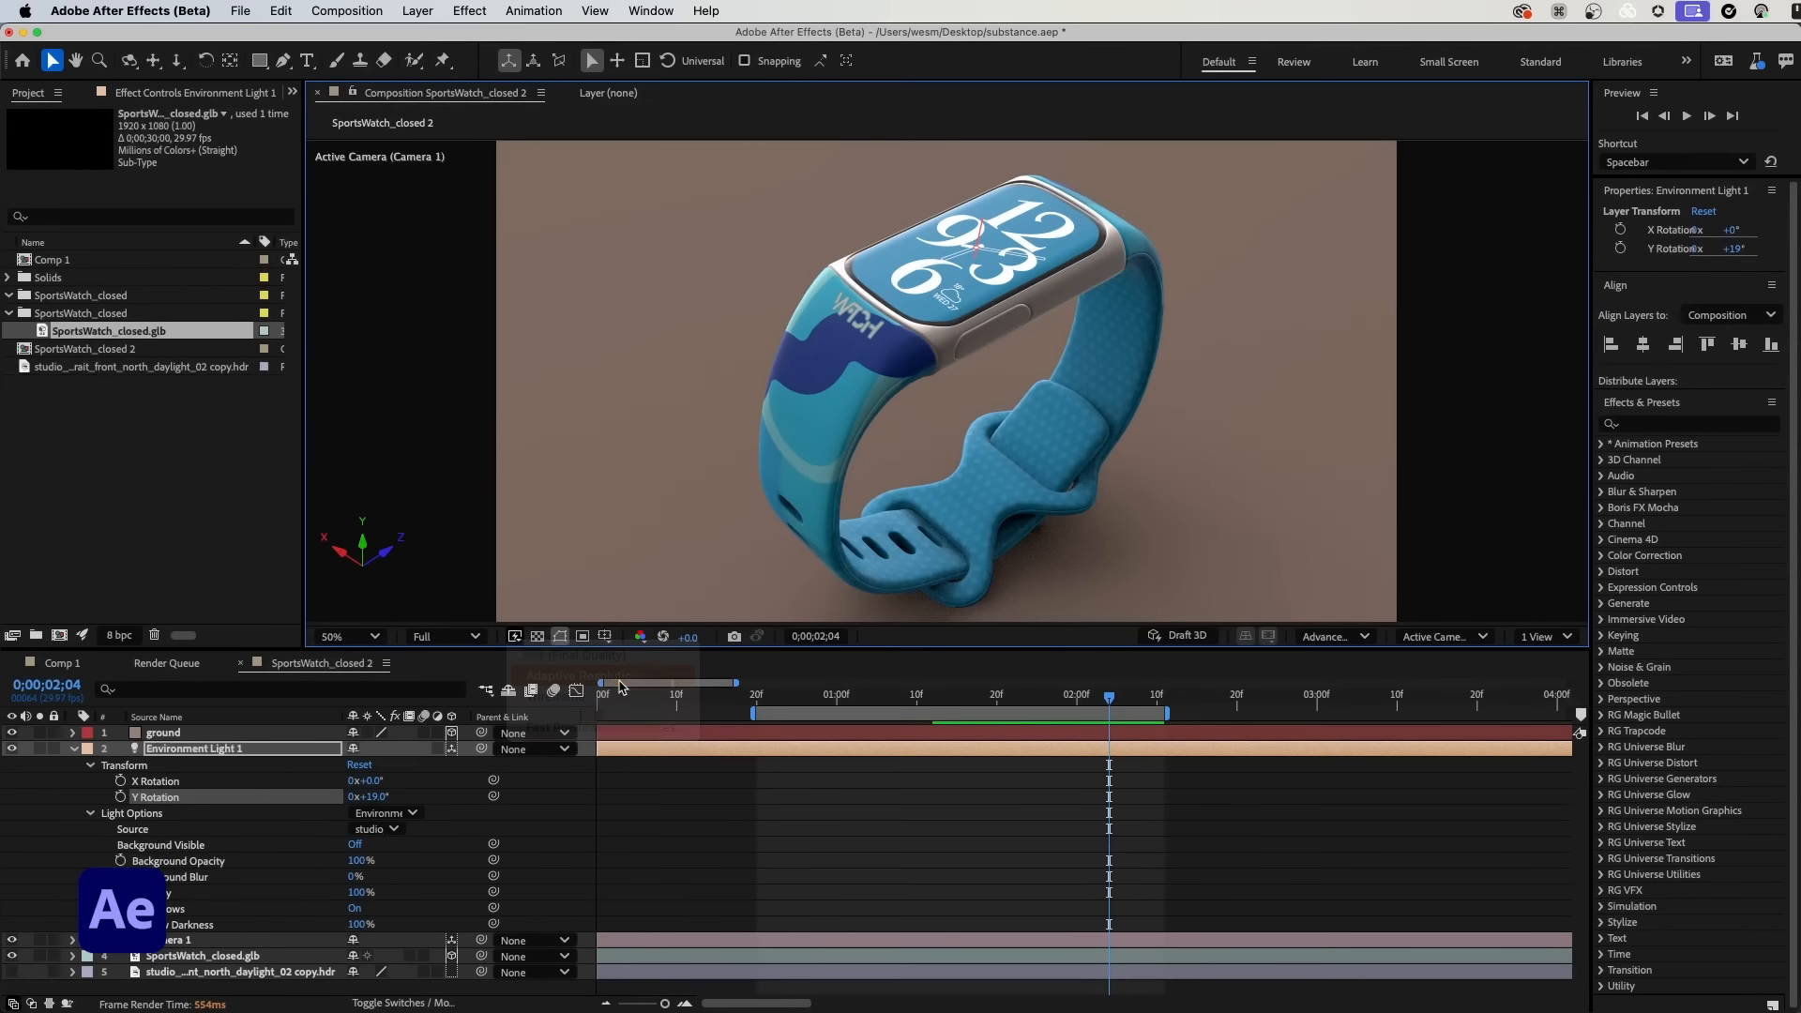
pyautogui.click(94, 10)
pyautogui.moveTo(85, 73)
pyautogui.click(349, 111)
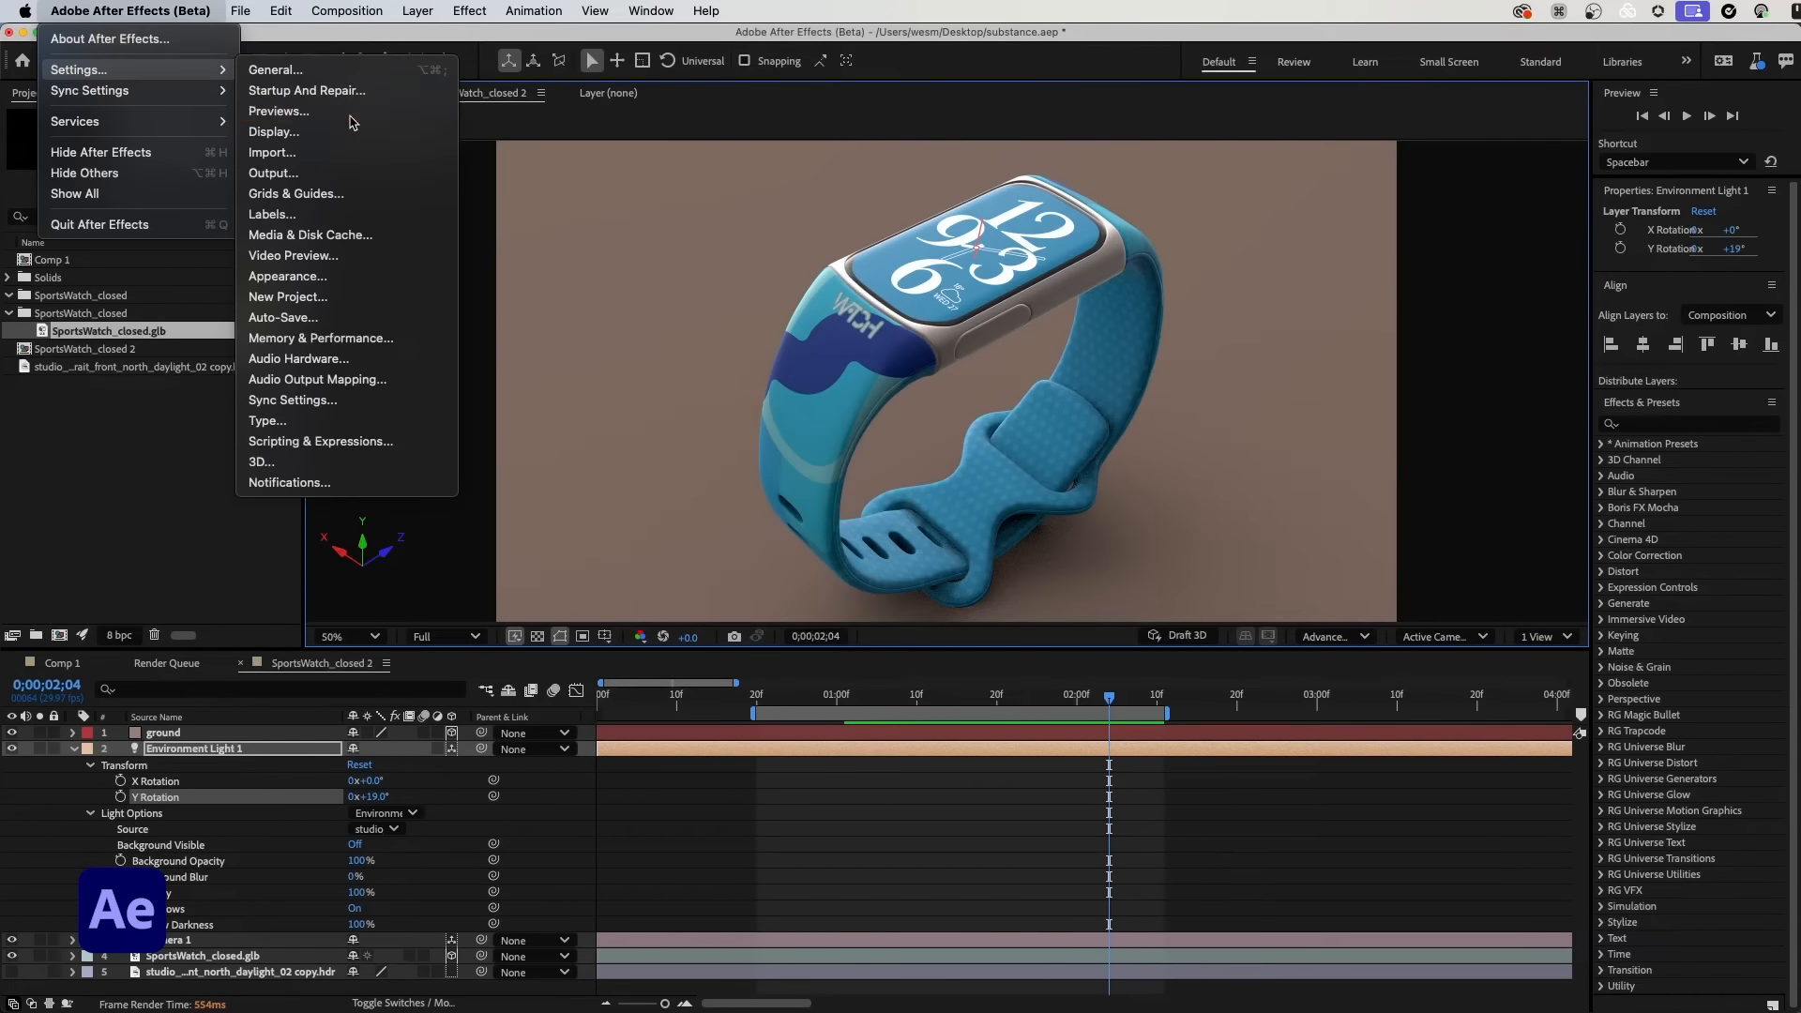
pyautogui.moveTo(399, 141); pyautogui.dragTo(816, 152)
pyautogui.click(891, 230)
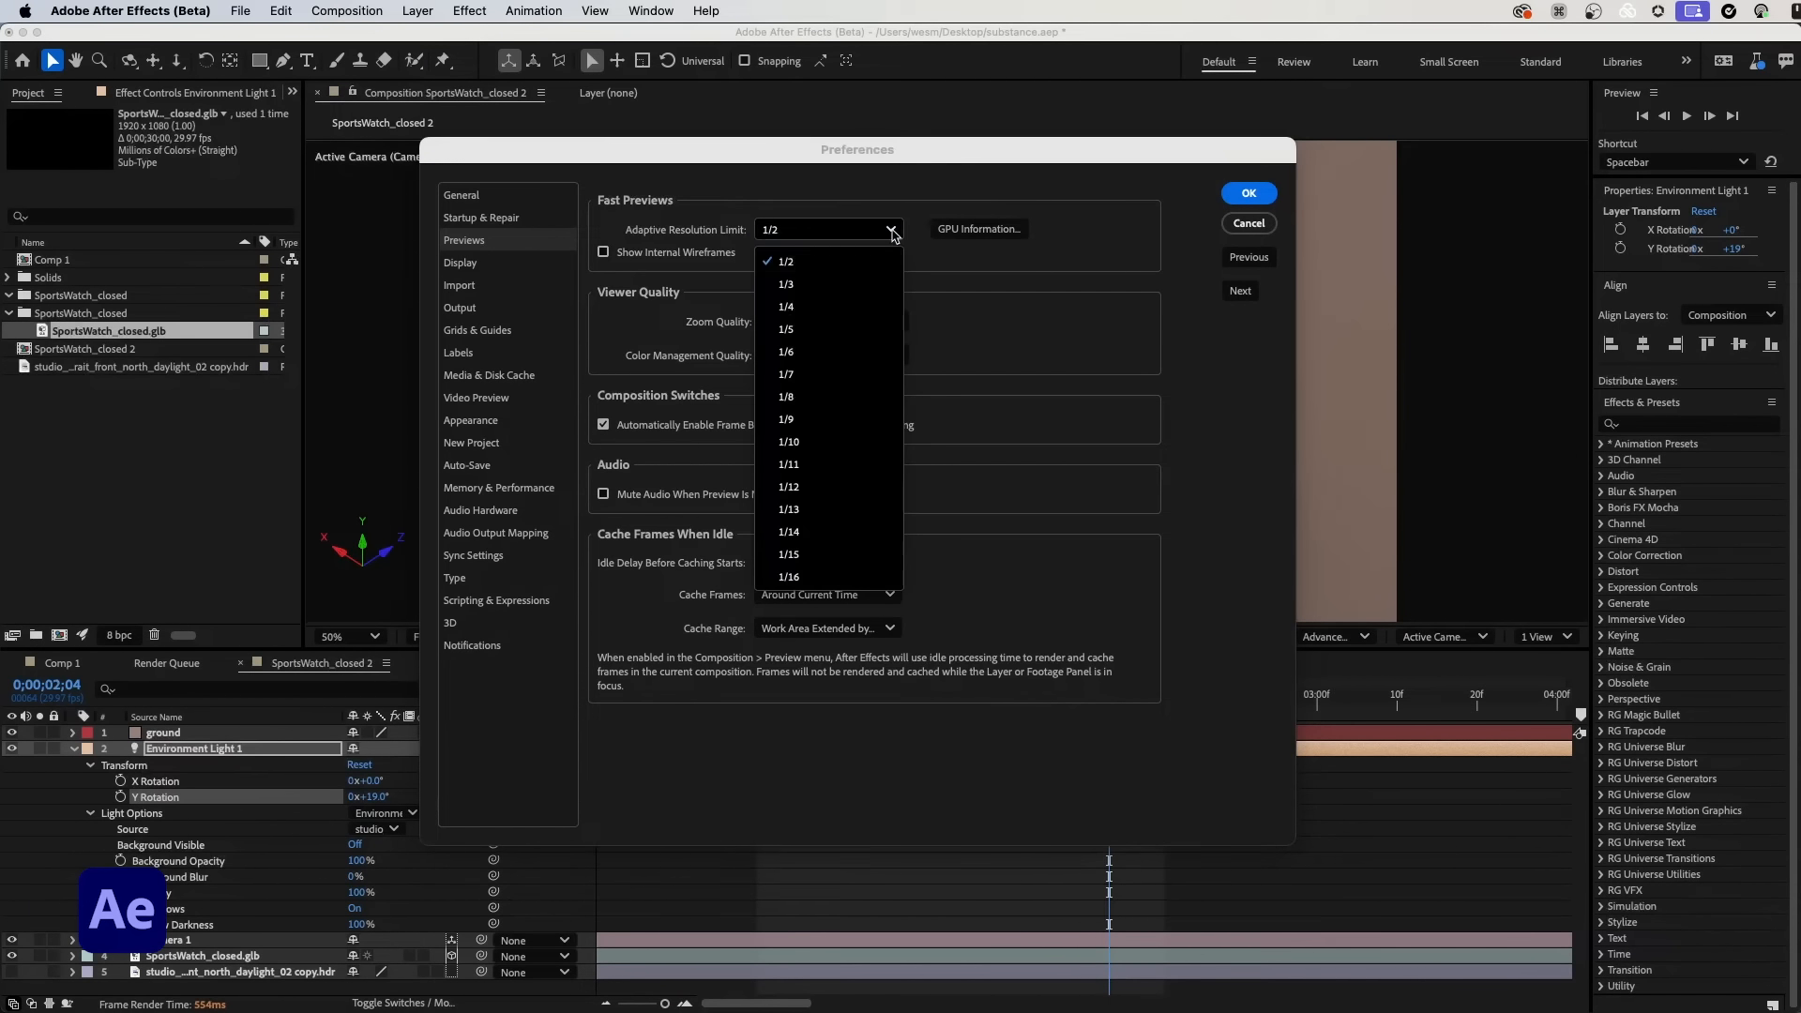
pyautogui.click(831, 266)
pyautogui.click(1249, 195)
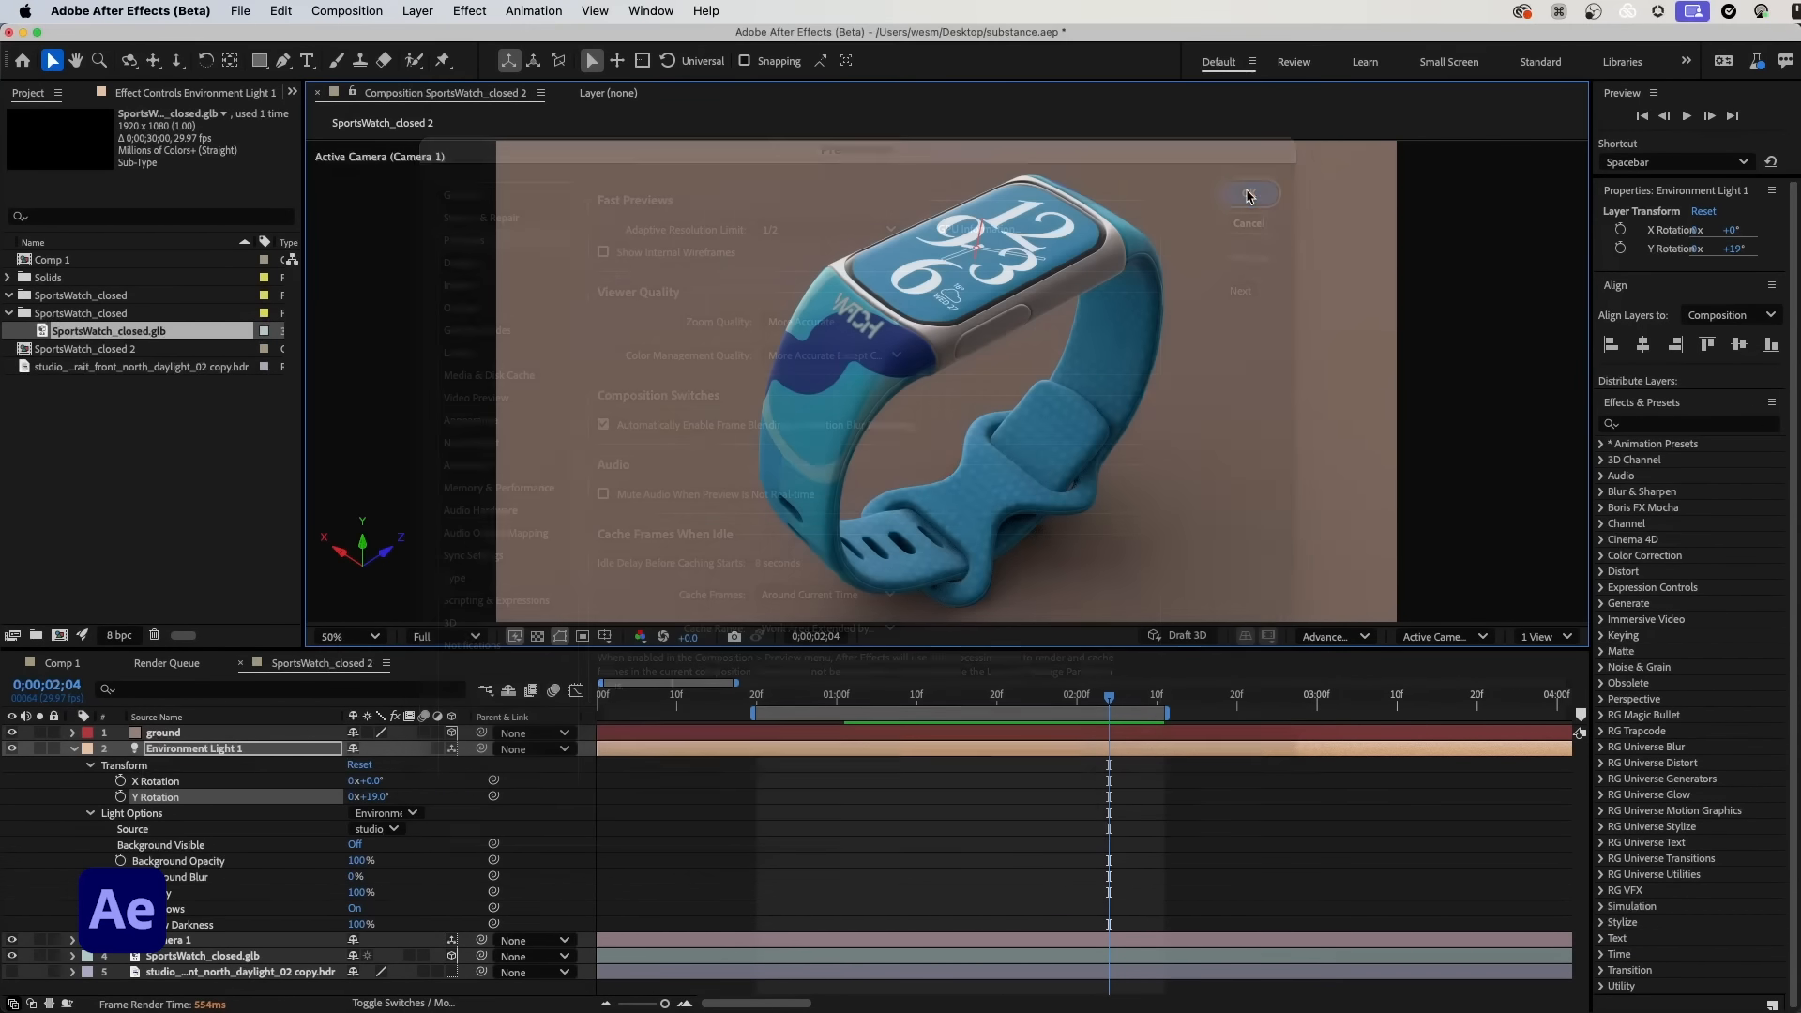
# Step: Swing Environment Light 1's Y Rotation to about -185° and back to 111°, and orbit the camera slightly around the watch
pyautogui.moveTo(370, 797); pyautogui.dragTo(195, 798)
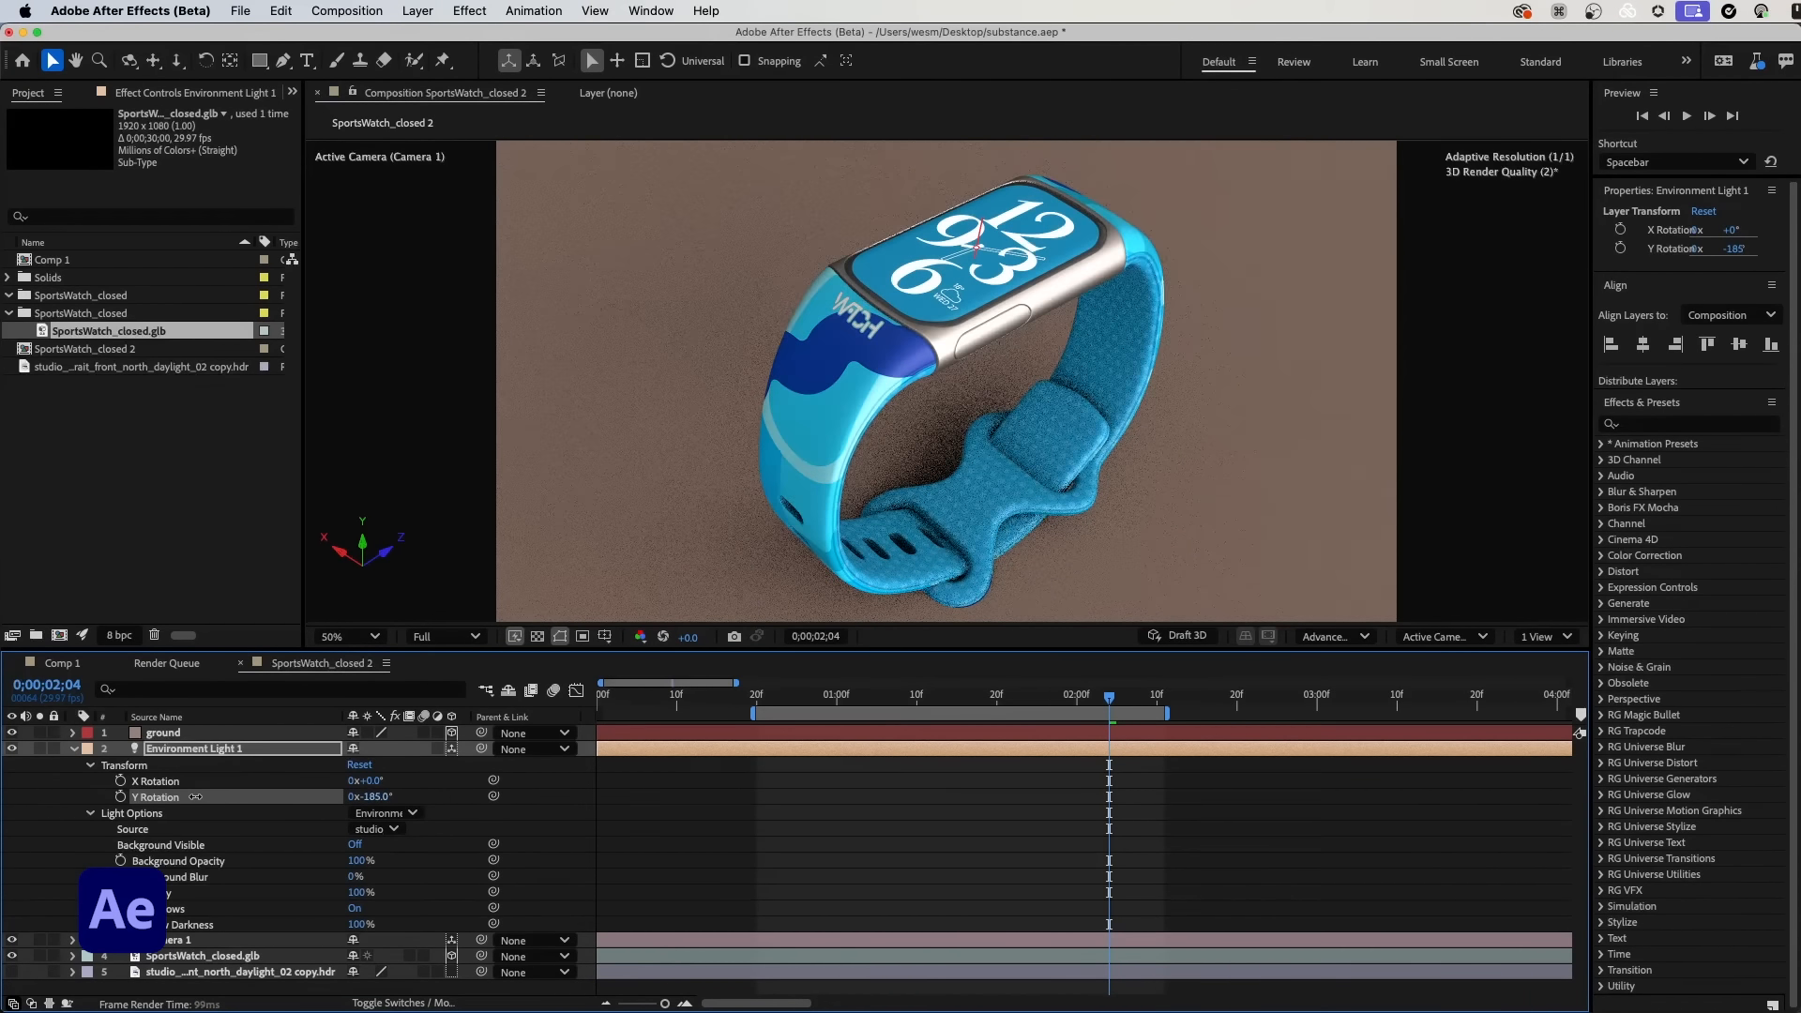
pyautogui.moveTo(399, 800); pyautogui.dragTo(653, 802)
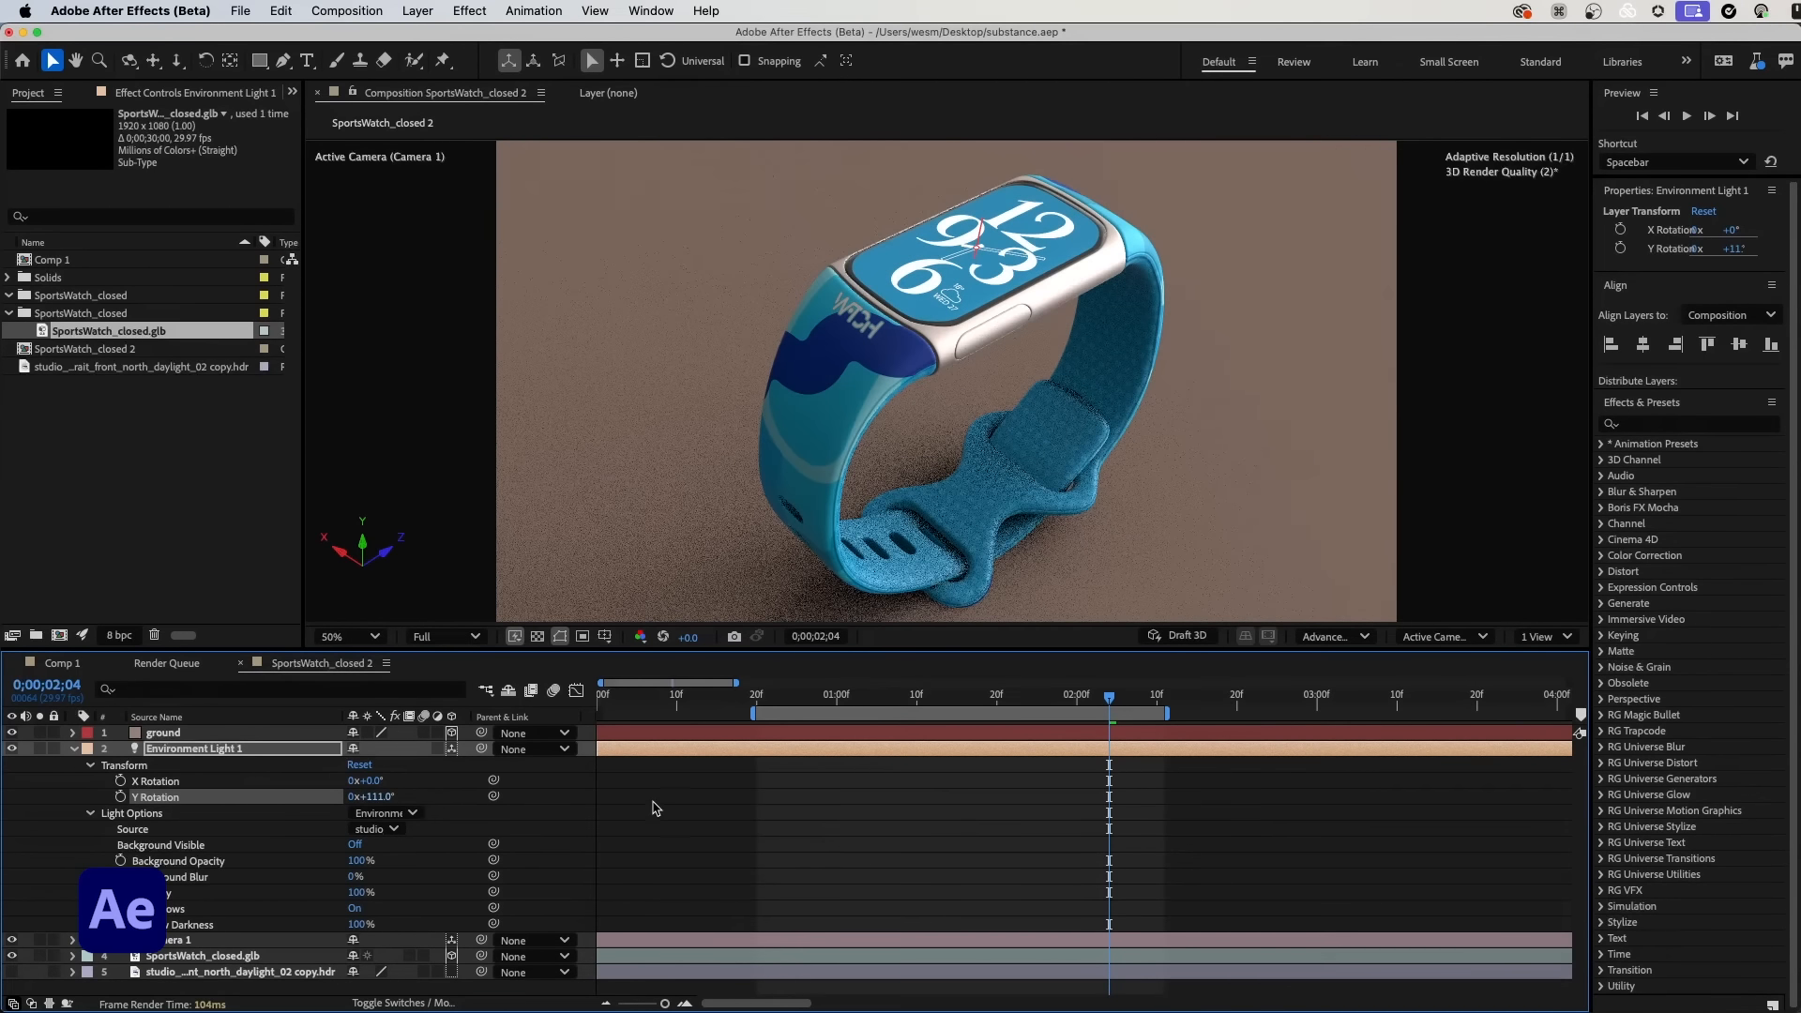
pyautogui.moveTo(1023, 493); pyautogui.dragTo(1166, 458)
pyautogui.moveTo(1044, 417); pyautogui.dragTo(1034, 444)
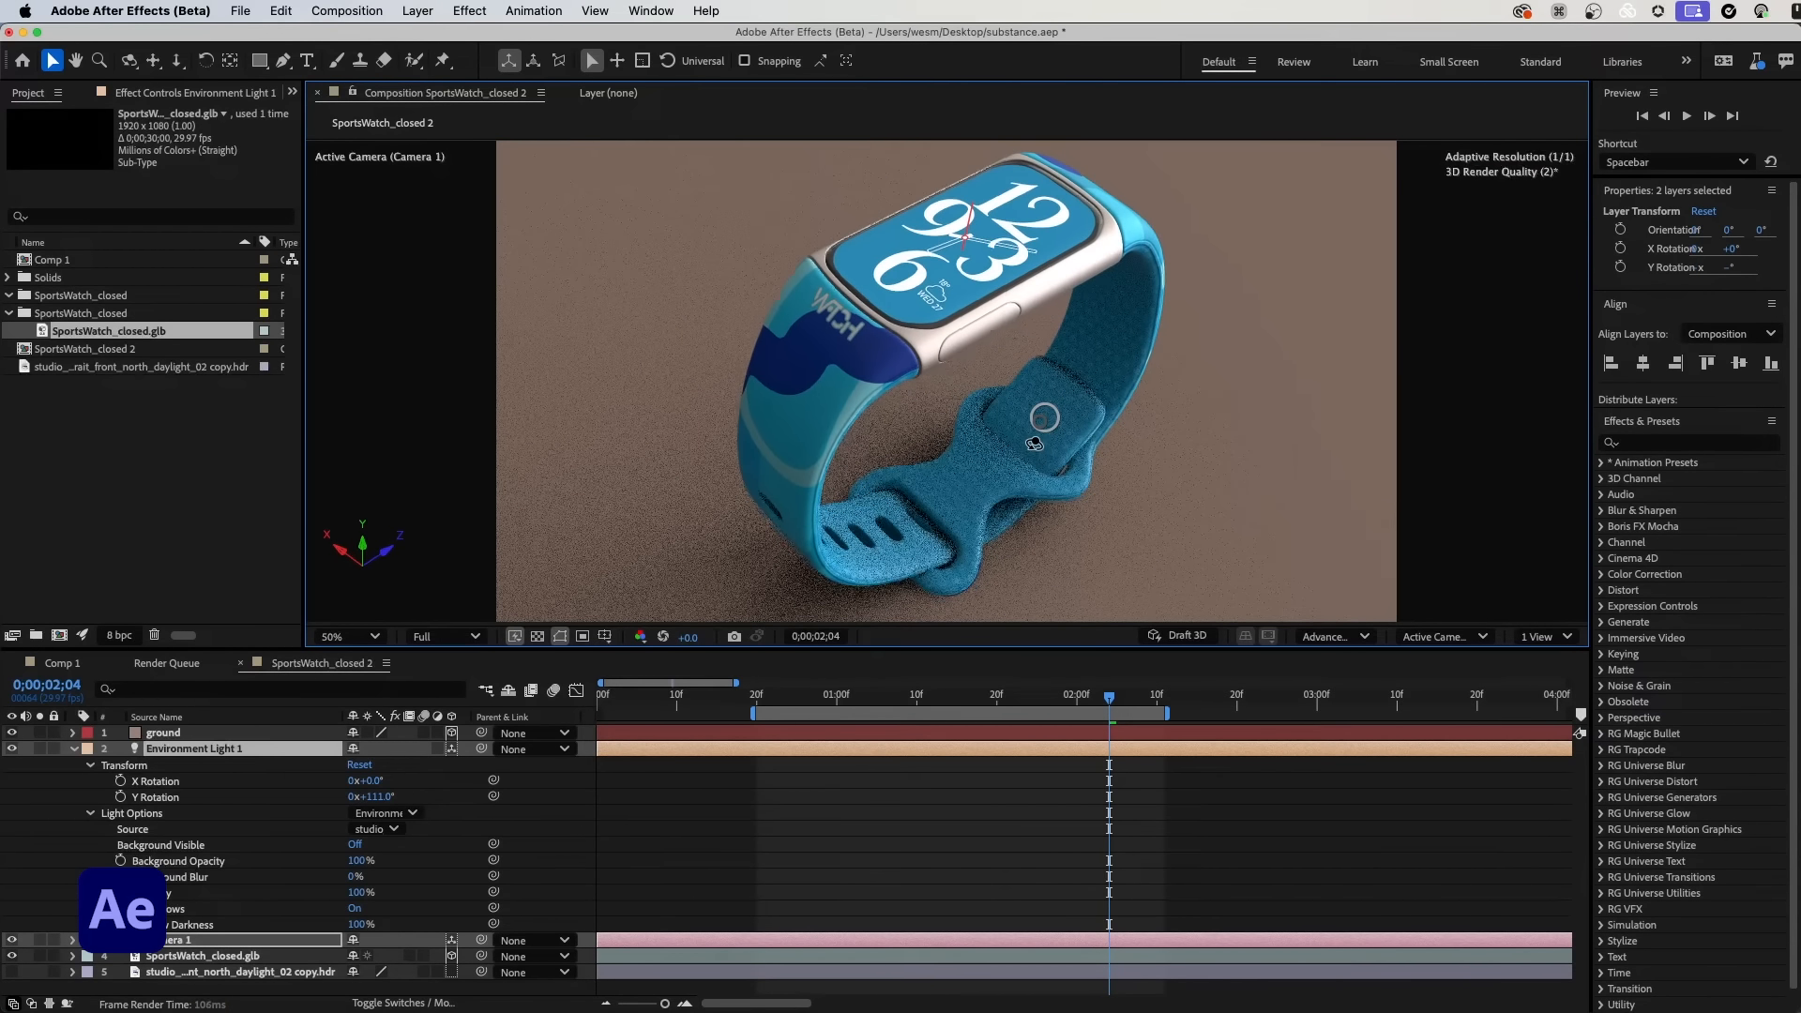
# Step: Select the ground layer and turn on Draft 3D to view the watch with fast 3D previews
pyautogui.click(1240, 458)
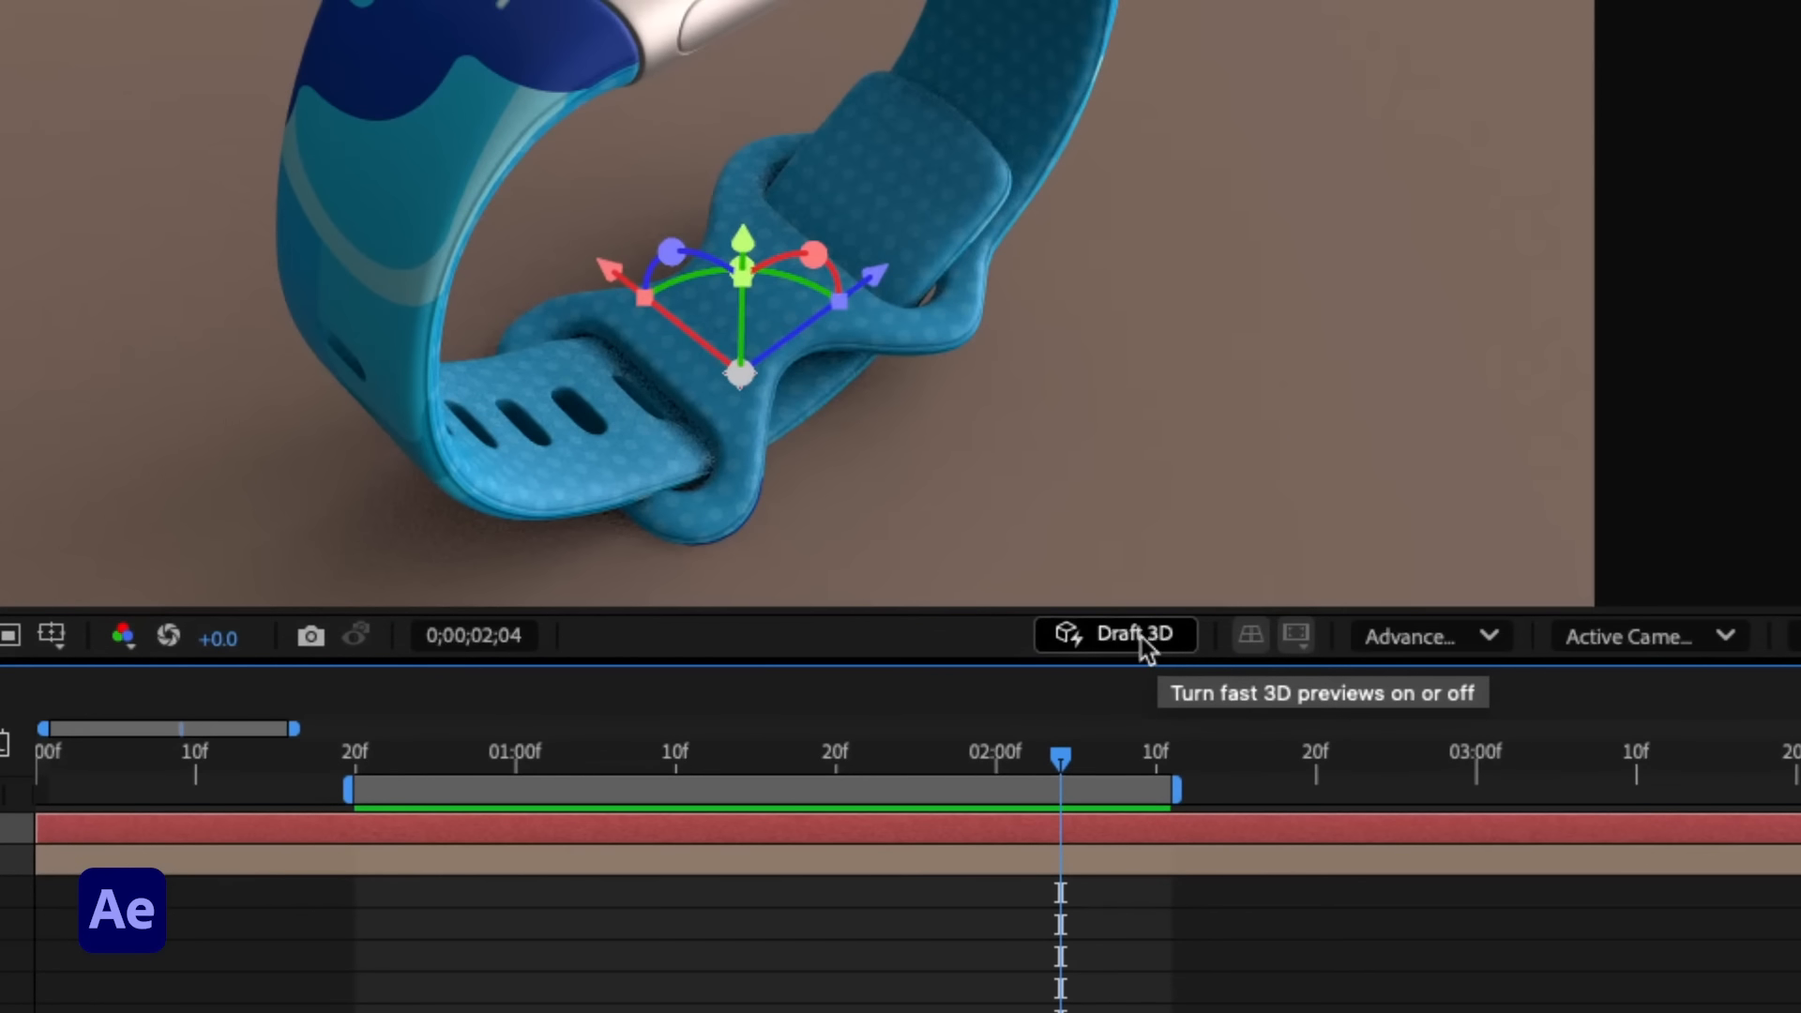
pyautogui.click(1143, 645)
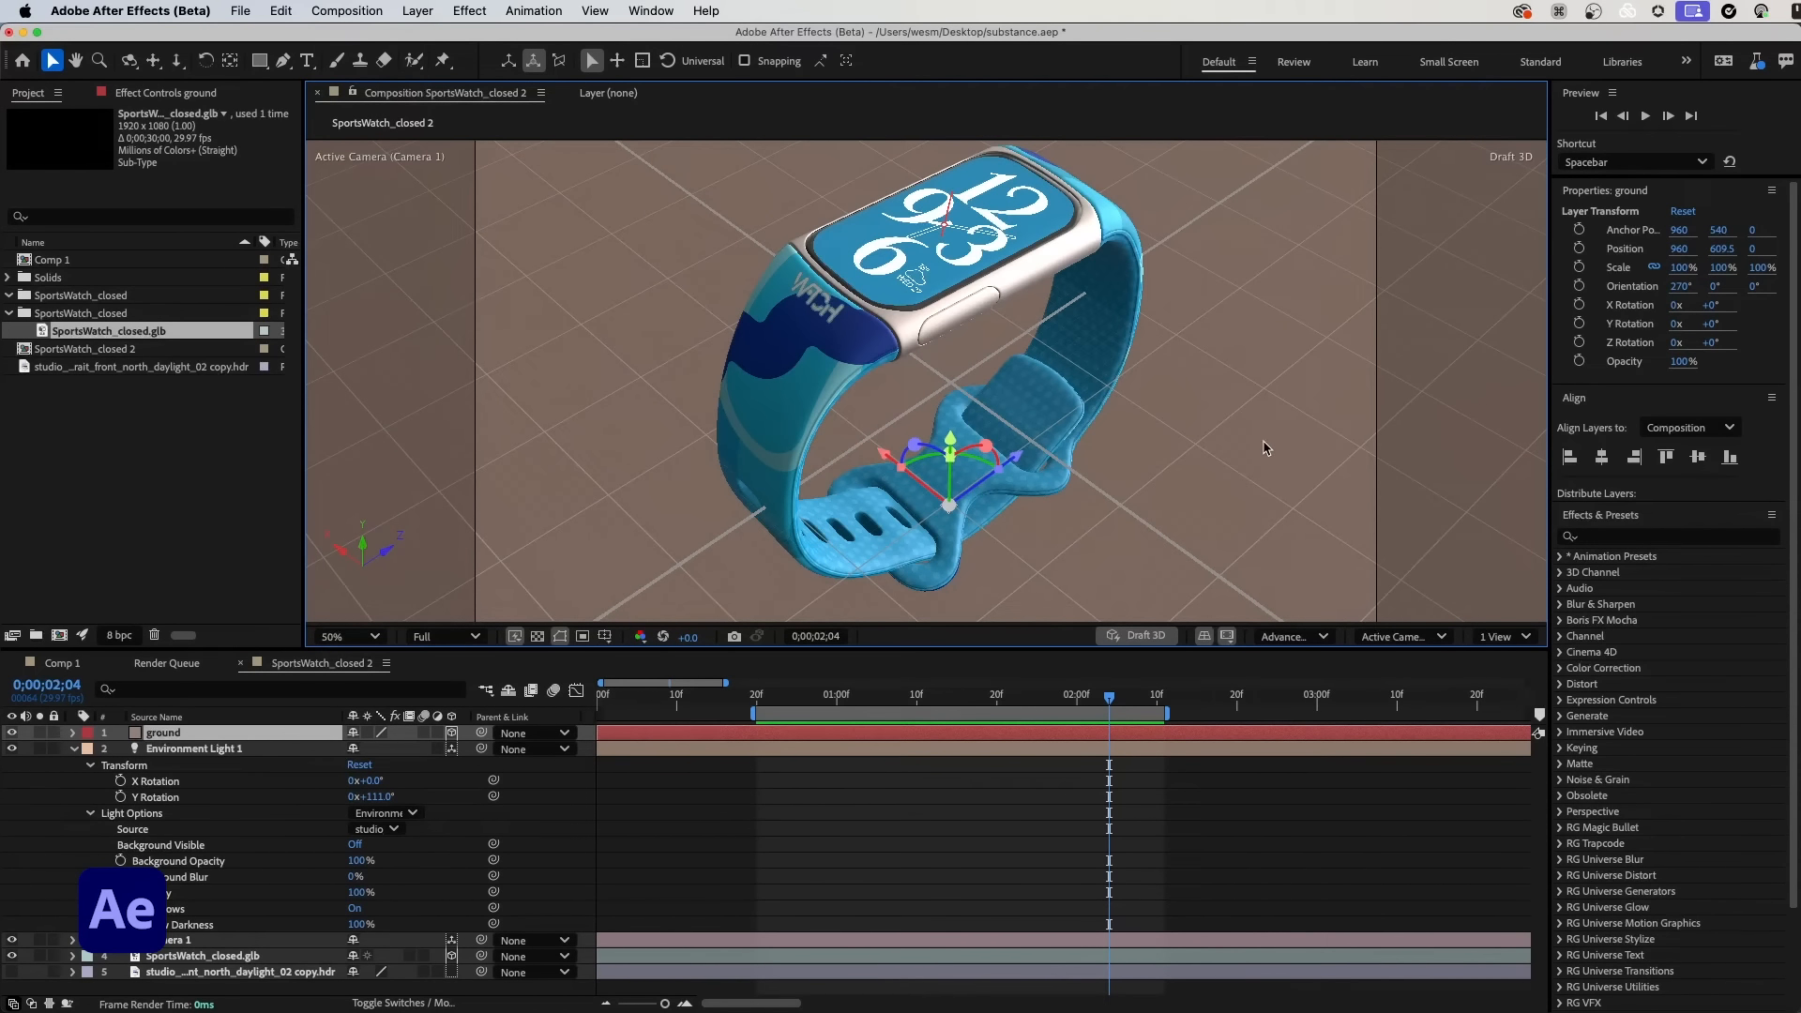
pyautogui.moveTo(1118, 378)
pyautogui.mouseDown()
pyautogui.moveTo(1071, 398)
pyautogui.moveTo(1042, 223)
pyautogui.moveTo(973, 318)
pyautogui.moveTo(940, 301)
pyautogui.moveTo(938, 274)
pyautogui.moveTo(796, 301)
pyautogui.moveTo(1130, 394)
pyautogui.mouseUp()
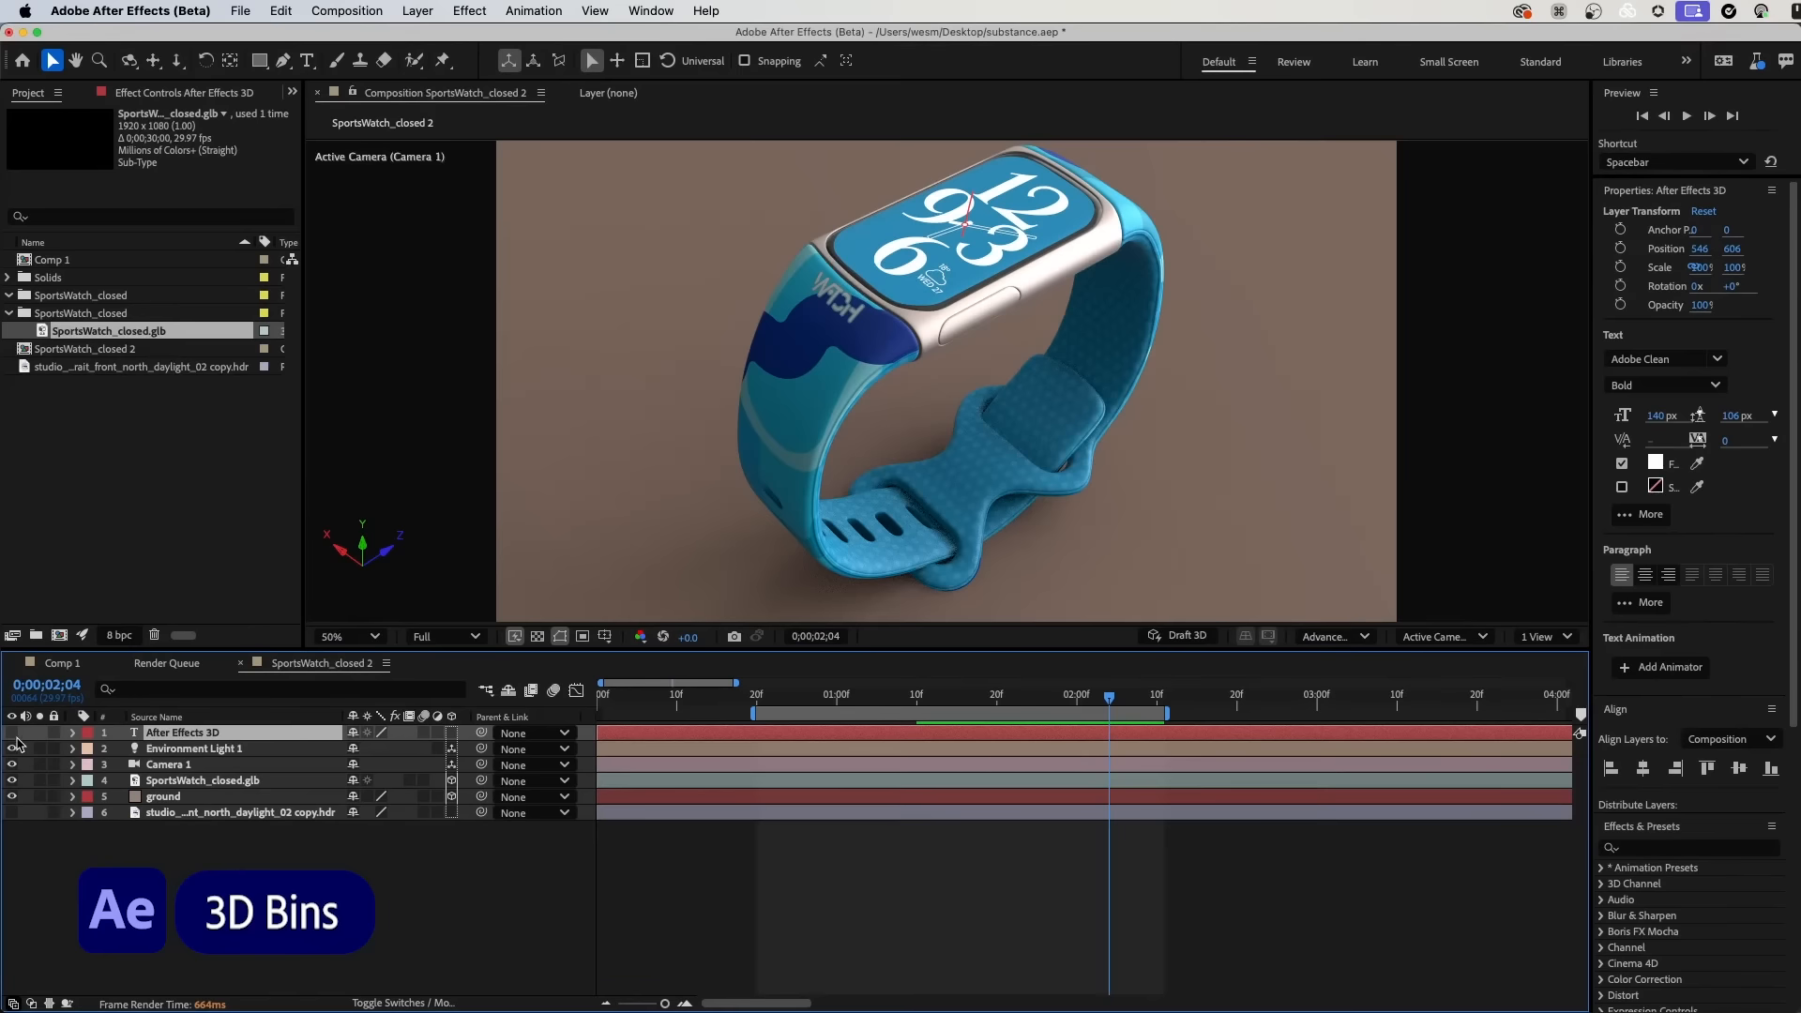
# Step: Show the After Effects 3D text layer and try it between the watch and ground layers before returning it above all layers
pyautogui.click(12, 733)
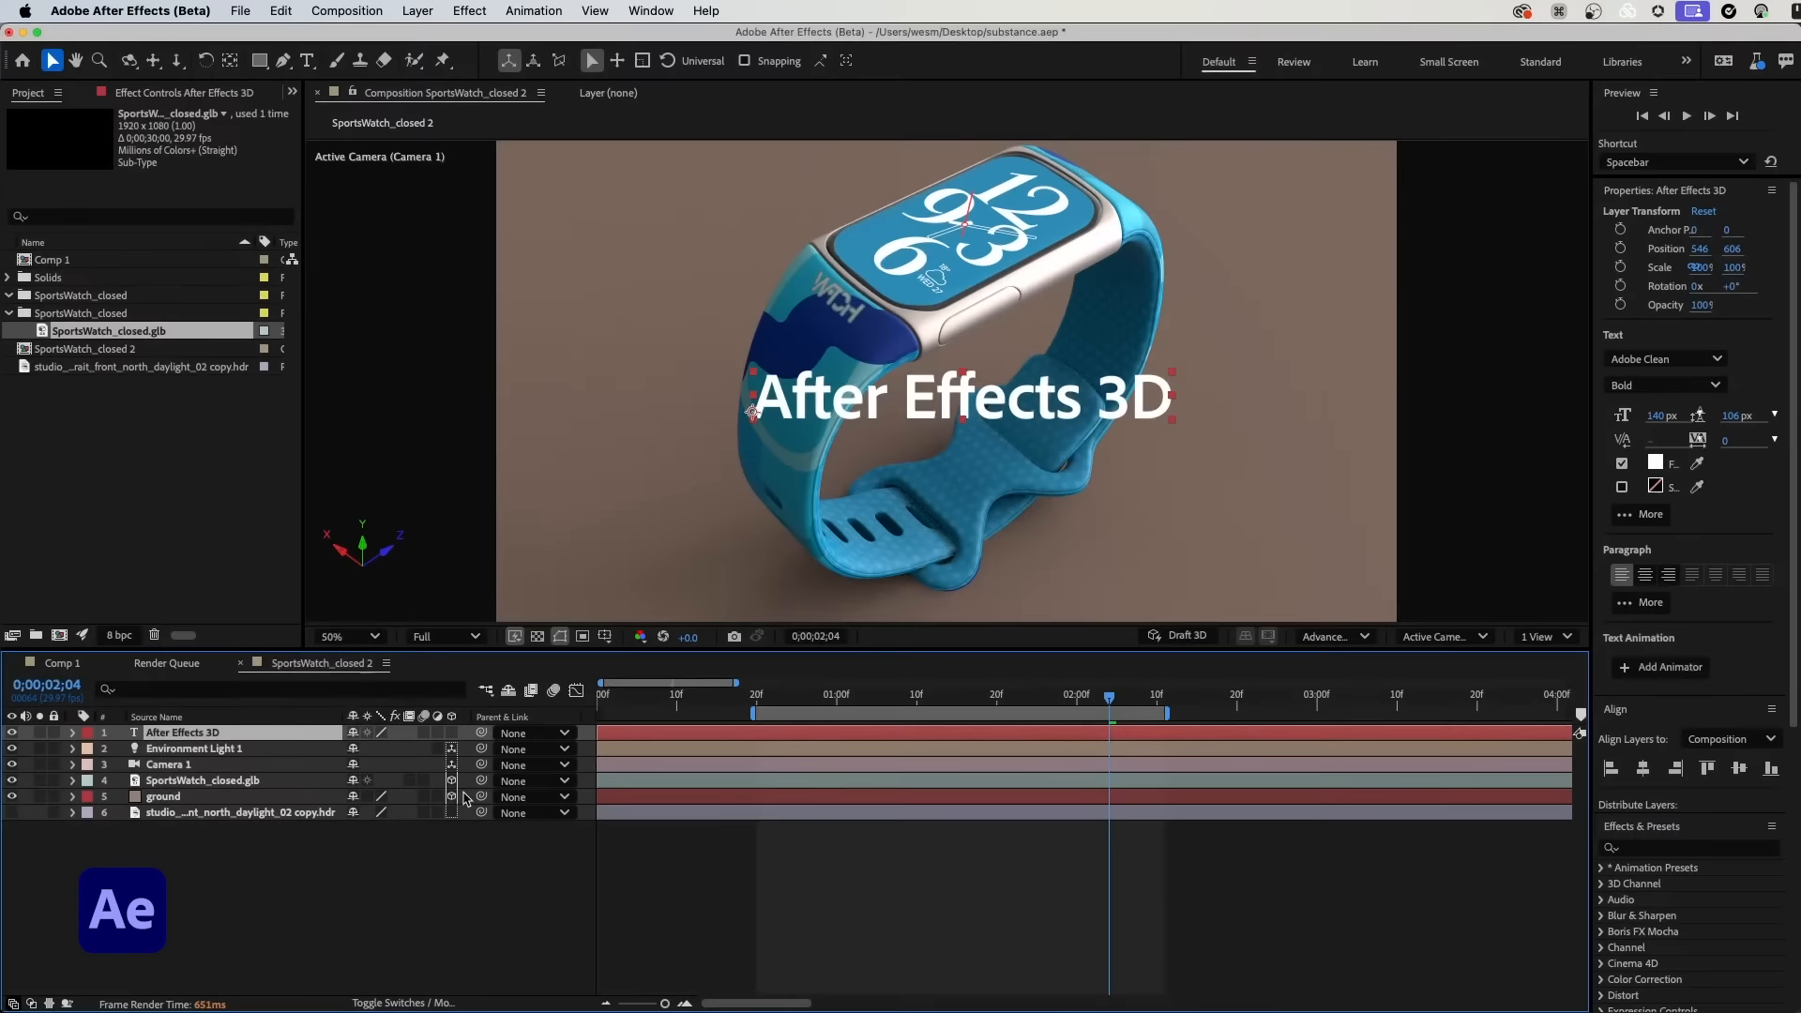
pyautogui.moveTo(217, 737); pyautogui.dragTo(225, 794)
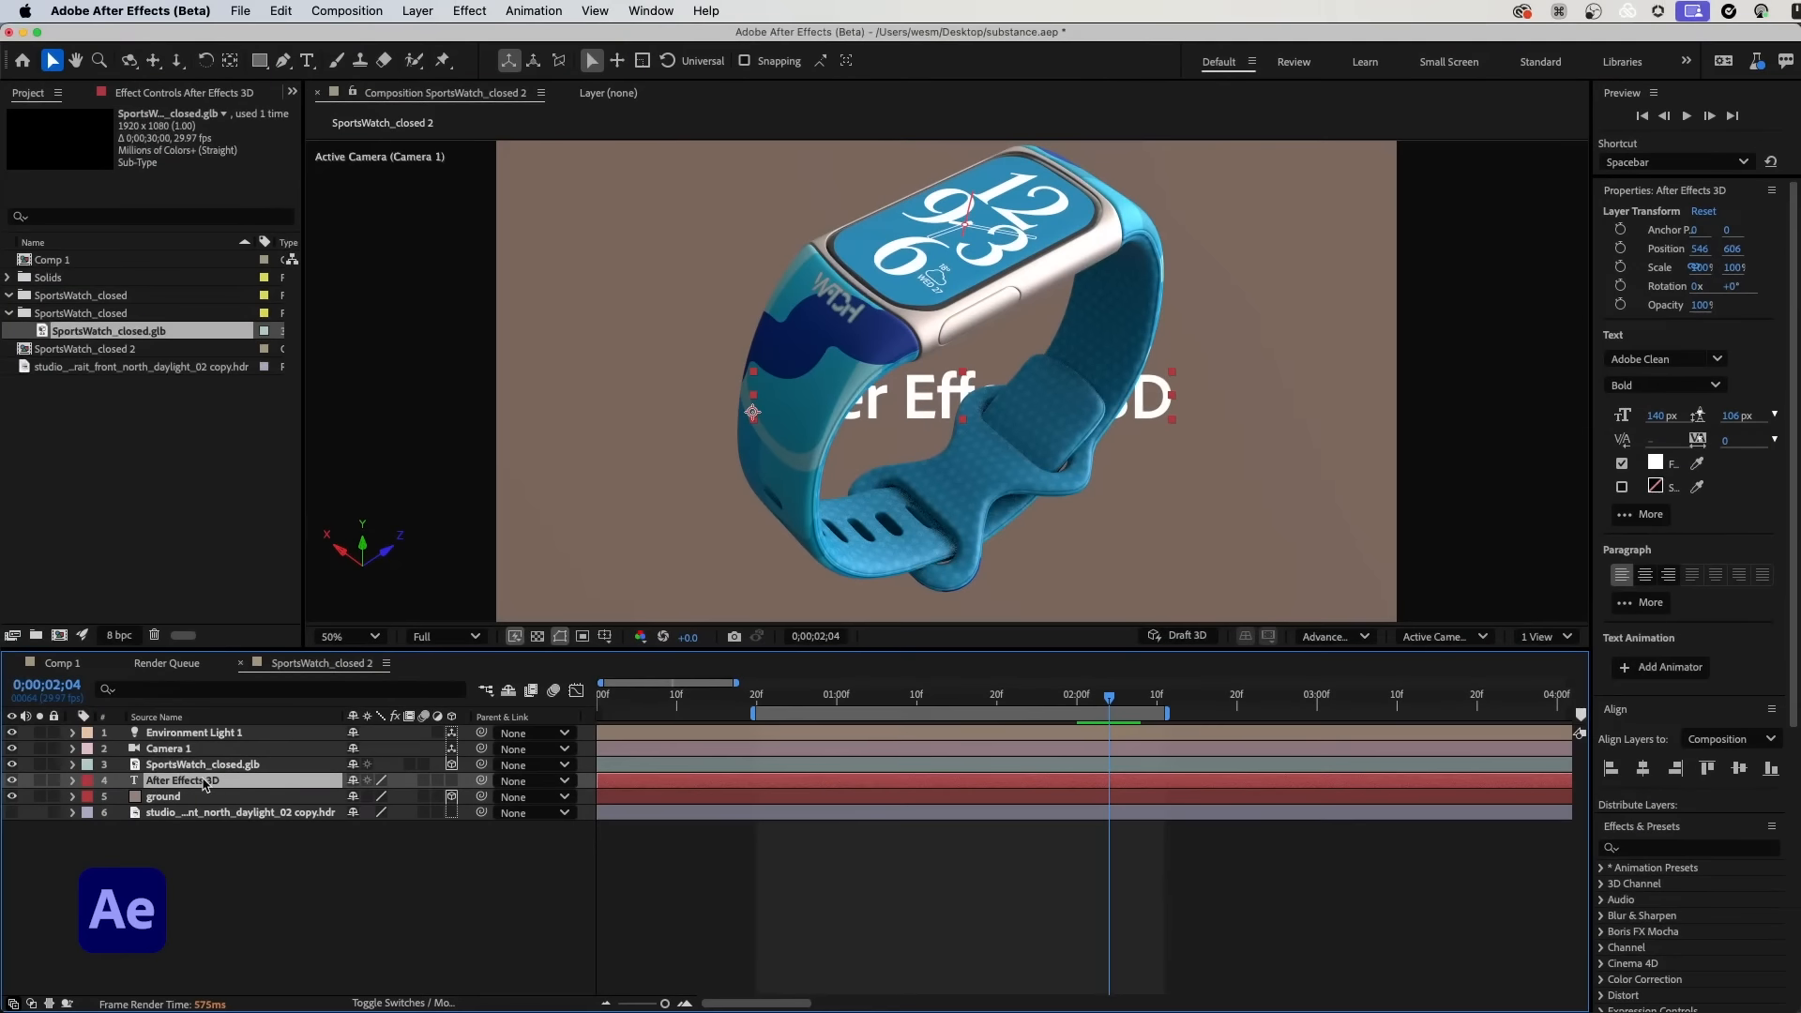
pyautogui.moveTo(195, 784); pyautogui.dragTo(200, 735)
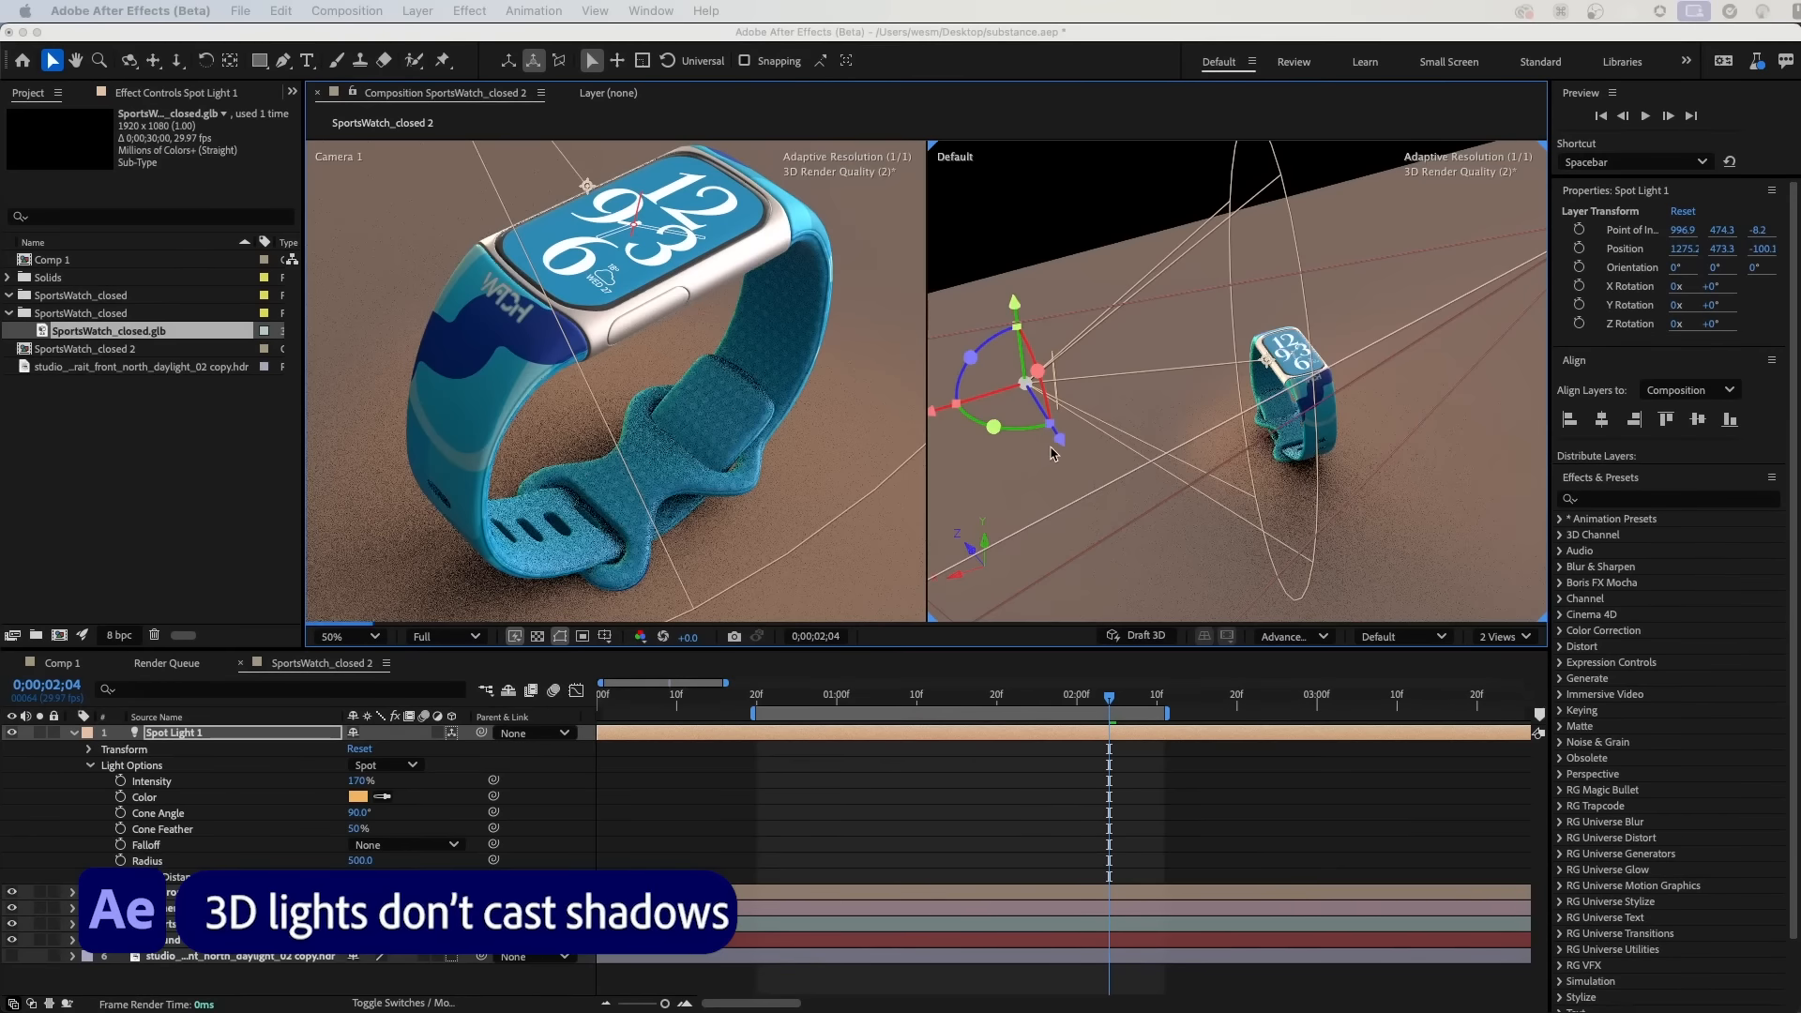
# Step: Move Spot Light 1 to about Y 505.9 and Z 69.4, and raise its intensity
pyautogui.moveTo(1074, 461); pyautogui.dragTo(1135, 523)
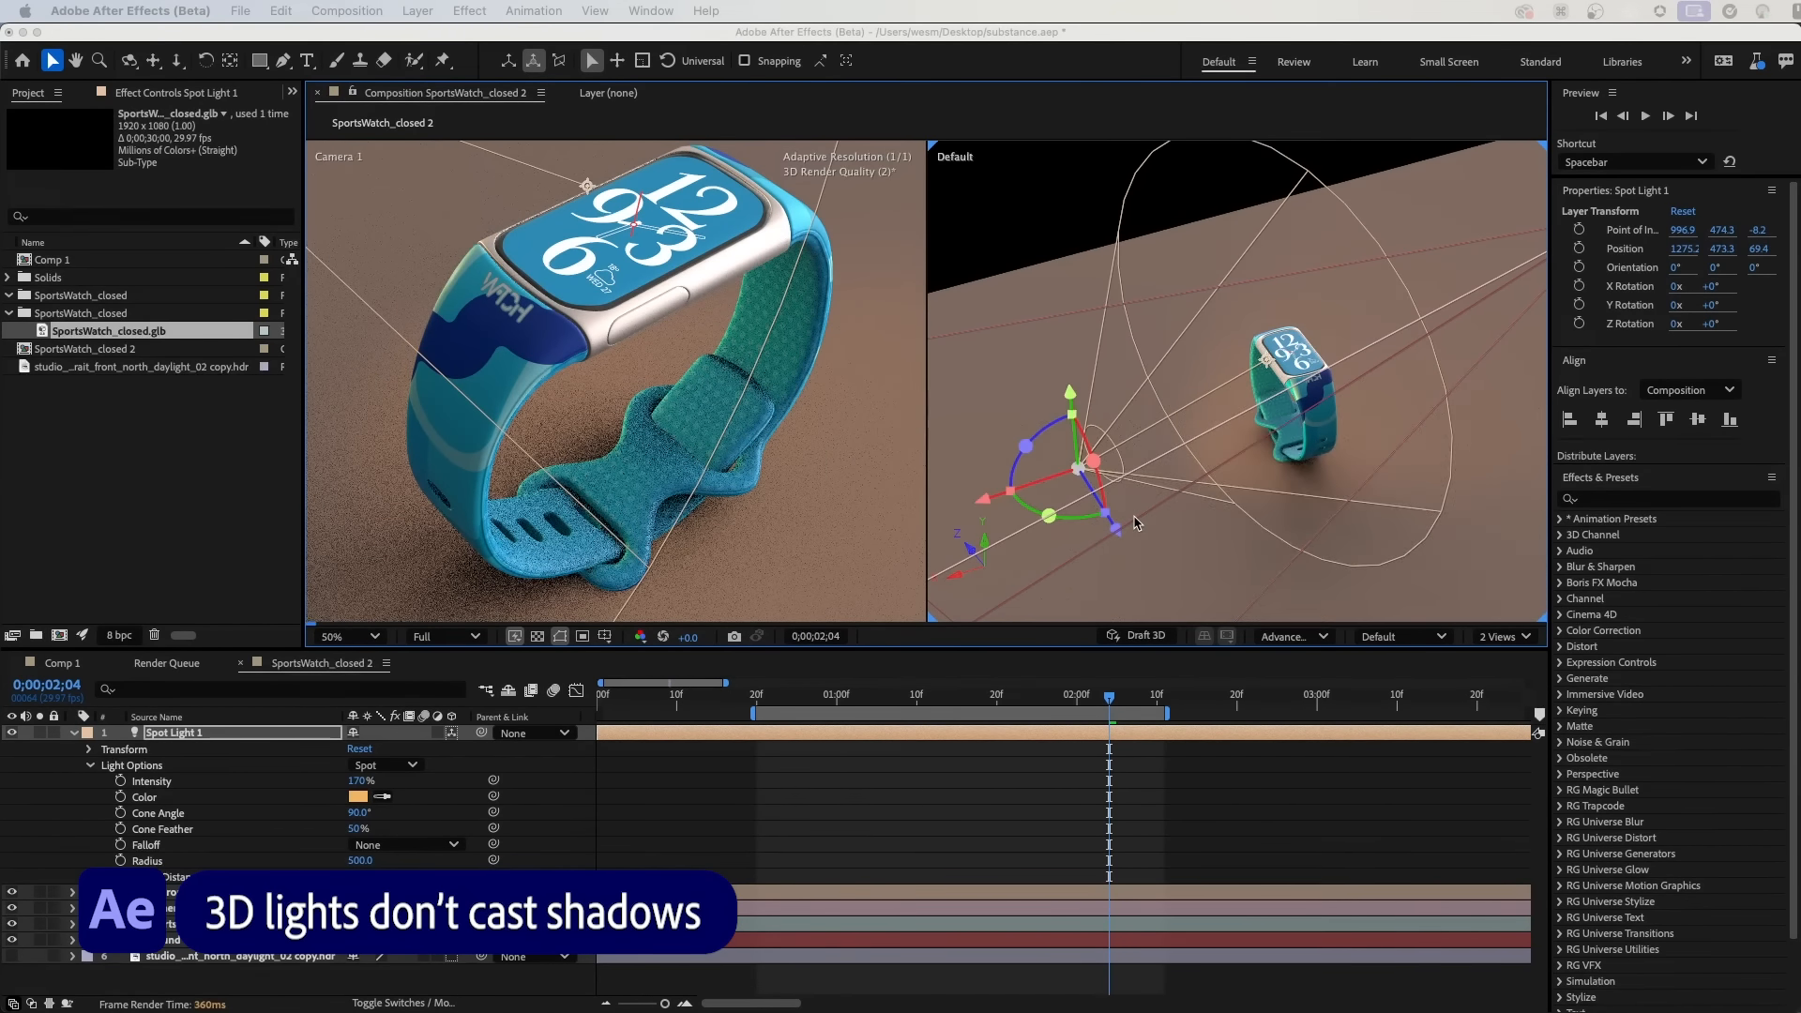
pyautogui.moveTo(1072, 394); pyautogui.dragTo(1075, 417)
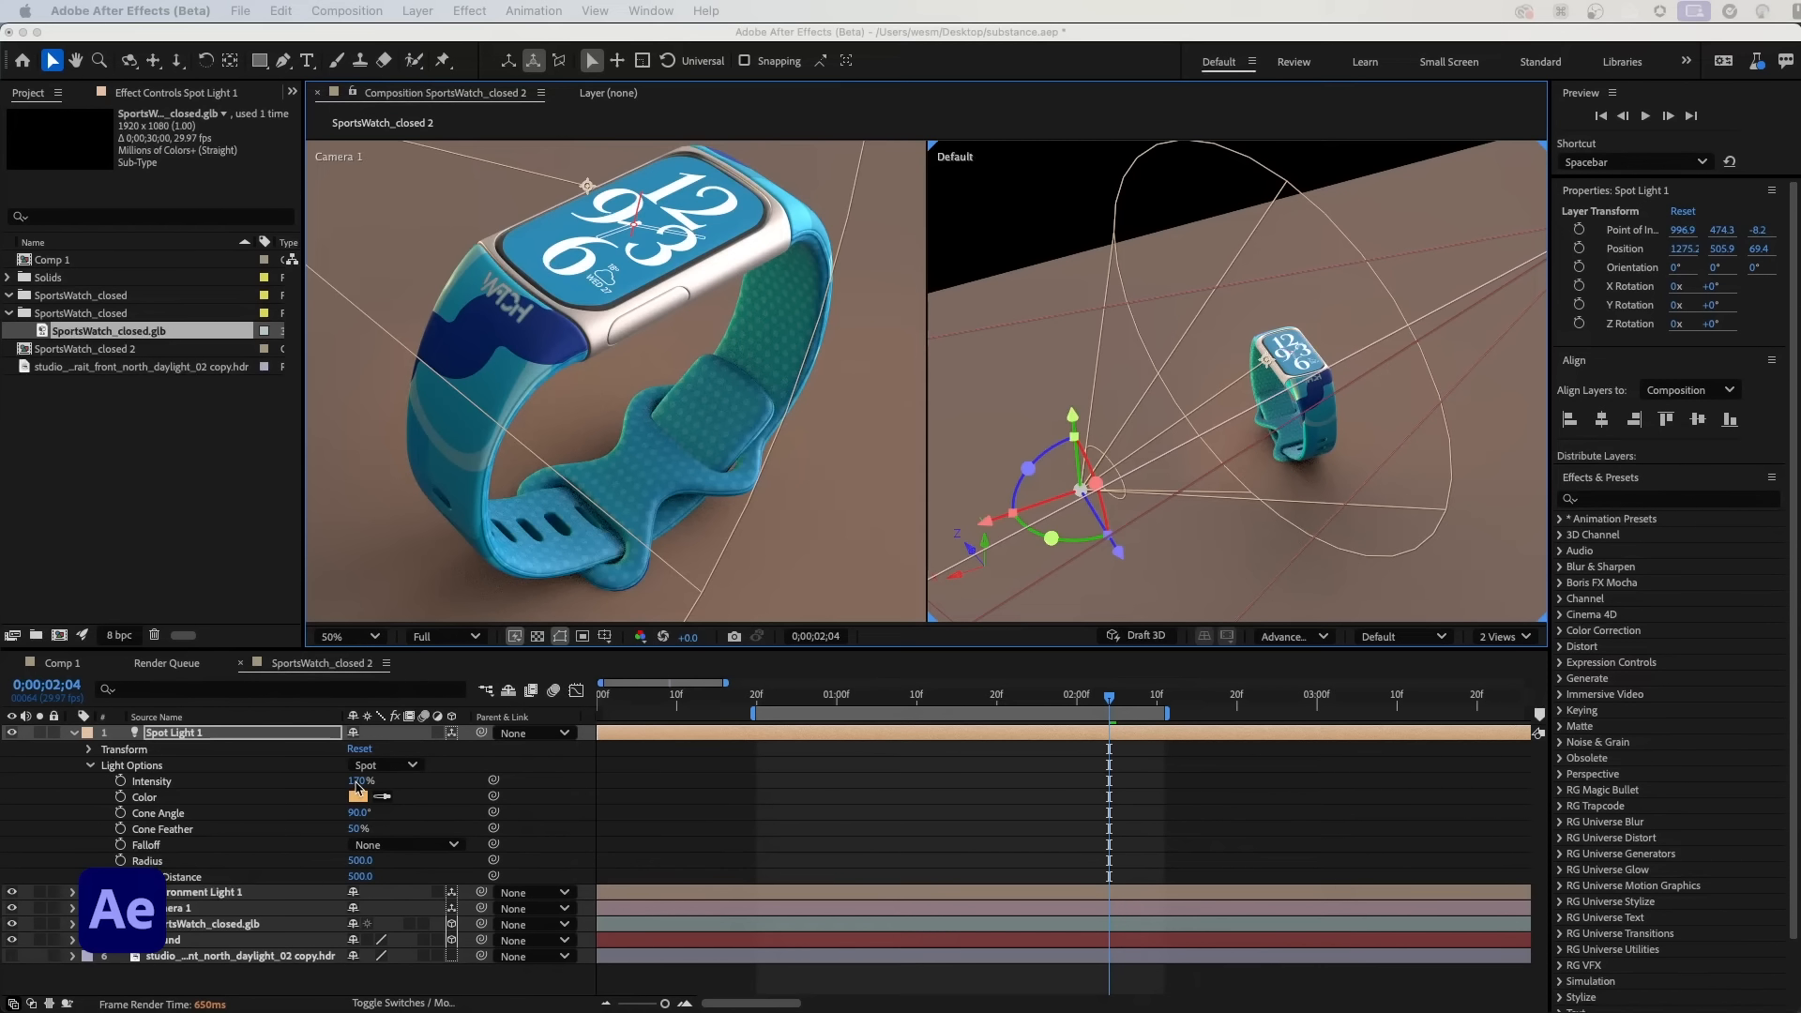
pyautogui.moveTo(357, 783); pyautogui.dragTo(432, 787)
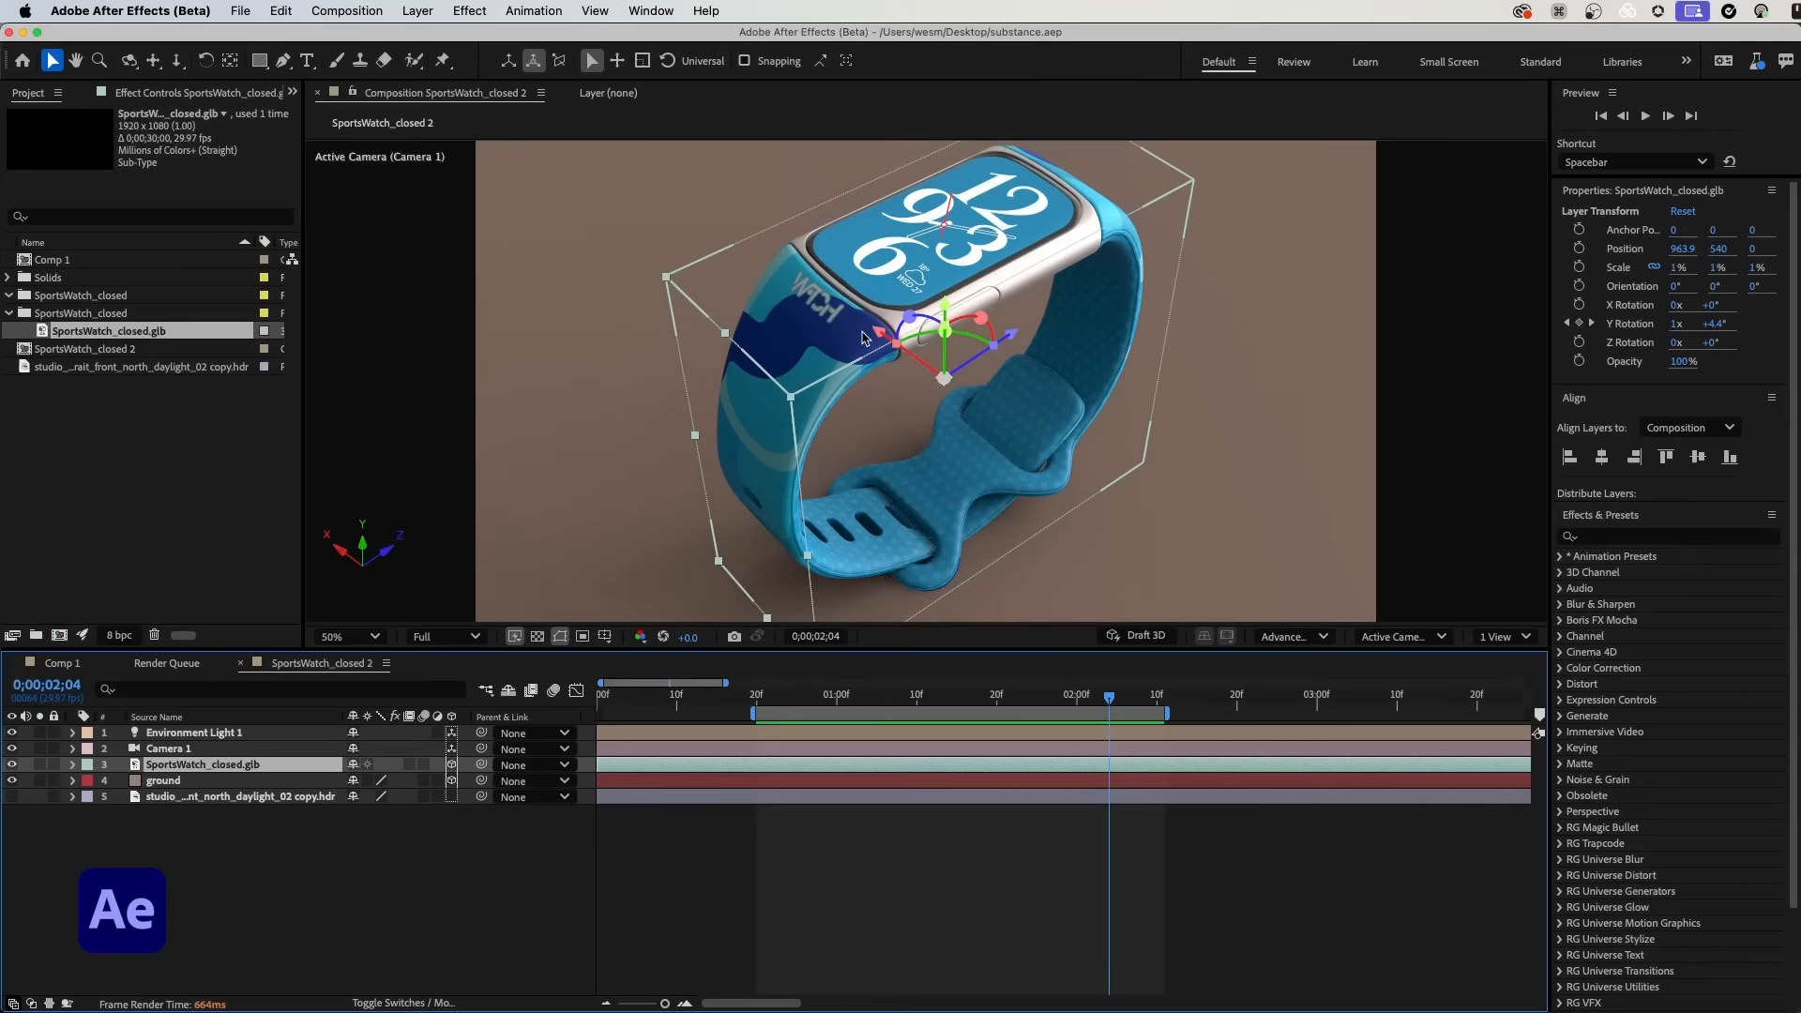
# Step: Reveal the watch layer's Position property and create a 1920 x 1080 solid named effects above all layers
pyautogui.press('p')
pyautogui.hotkey('ctrl', 'shift', 'a')
pyautogui.click(418, 10)
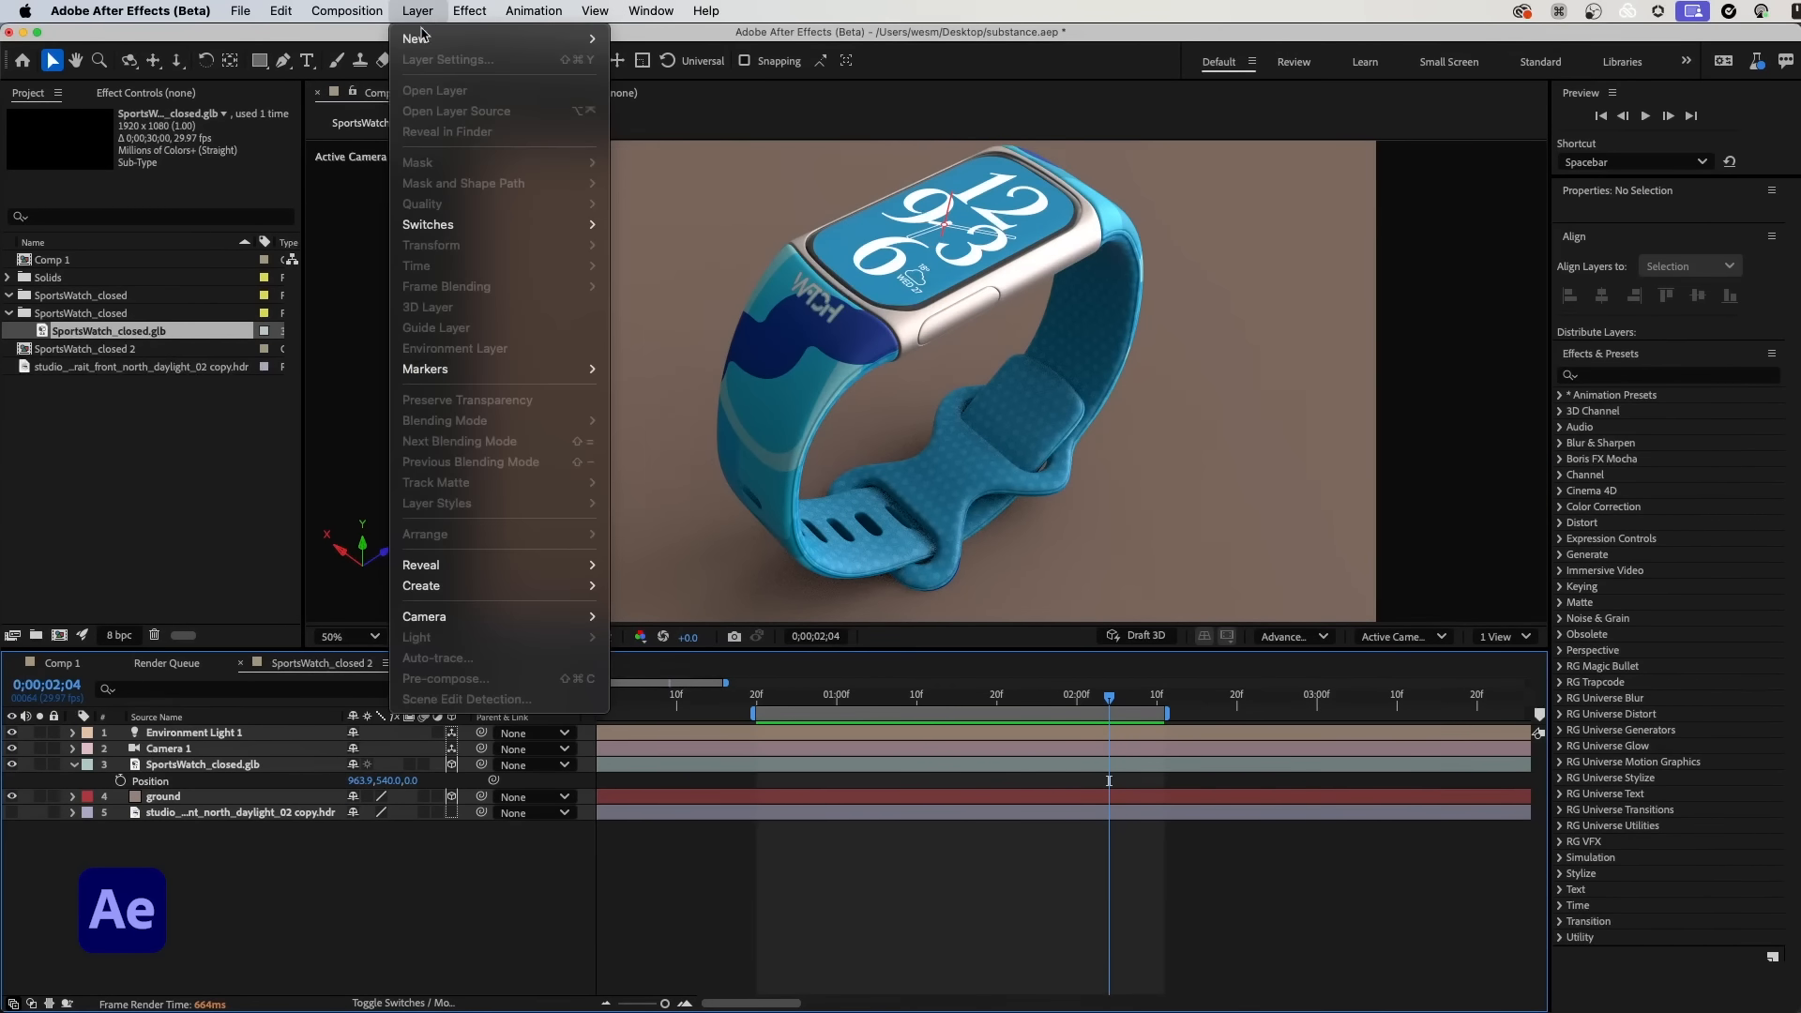
pyautogui.moveTo(415, 39)
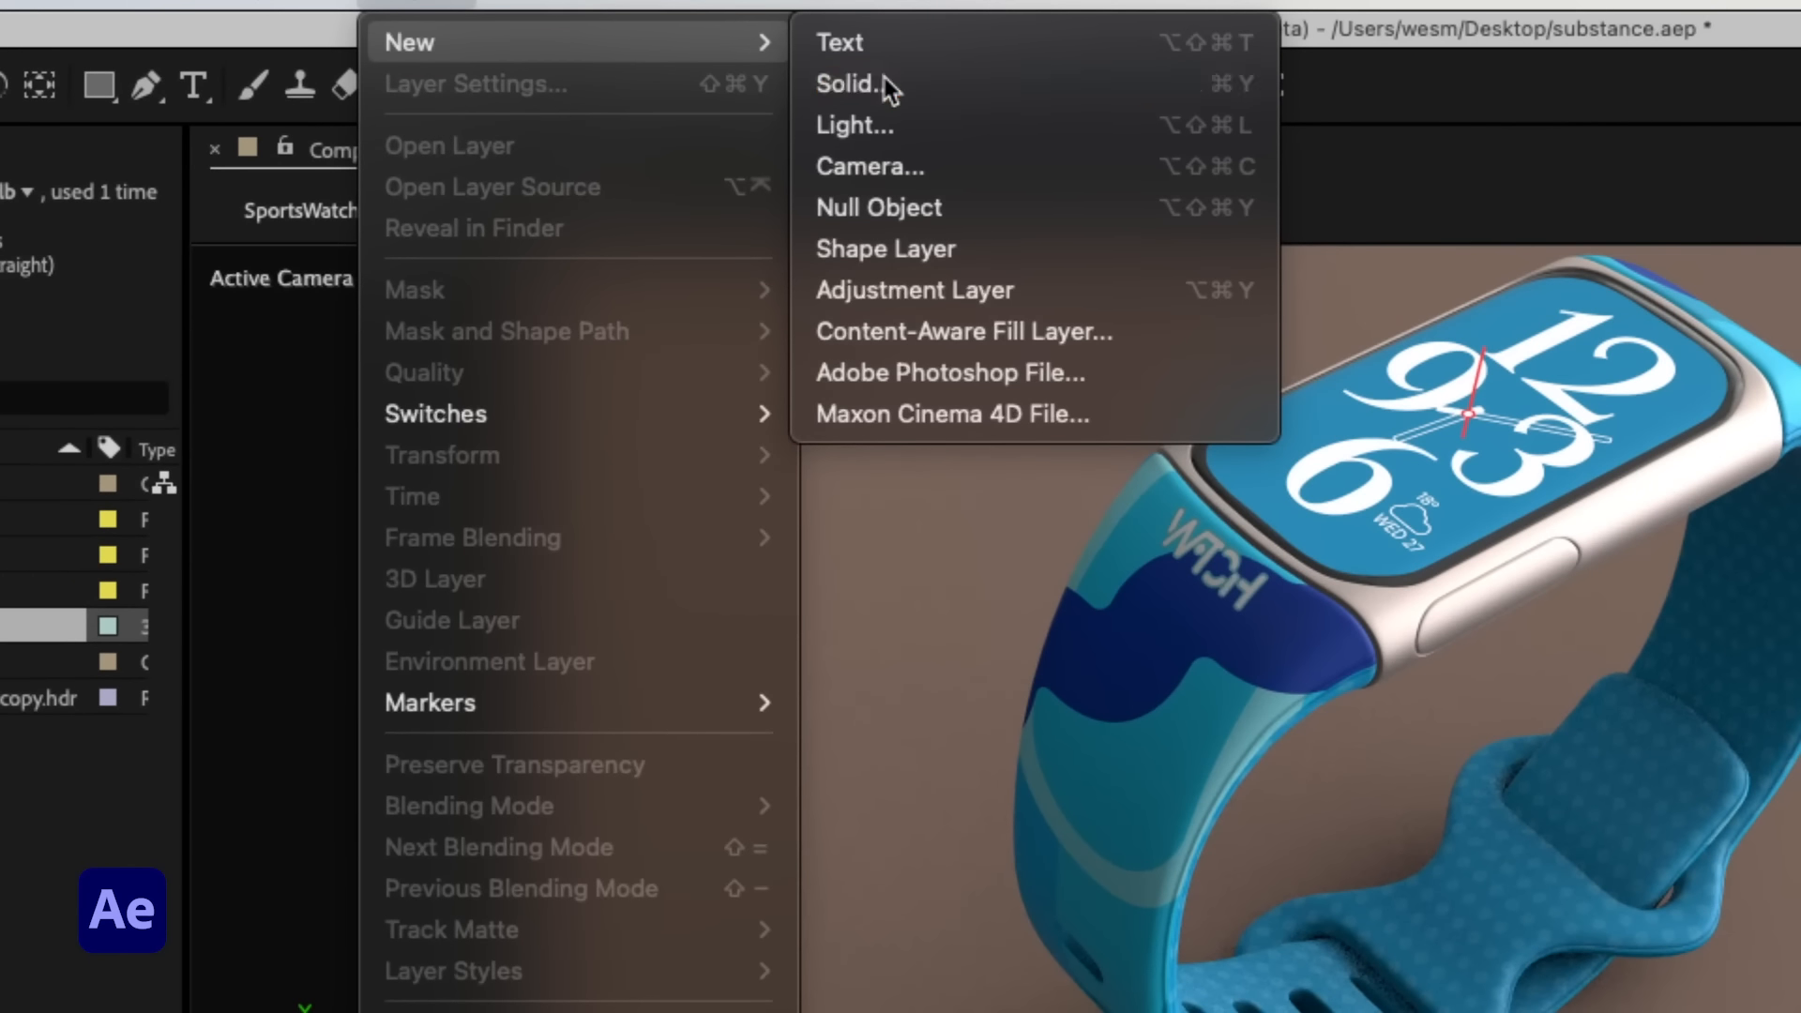
pyautogui.click(889, 89)
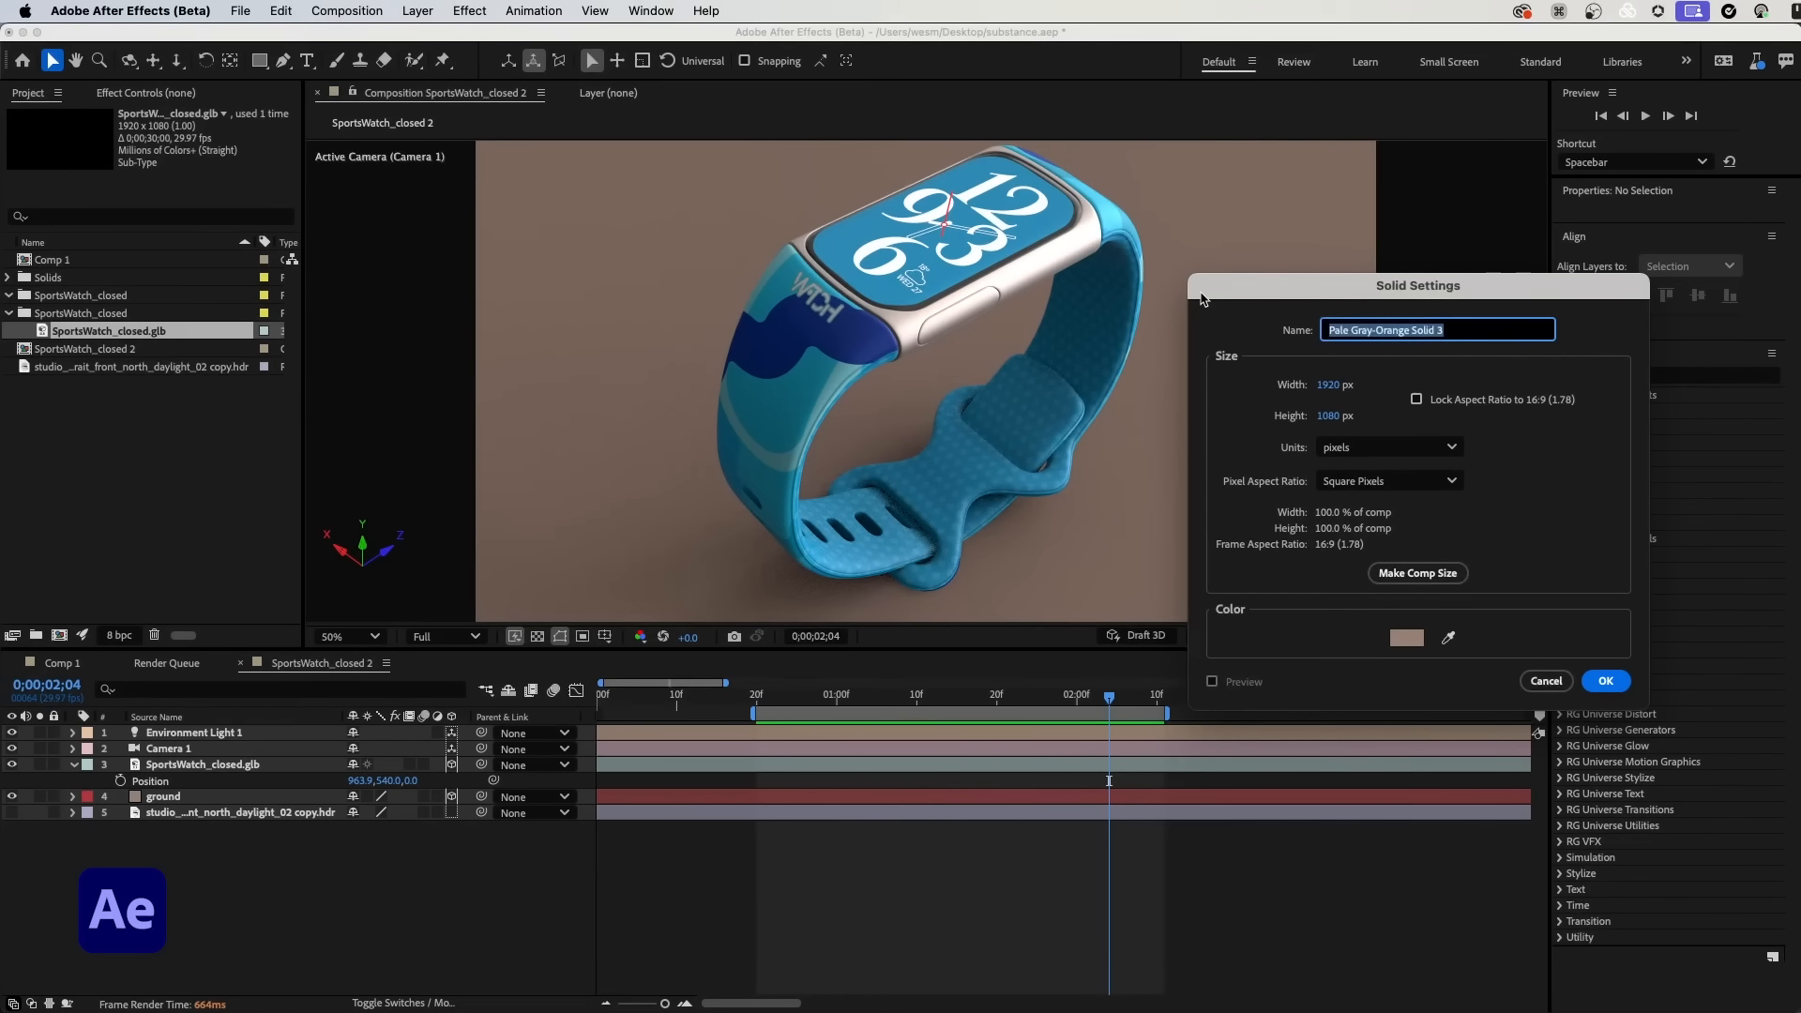
pyautogui.write('effects')
pyautogui.click(1606, 681)
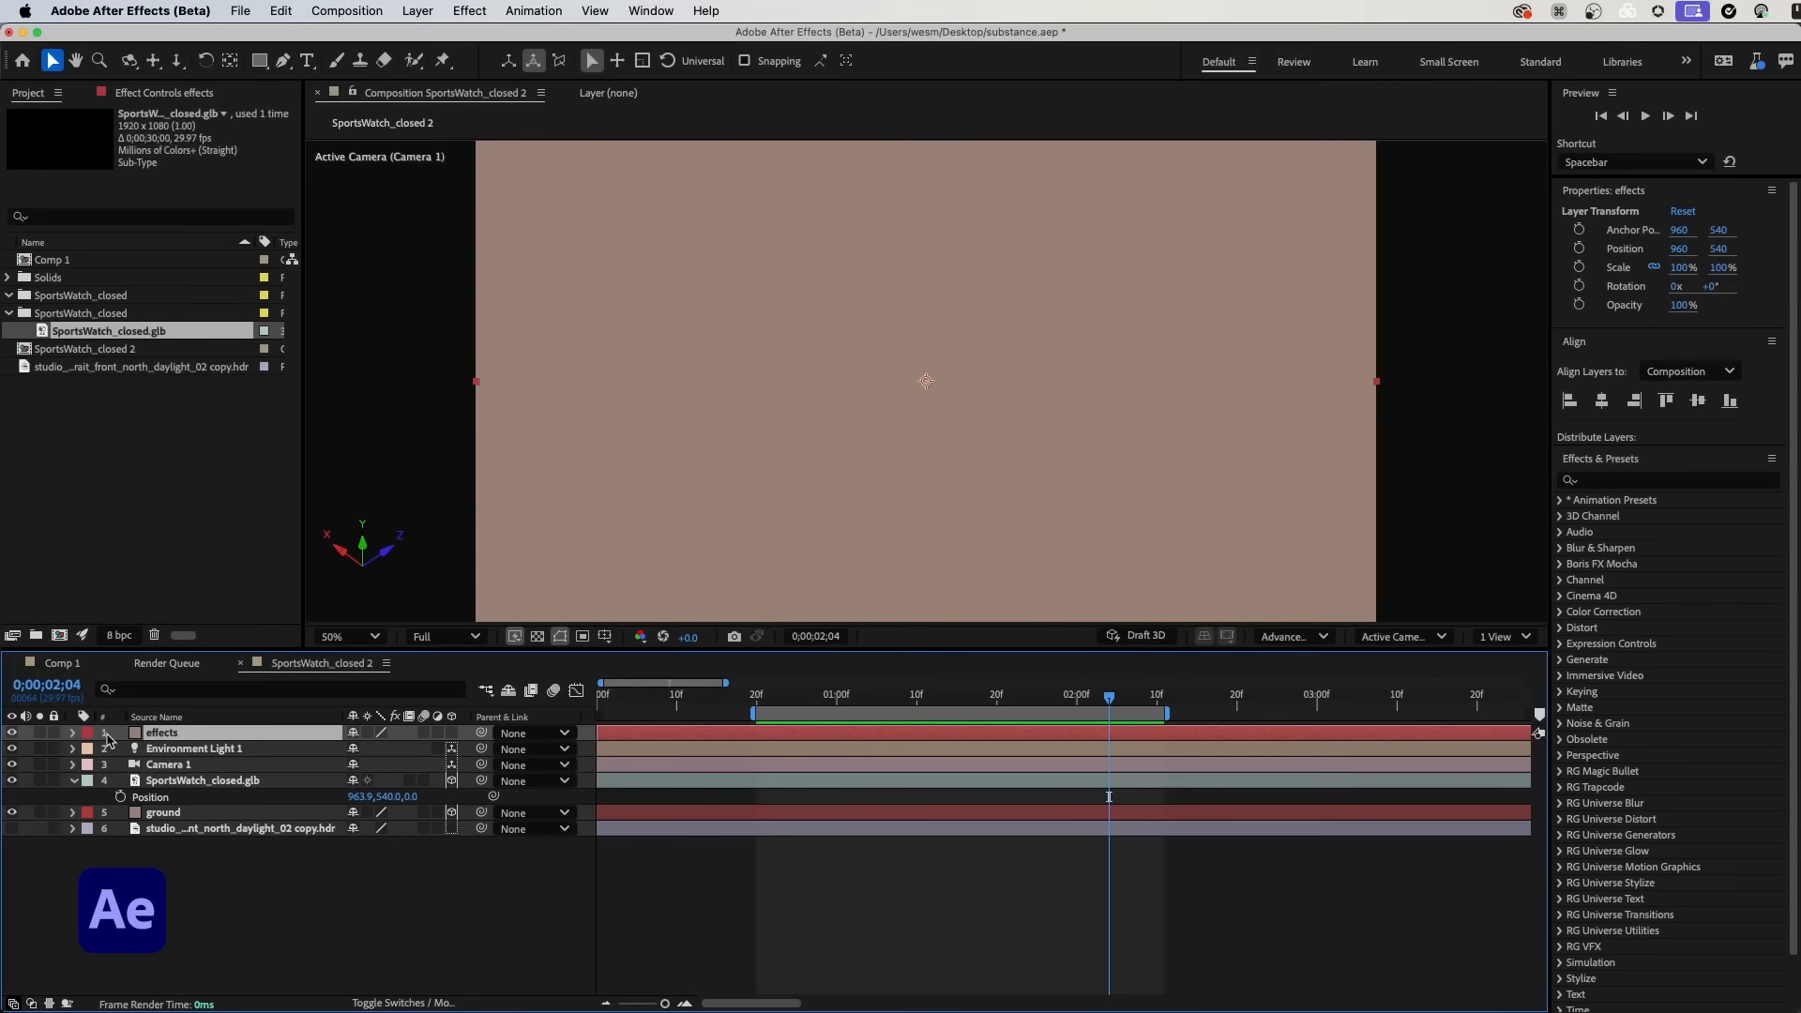
# Step: Find the Calculations effect and apply it to the effects solid
pyautogui.click(1609, 480)
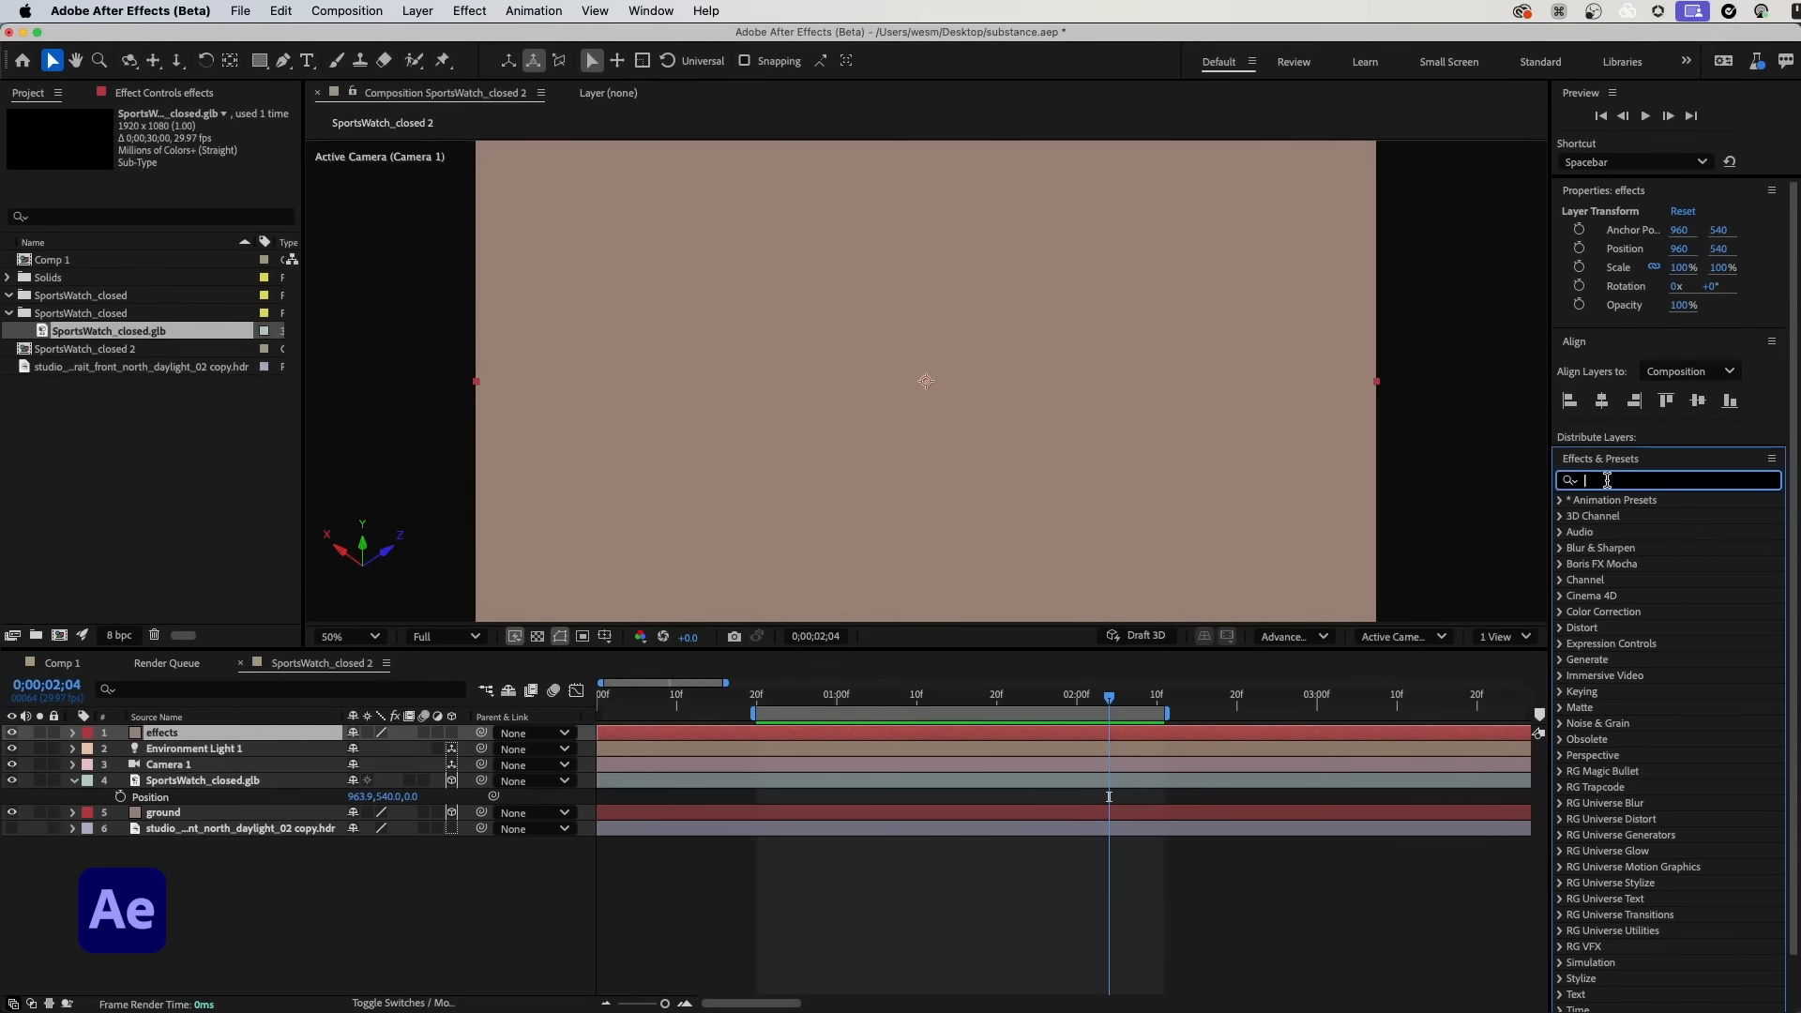
pyautogui.write('ca')
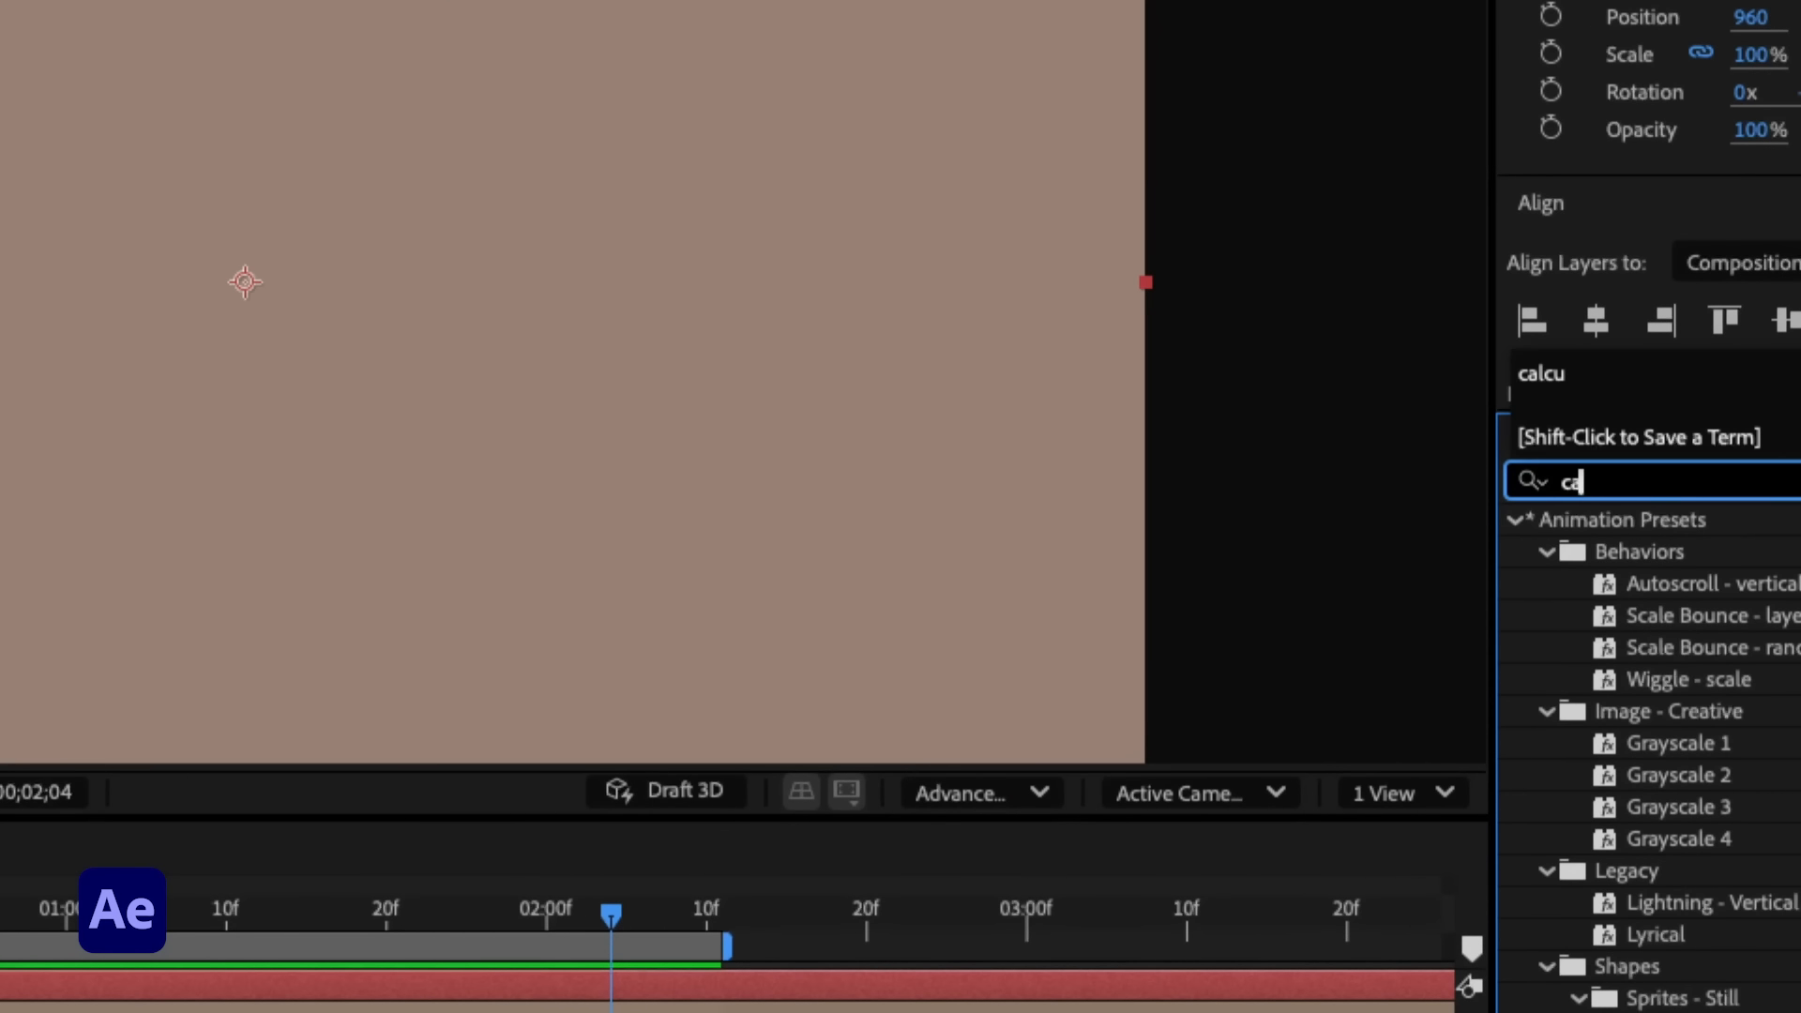
pyautogui.write('lc')
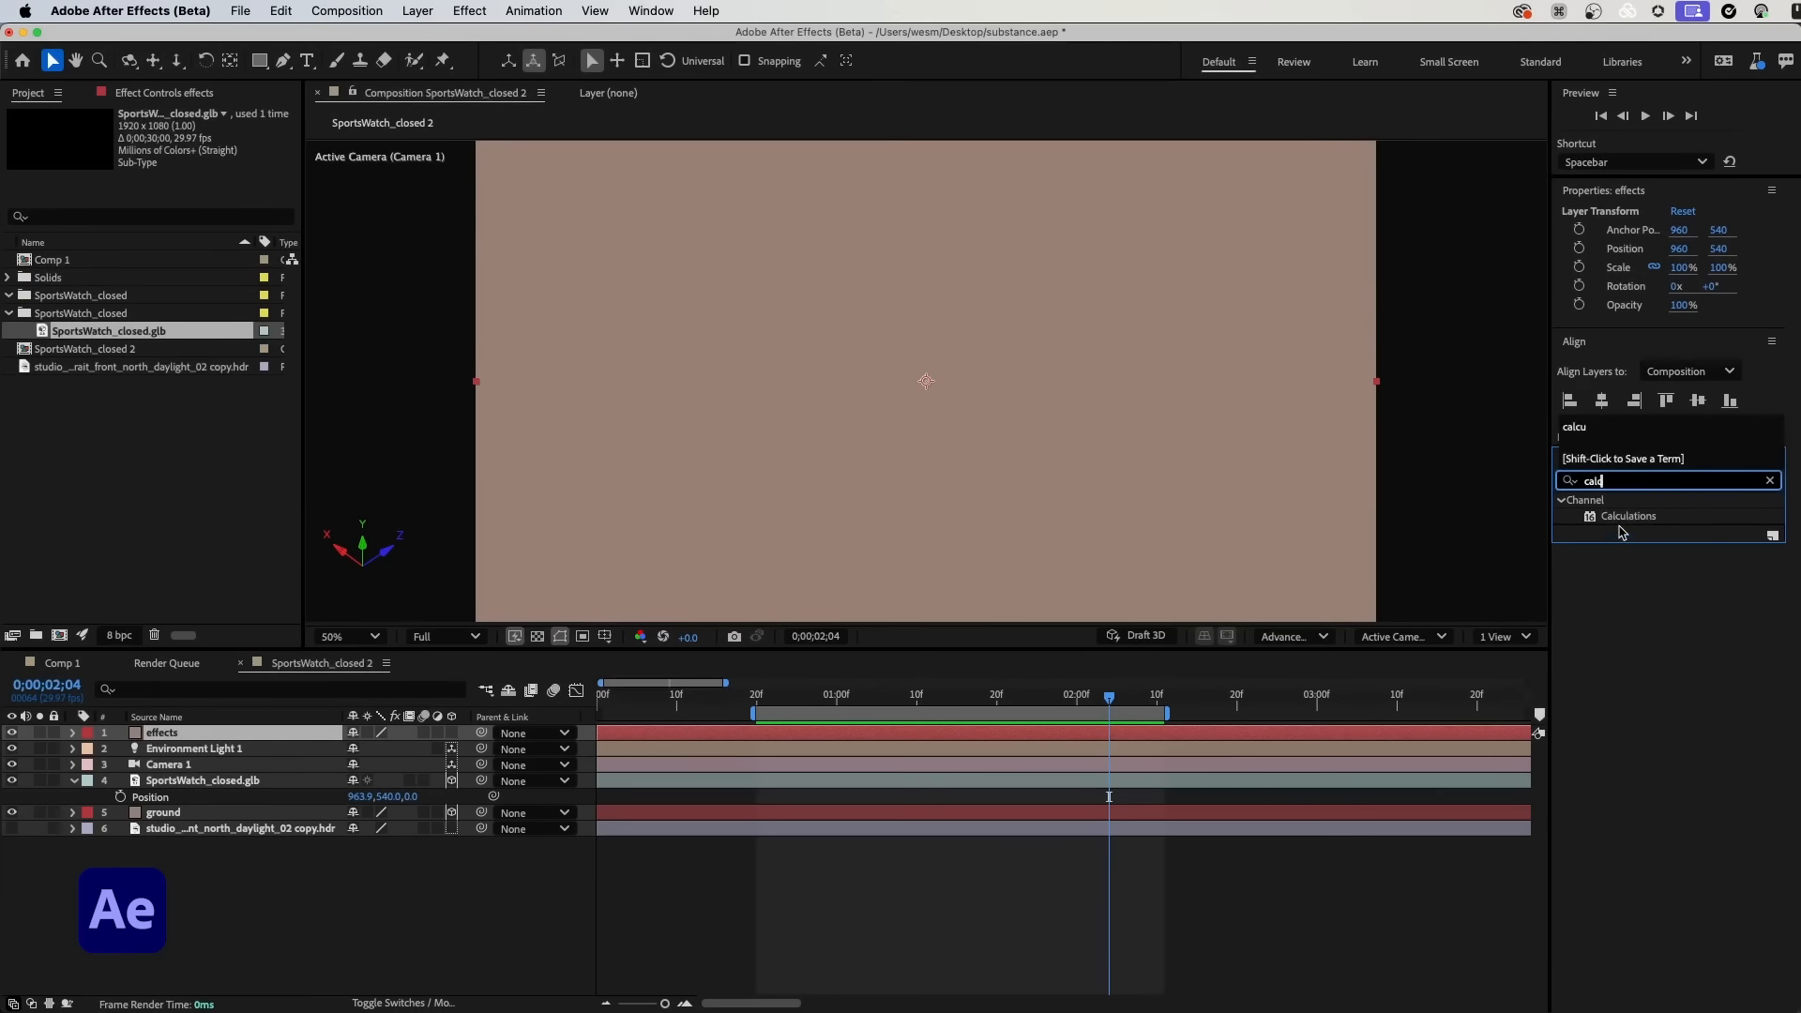
pyautogui.moveTo(1627, 517); pyautogui.dragTo(1074, 469)
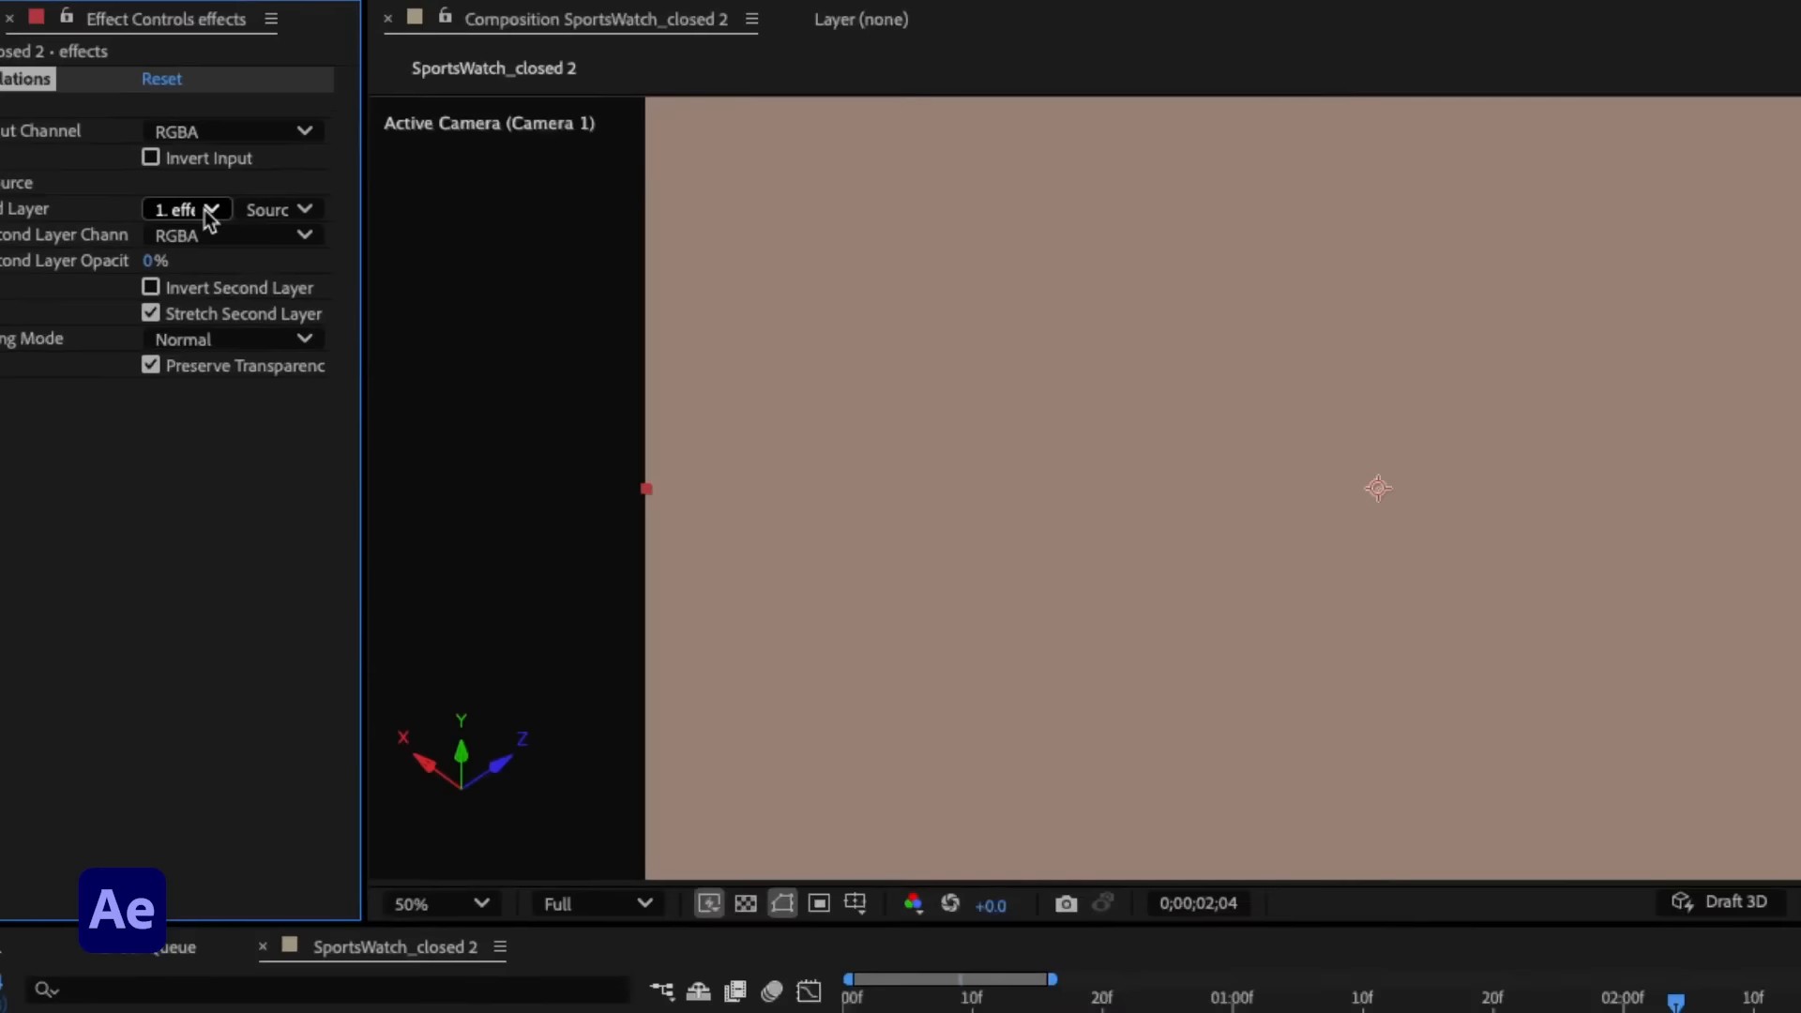
# Step: Set Calculations to use SportsWatch_closed.glb as the second layer at 100% opacity with the Copy blending mode
pyautogui.click(208, 210)
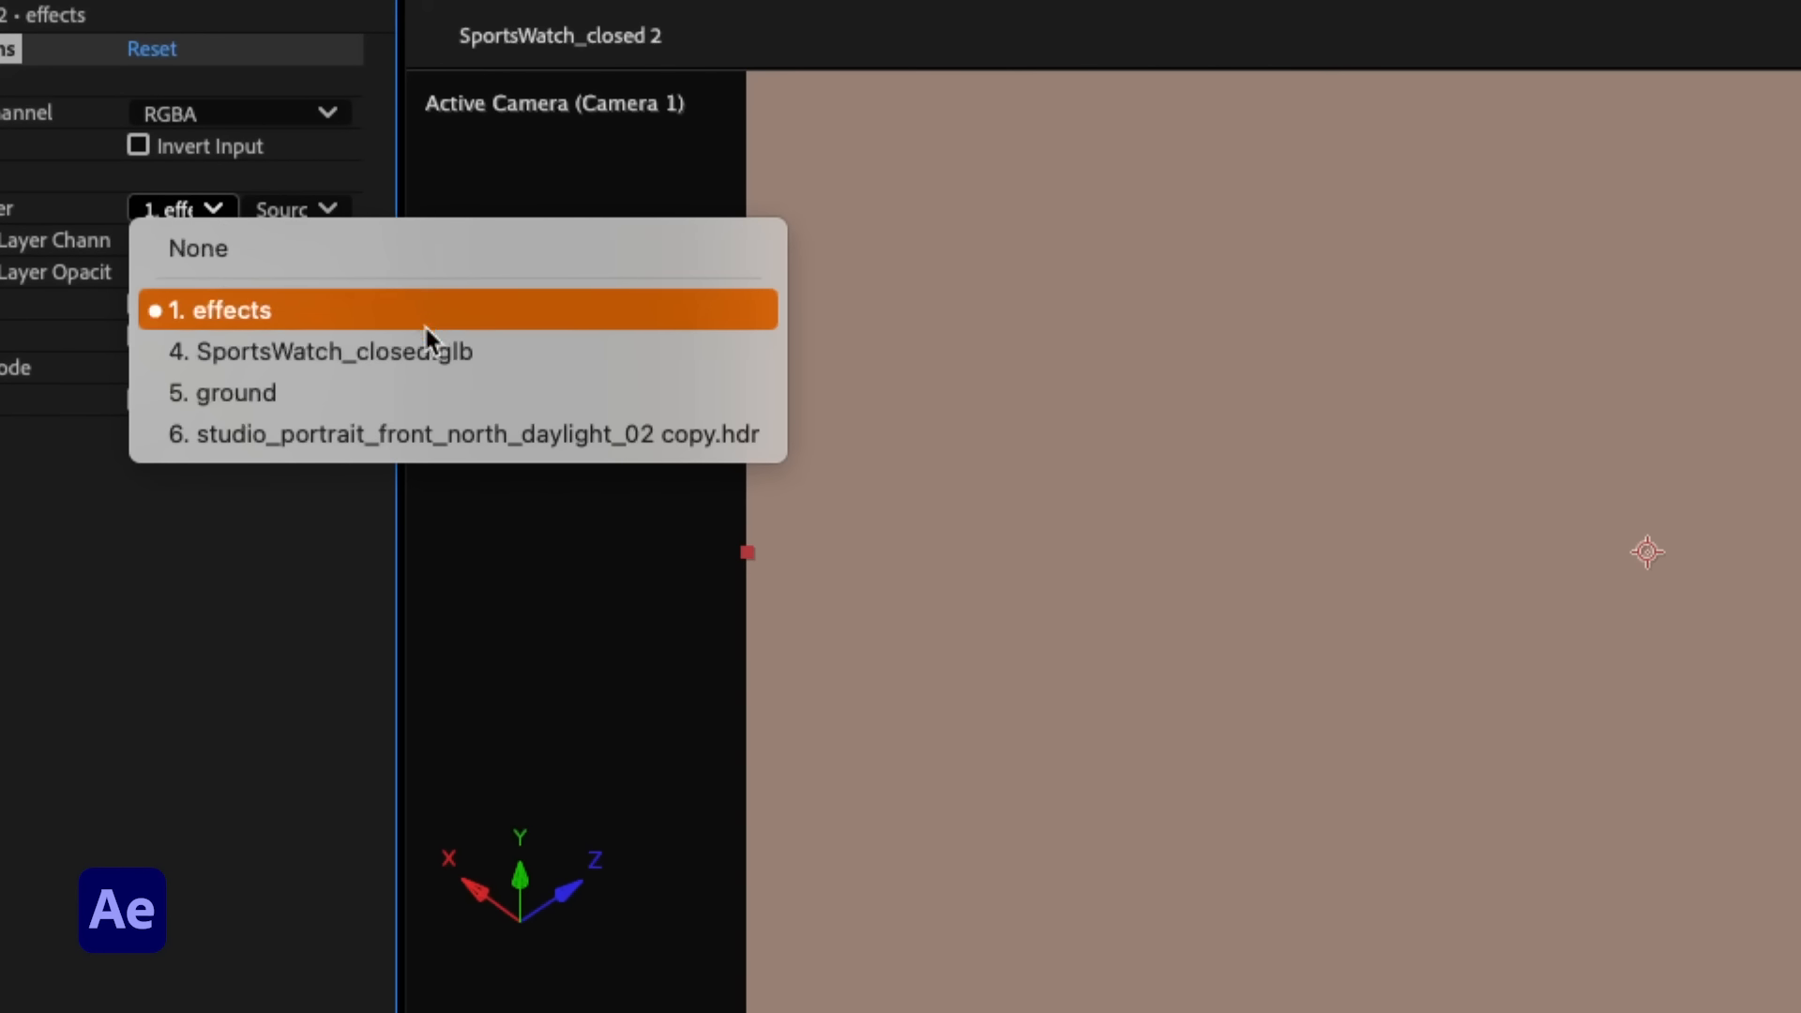
pyautogui.click(553, 373)
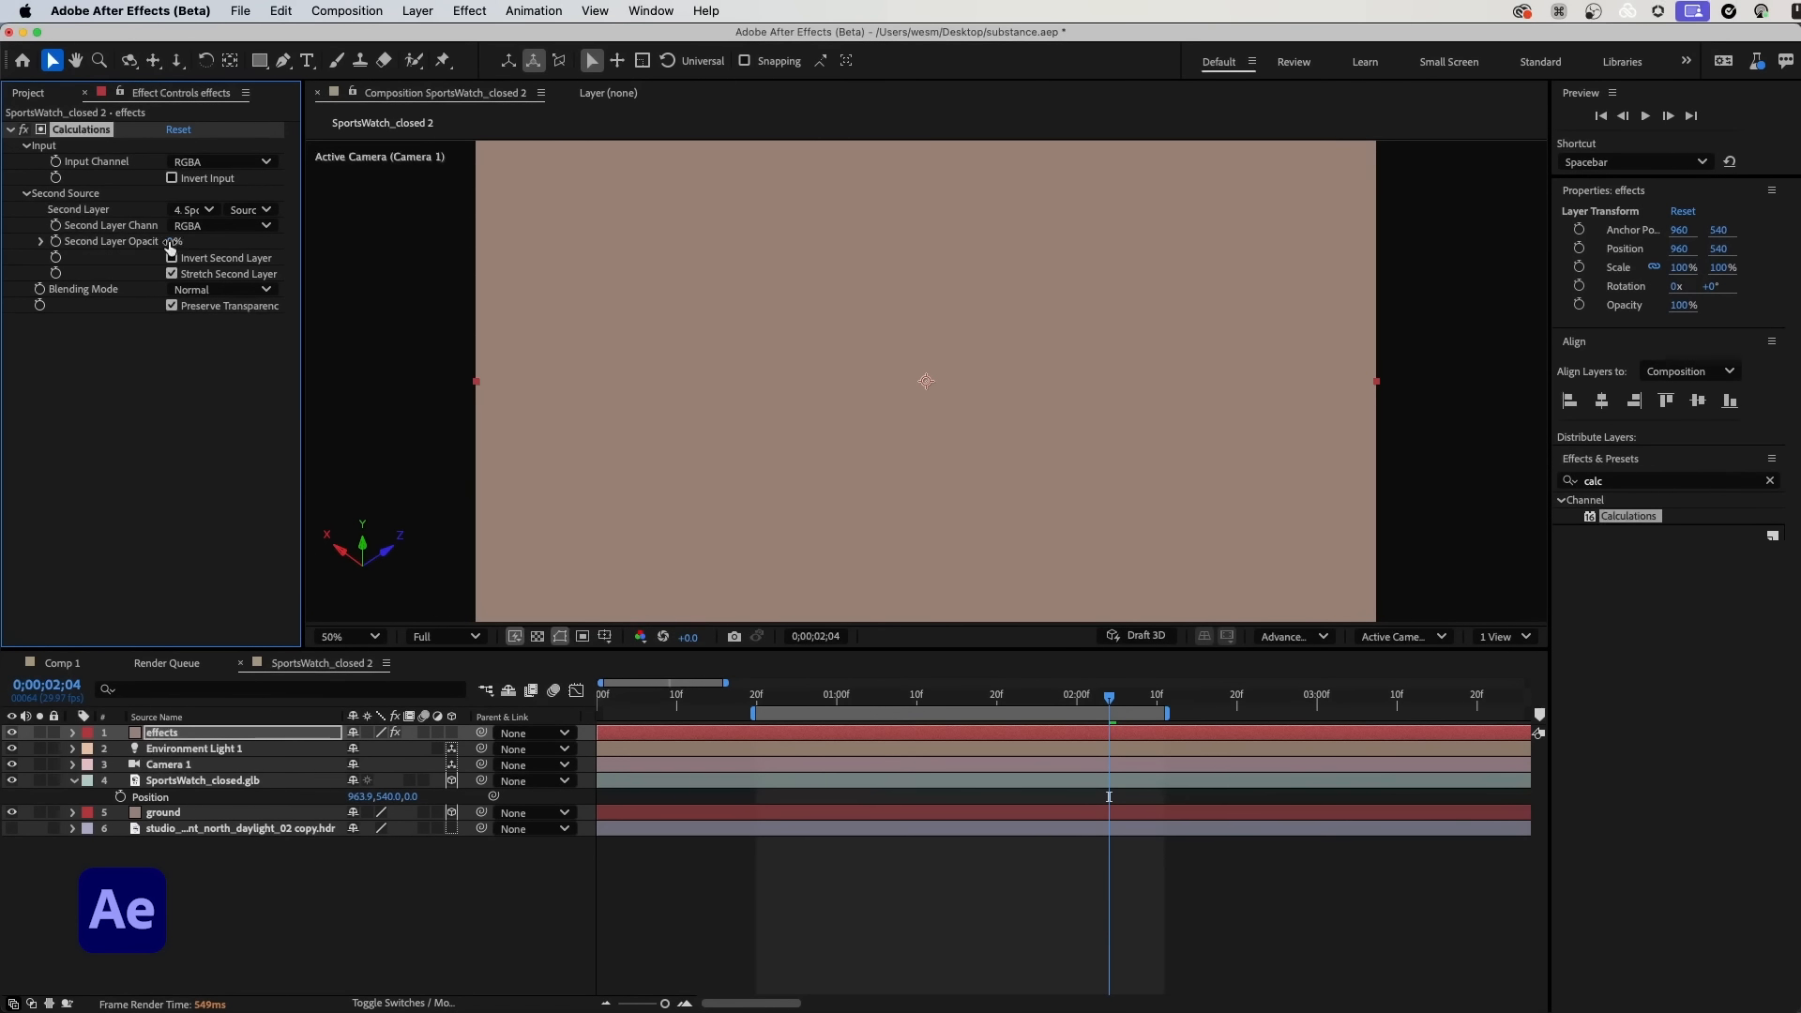
pyautogui.moveTo(170, 243); pyautogui.dragTo(377, 246)
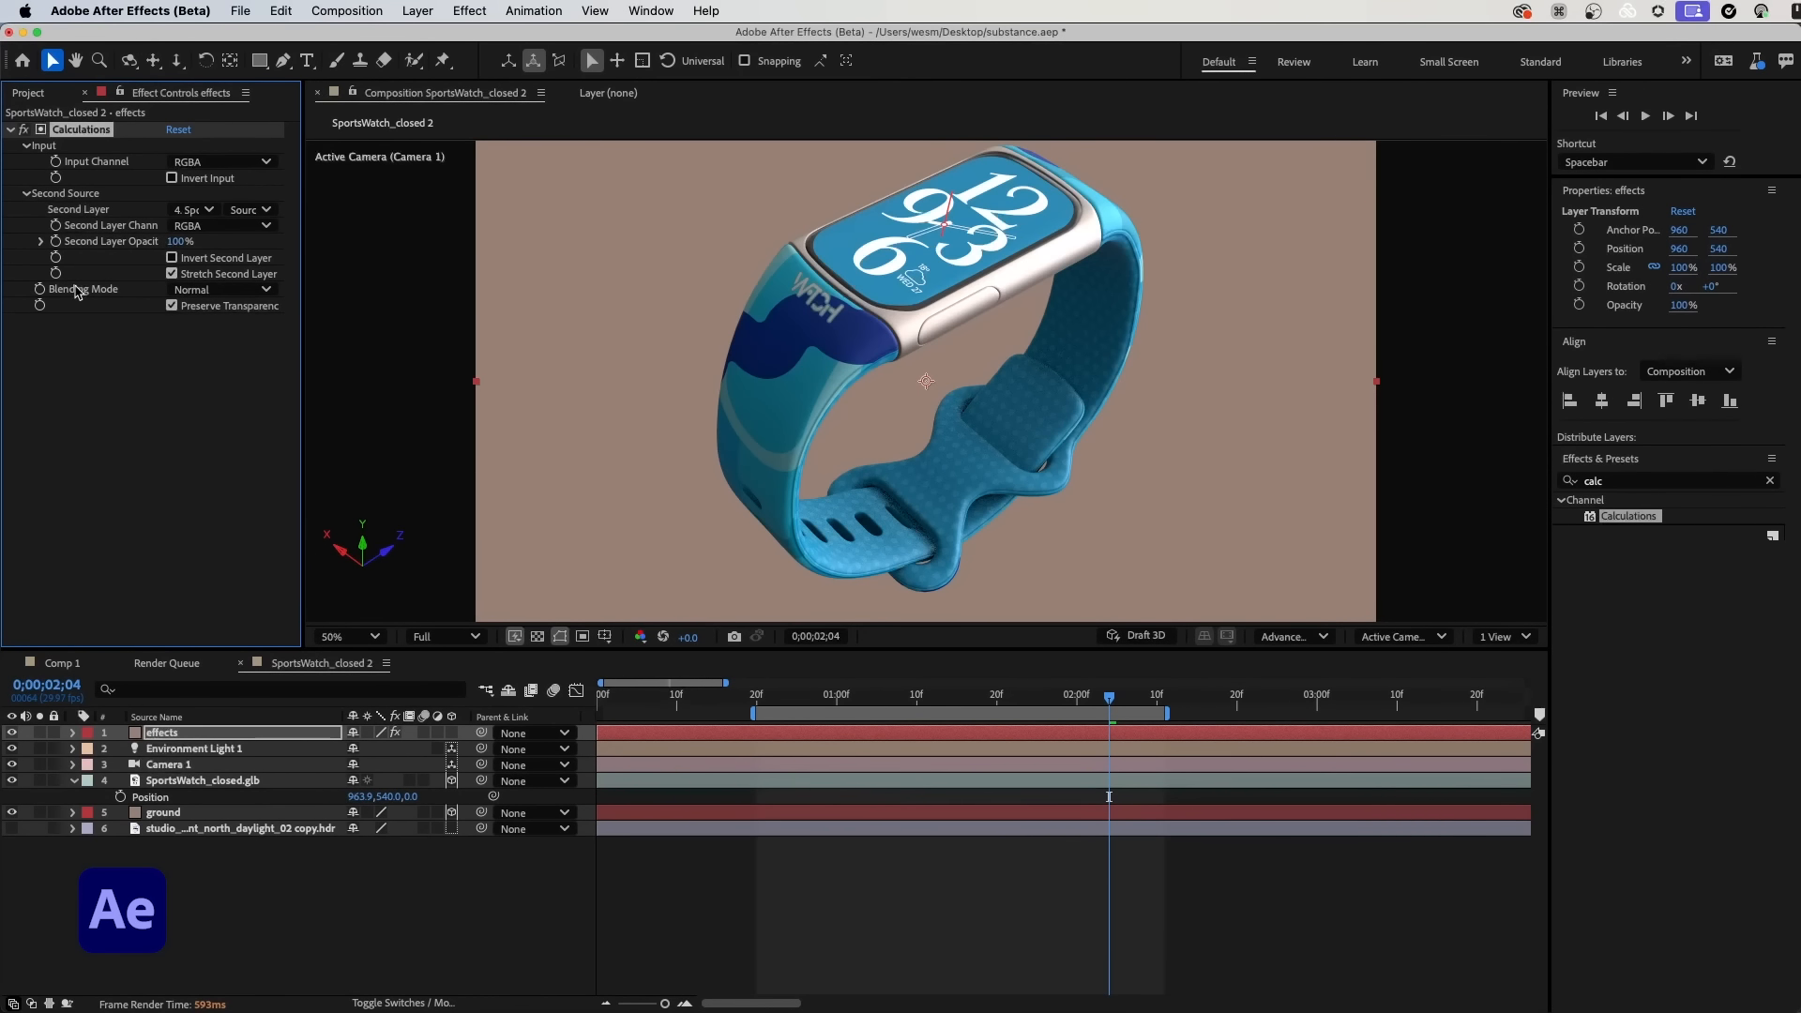
pyautogui.click(248, 291)
pyautogui.click(201, 329)
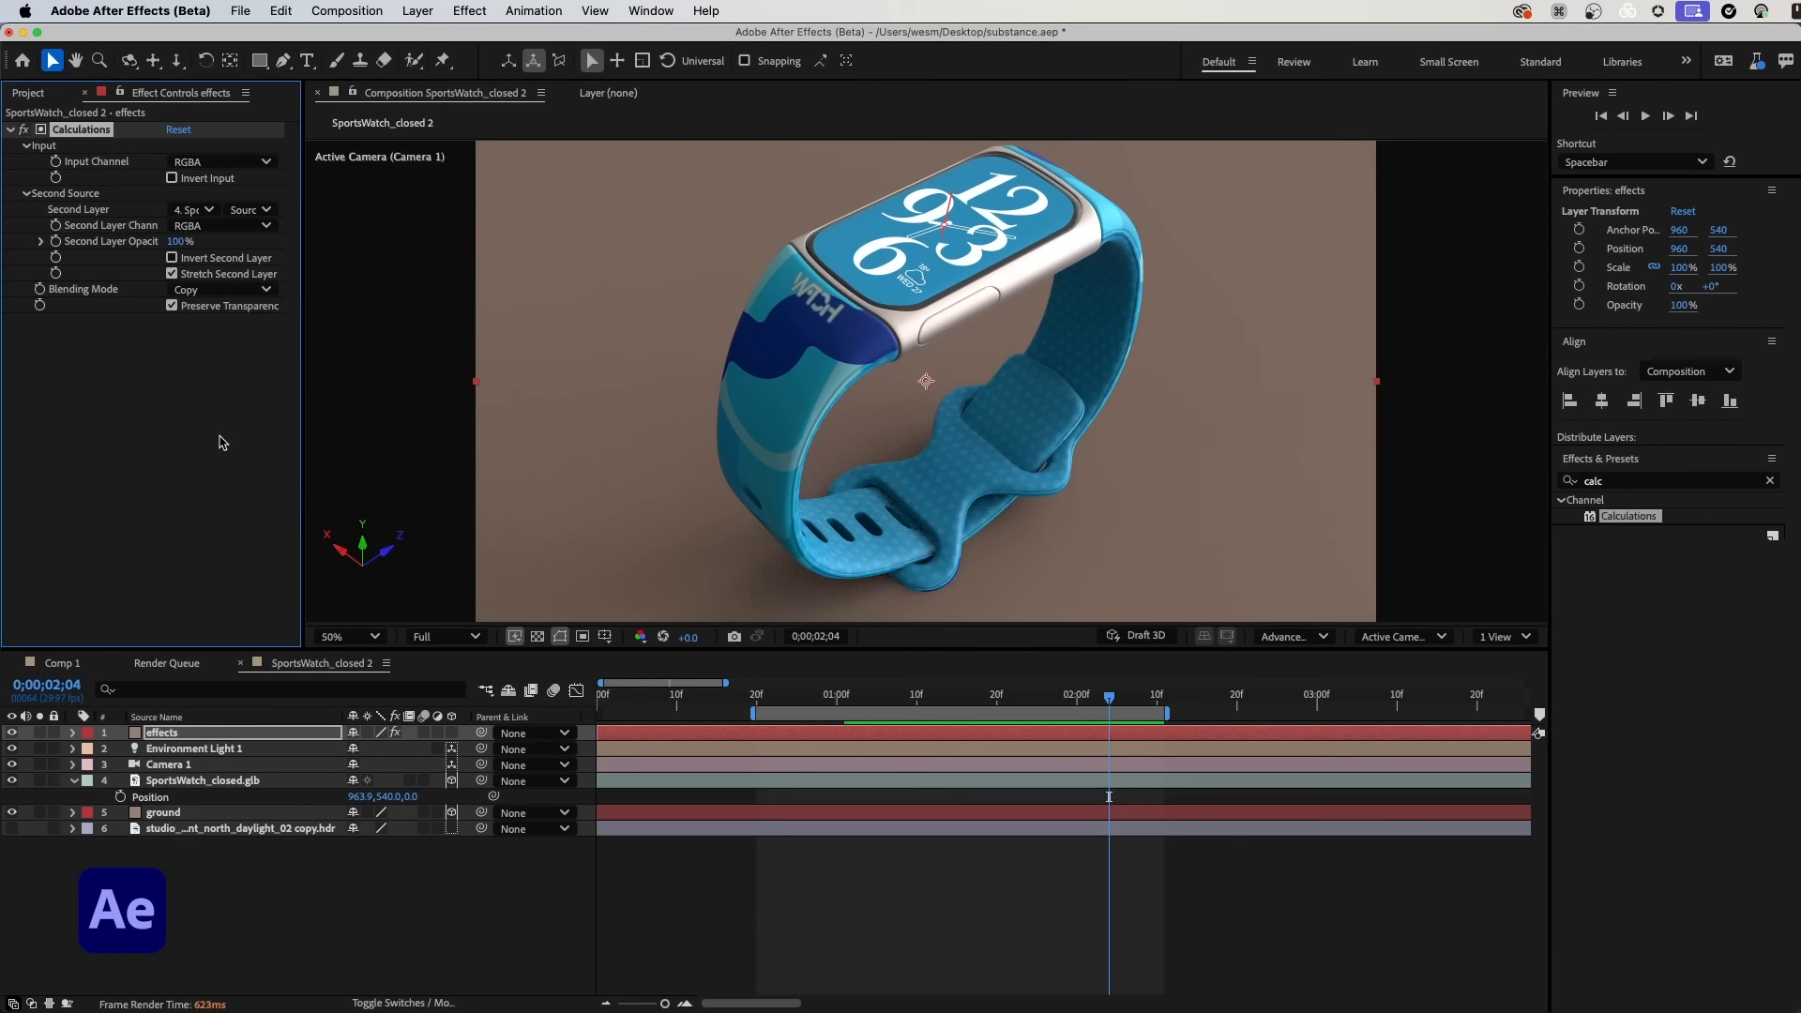
# Step: Add Hue/Saturation to the effects layer and shift Master Hue to 189° to turn the watch orange
pyautogui.click(222, 784)
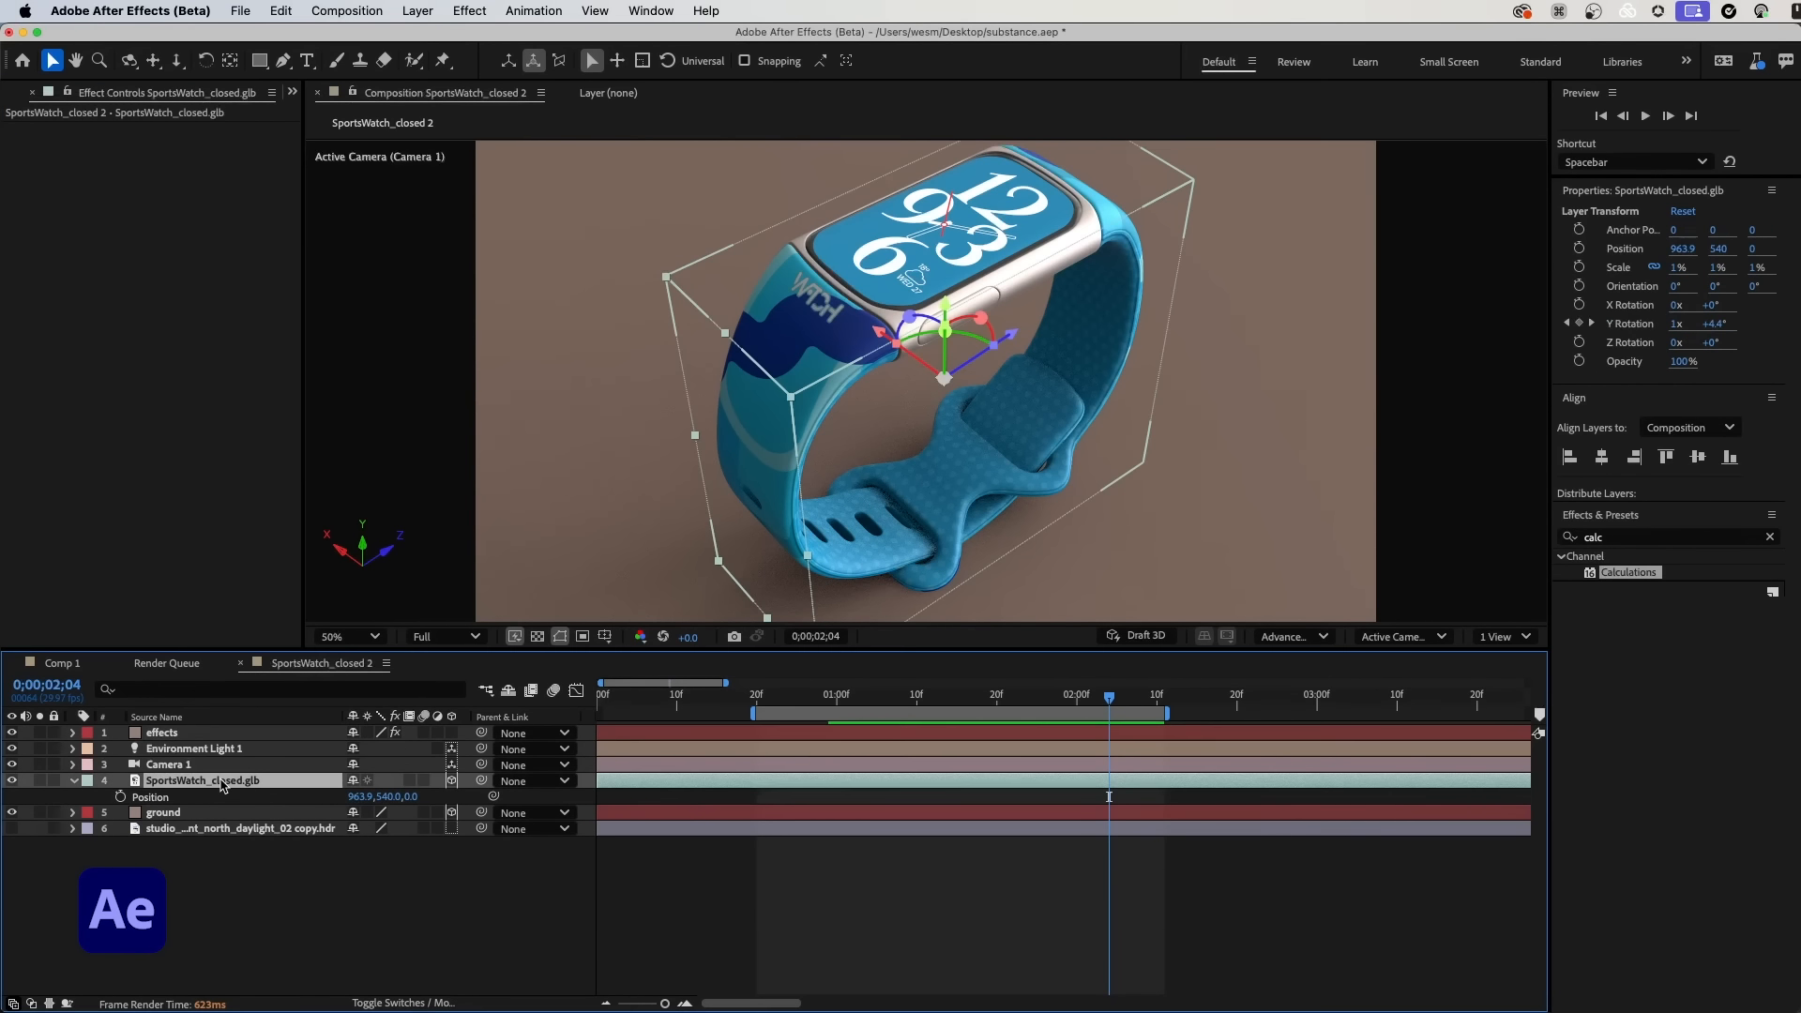
pyautogui.click(189, 734)
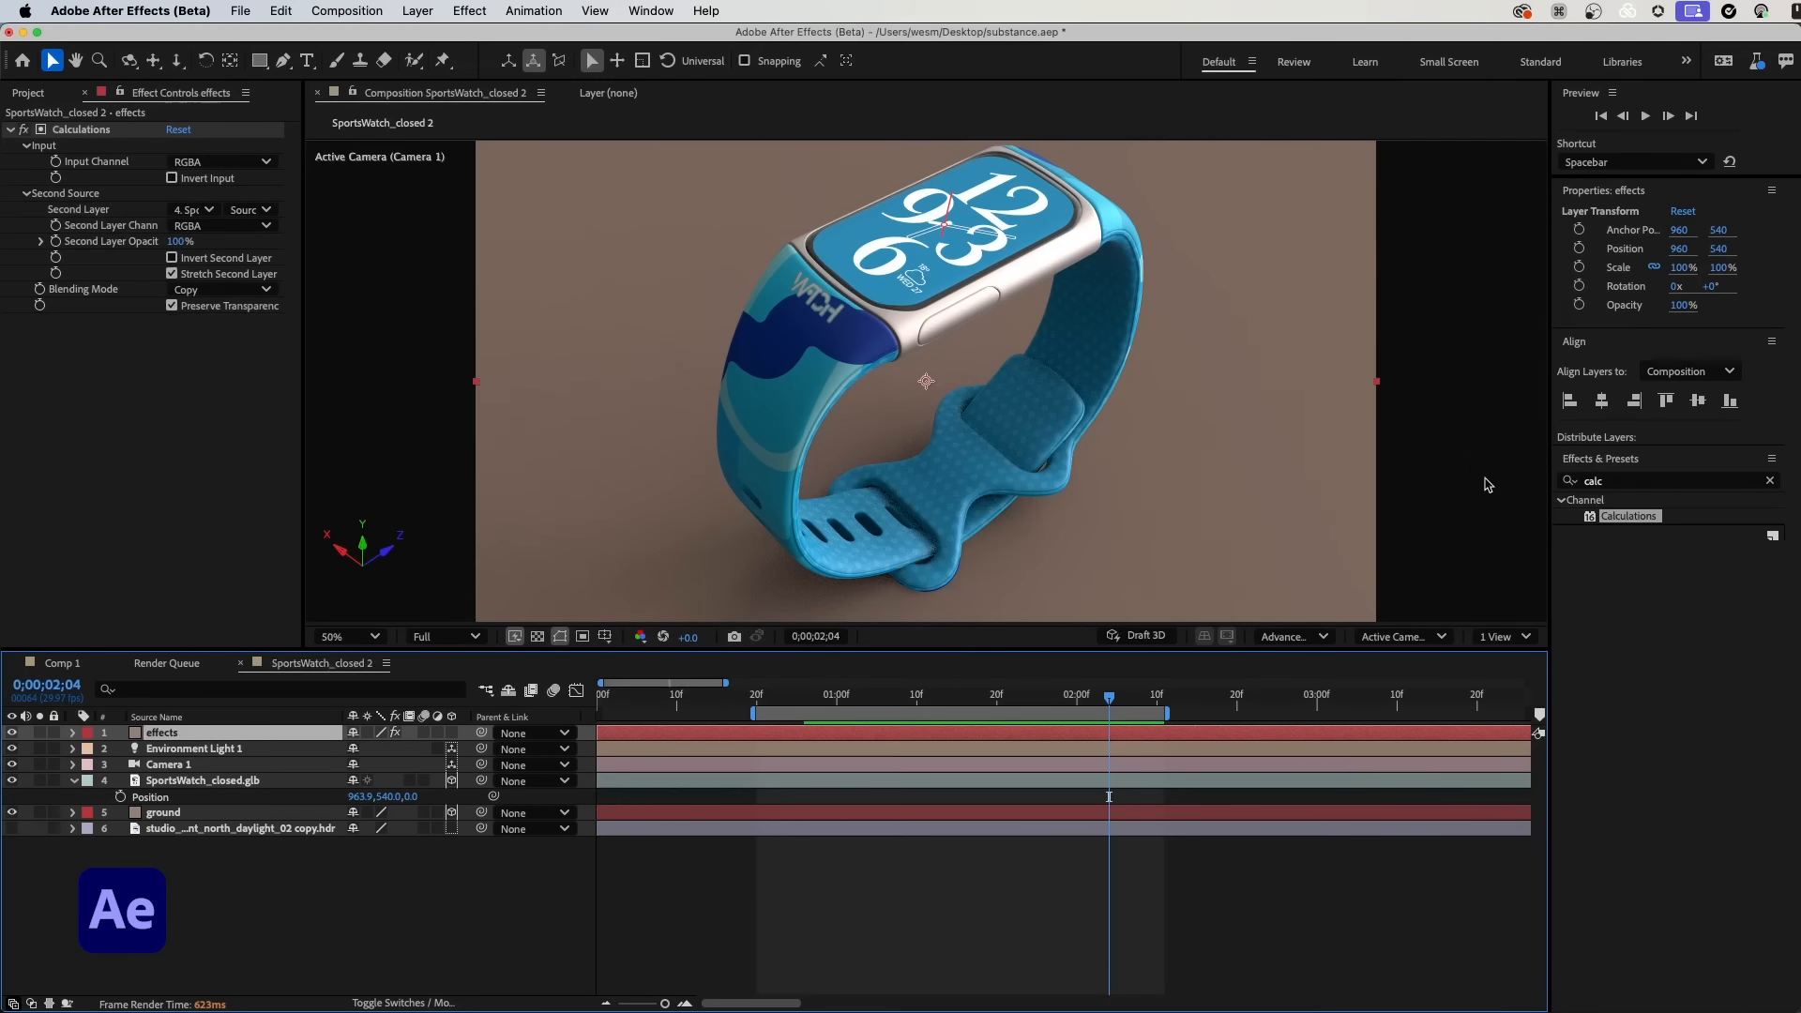
pyautogui.click(1651, 482)
pyautogui.write('hue')
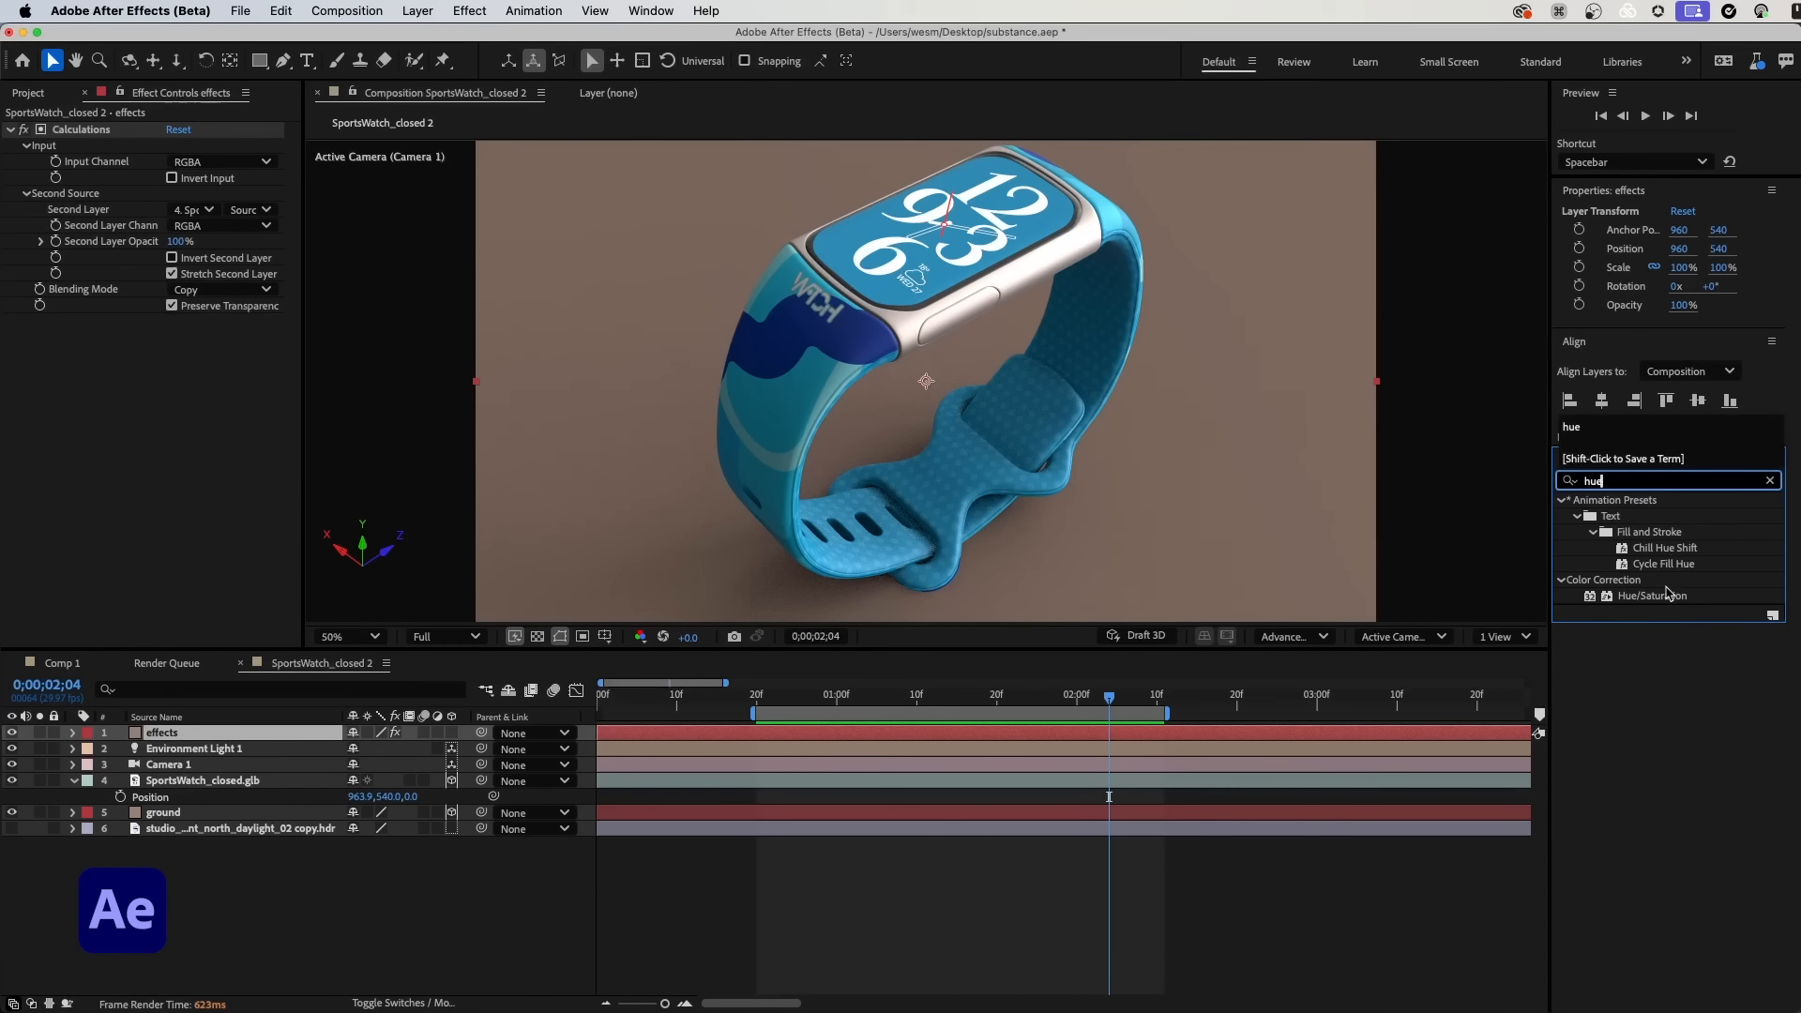
pyautogui.moveTo(1668, 593); pyautogui.dragTo(175, 474)
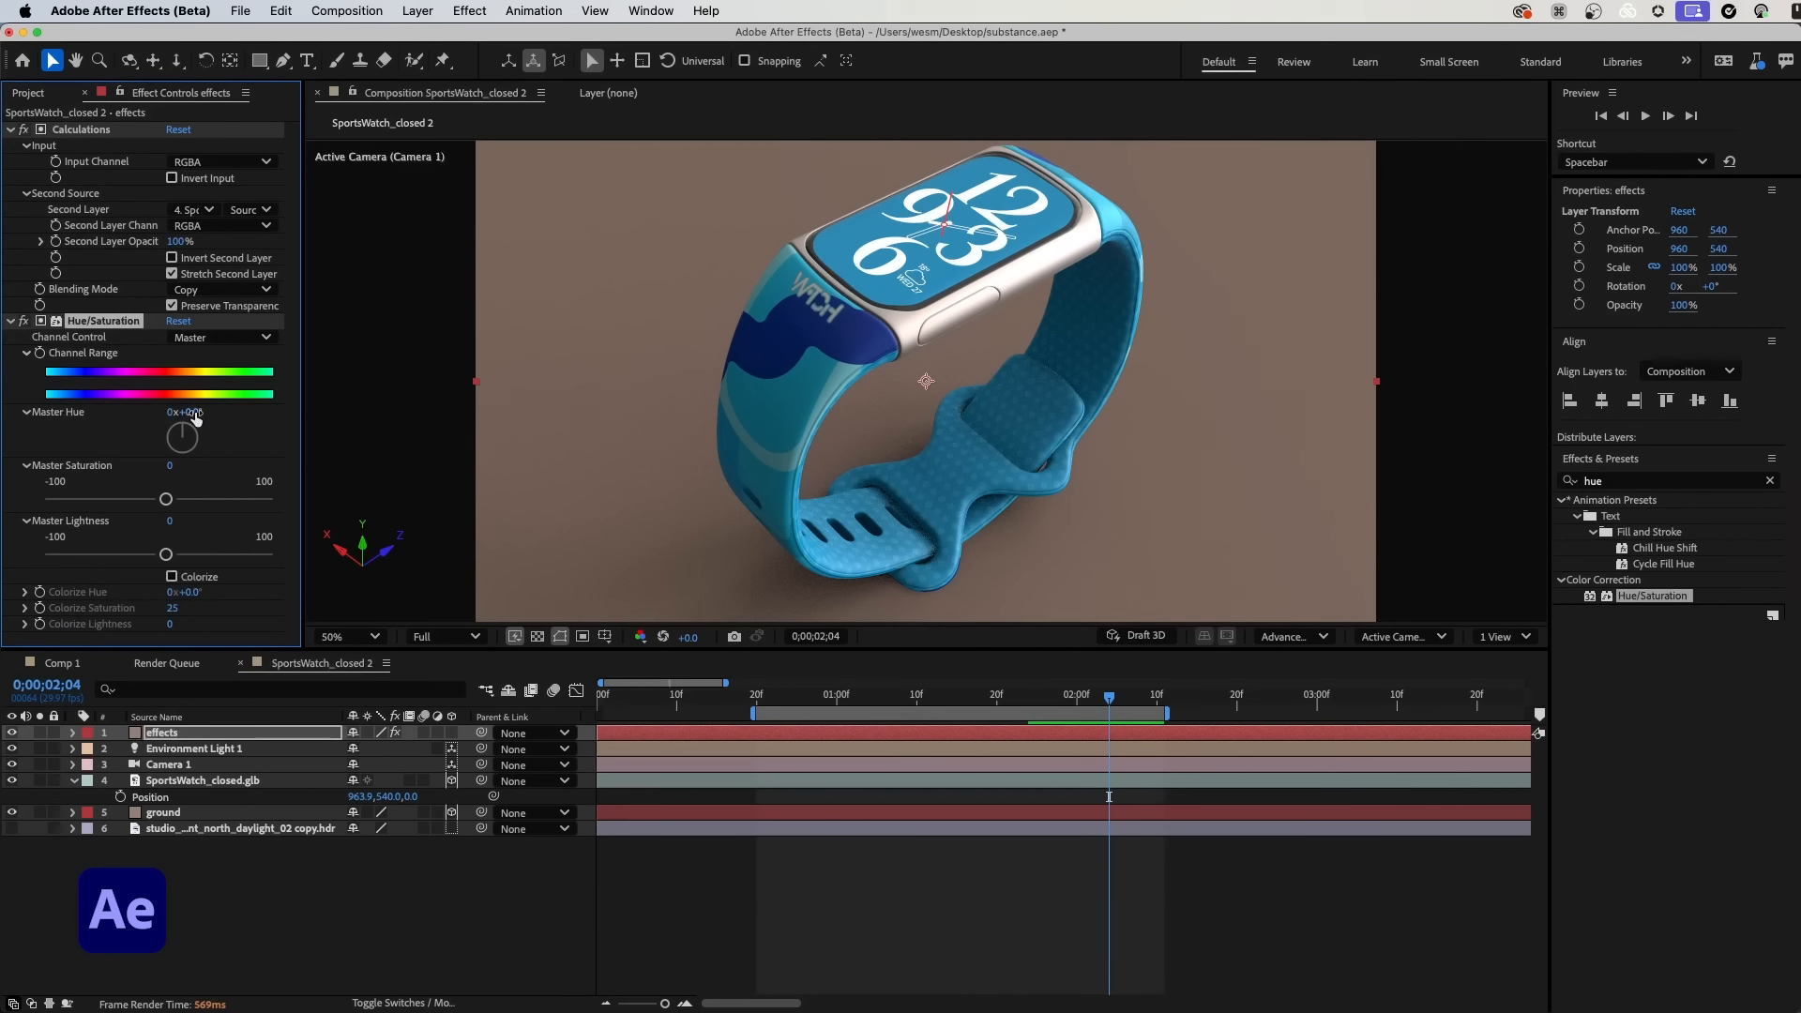
pyautogui.moveTo(195, 413); pyautogui.dragTo(380, 422)
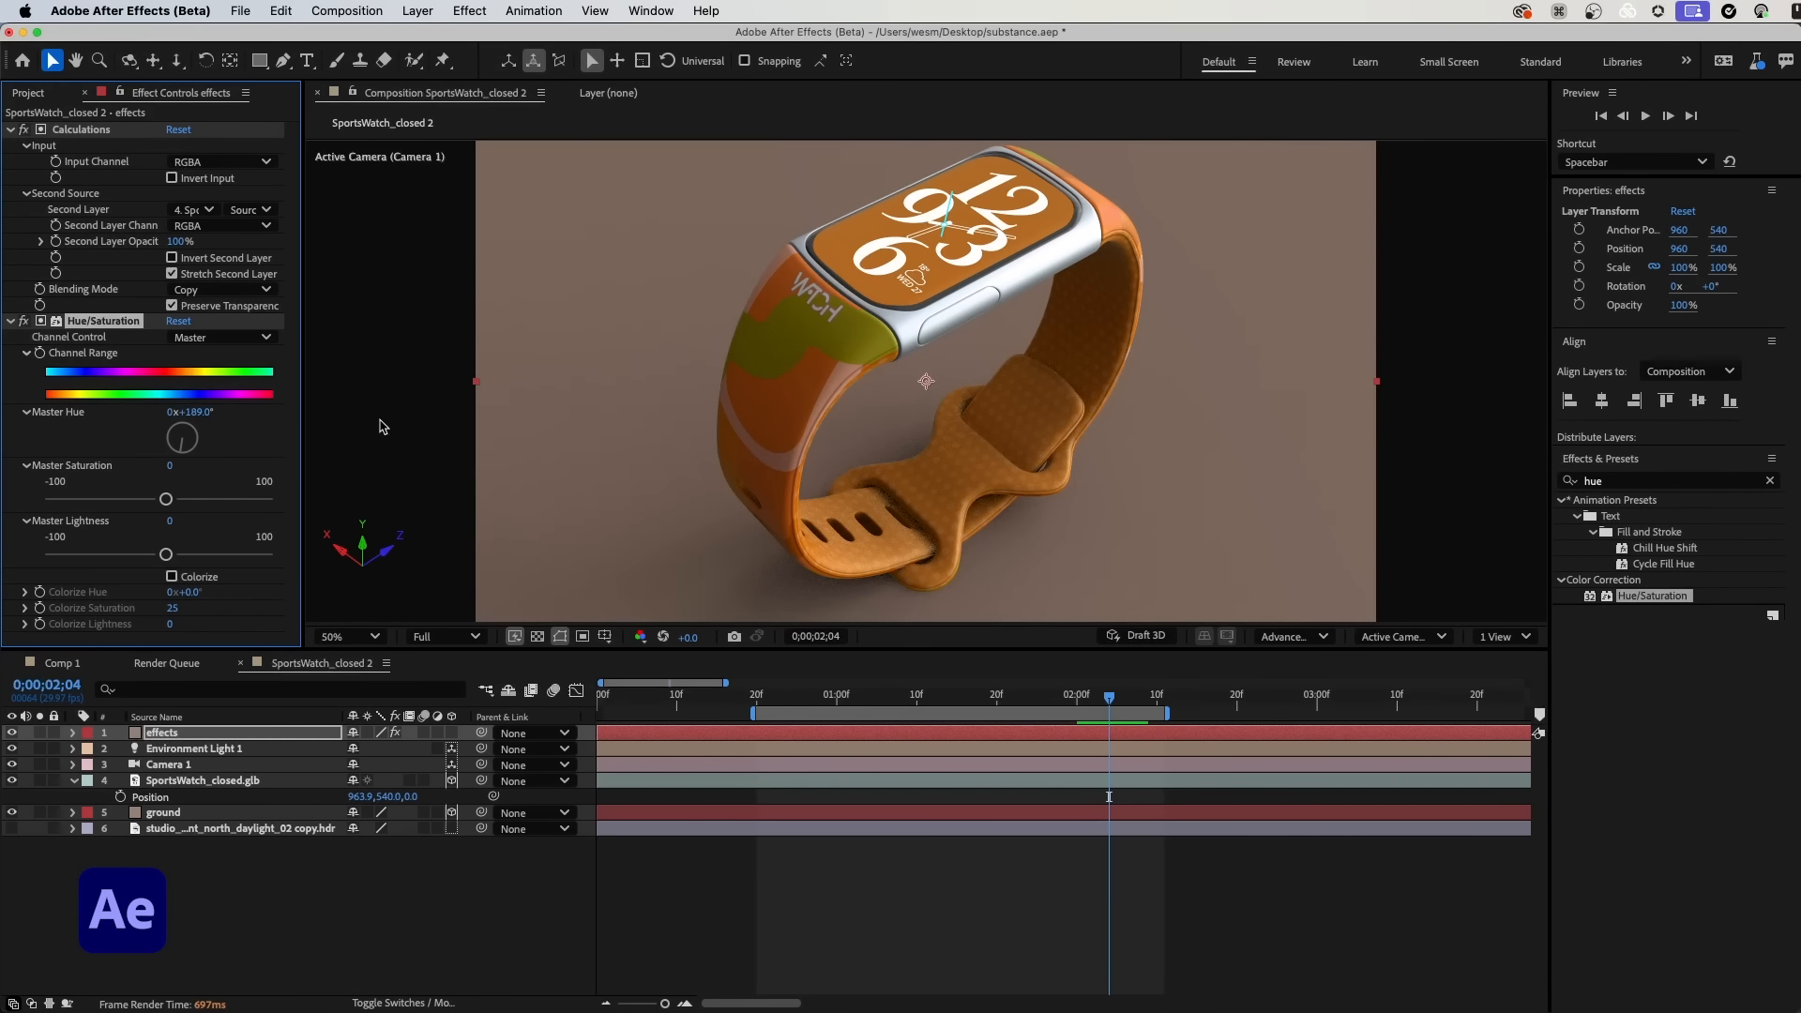
# Step: Move the watch layer along its X and Z axes, ending at about X 962.1, to test it with the color effect
pyautogui.click(226, 786)
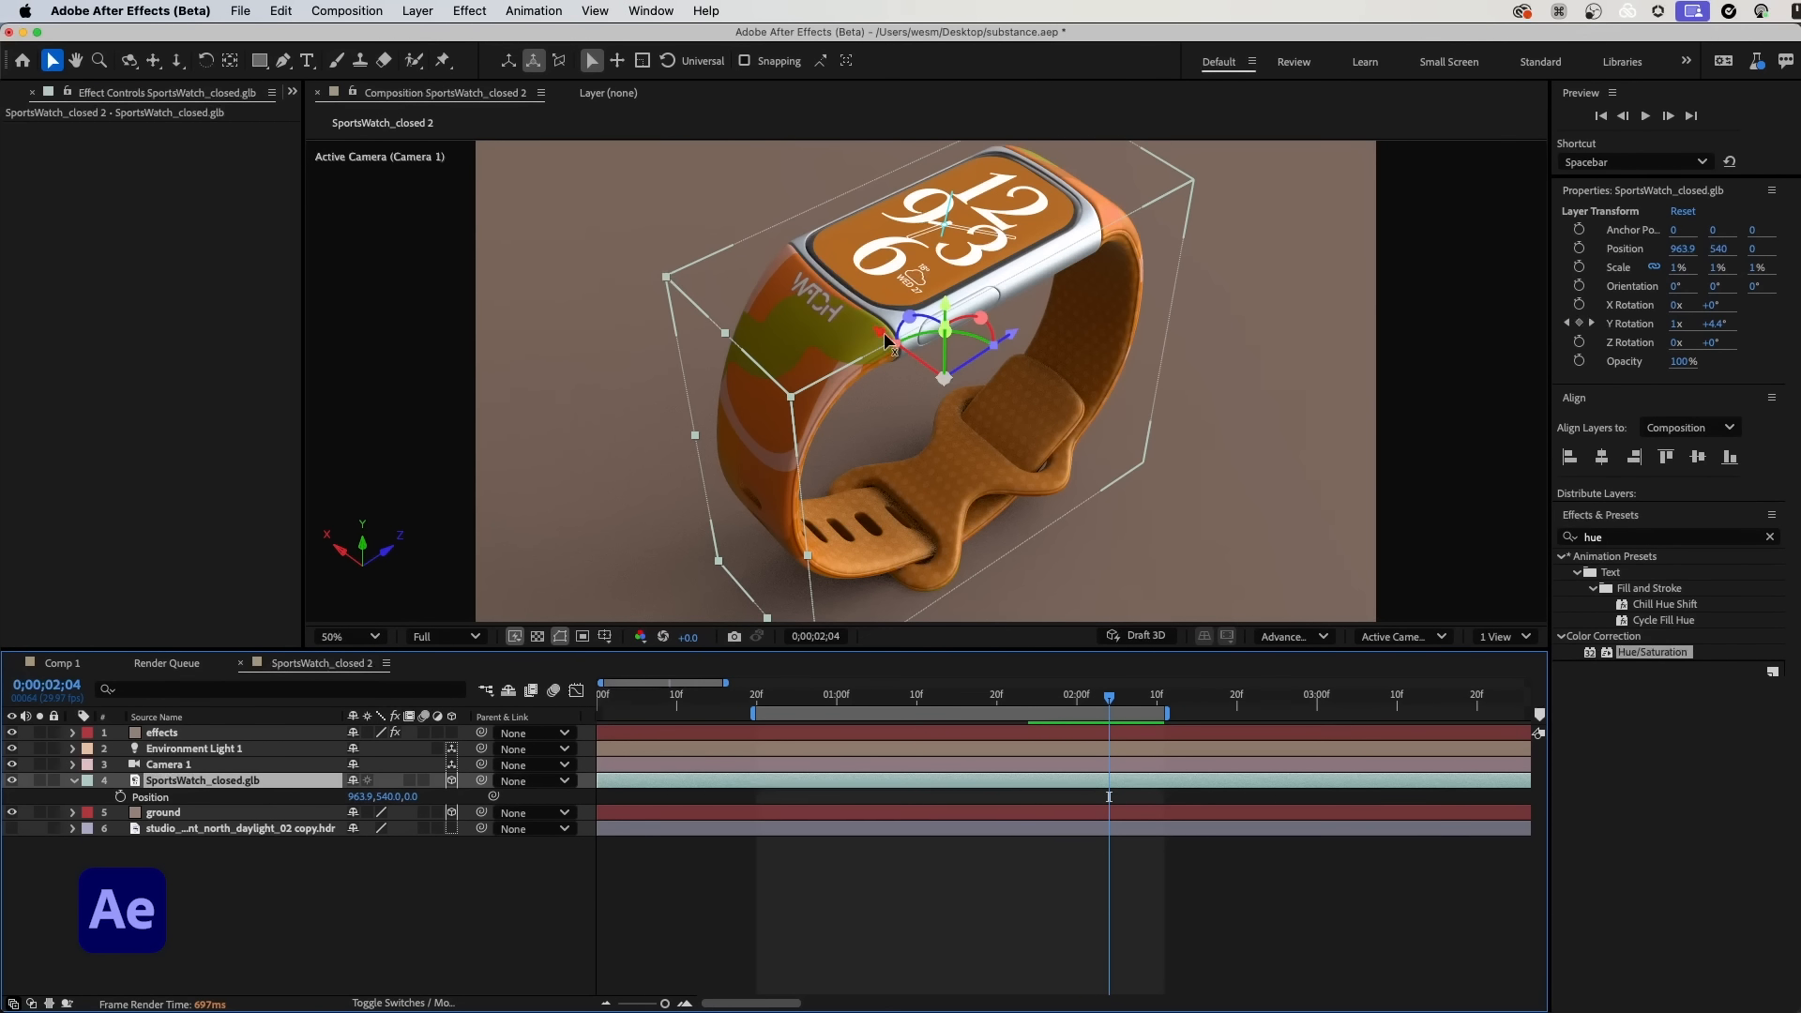
pyautogui.moveTo(884, 333); pyautogui.dragTo(959, 479)
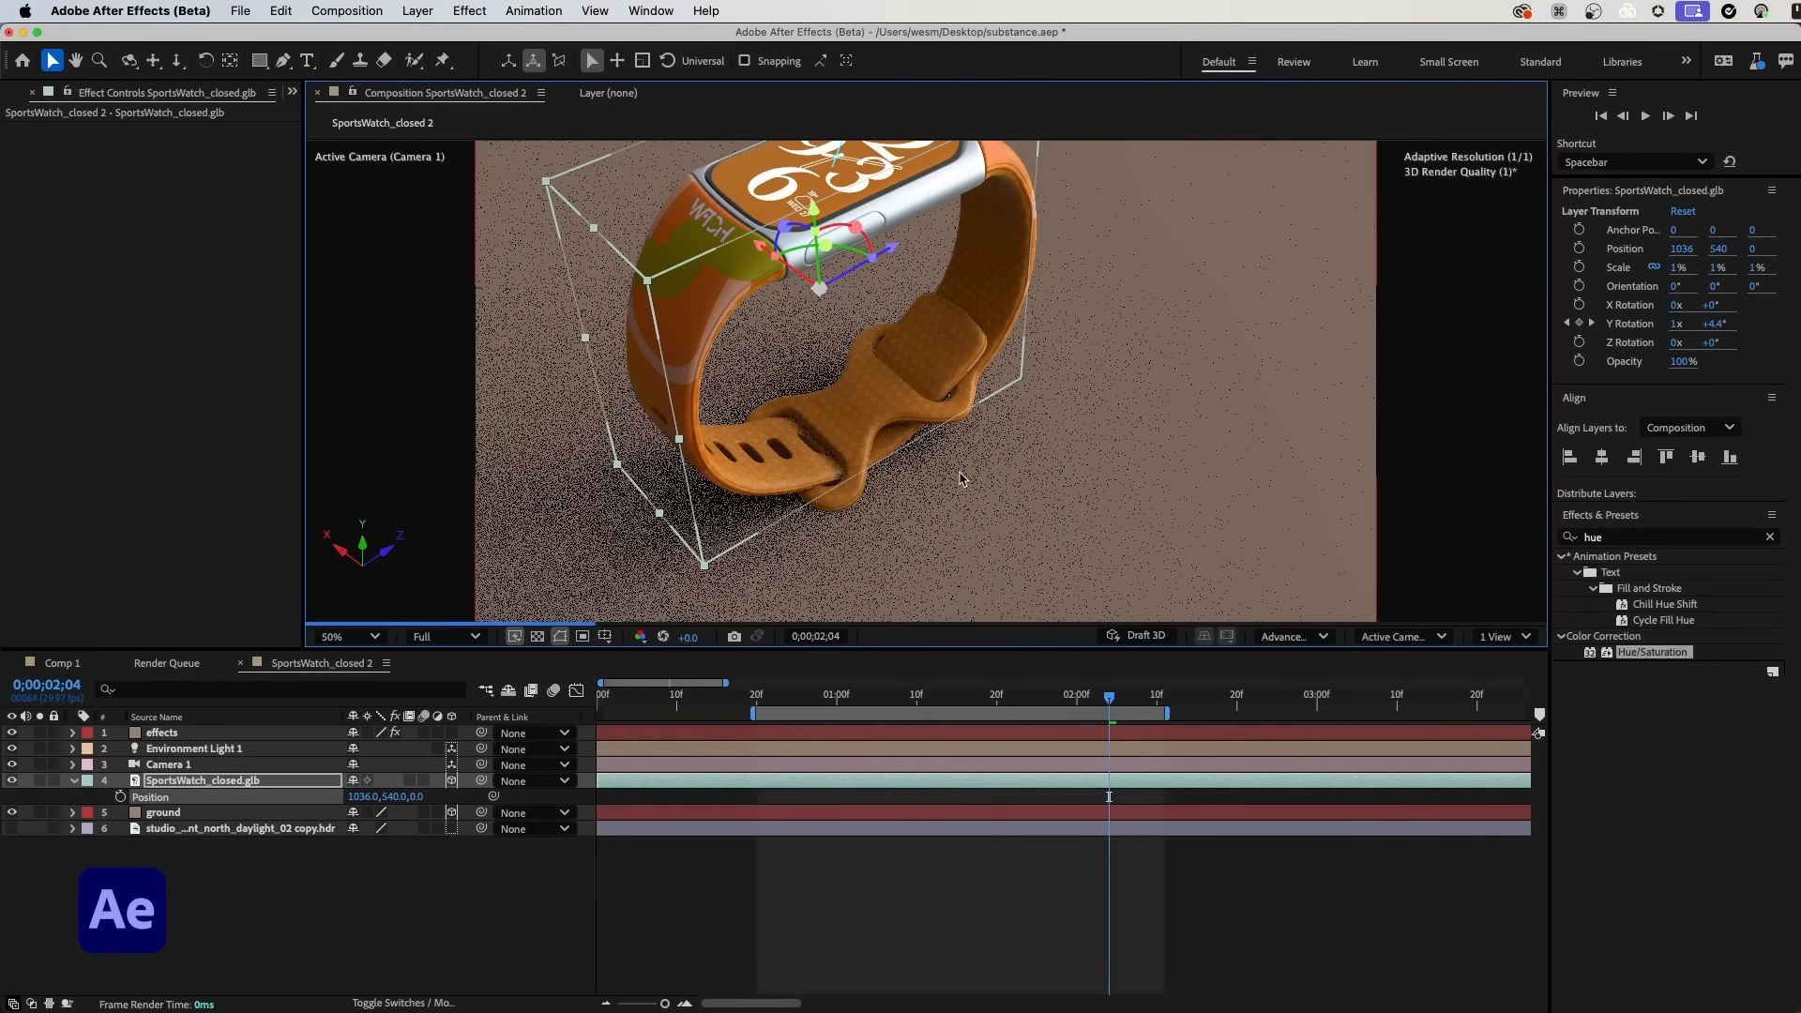
pyautogui.moveTo(889, 248); pyautogui.dragTo(818, 351)
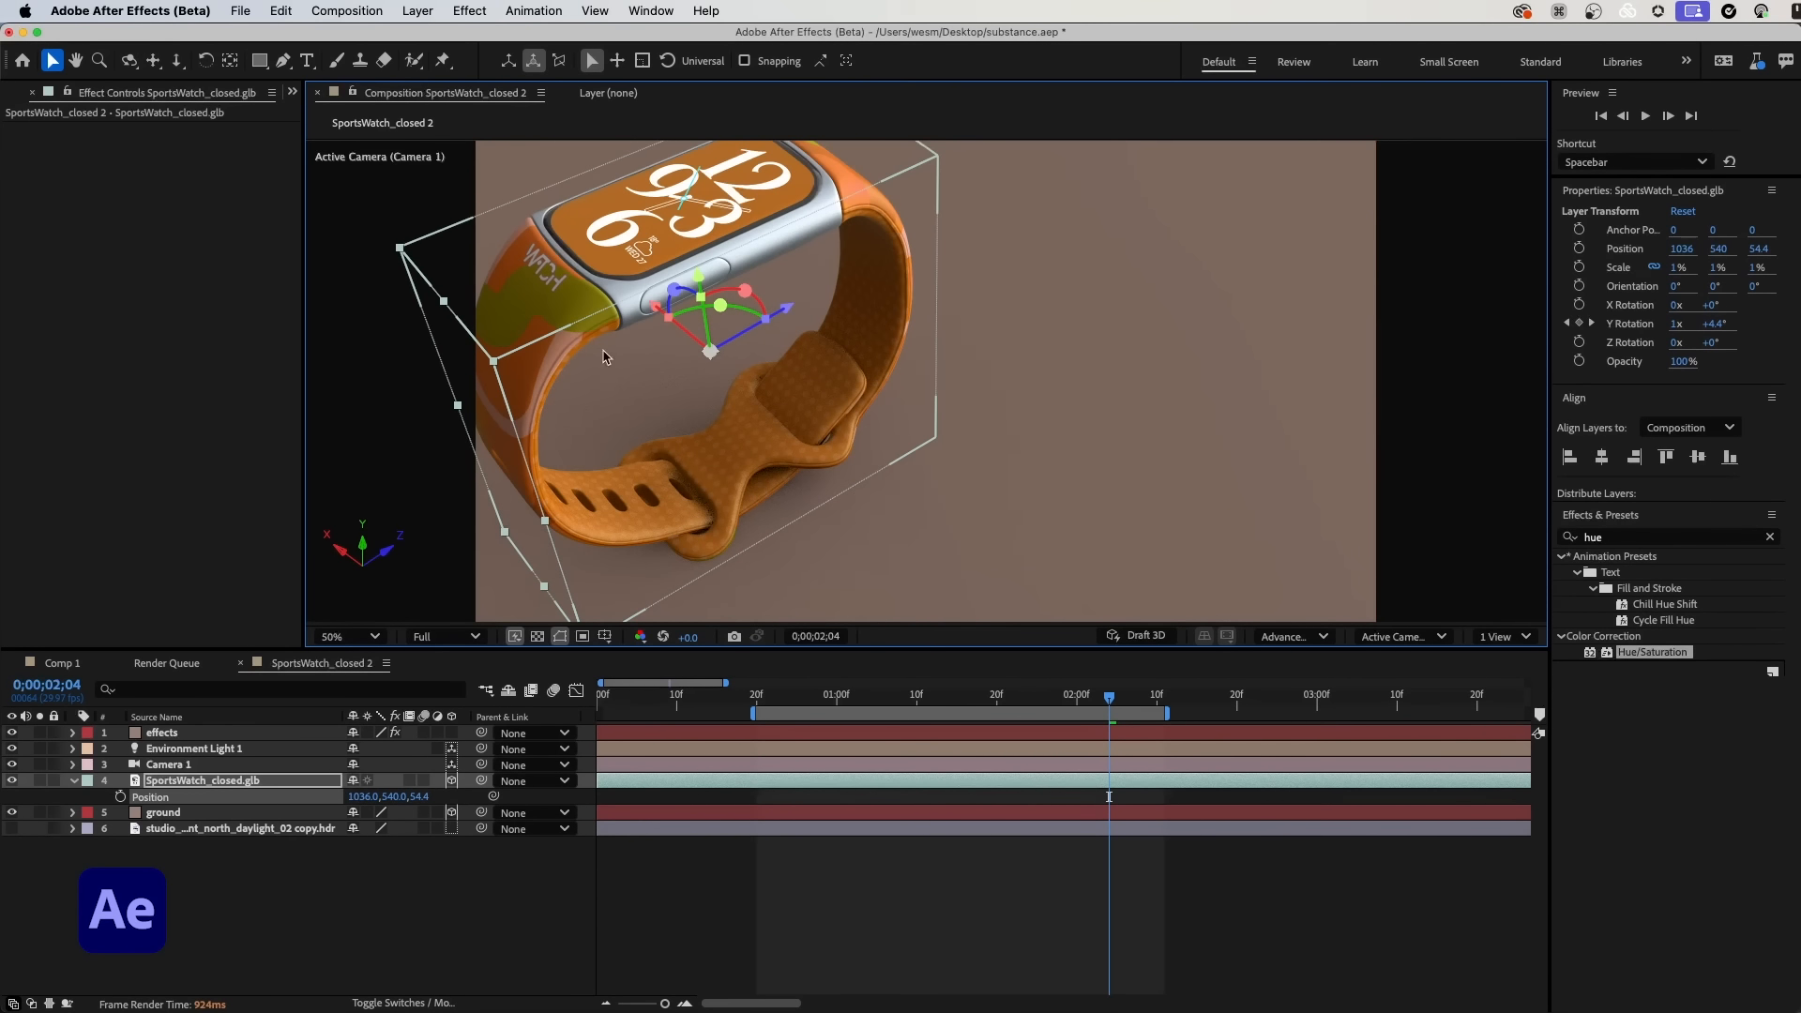
pyautogui.moveTo(659, 315); pyautogui.dragTo(797, 405)
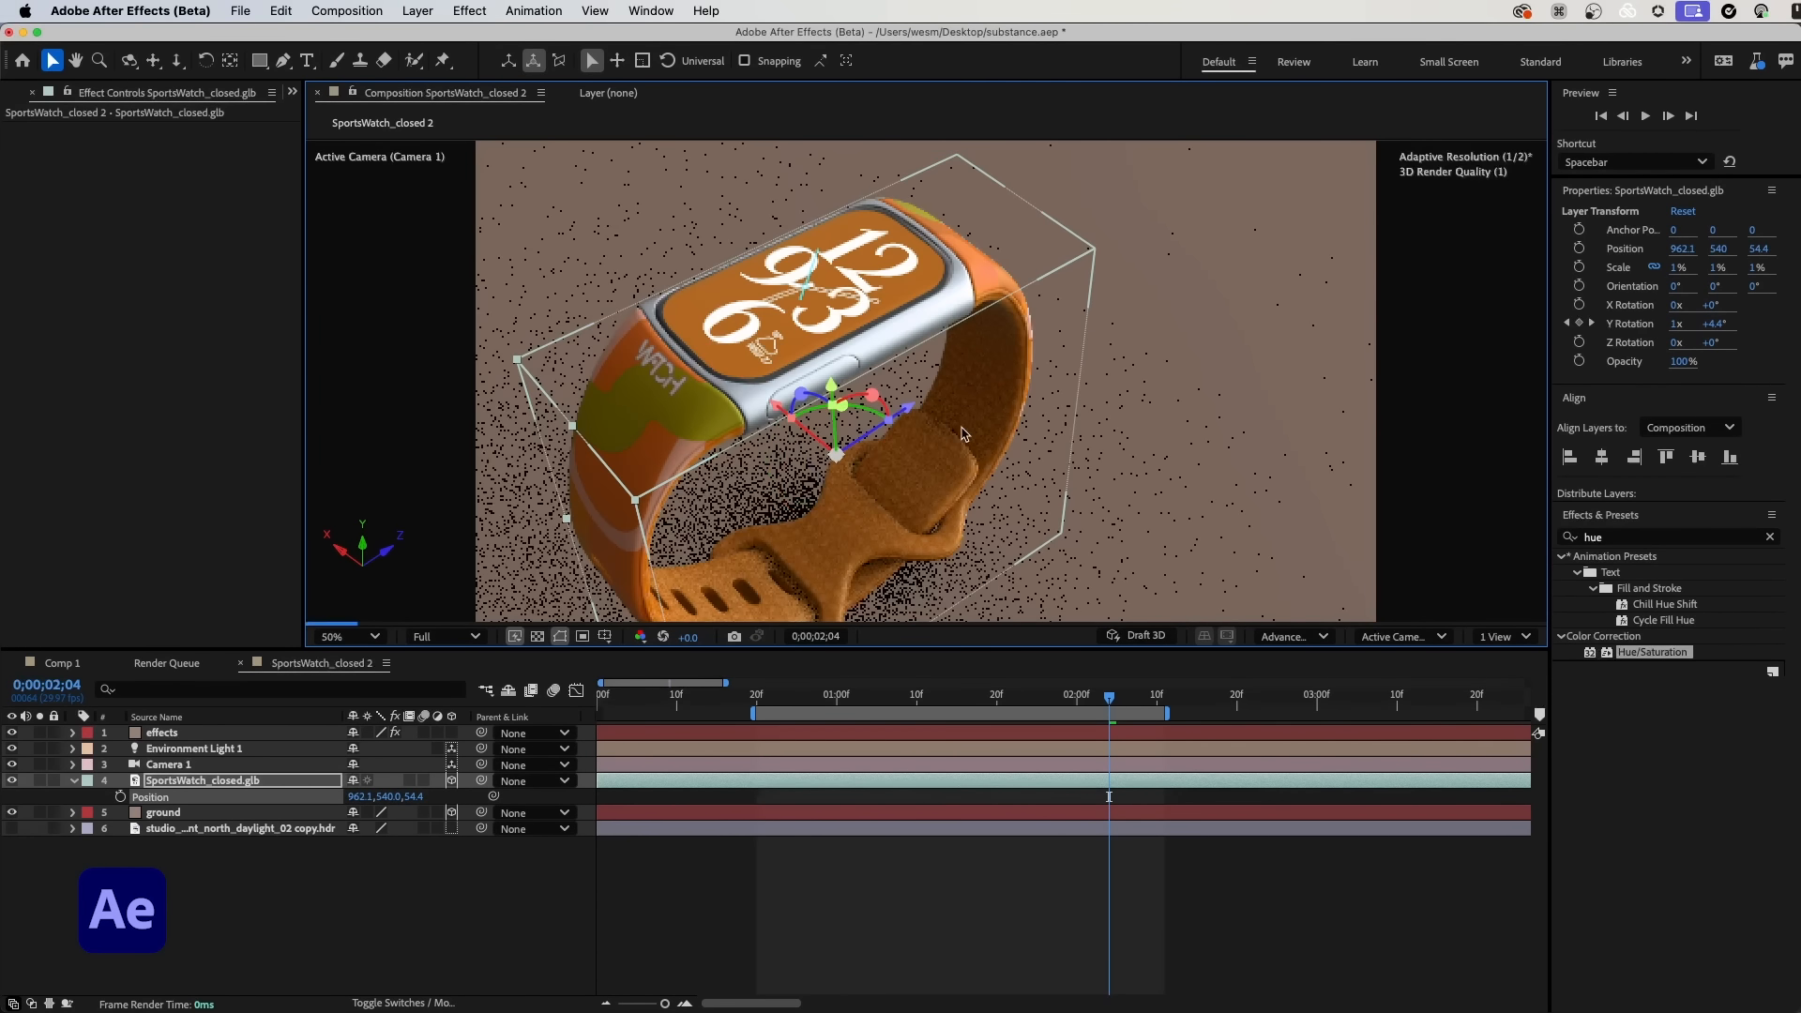
pyautogui.moveTo(907, 407); pyautogui.dragTo(1044, 357)
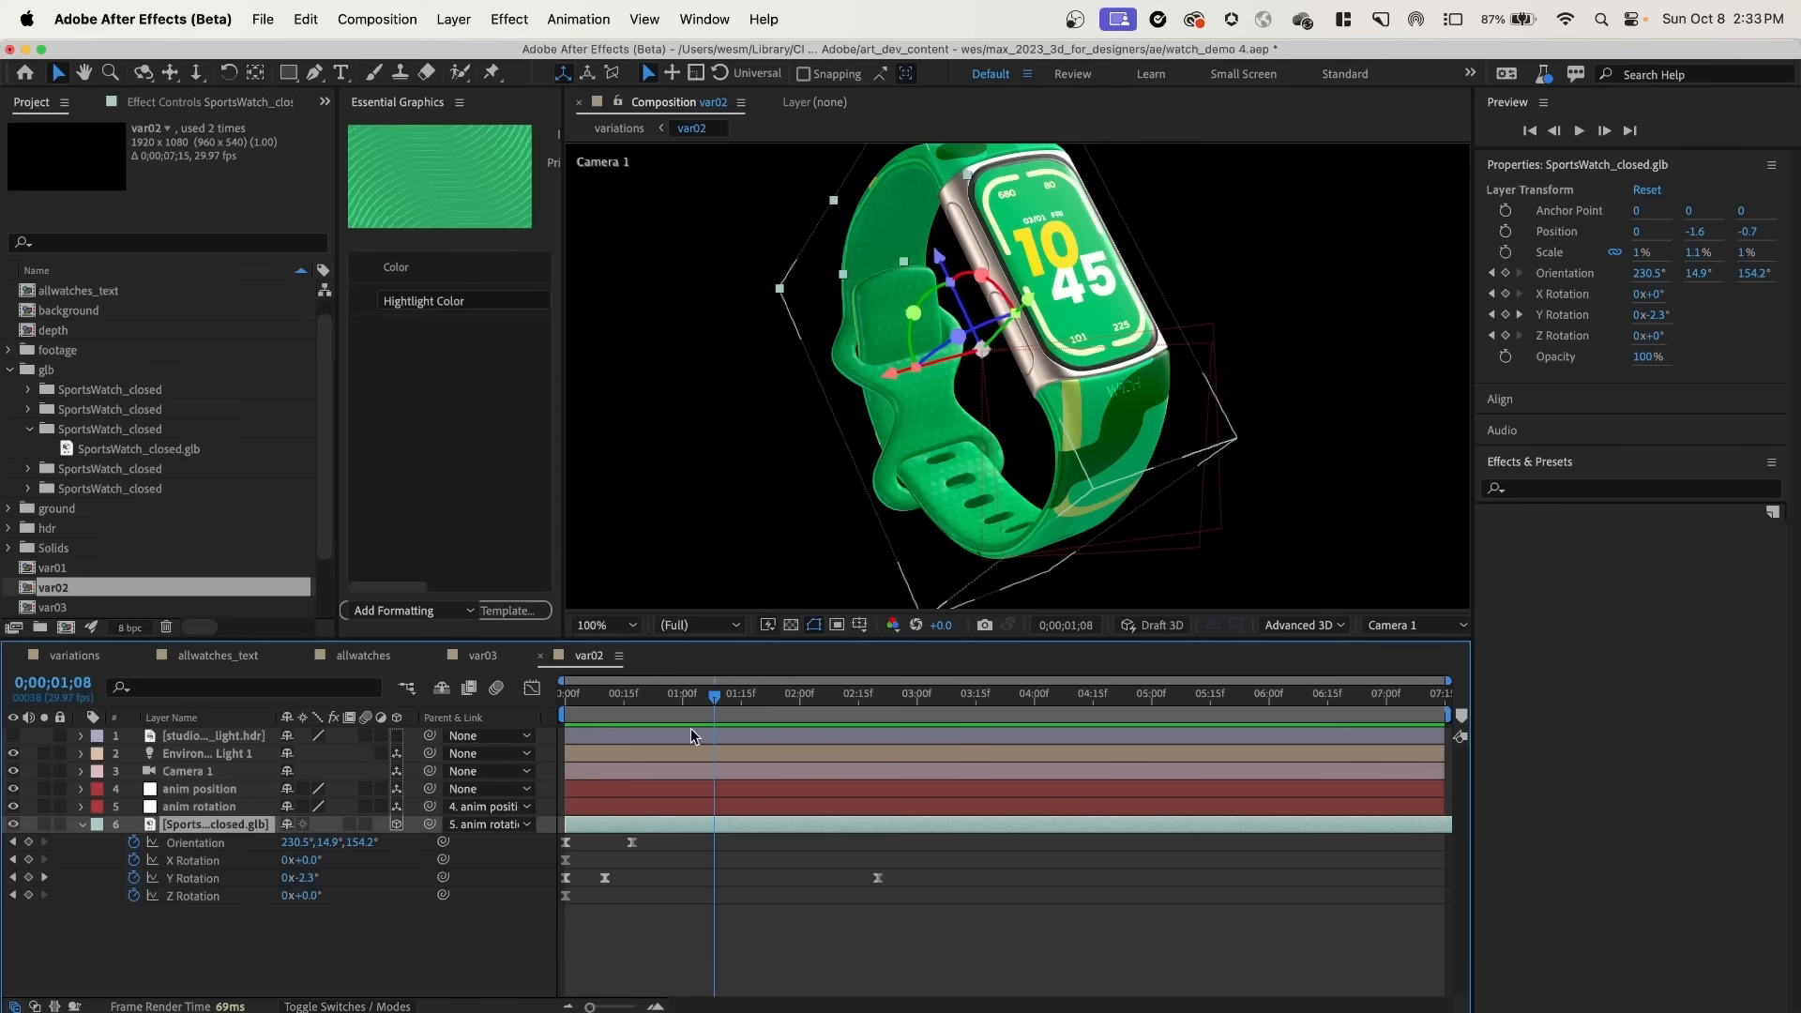
# Step: Scrub the var02 and background compositions, and recolor the first background layer in variations by sampling Color and Highlight Color from the blue watch
pyautogui.moveTo(691, 728); pyautogui.dragTo(611, 723)
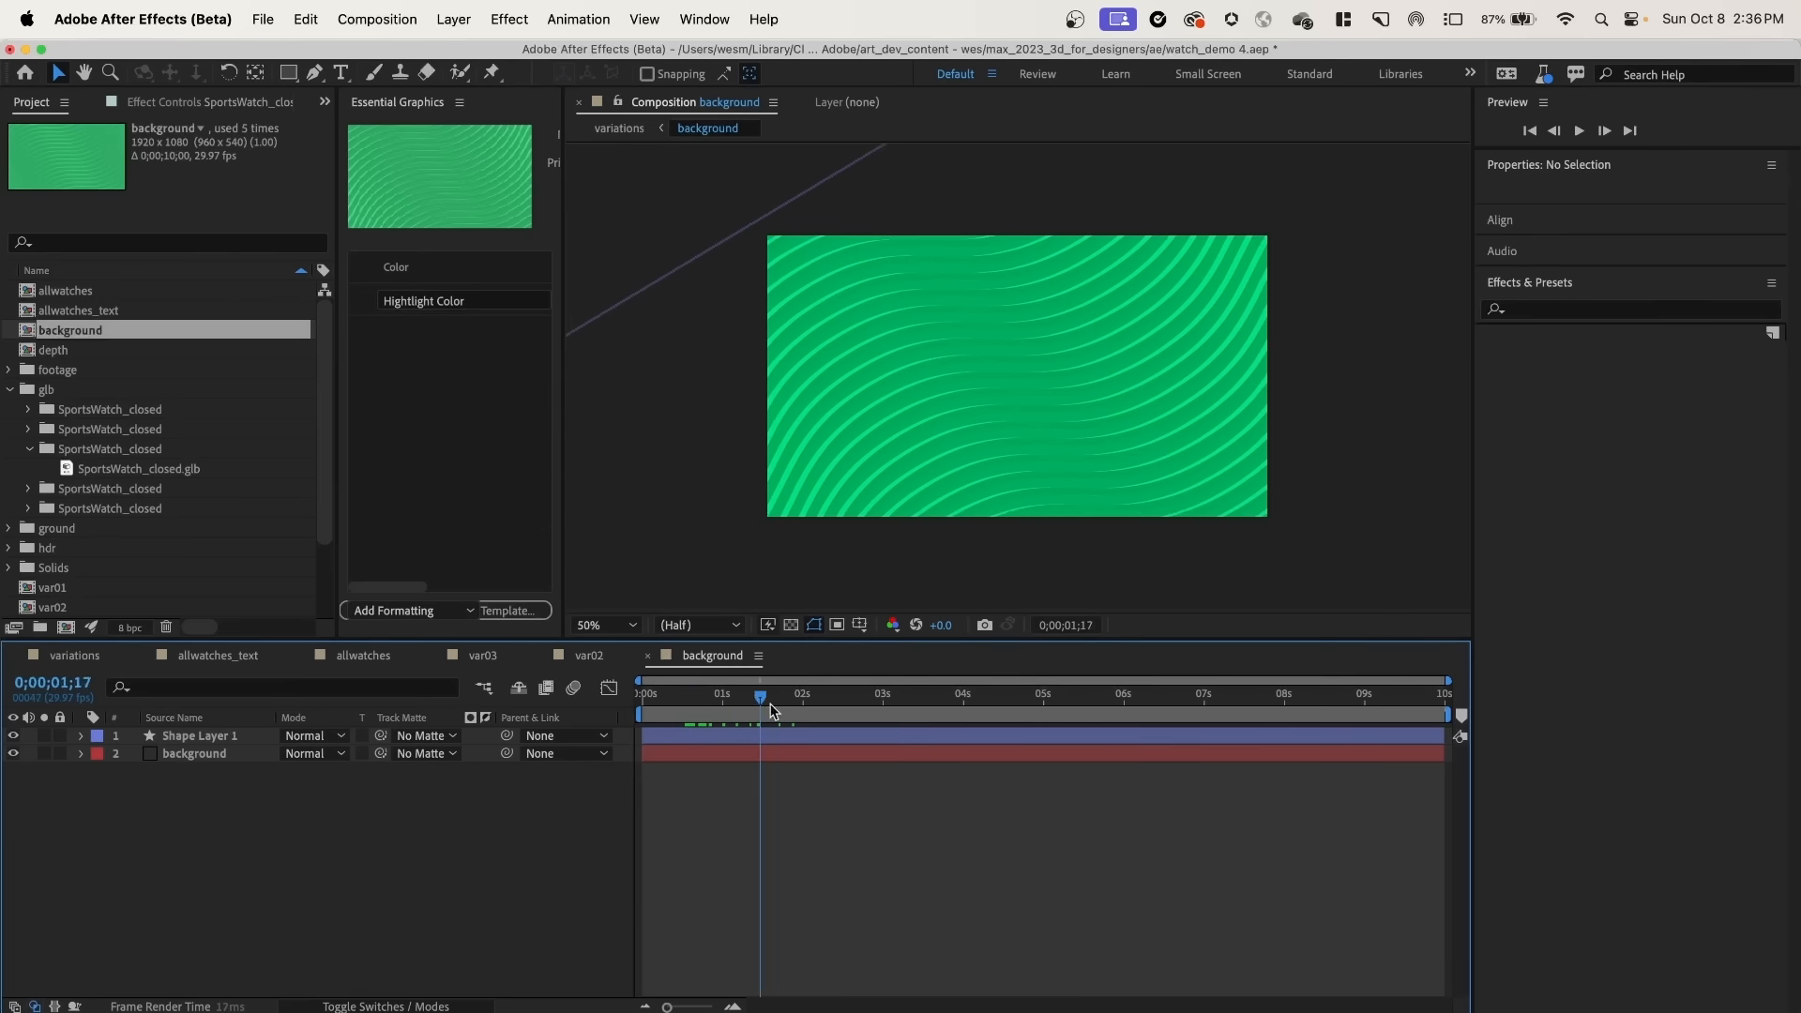
pyautogui.moveTo(761, 710); pyautogui.dragTo(729, 710)
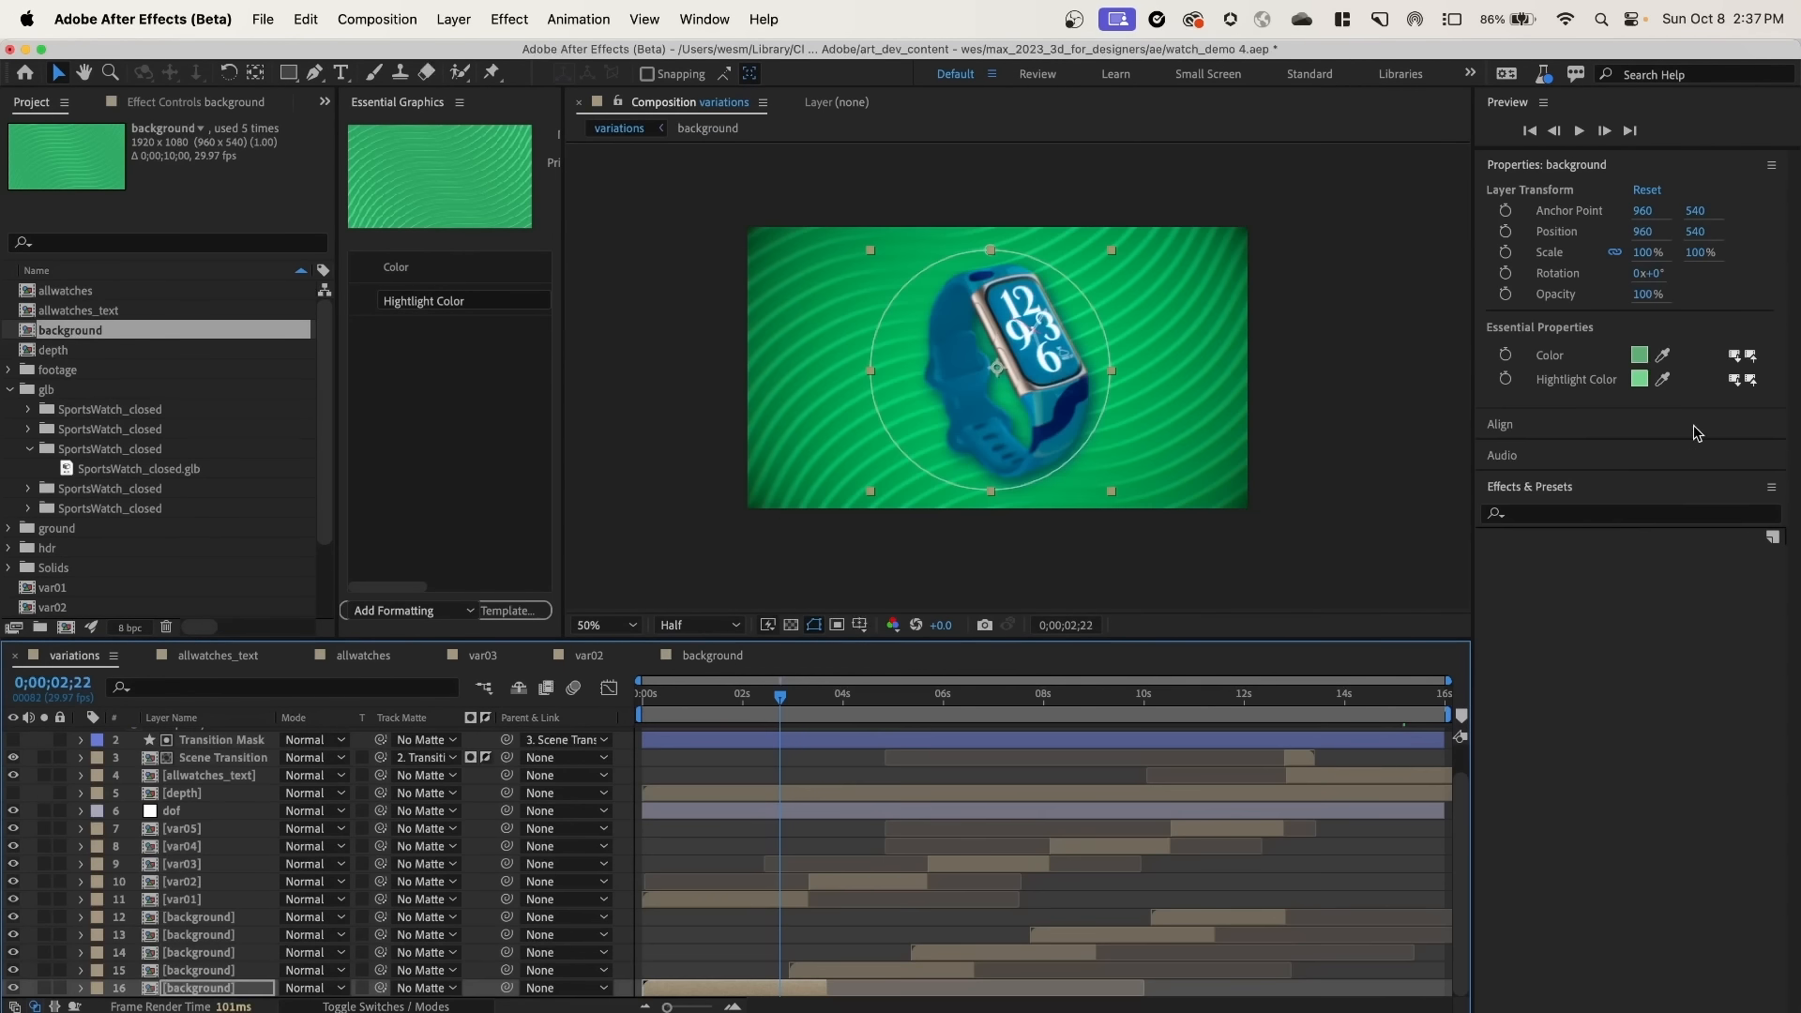
pyautogui.click(1046, 403)
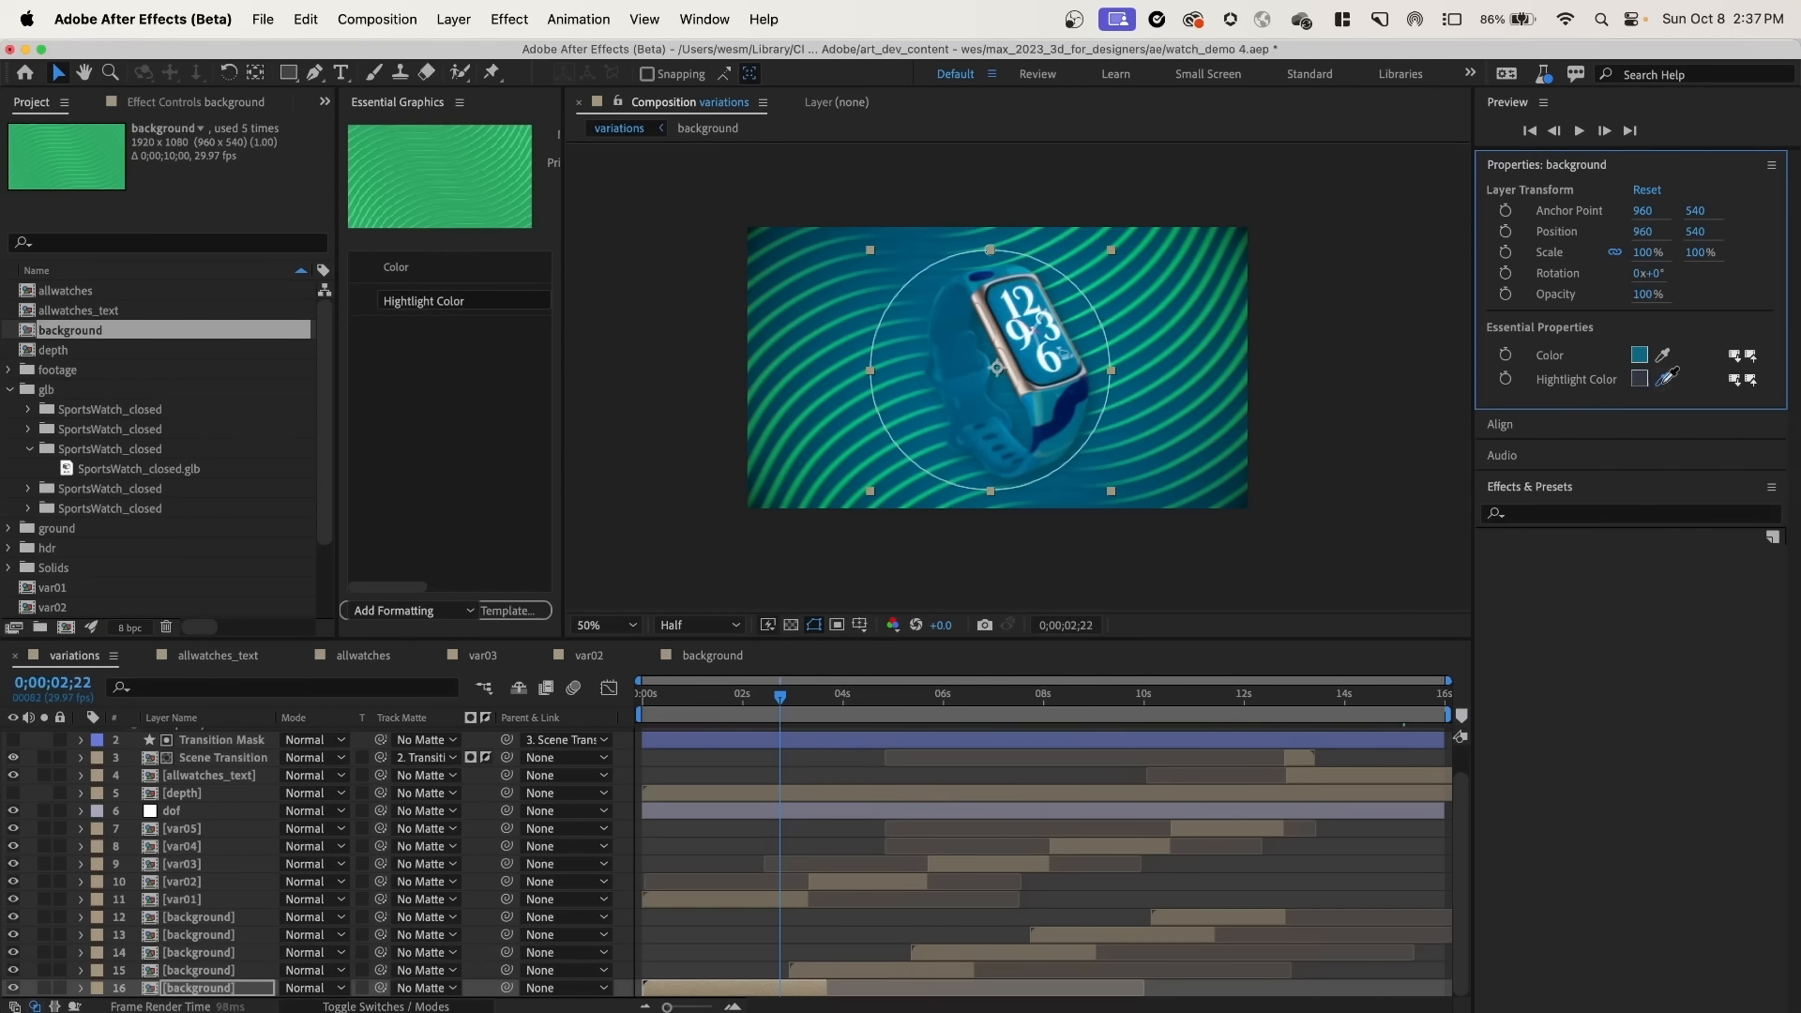
pyautogui.click(1043, 407)
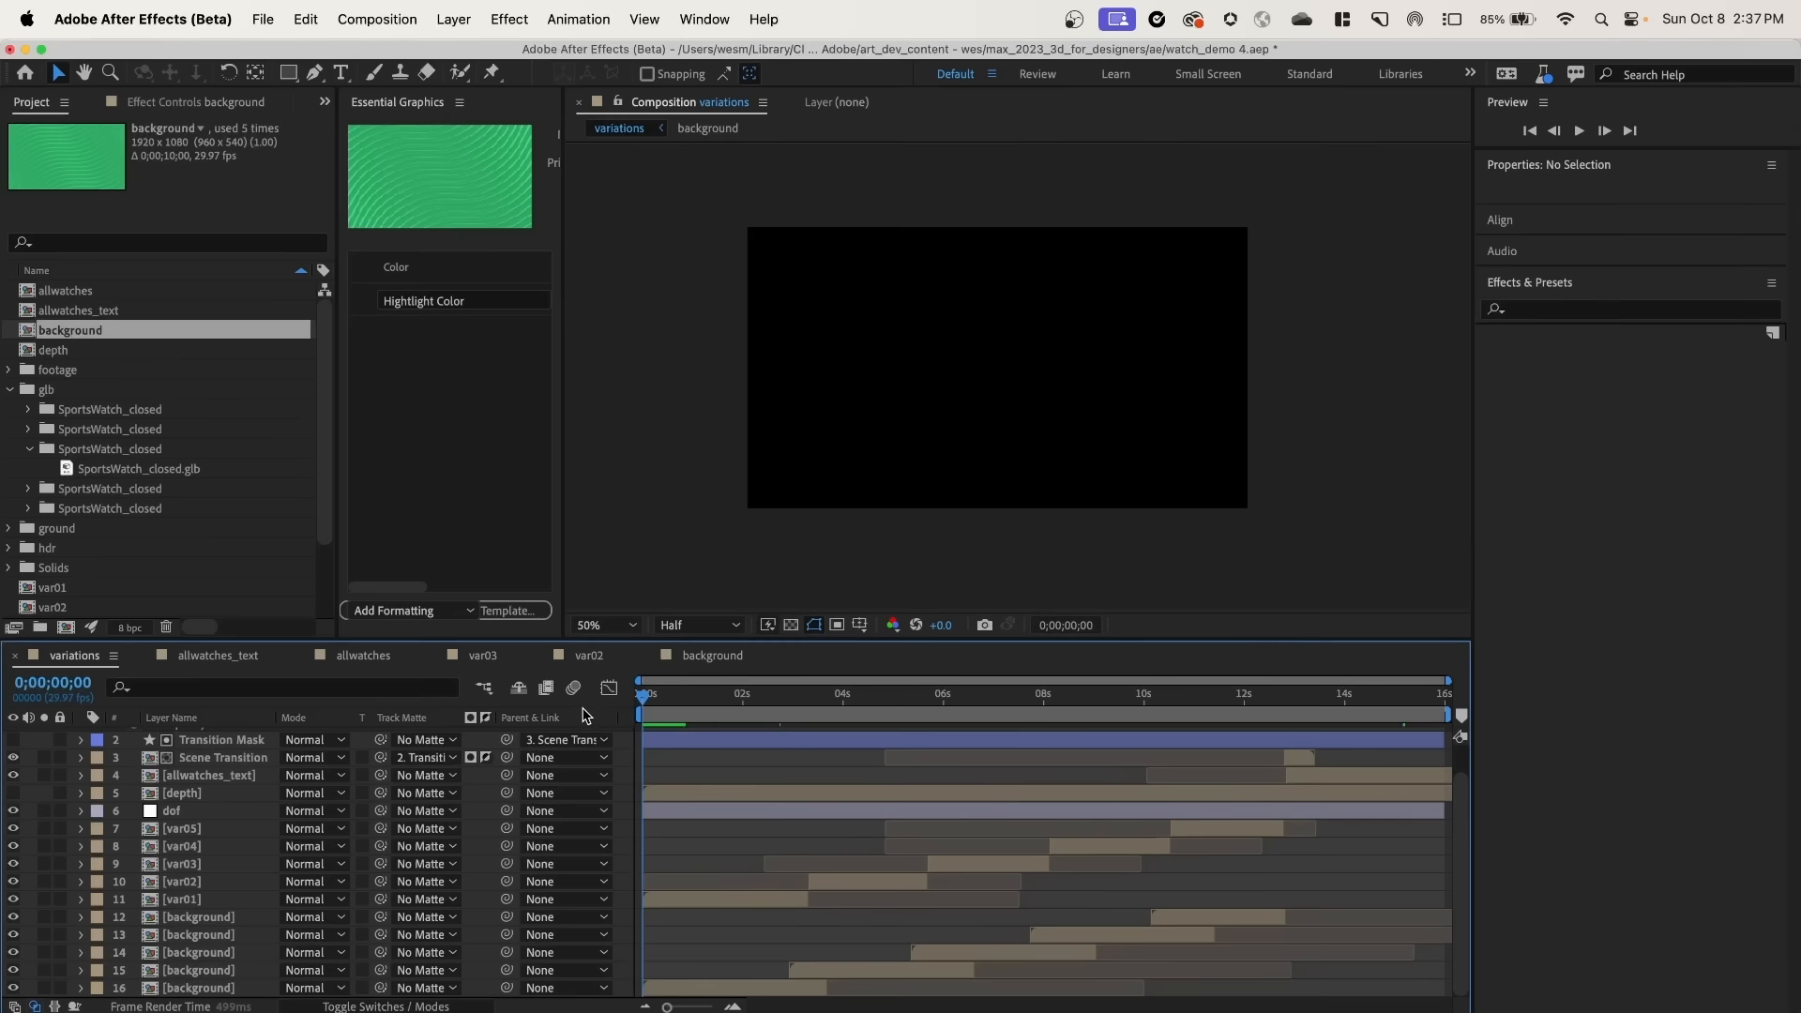
pyautogui.press('space')
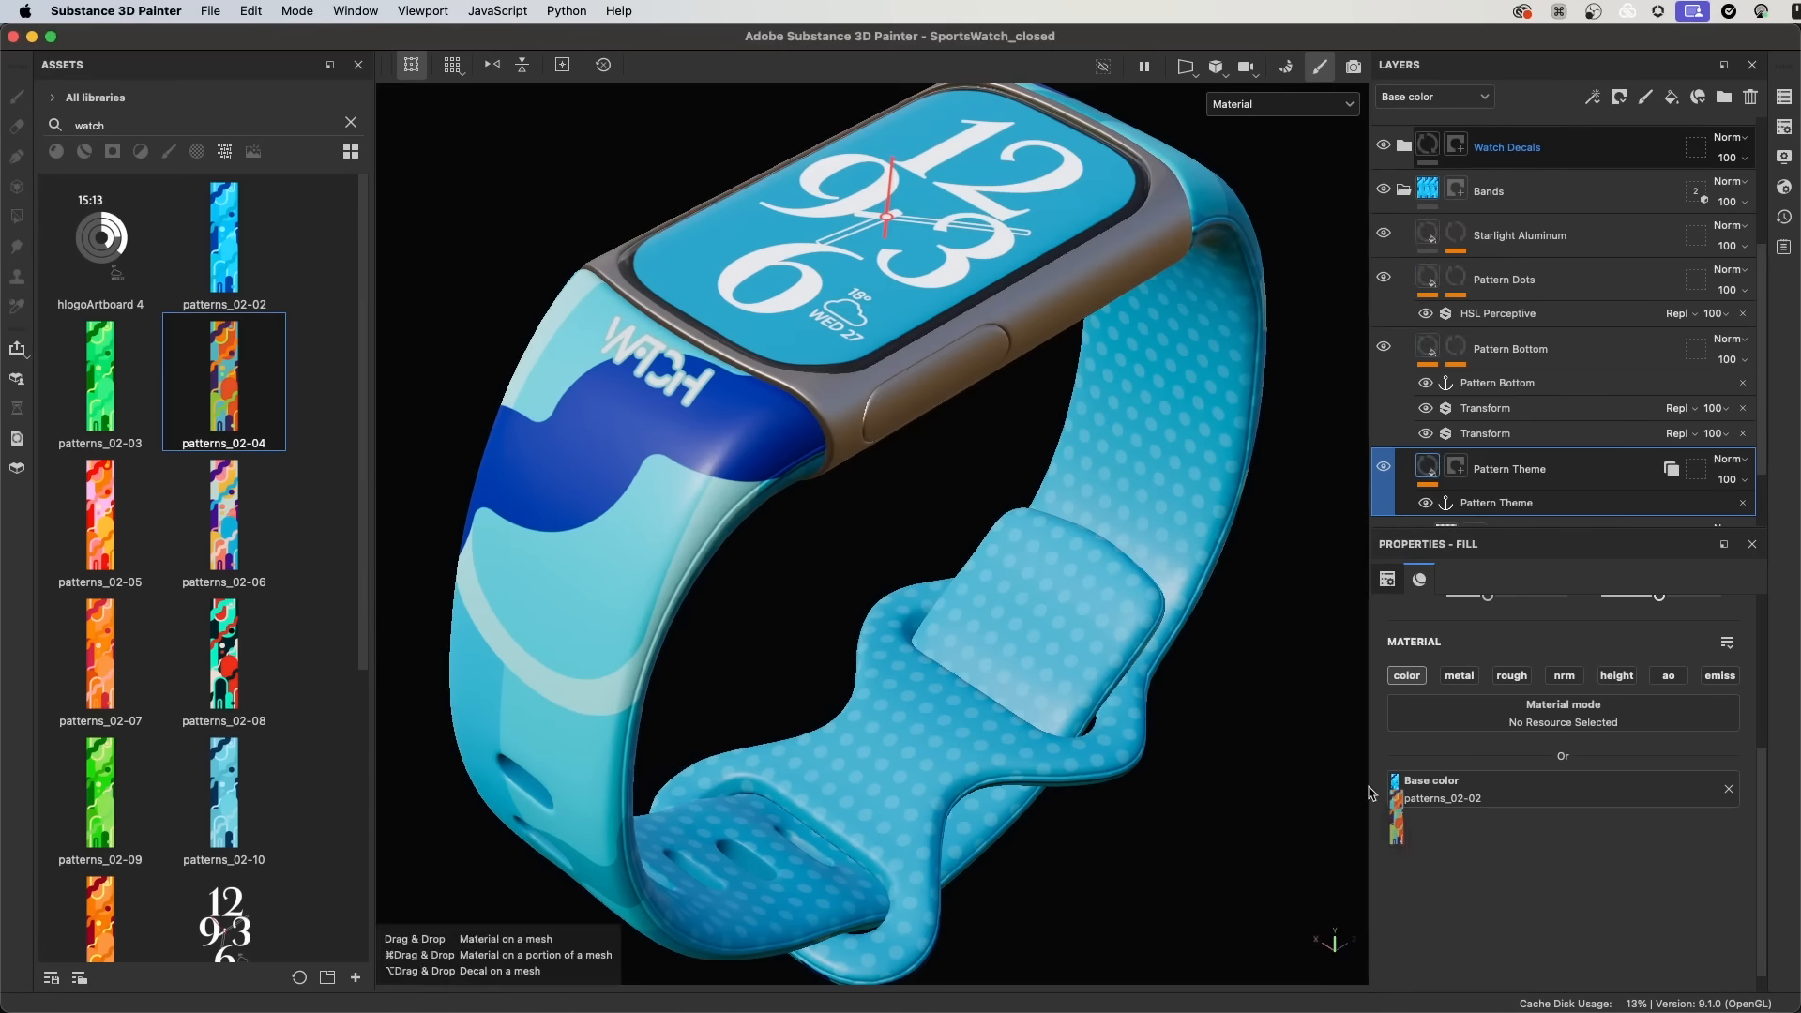
# Step: Switch to Substance 3D Painter and swap the Pattern Theme base color through patterns_02-06, patterns_02-07, patterns_02-10 and others, finishing with patterns_02-03
pyautogui.click(248, 561)
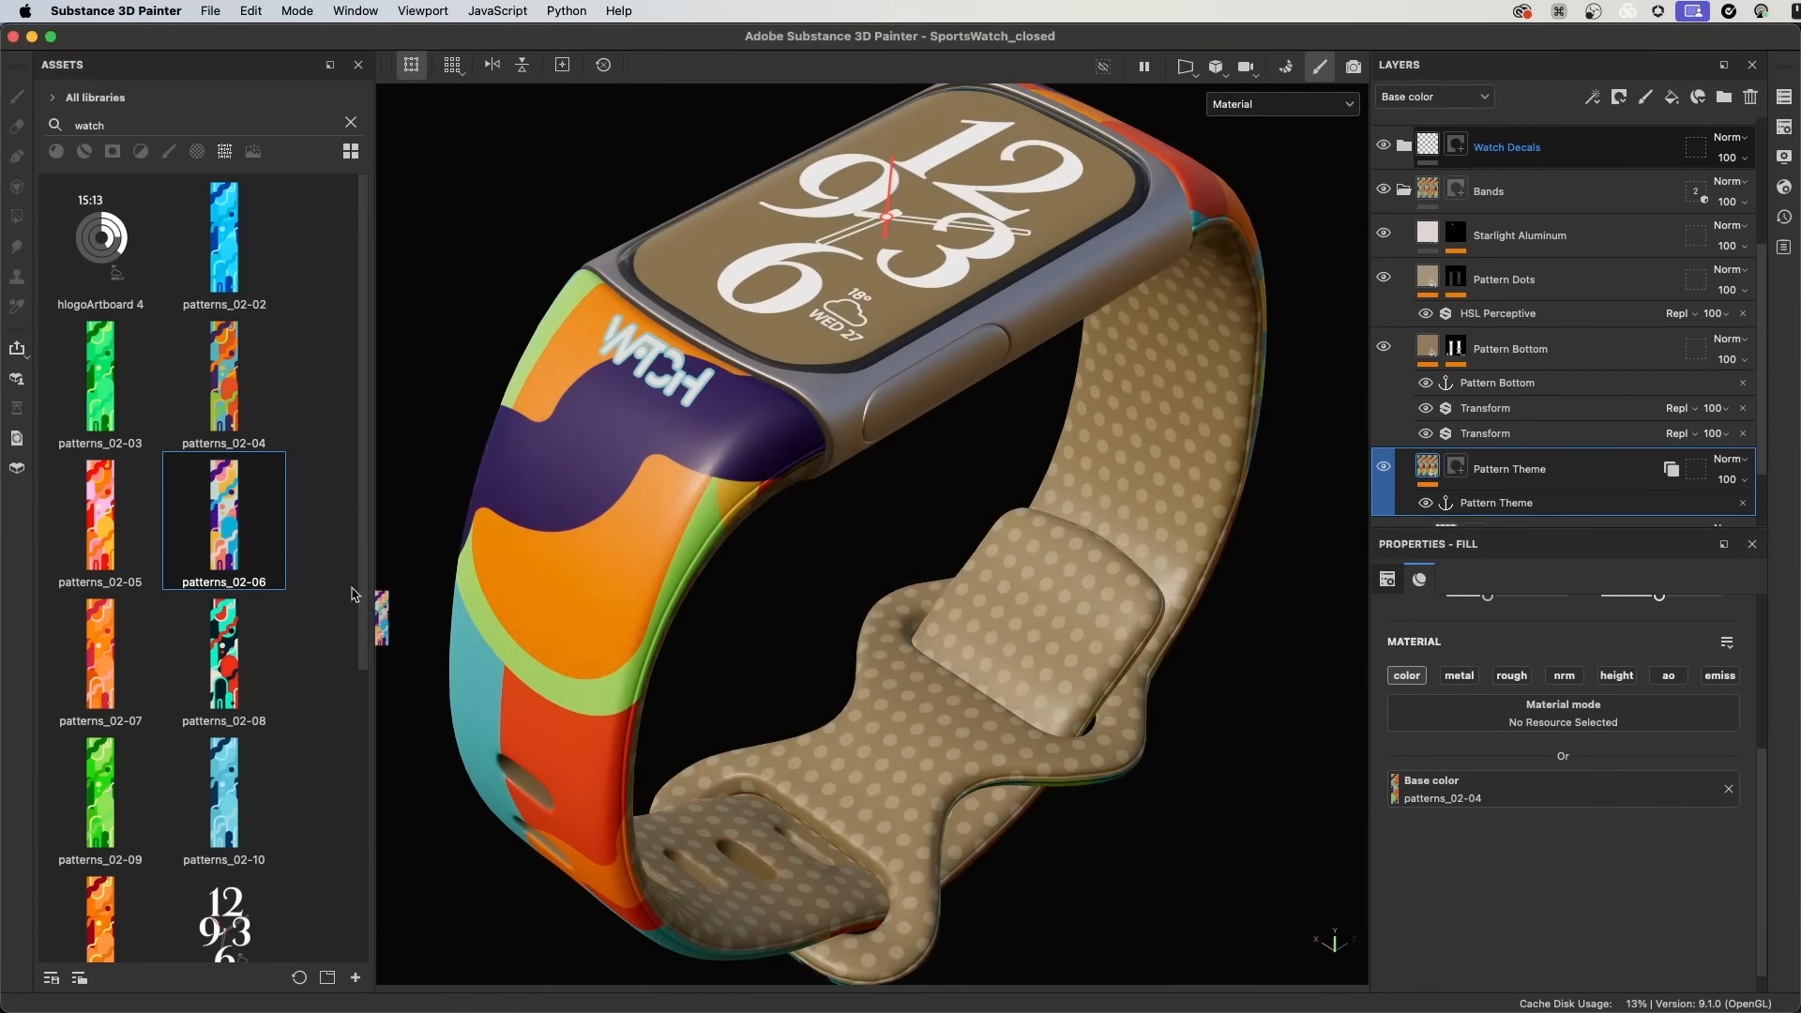
pyautogui.moveTo(100, 655); pyautogui.dragTo(1417, 796)
pyautogui.moveTo(224, 794); pyautogui.dragTo(1407, 796)
pyautogui.moveTo(100, 919); pyautogui.dragTo(938, 873)
pyautogui.moveTo(101, 375); pyautogui.dragTo(1407, 796)
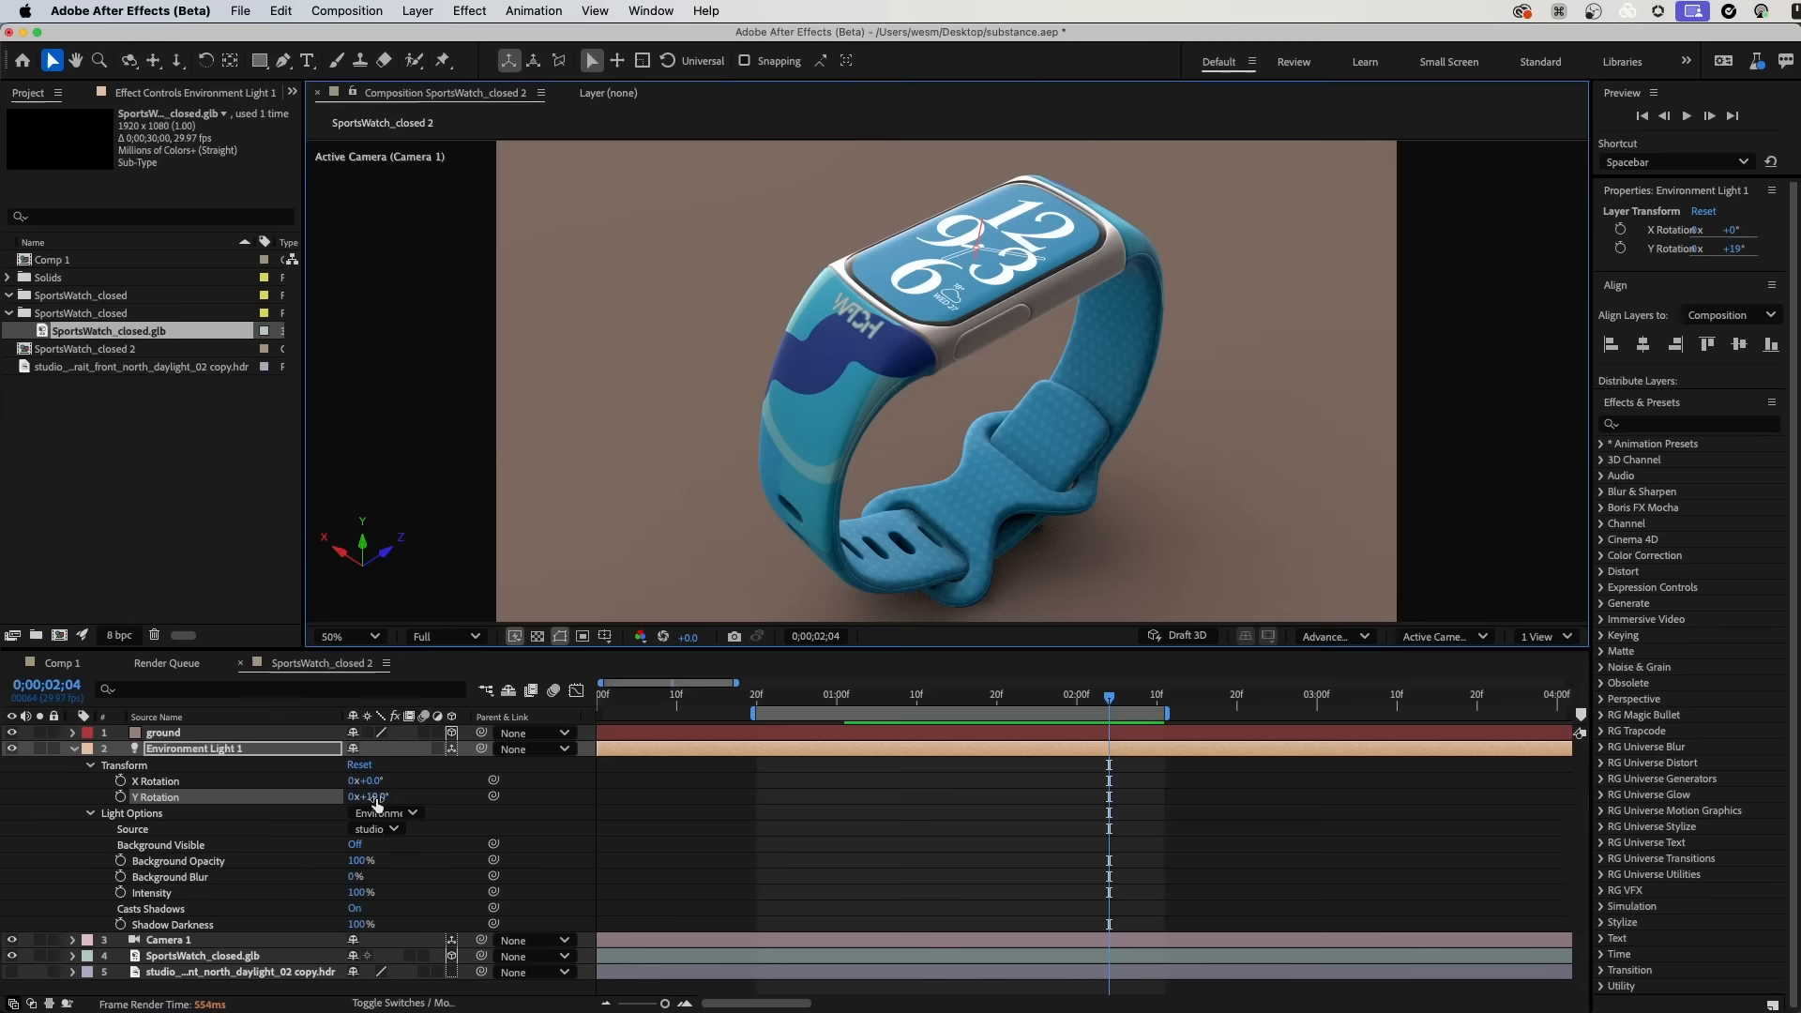
# Step: Switch to After Effects and rotate Environment Light 1 to about 38° around Y in the SportsWatch_closed 2 composition
pyautogui.moveTo(376, 804); pyautogui.dragTo(405, 798)
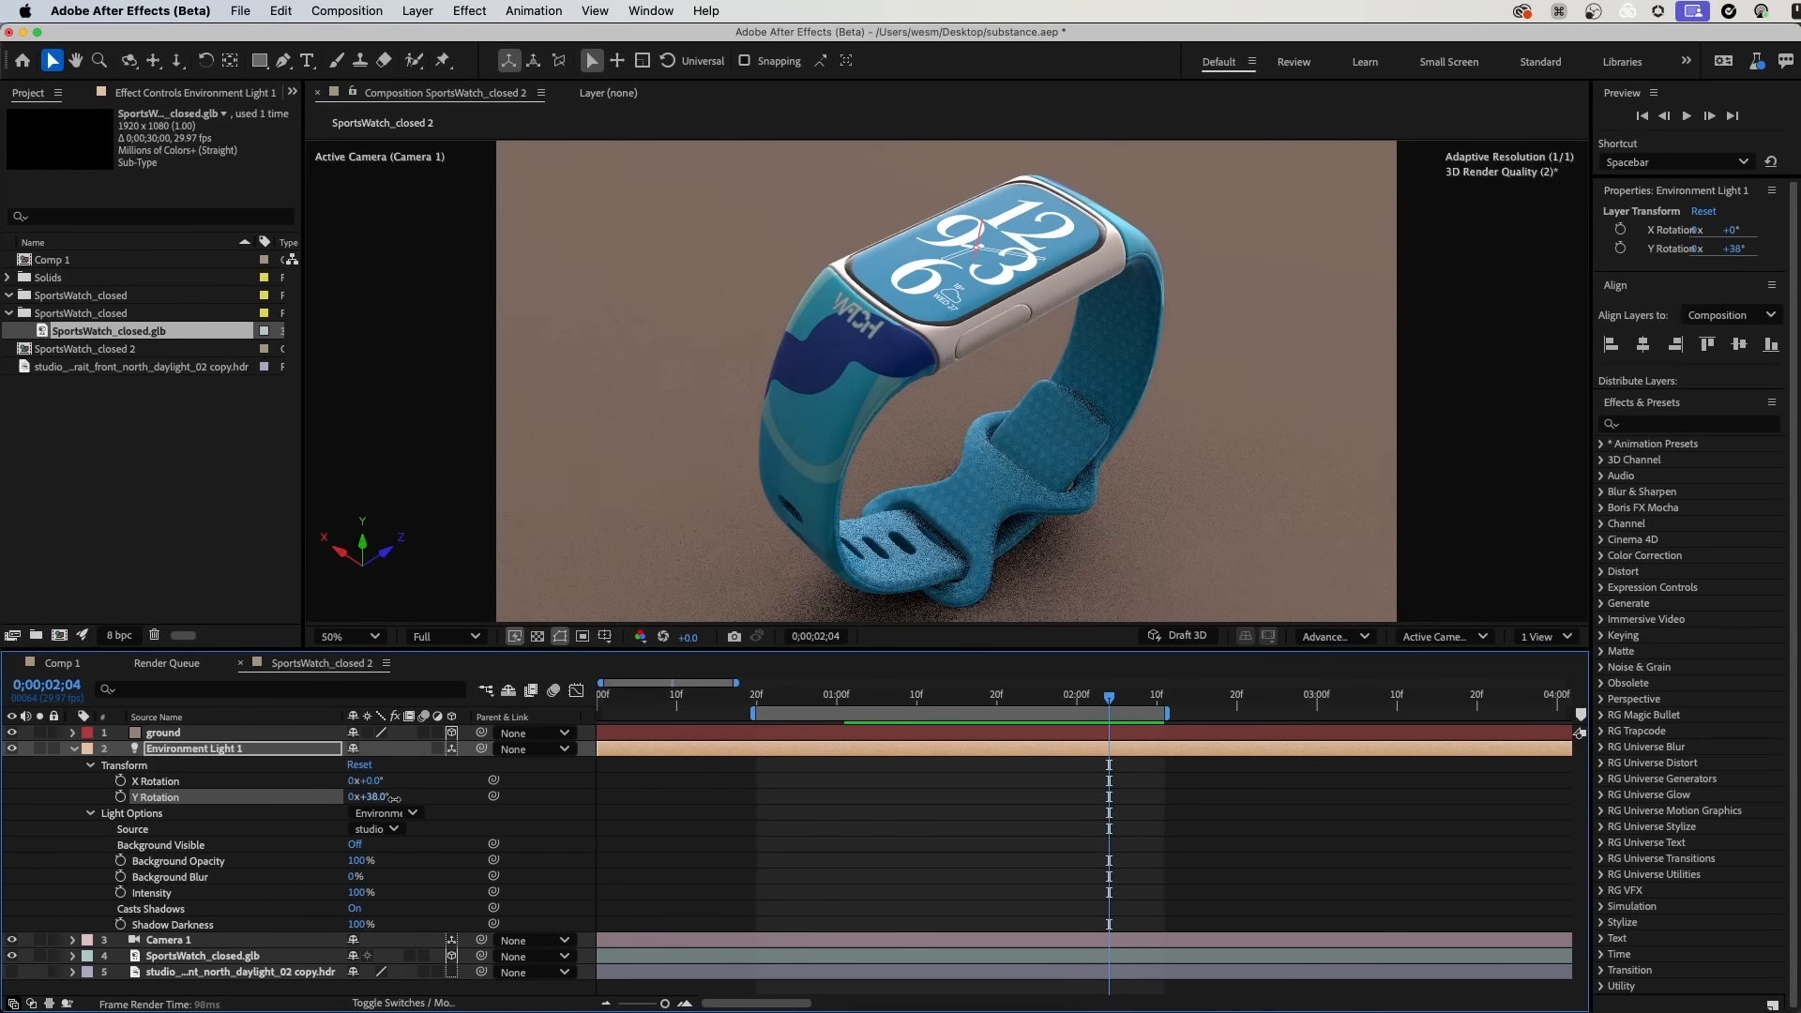